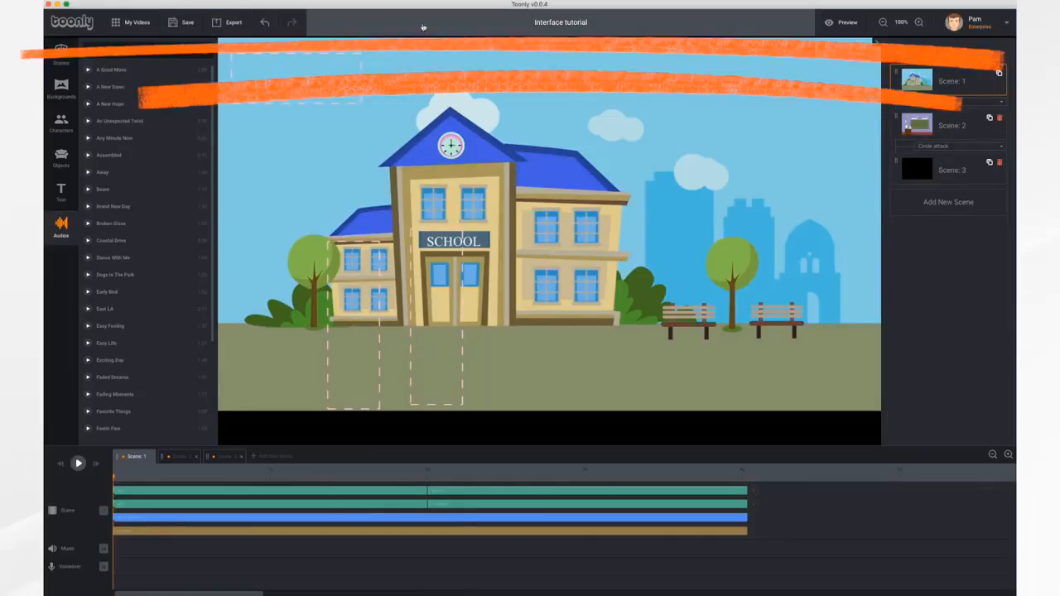
- Rename the video "Interface tutorial video"
click(584, 30)
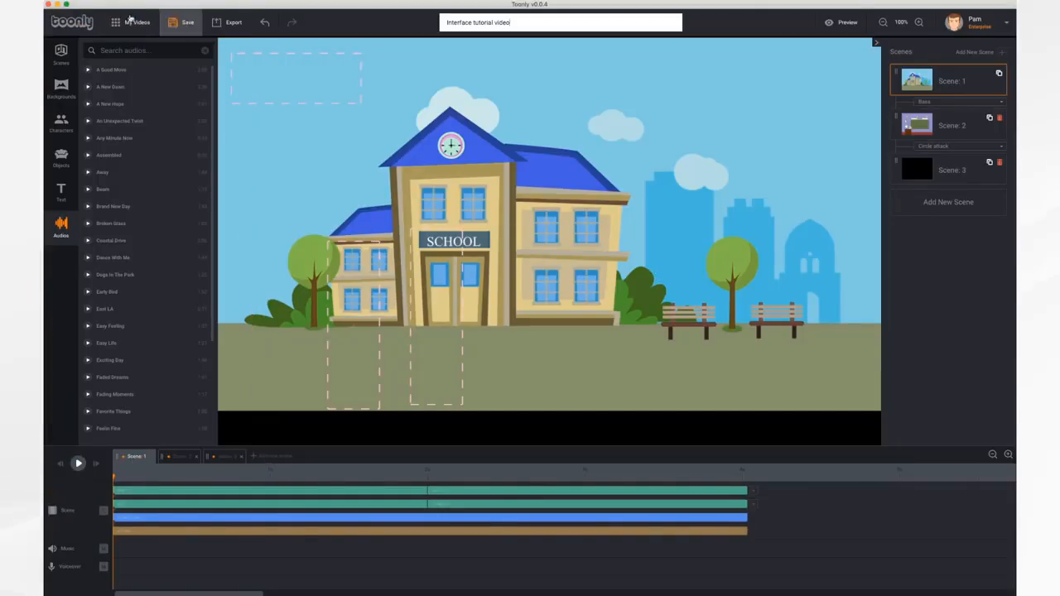
- Look through the scenes, backgrounds, characters, objects, text and audio asset libraries
click(61, 51)
click(59, 88)
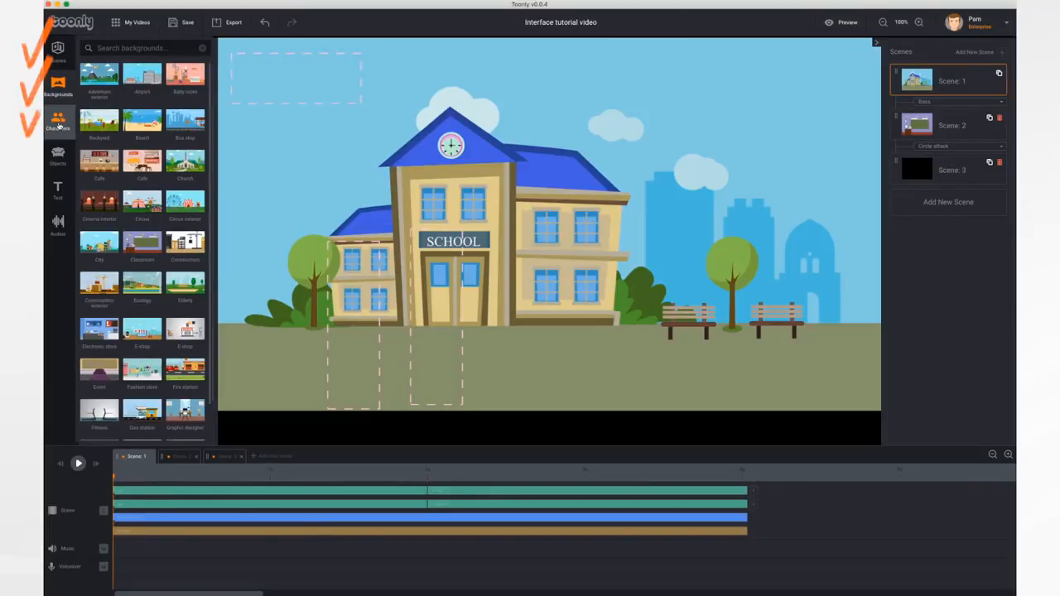
click(58, 123)
click(58, 153)
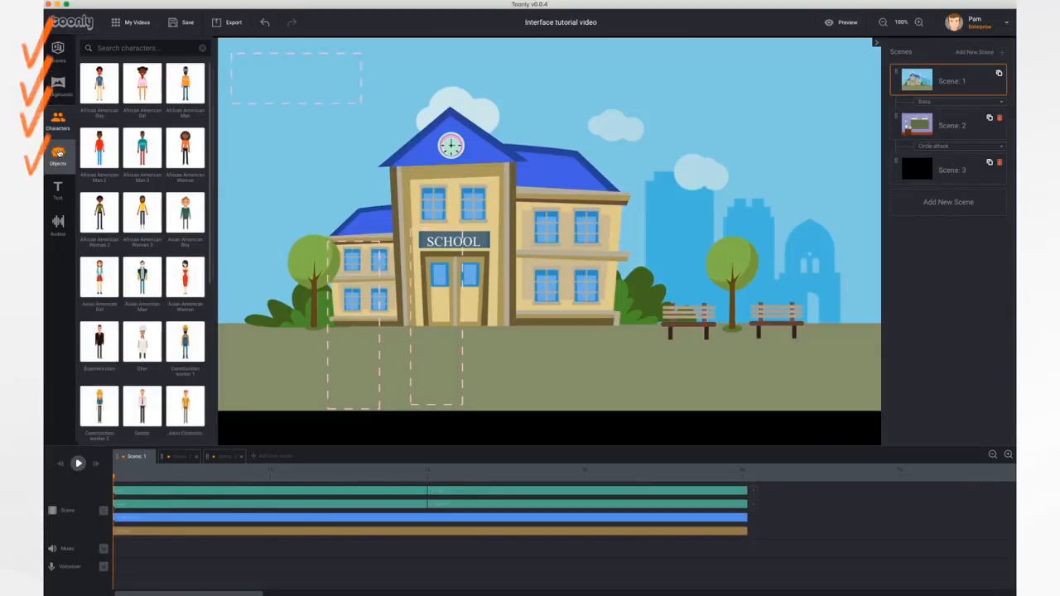
click(58, 189)
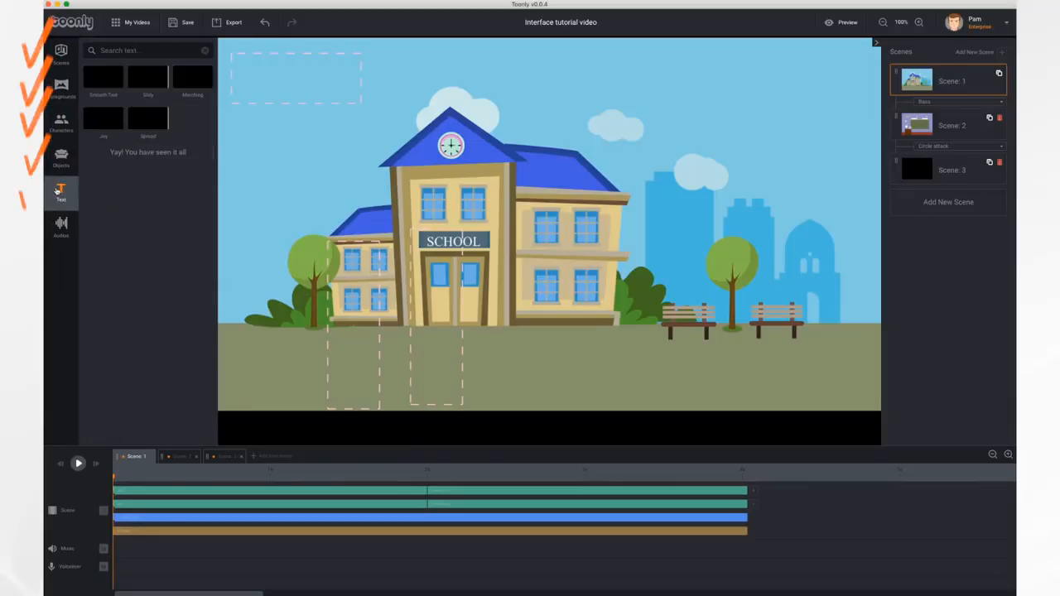
click(63, 230)
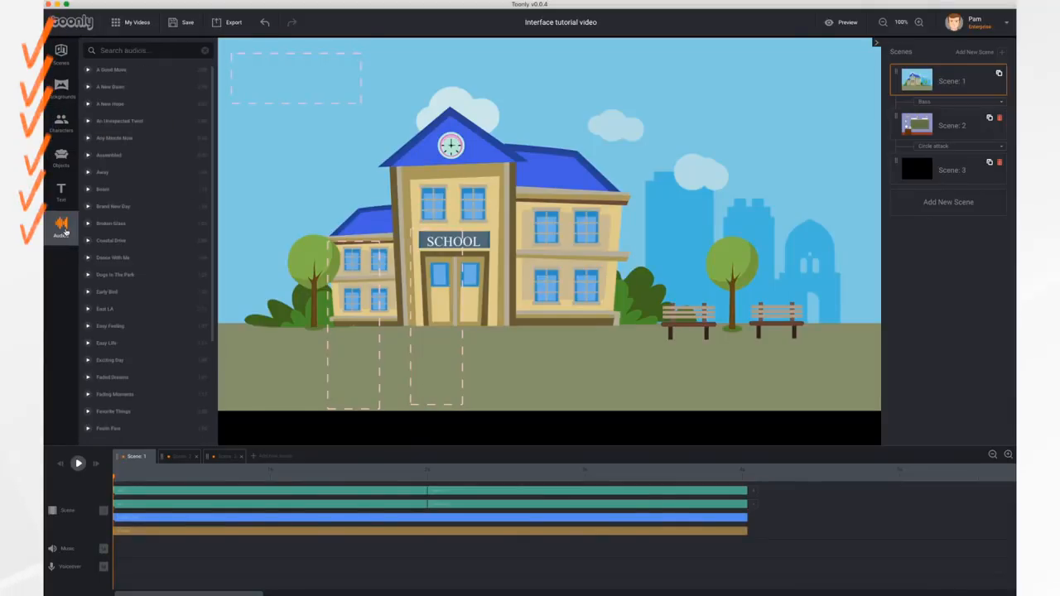
- Collapse the scene list to widen the canvas and expand it again, twice
click(876, 42)
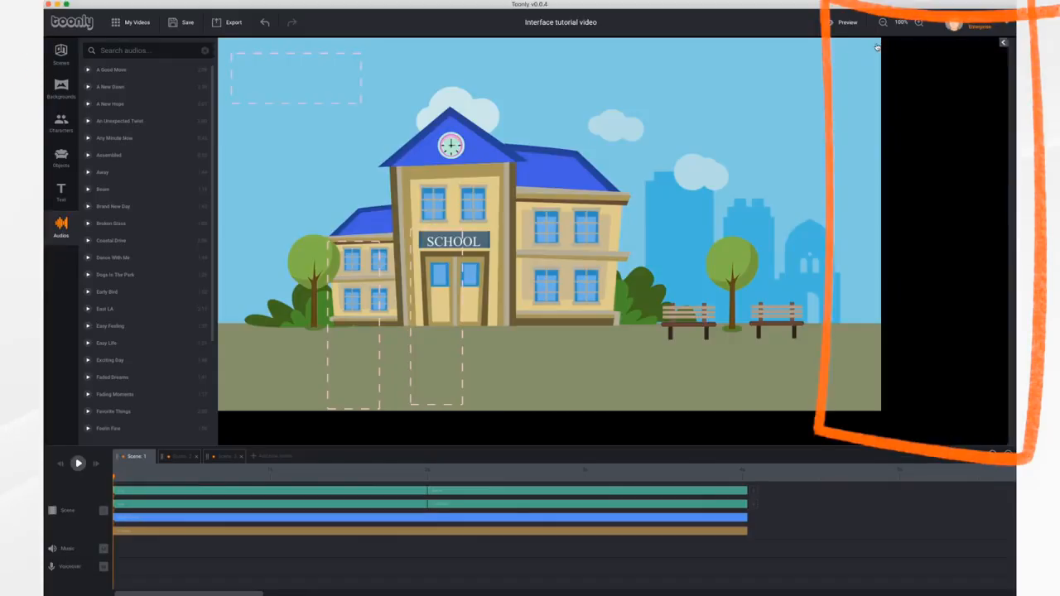
click(1010, 43)
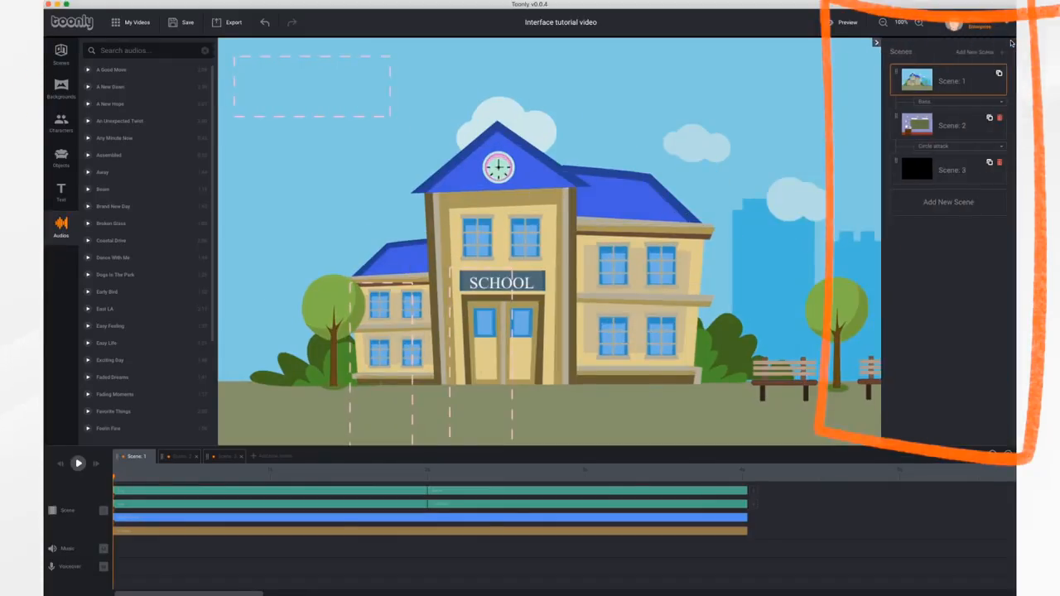
click(876, 43)
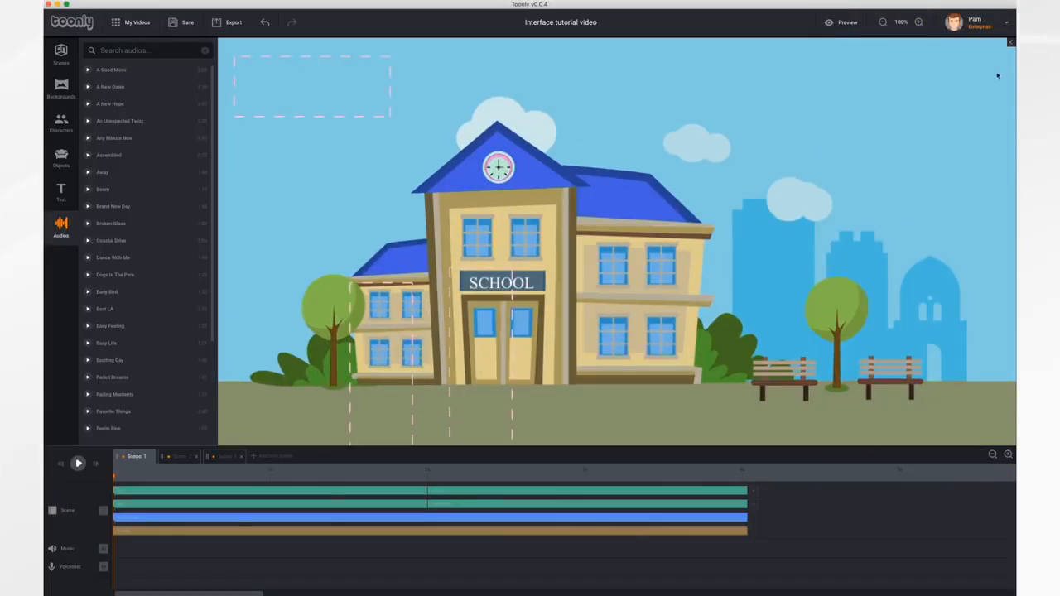
click(1011, 43)
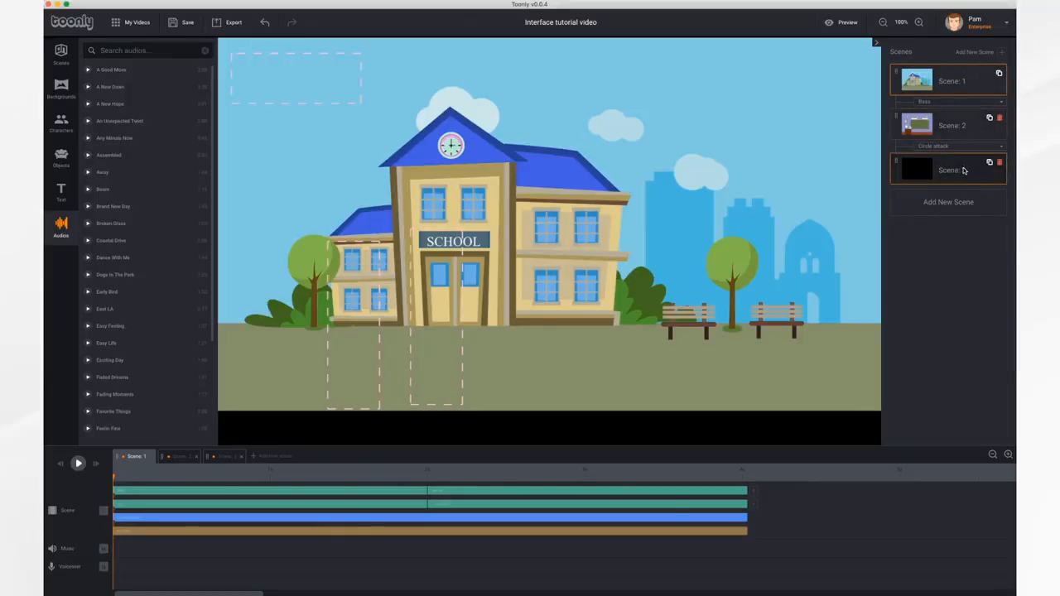
- Set the transition between scenes 1 and 2 to Arrows right and between scenes 2 and 3 to Collapsing circles
click(973, 102)
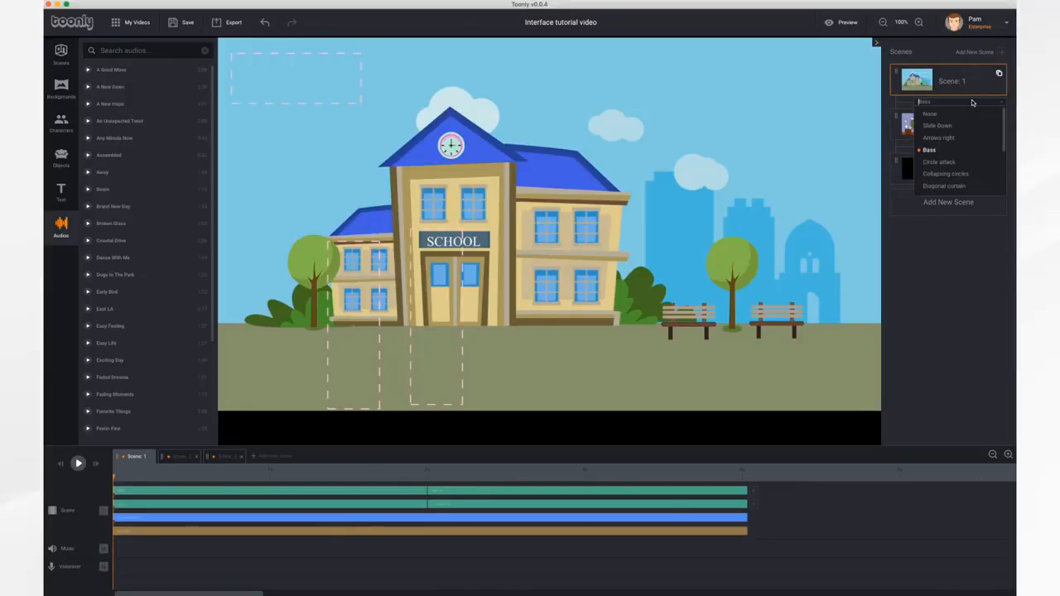
click(939, 138)
click(979, 149)
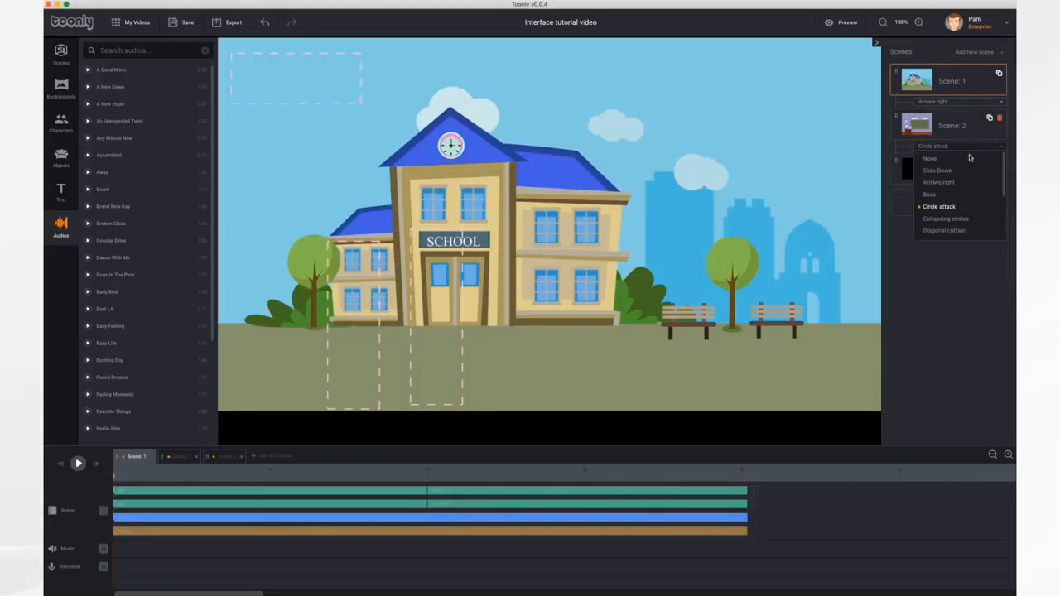
click(947, 219)
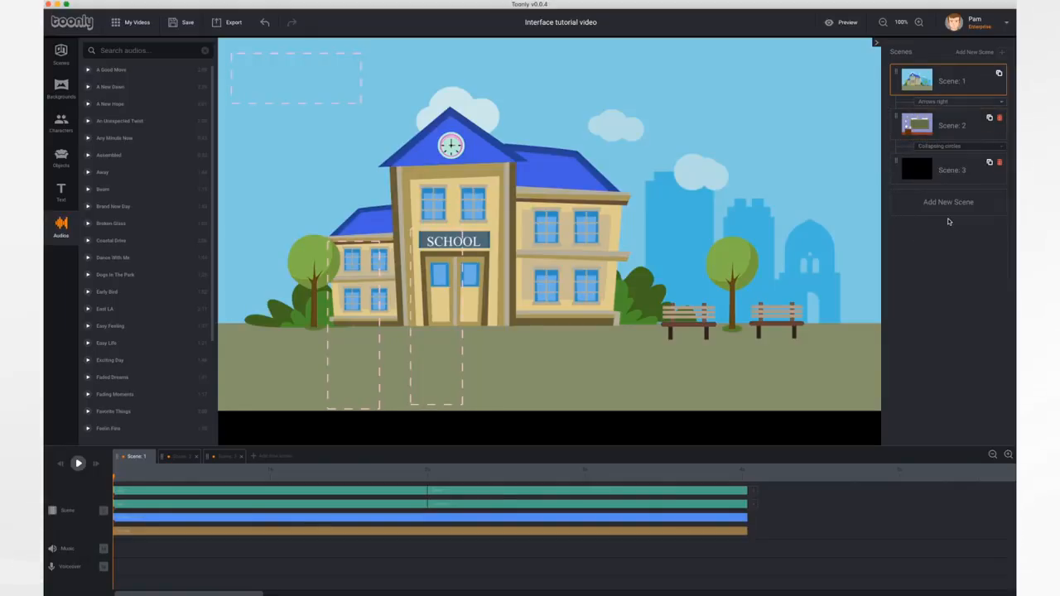
- Rename the first scene "Opening"
click(979, 80)
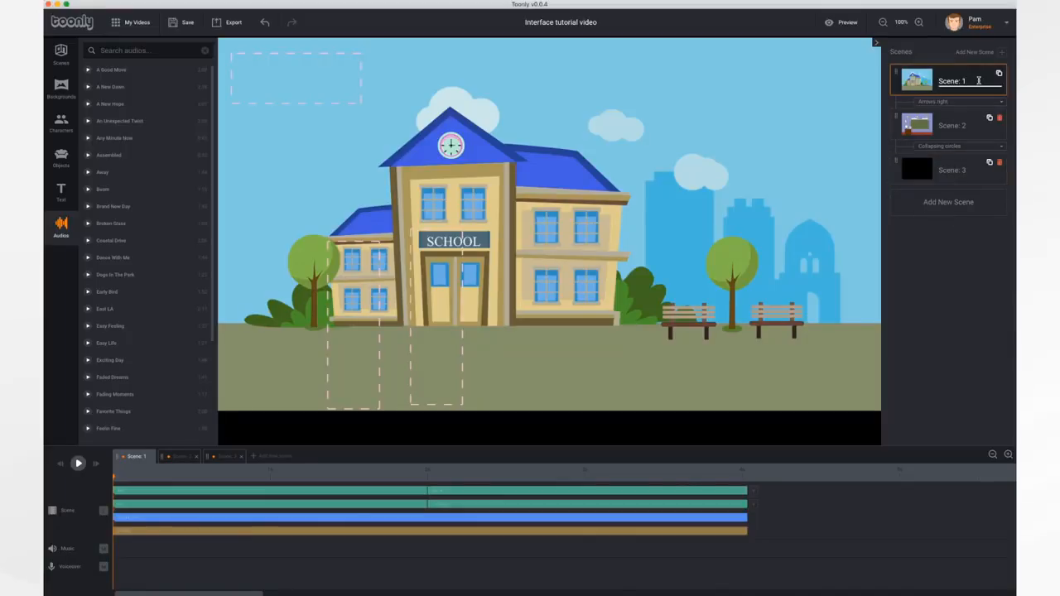
key(BackSpace)
key(BackSpace)
key(BackSpace)
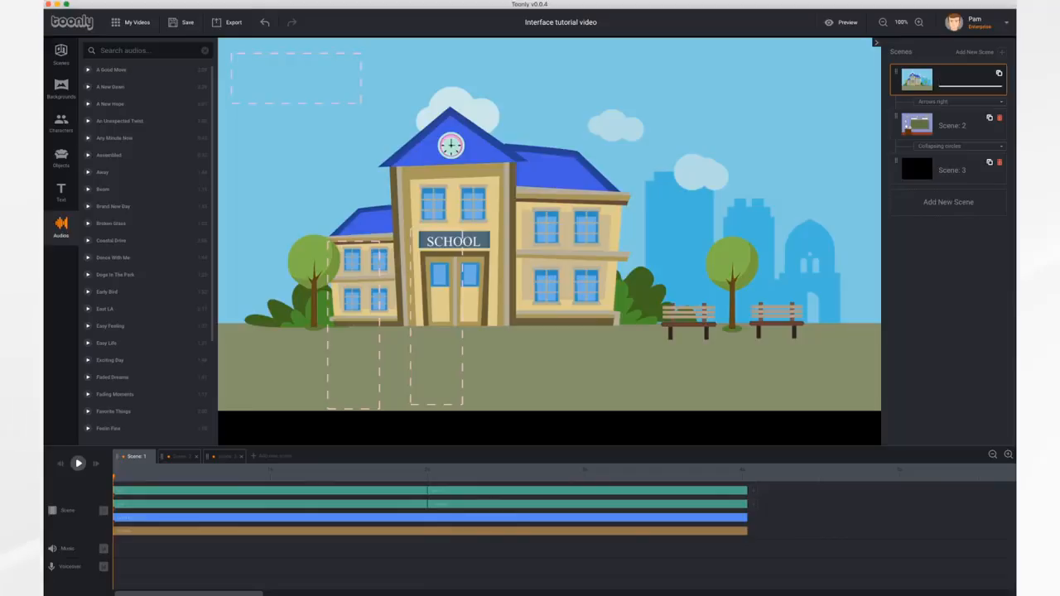
text(Opening)
- Rename the second scene "Classroom"
click(963, 126)
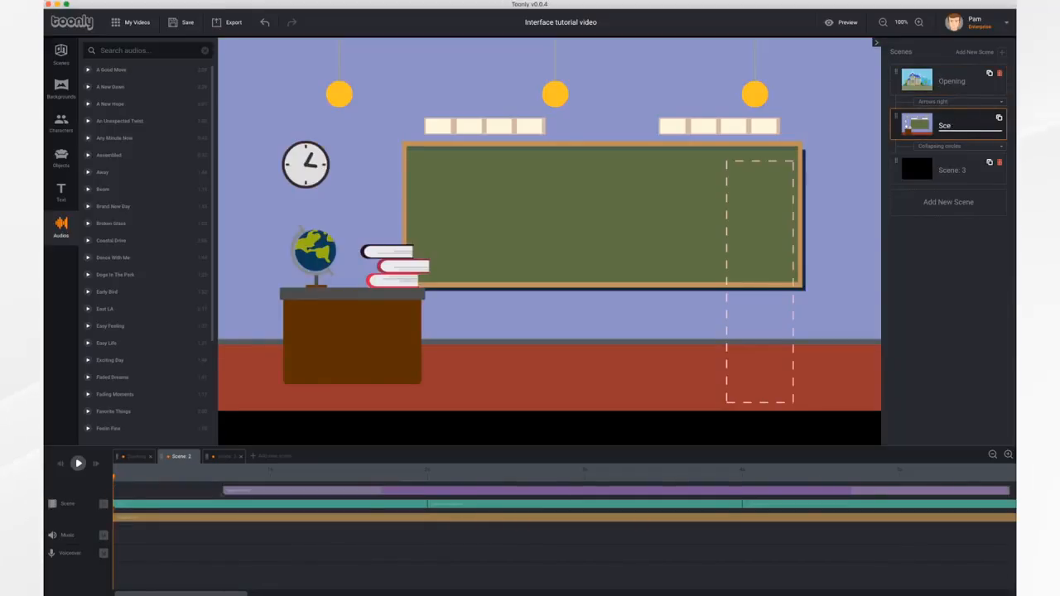
key(BackSpace)
key(BackSpace)
key(BackSpace)
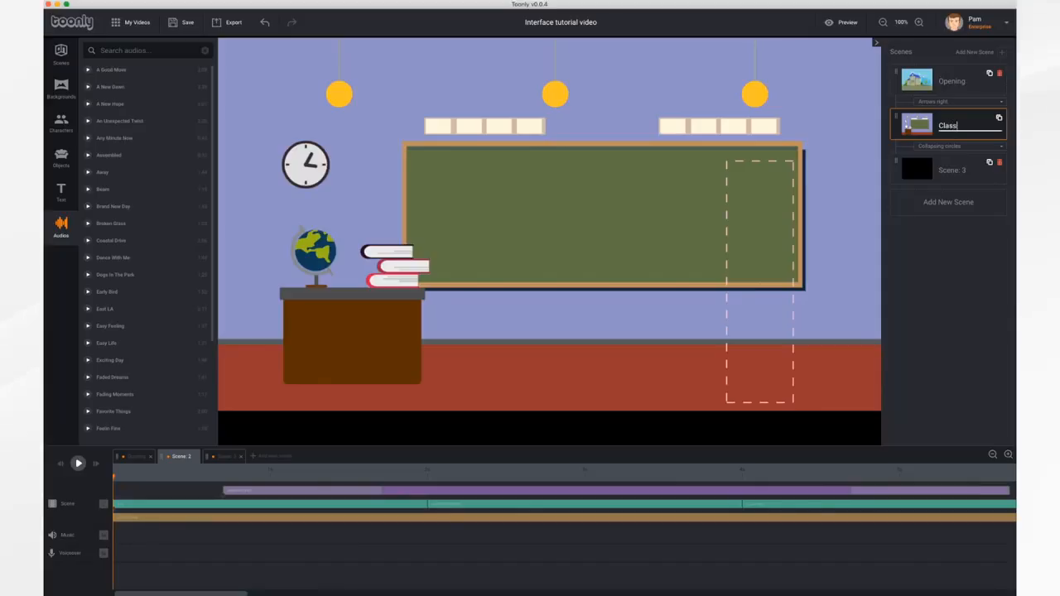
text(Classroom)
- Rename the third scene "Closing"
click(969, 173)
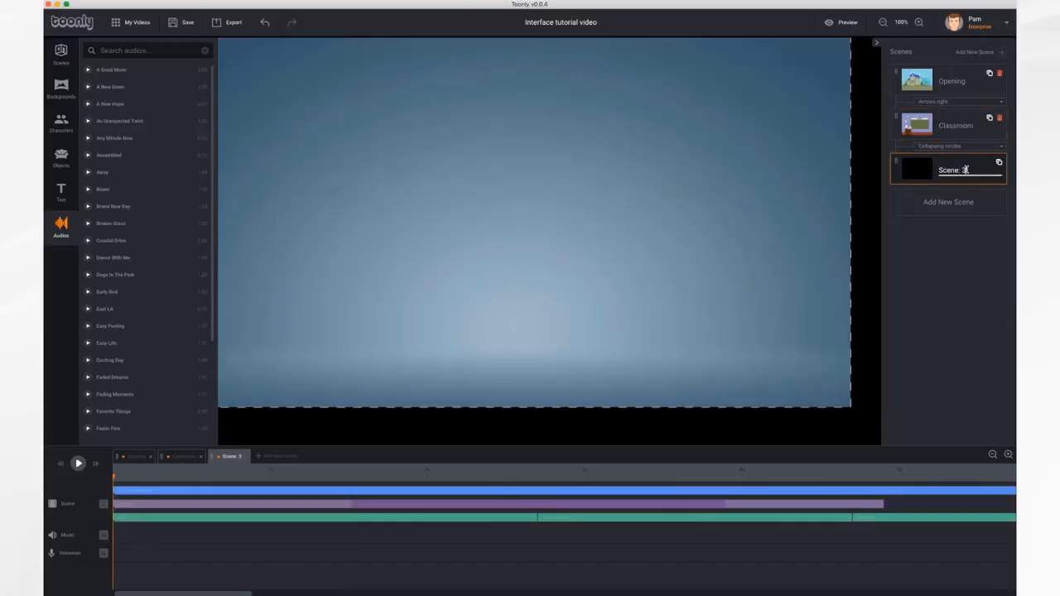
key(BackSpace)
key(BackSpace)
key(BackSpace)
key(BackSpace)
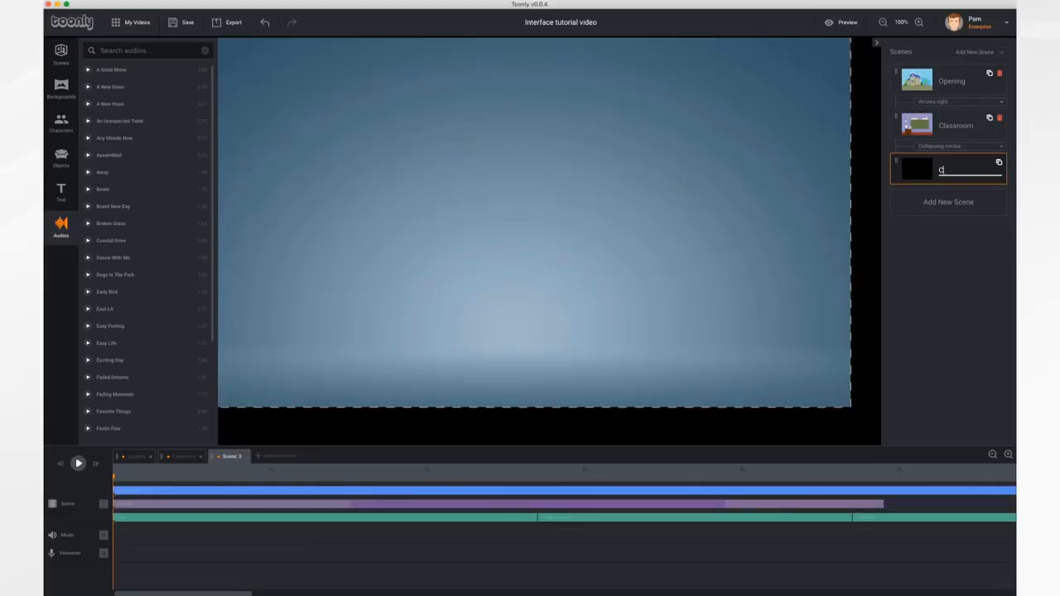
key(Return)
- Duplicate the Closing scene and delete the copy
click(999, 163)
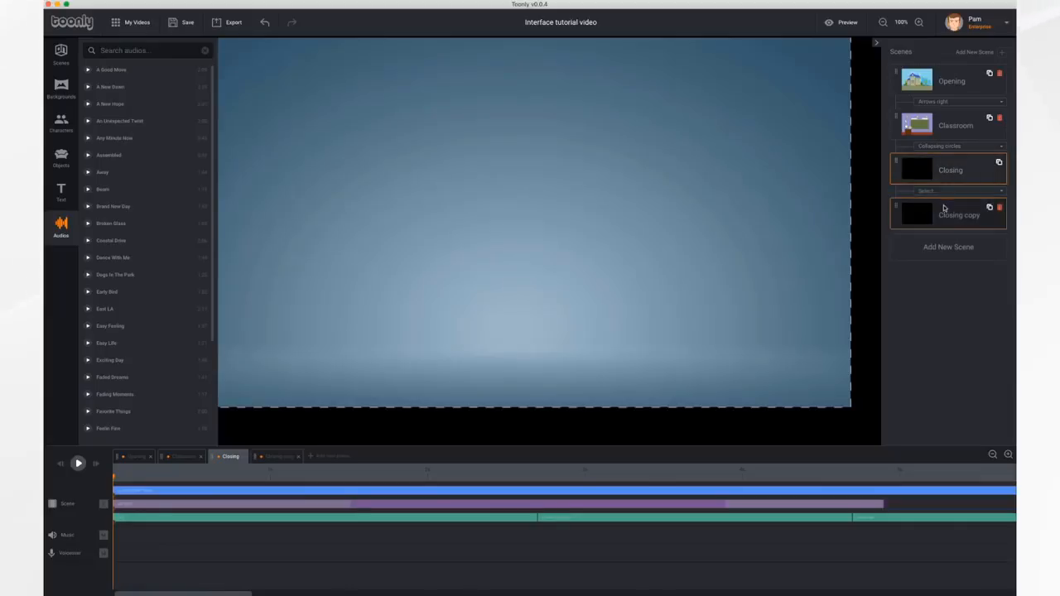
click(1000, 208)
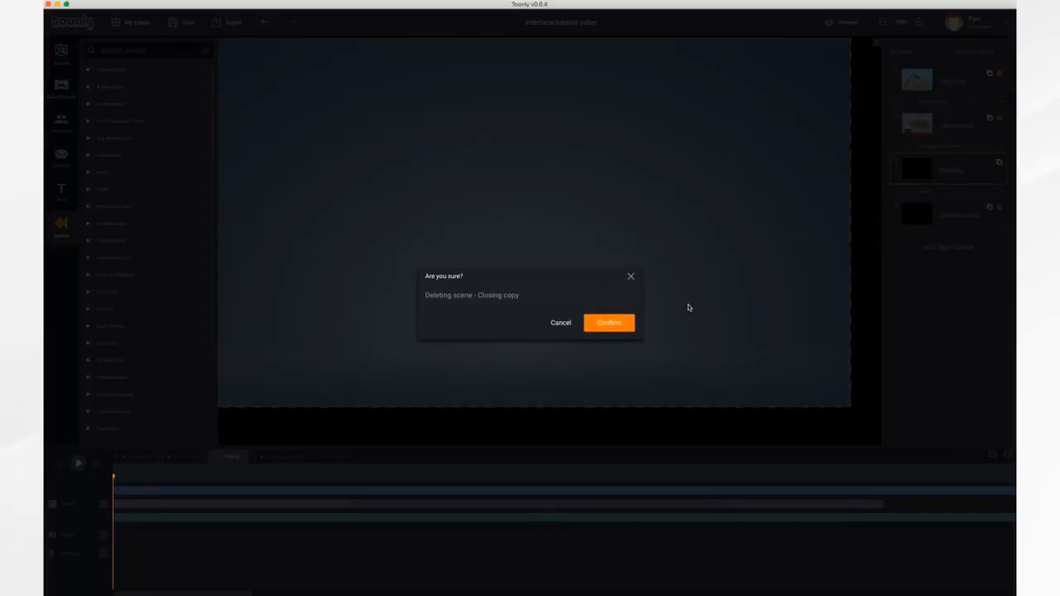
click(618, 323)
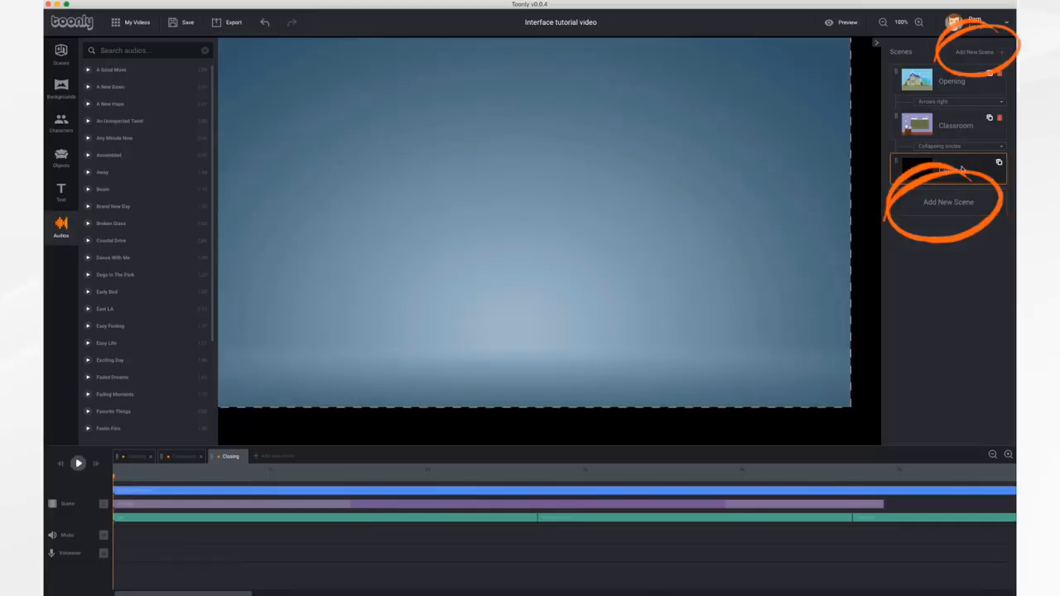
- Add a fourth scene and reorder the first three as Closing, Classroom, Opening
click(267, 457)
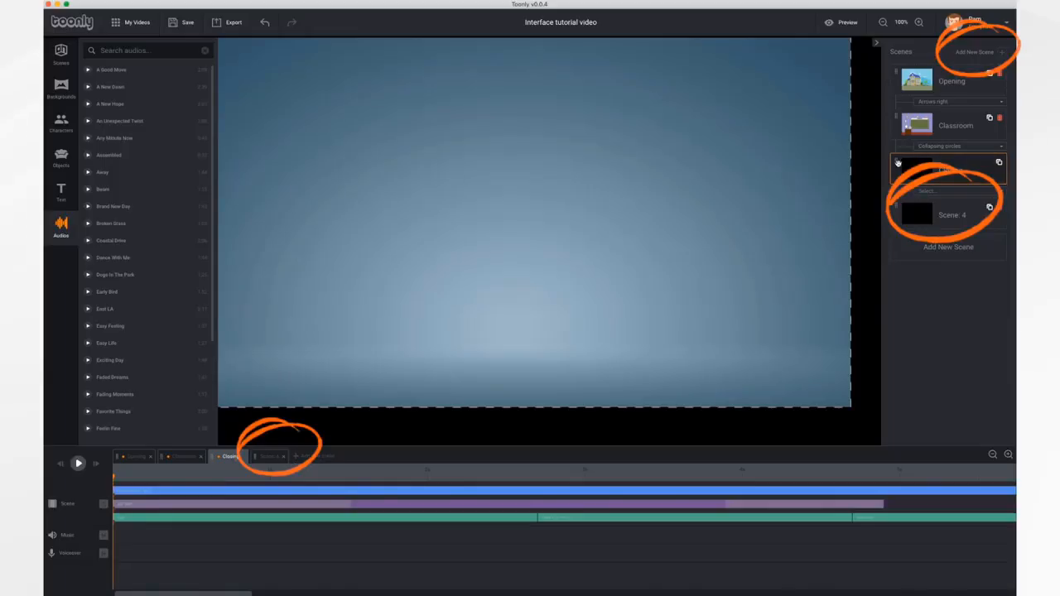
drag(898, 162, 899, 112)
drag(898, 73, 897, 116)
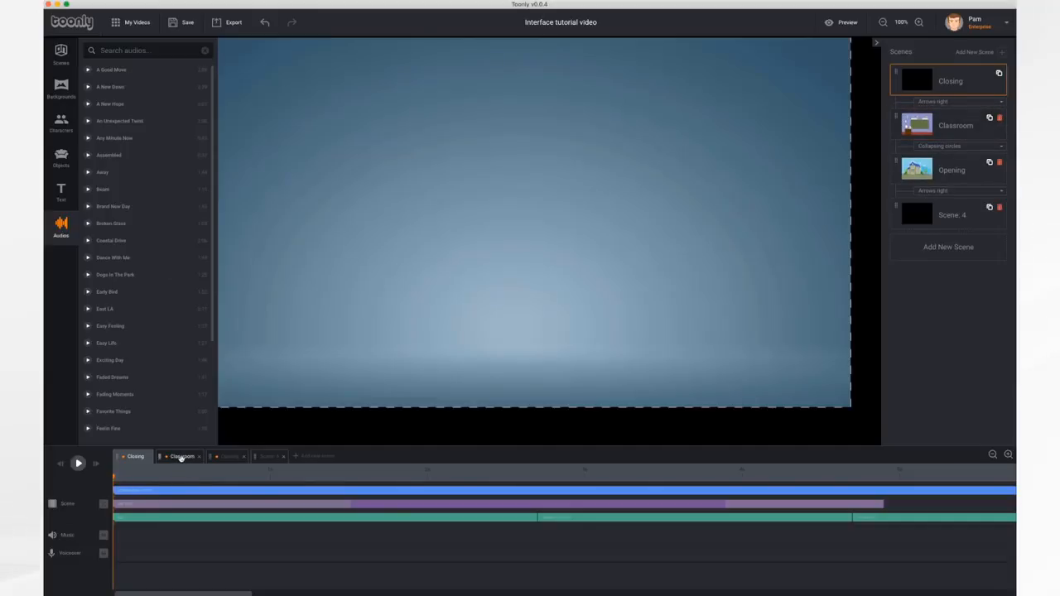
- Rearrange the scenes back to Opening, Classroom, Closing and delete the empty fourth scene
click(184, 457)
click(230, 457)
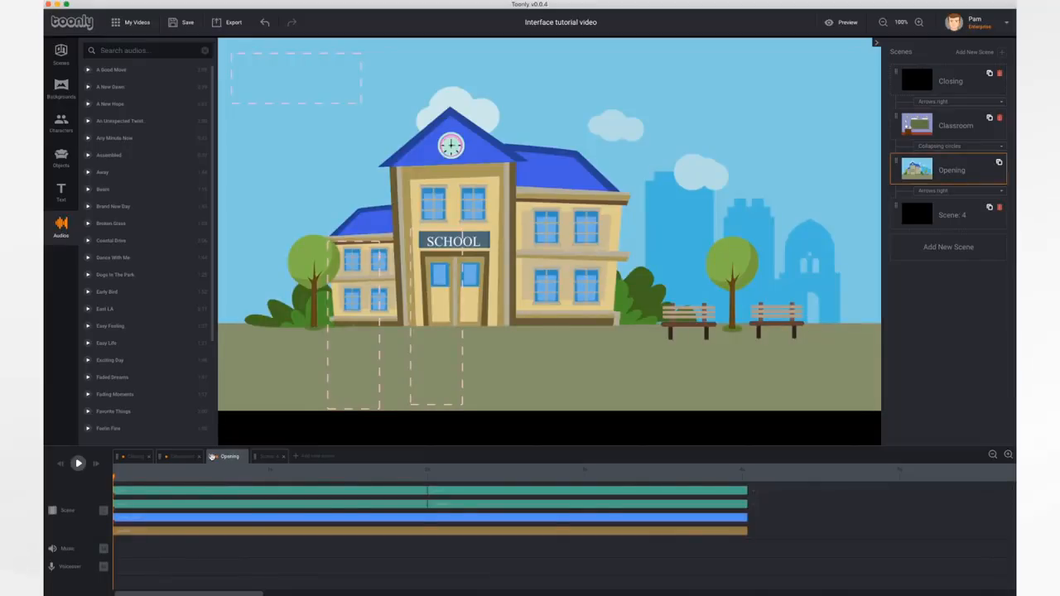
drag(212, 456, 241, 458)
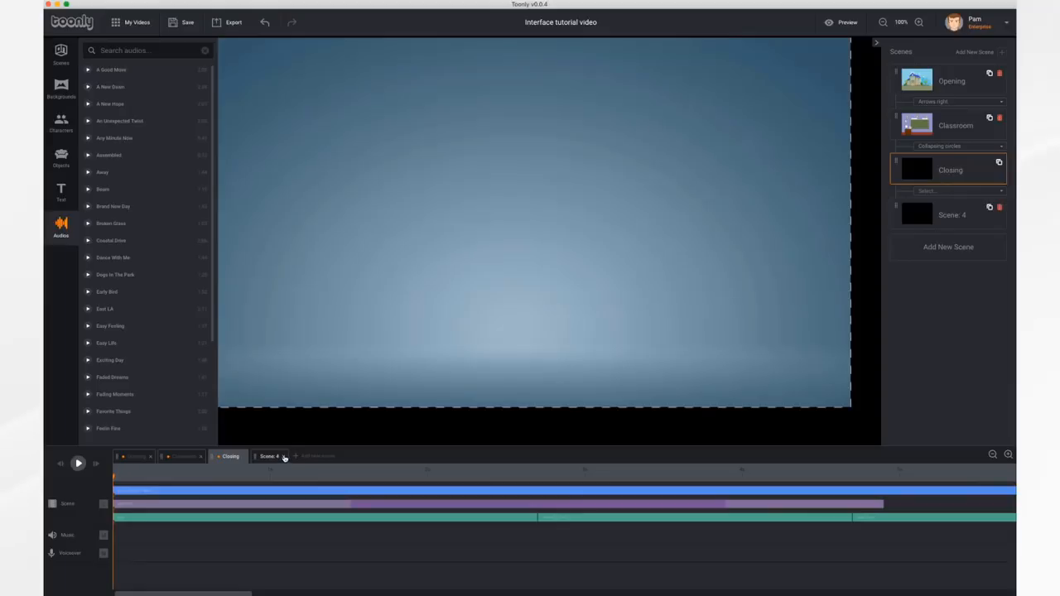
click(284, 456)
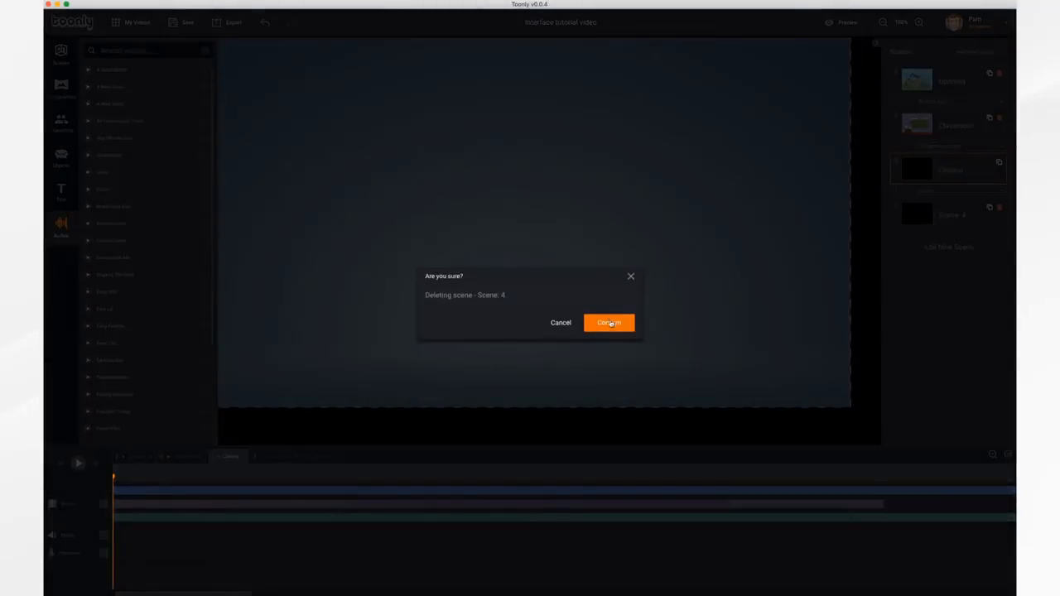
click(610, 322)
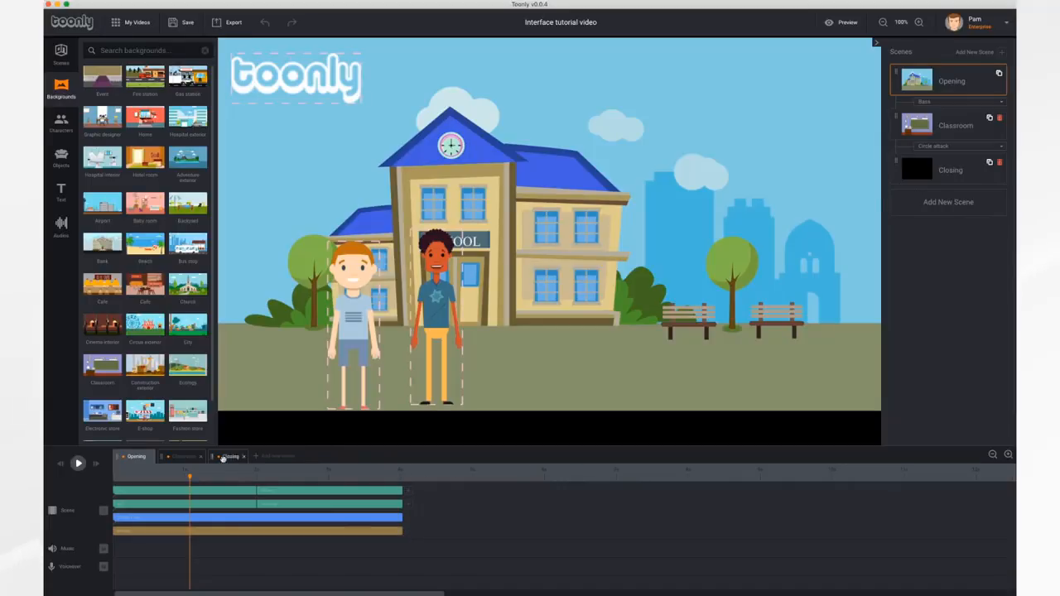
- View the timelines of the Classroom and Closing scenes
click(180, 457)
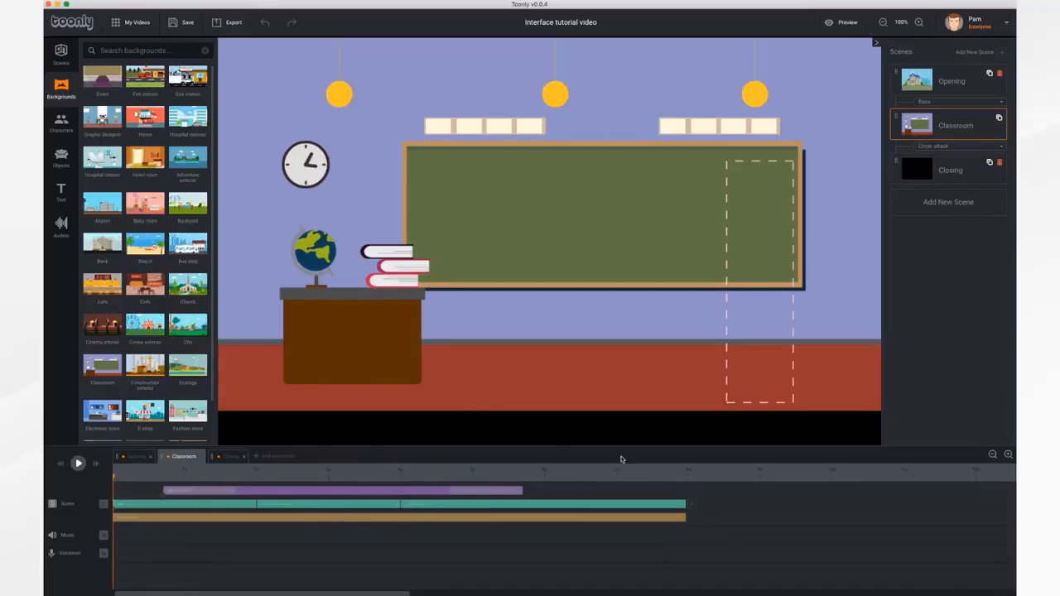
click(229, 457)
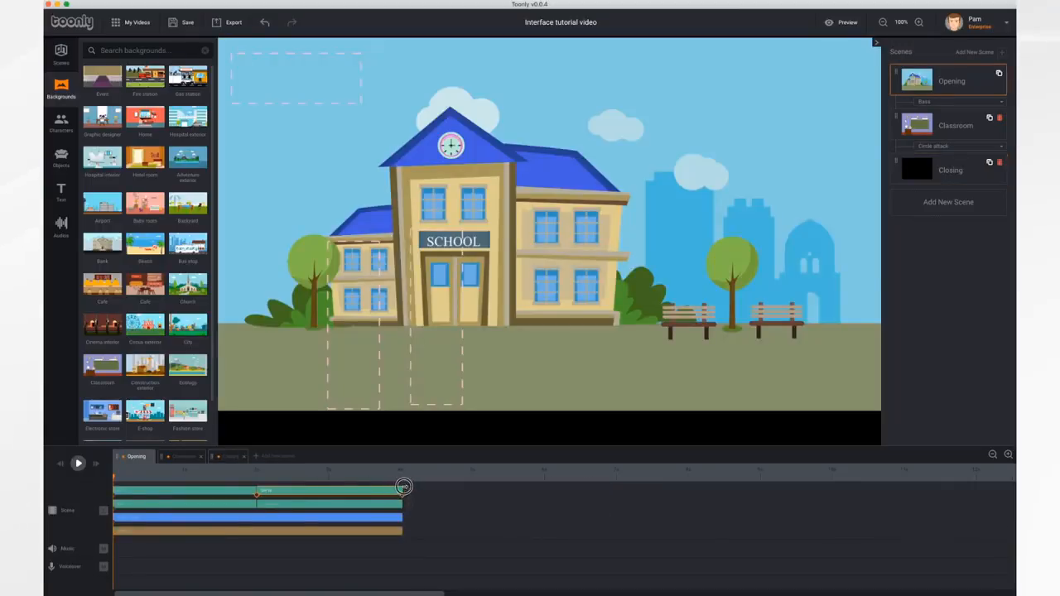
- In the Opening scene, extend the topmost track's second clip to about 5 seconds and shorten it to about 4 seconds
drag(403, 487, 472, 494)
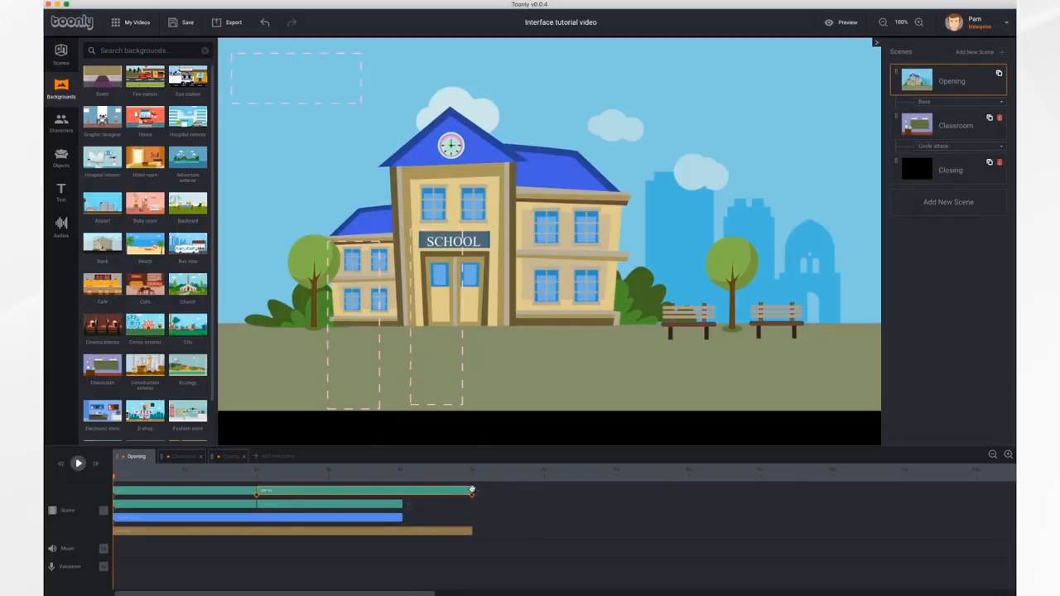
click(416, 490)
drag(414, 488, 384, 504)
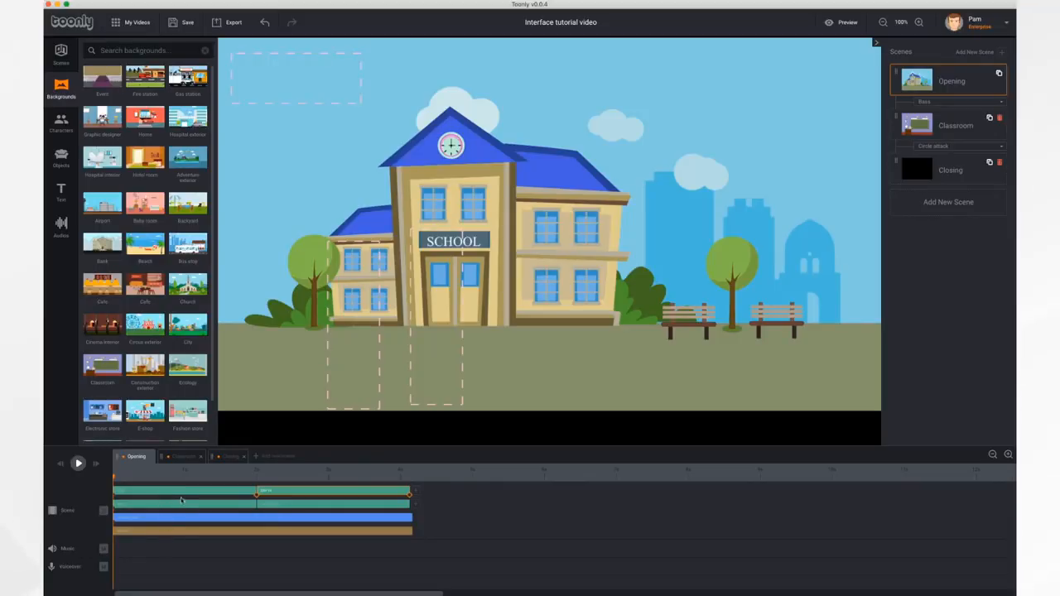
- Play the start of the Opening scene and select both characters and the toonly logo to identify their timeline tracks
click(79, 464)
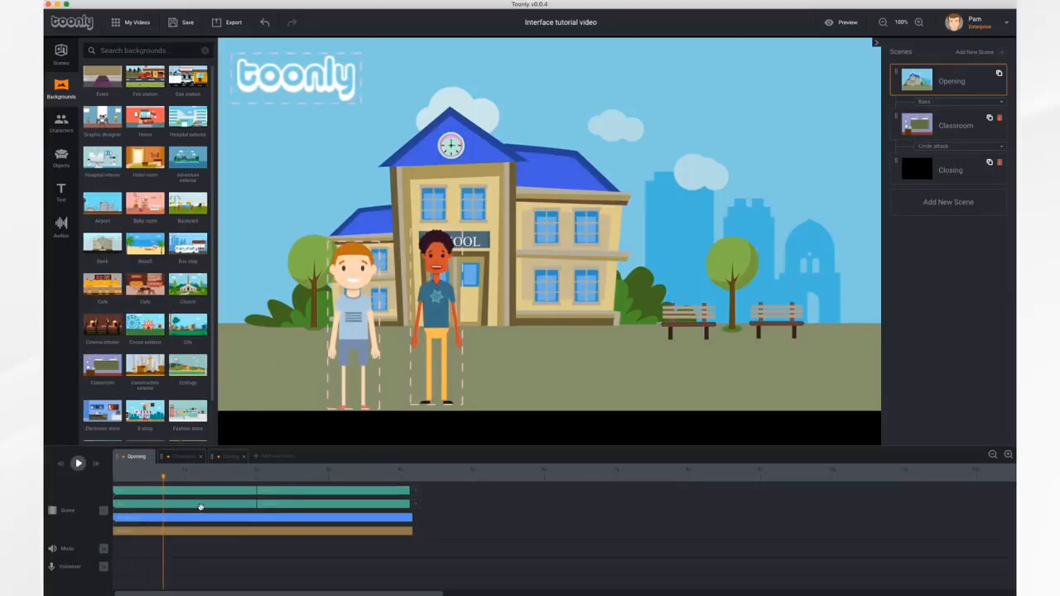
click(348, 295)
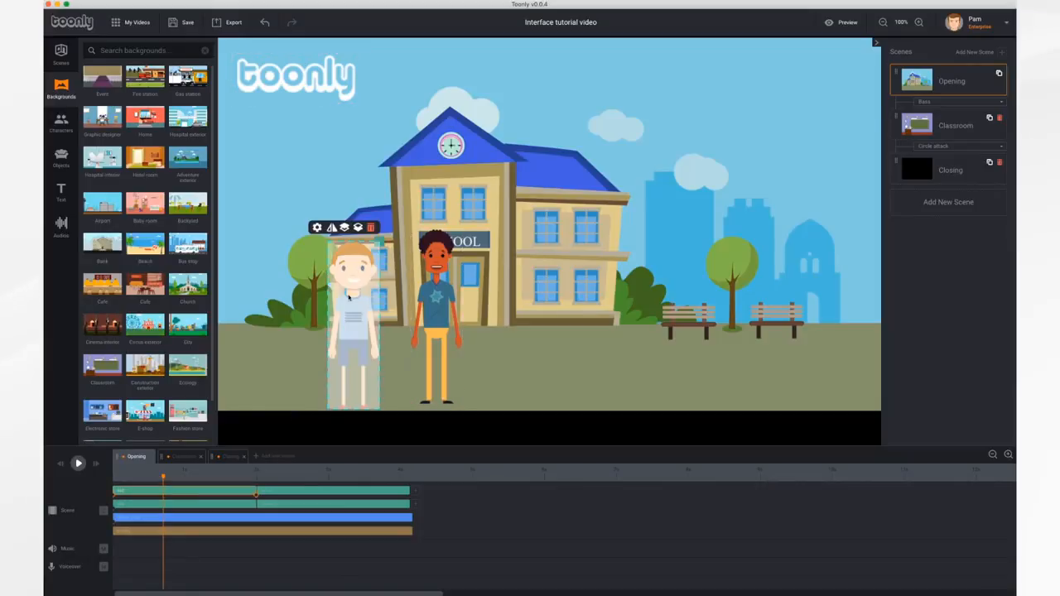
click(430, 291)
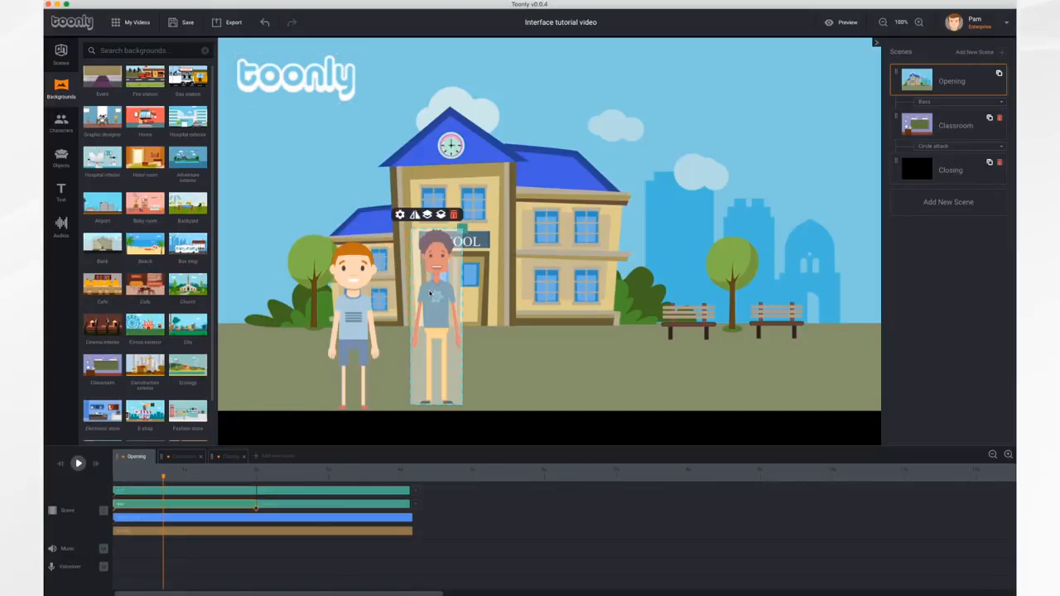
click(193, 519)
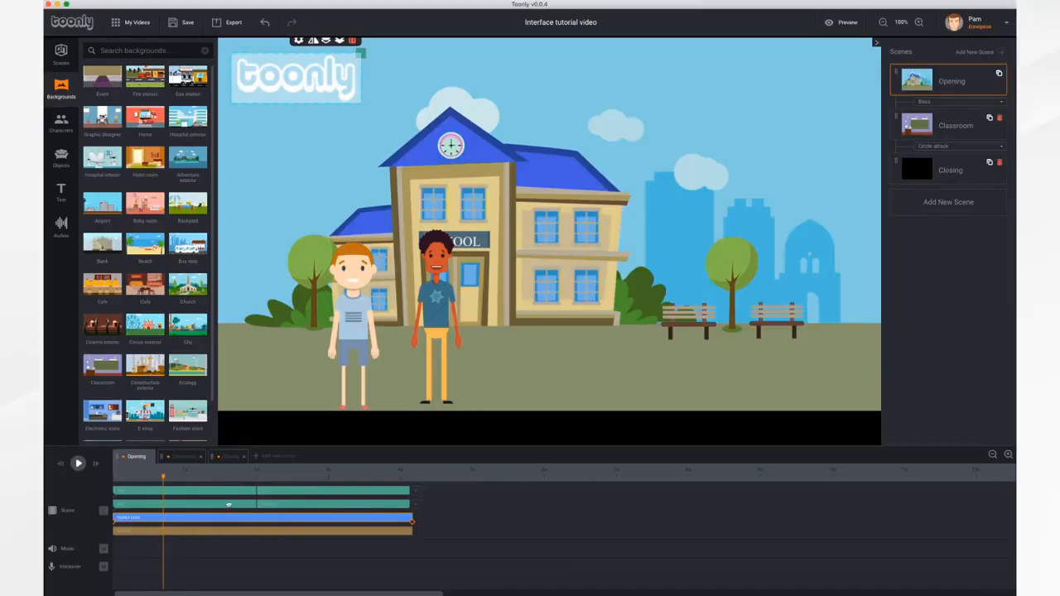
- Select the clips of both characters on the Opening scene's timeline, one after the other
click(274, 507)
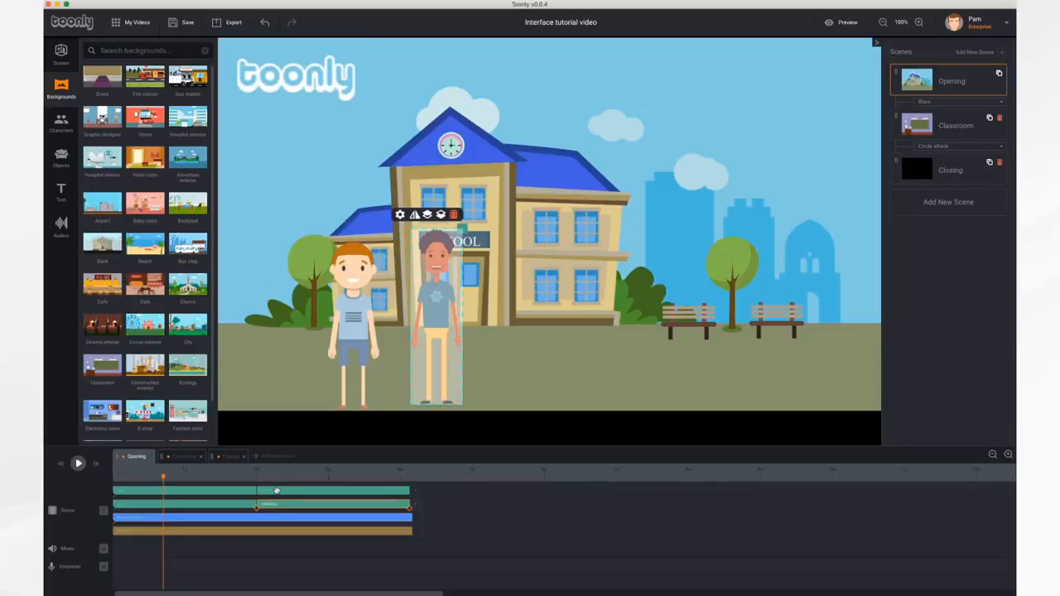
click(276, 491)
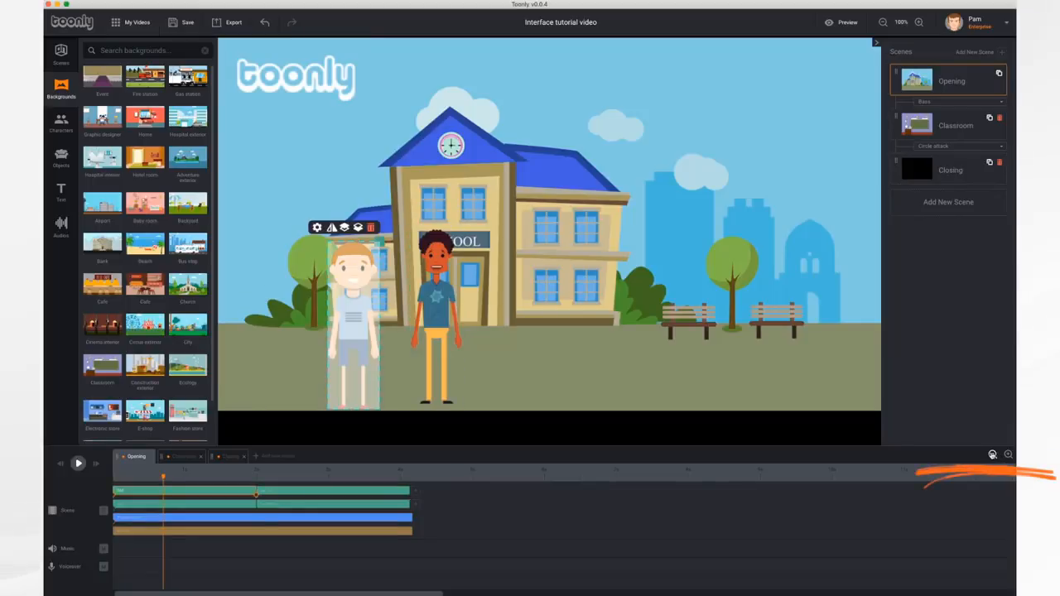
- Zoom the Opening scene's timeline out, in by several levels, and slightly back out
click(993, 455)
click(993, 455)
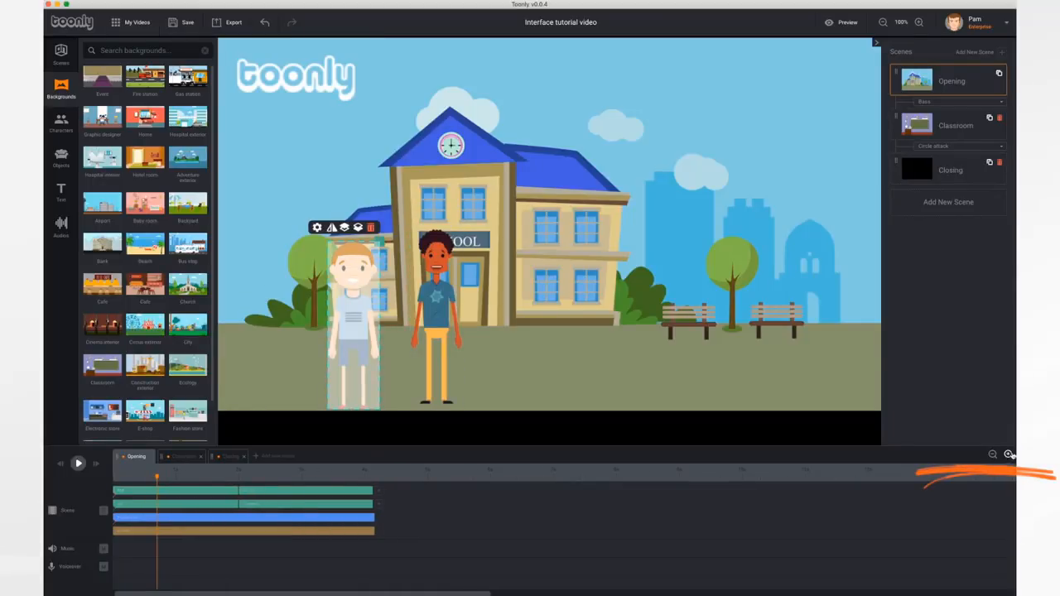
click(1008, 455)
click(1009, 455)
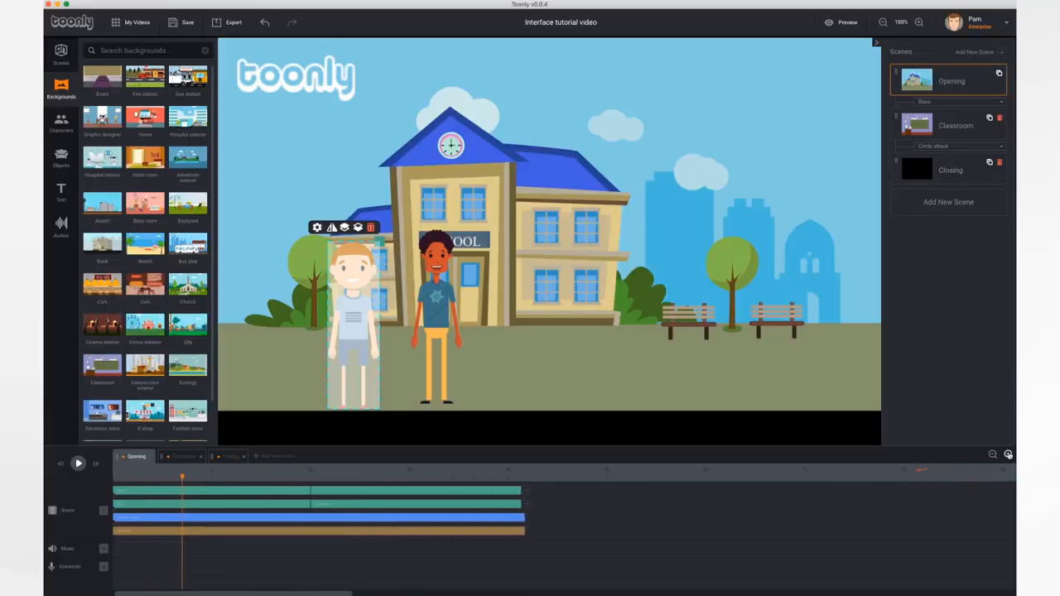
click(1009, 454)
double_click(1008, 454)
click(1009, 455)
click(1009, 455)
click(1009, 455)
click(1009, 454)
click(1009, 454)
click(1009, 454)
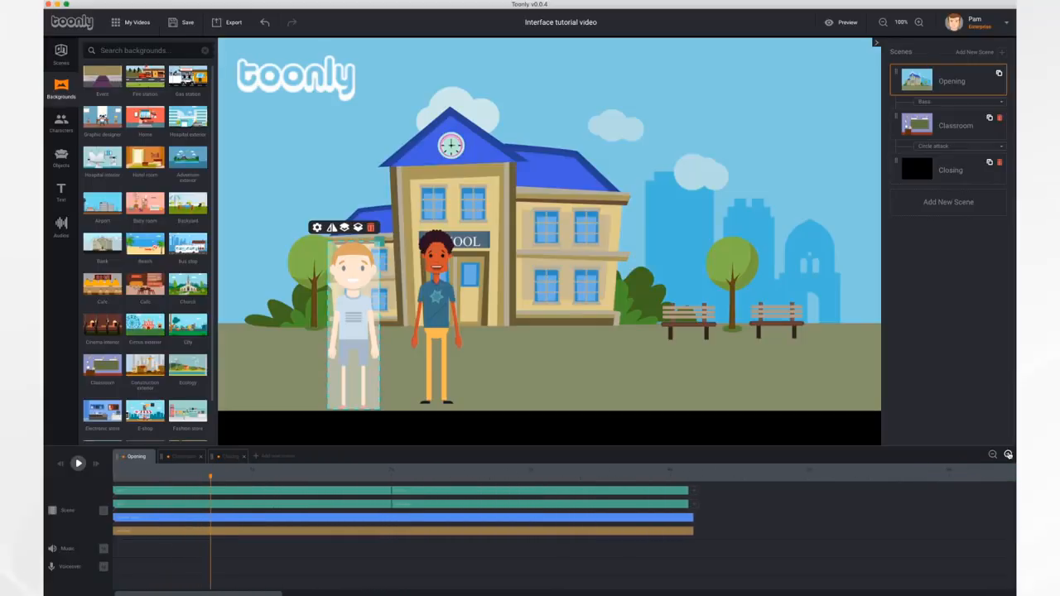
click(1009, 454)
click(1009, 454)
click(1009, 454)
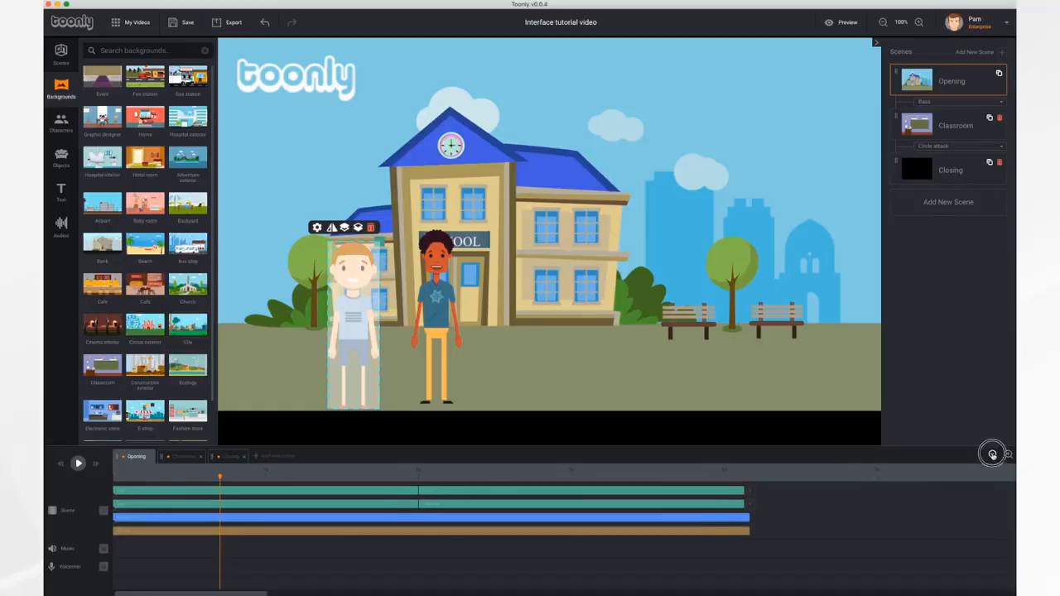
click(992, 454)
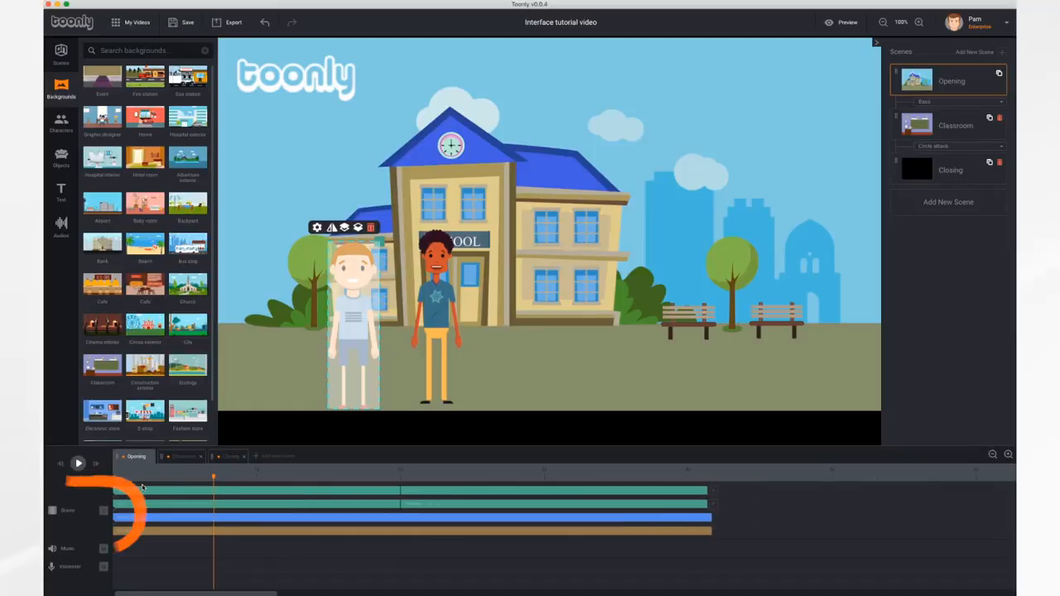
- Collapse the Opening scene's tracks into a single bar and expand them again to compare both timeline views
click(104, 513)
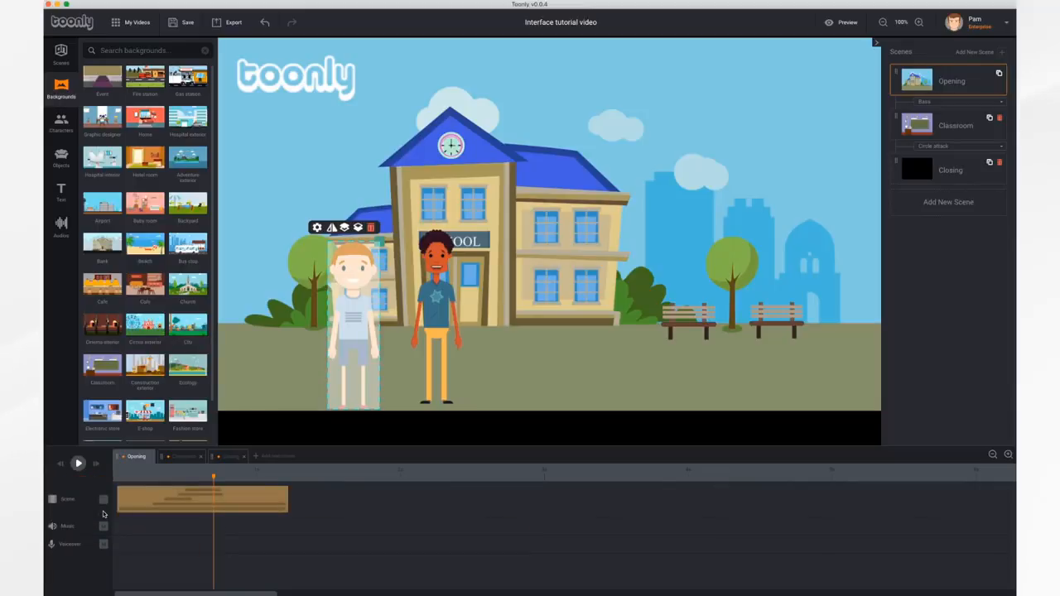
click(104, 500)
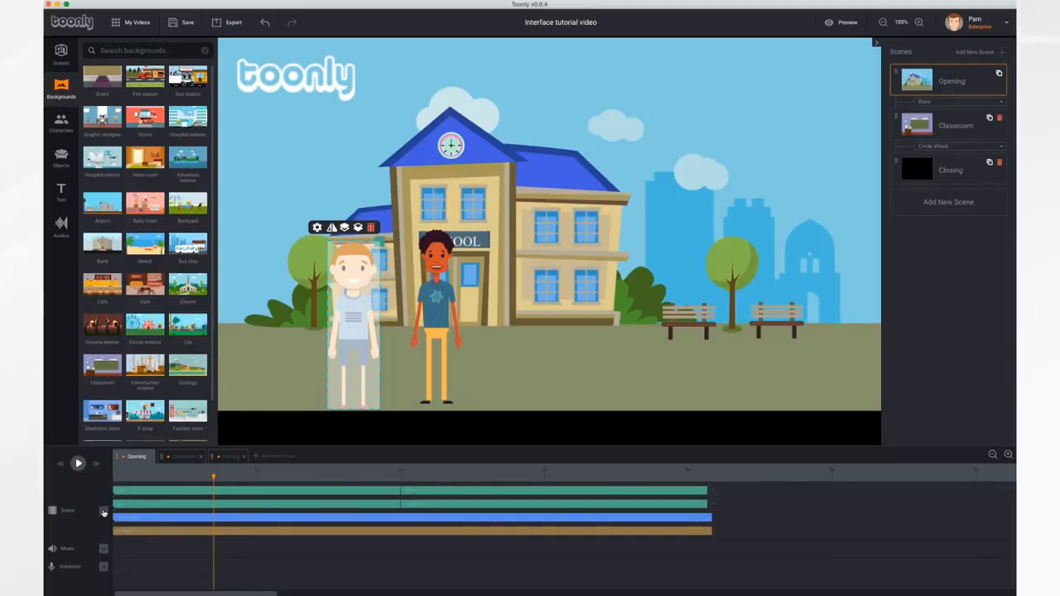
click(104, 513)
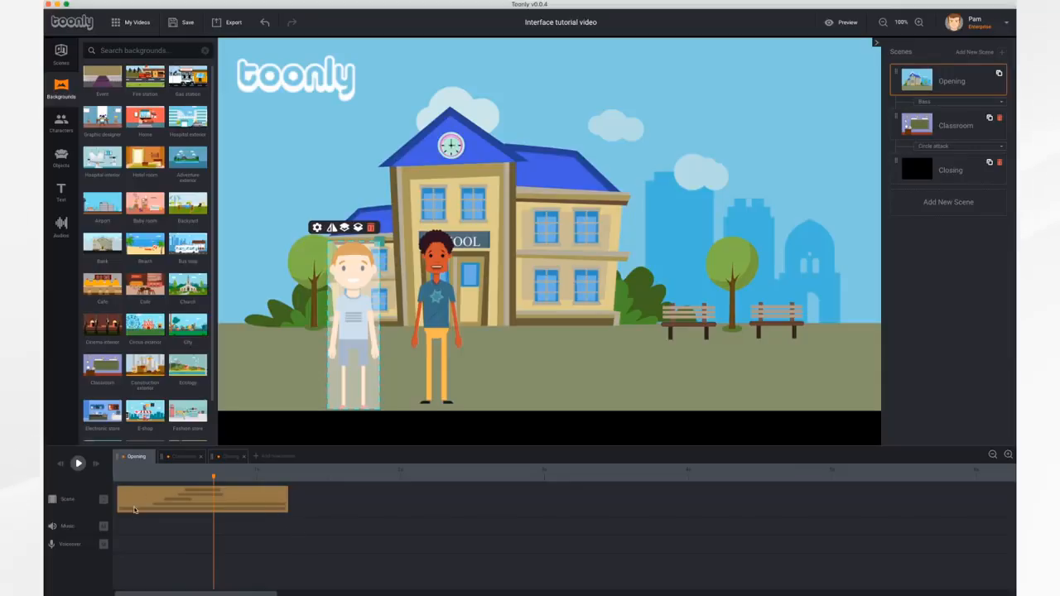
click(103, 500)
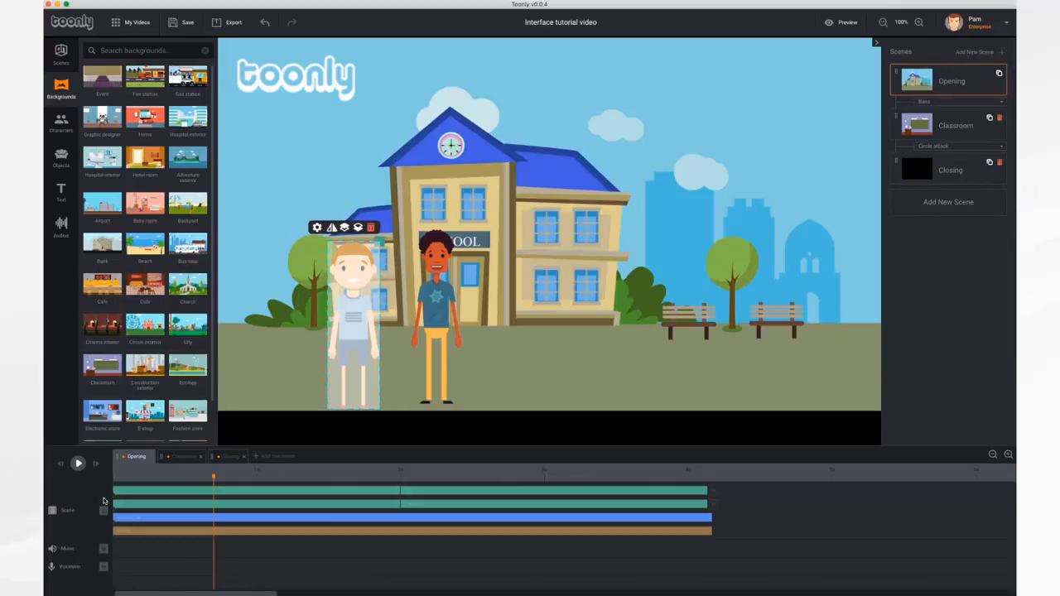
click(104, 500)
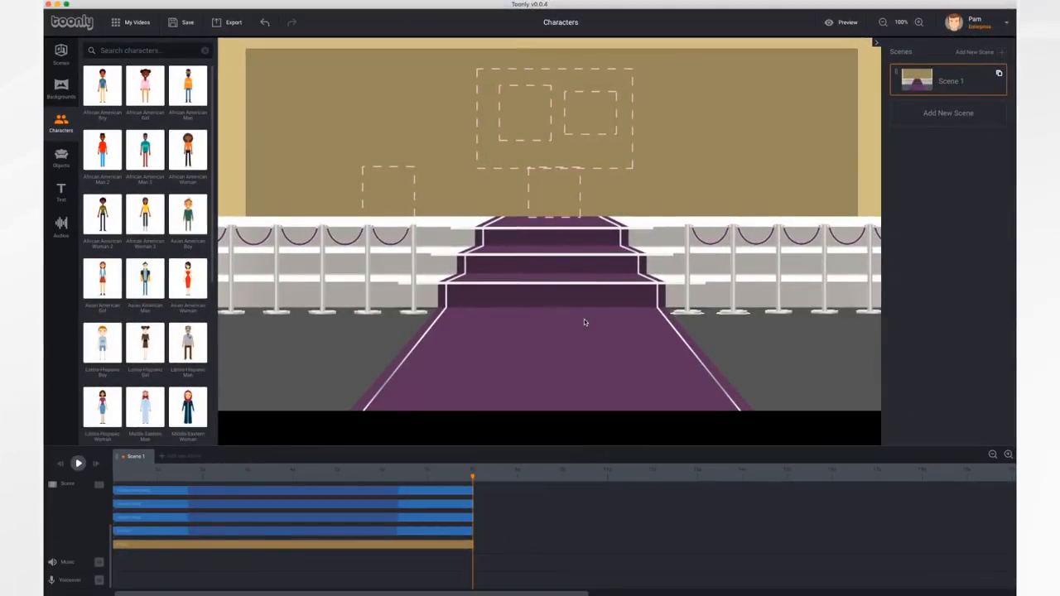
- Play Scene 1 of the Characters video from its beginning and pause before the scene ends
click(59, 467)
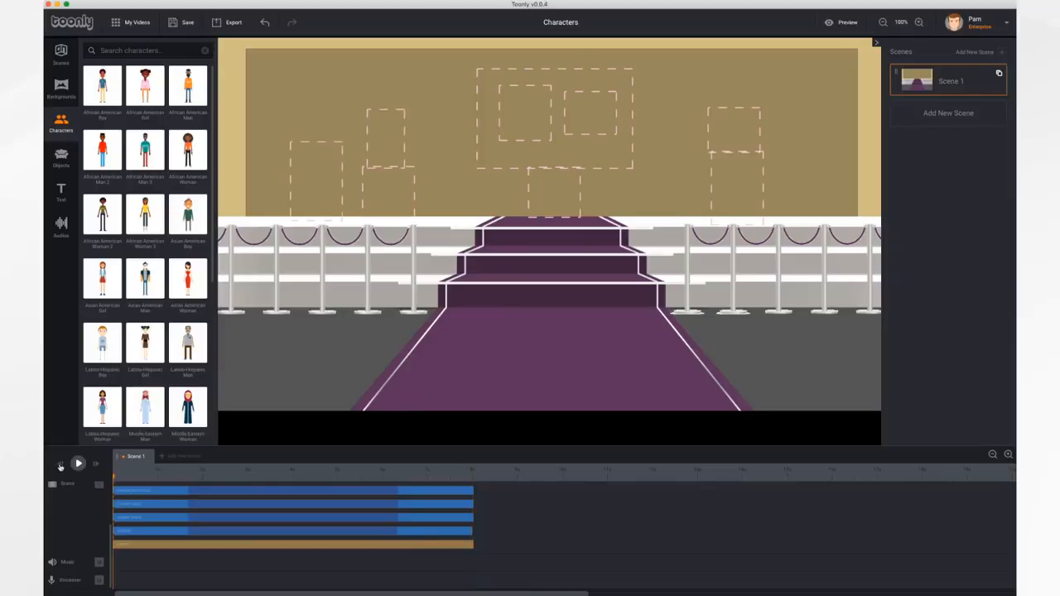
click(77, 464)
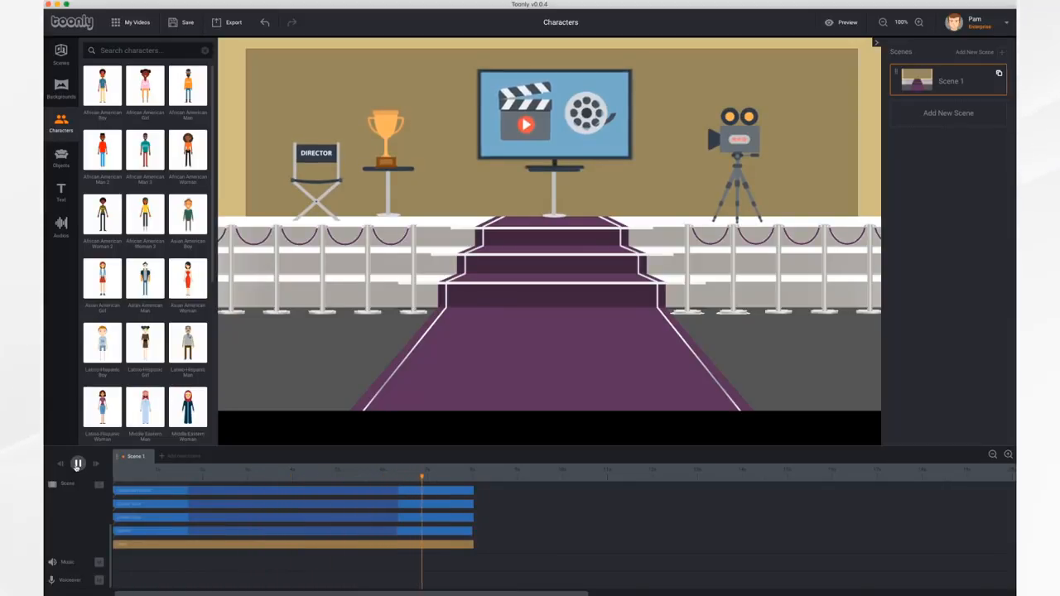
key(space)
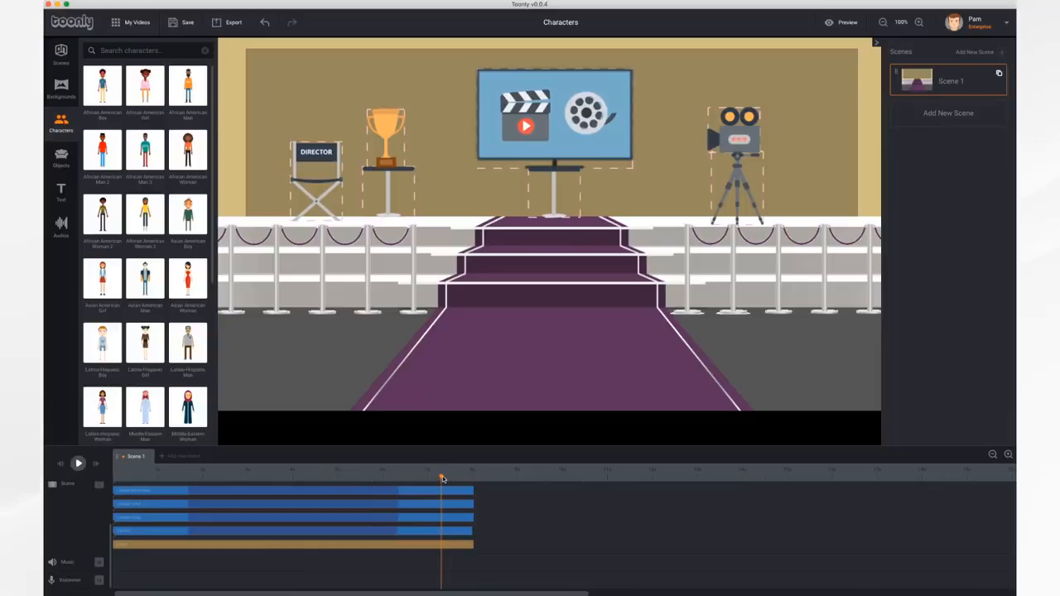
- Add the Asian American Woman character near the carpet's left edge, starting at about 1 second in Scene 1
drag(442, 478, 156, 479)
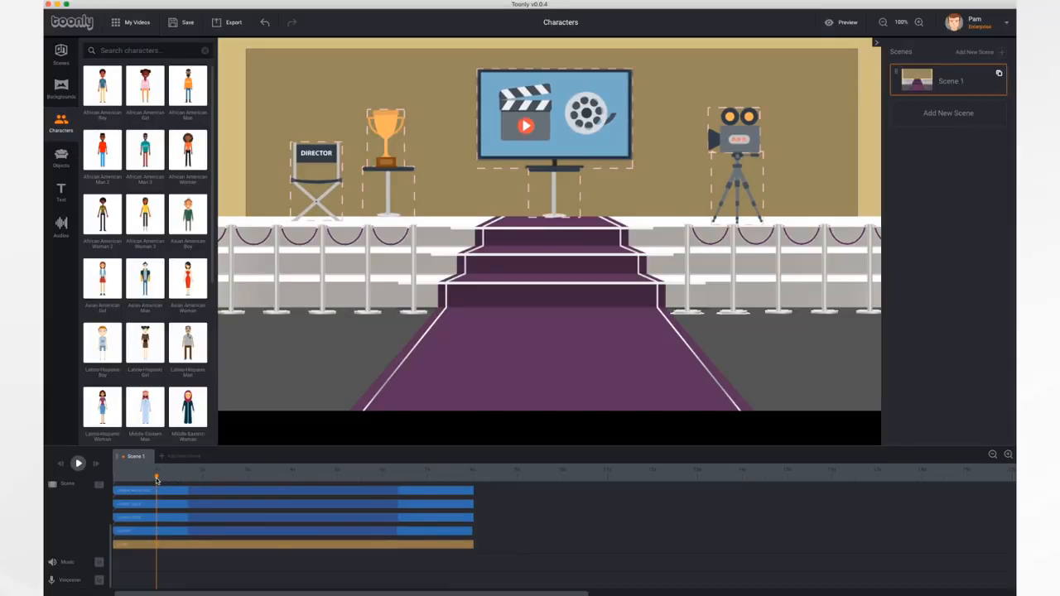
click(62, 125)
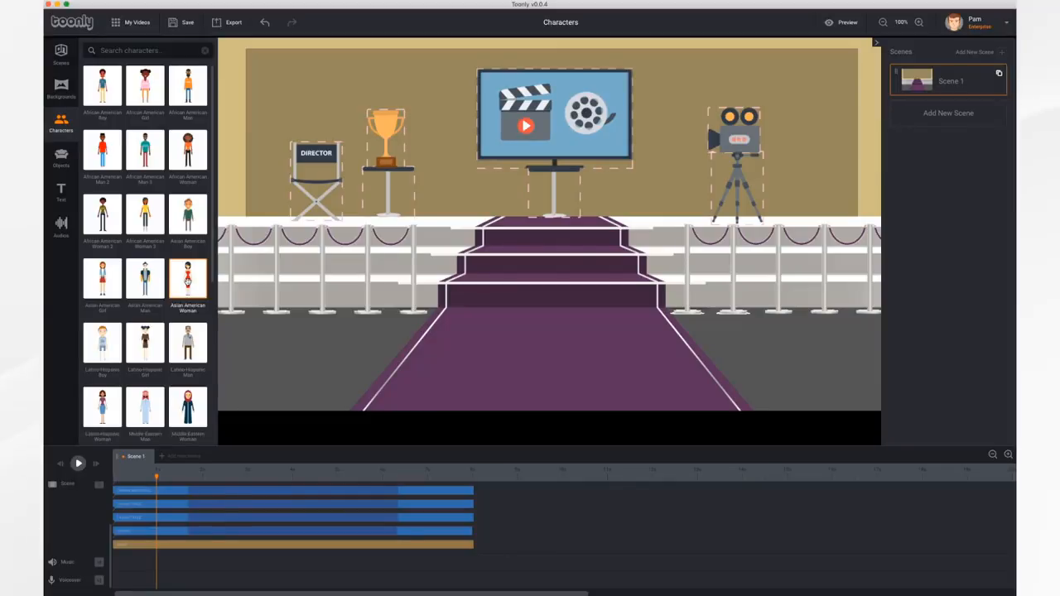
drag(187, 281, 427, 287)
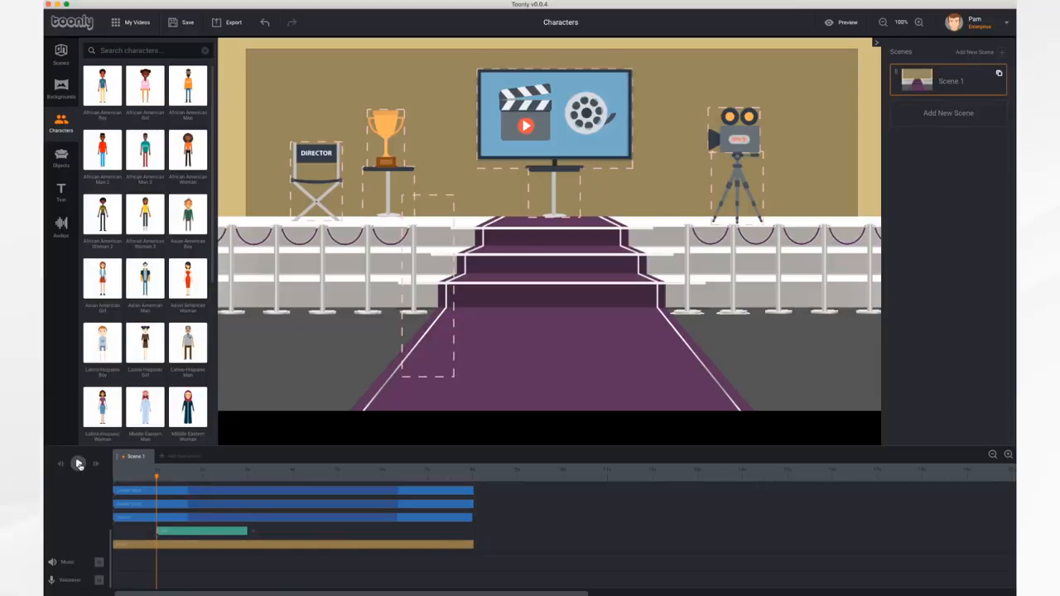
- Play the scene past the end of the woman's clip, pause it and select her clip on the timeline
click(79, 464)
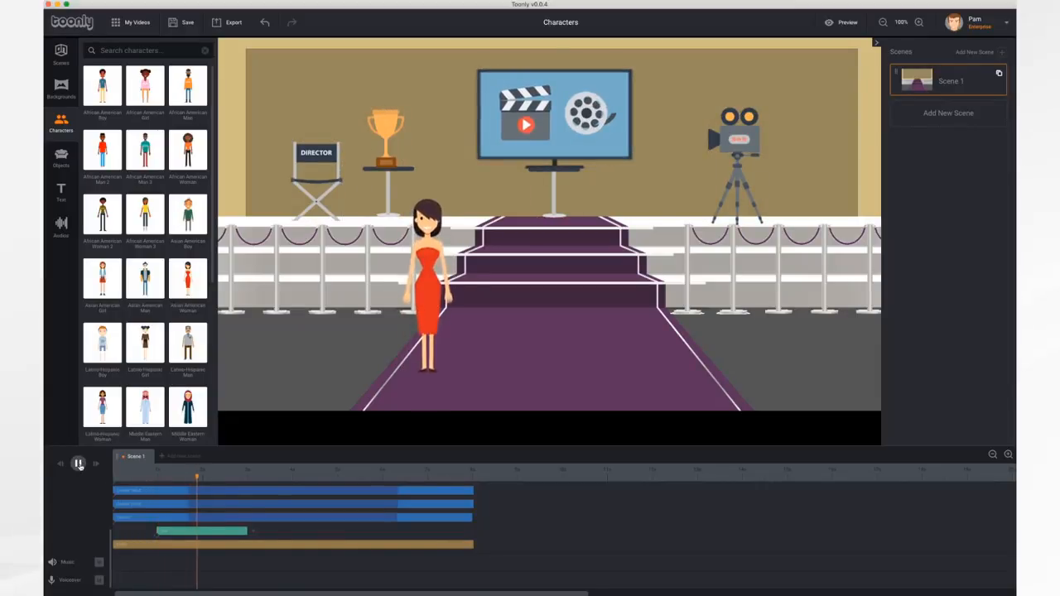
click(79, 464)
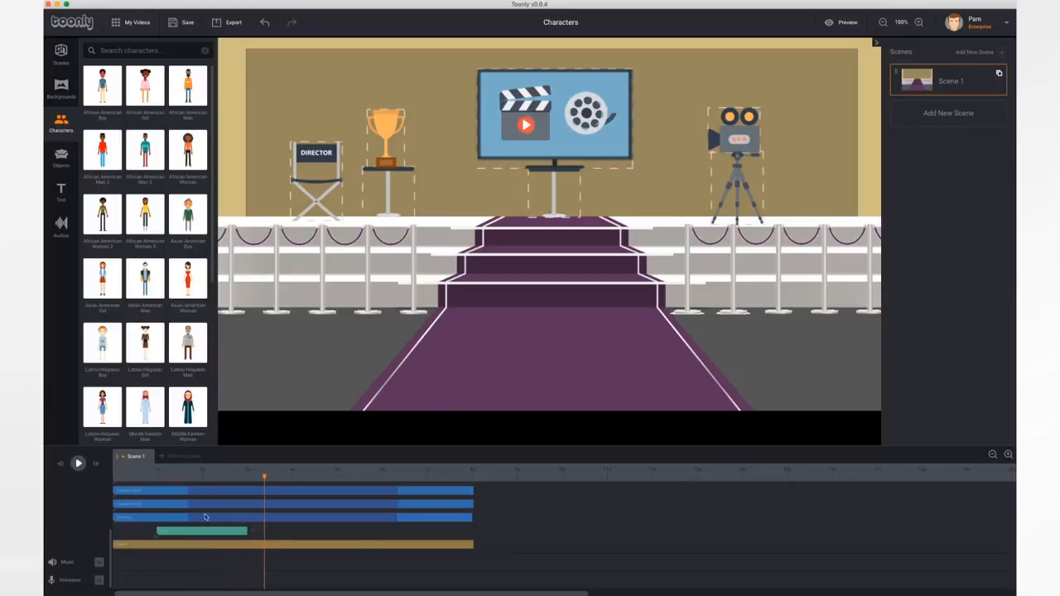
click(237, 532)
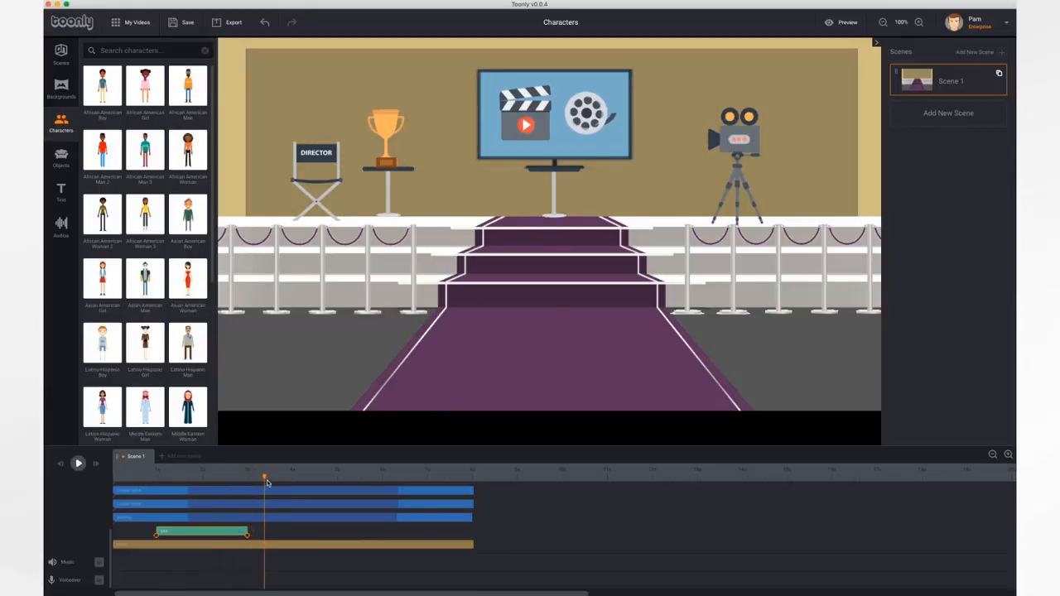
- Move the playhead to about 2 seconds, within the woman's clip, and select that clip
drag(263, 479, 202, 479)
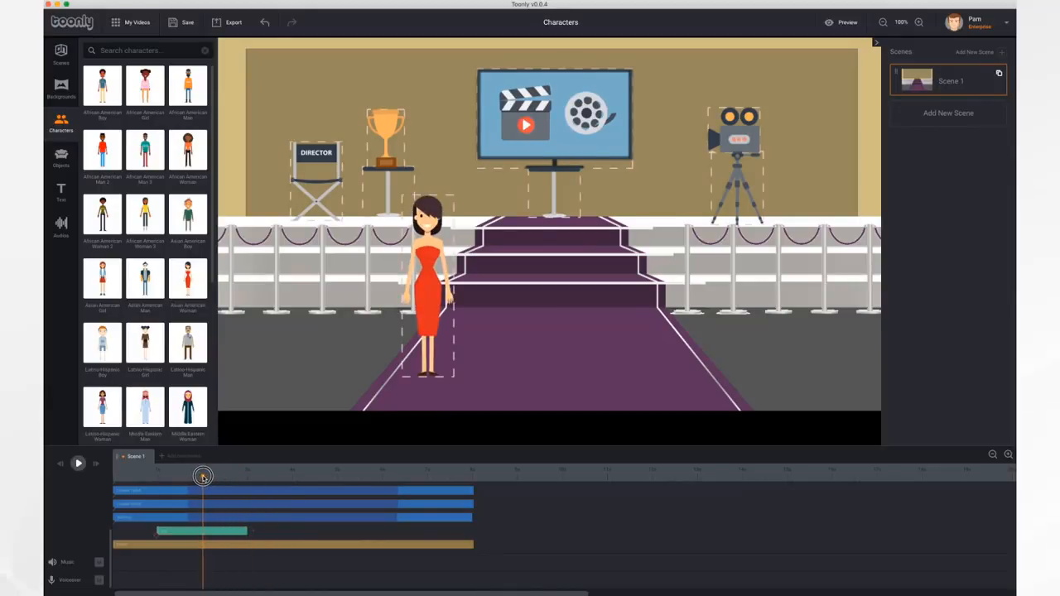
click(242, 531)
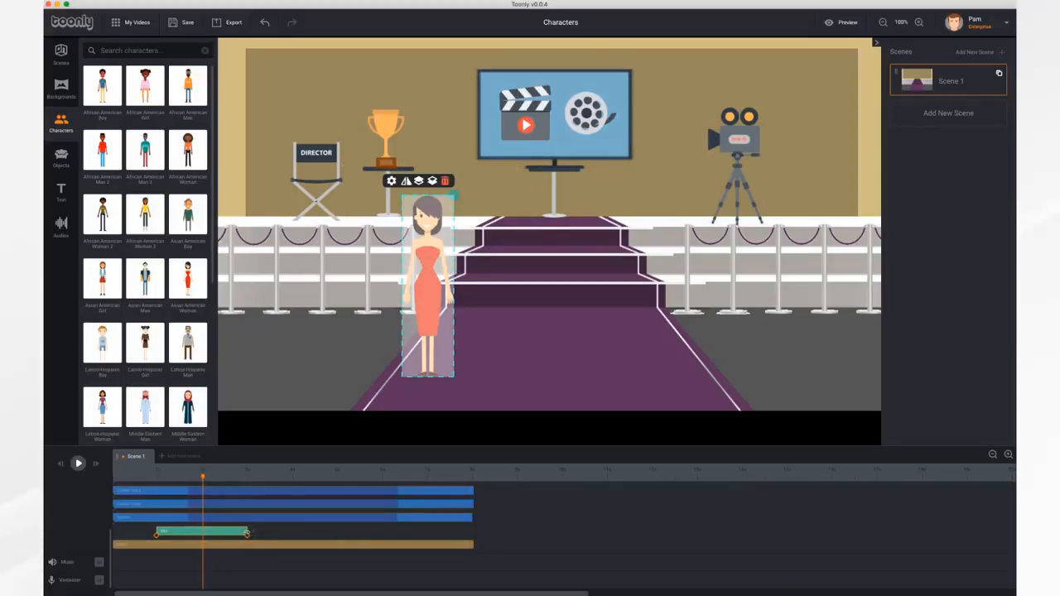
mouse_move(246, 532)
mouse_down()
mouse_move(373, 536)
mouse_move(199, 531)
mouse_move(301, 533)
mouse_move(247, 534)
mouse_up()
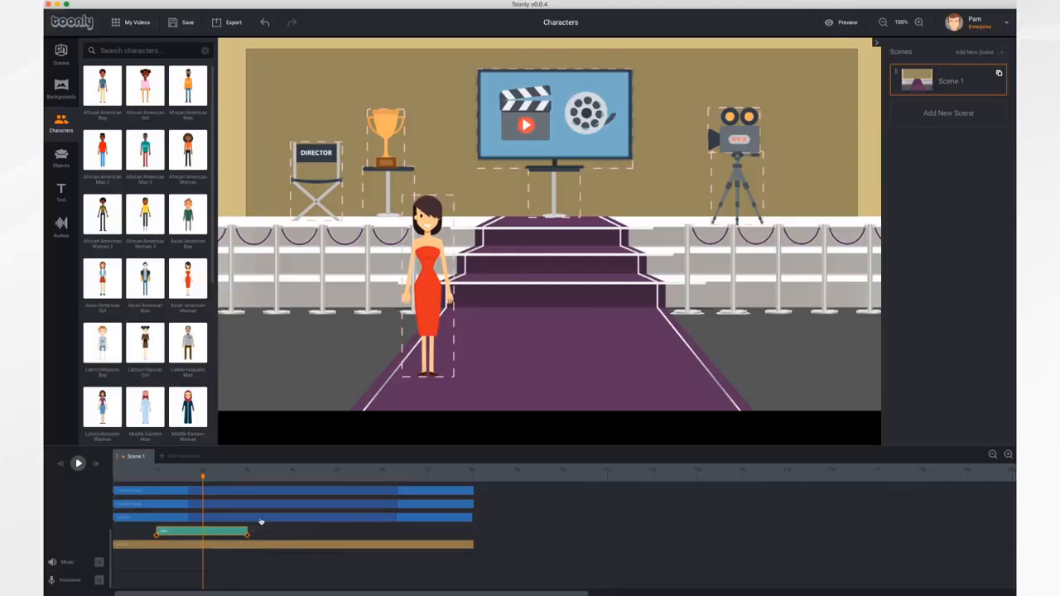
- Enlarge the woman by about a third and reposition her beside the left edge of the carpeted stairs
click(427, 265)
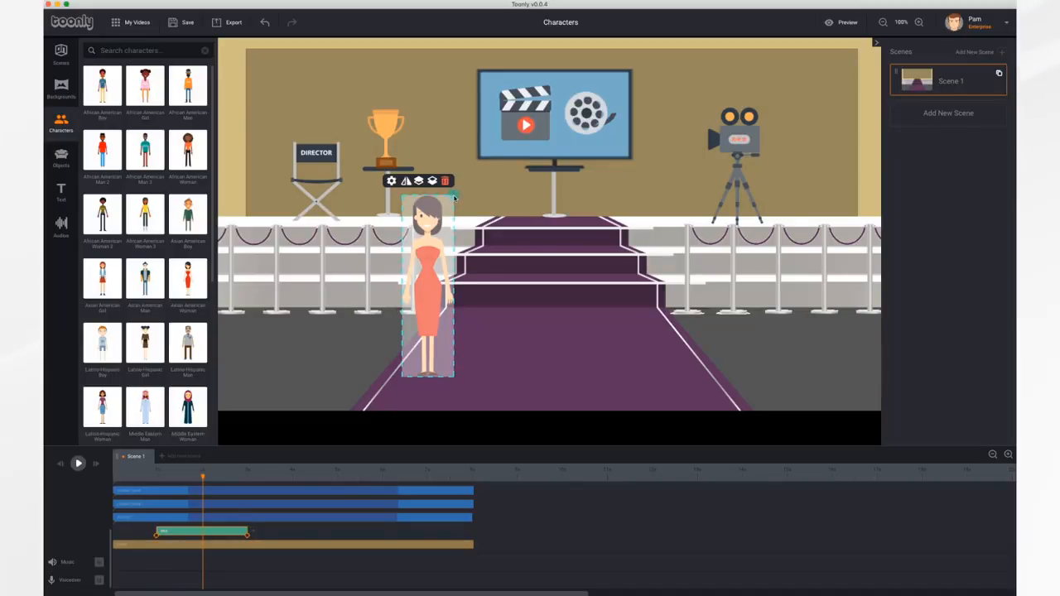
drag(454, 197, 493, 158)
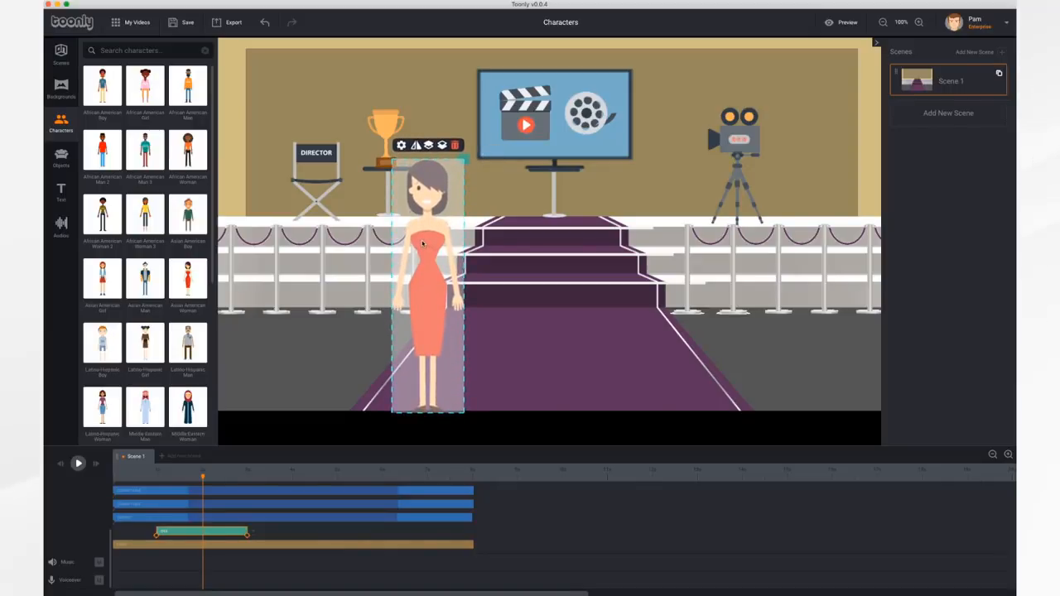
drag(423, 242, 419, 222)
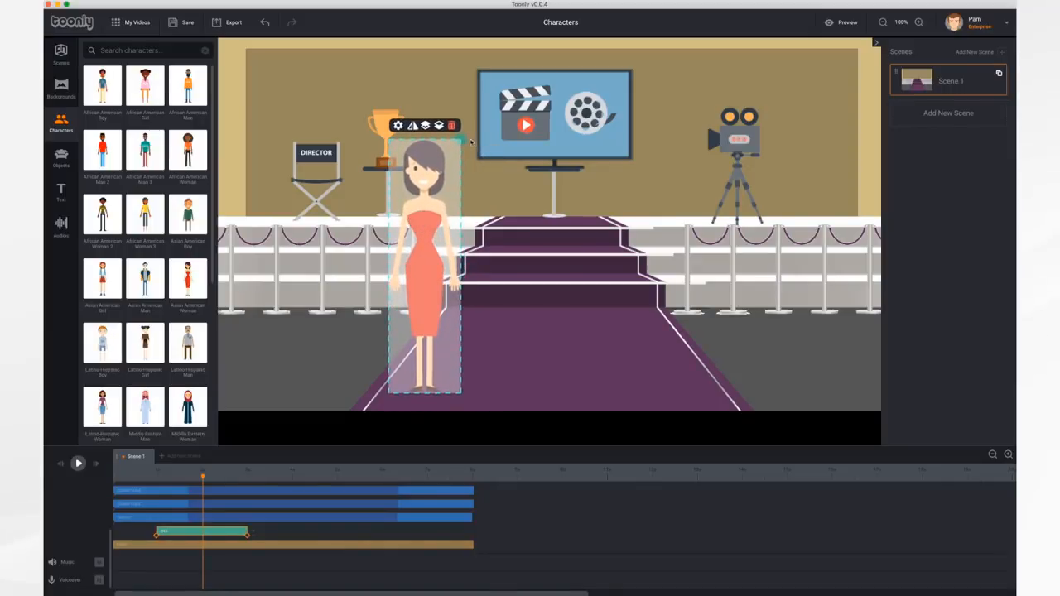
drag(462, 142, 459, 147)
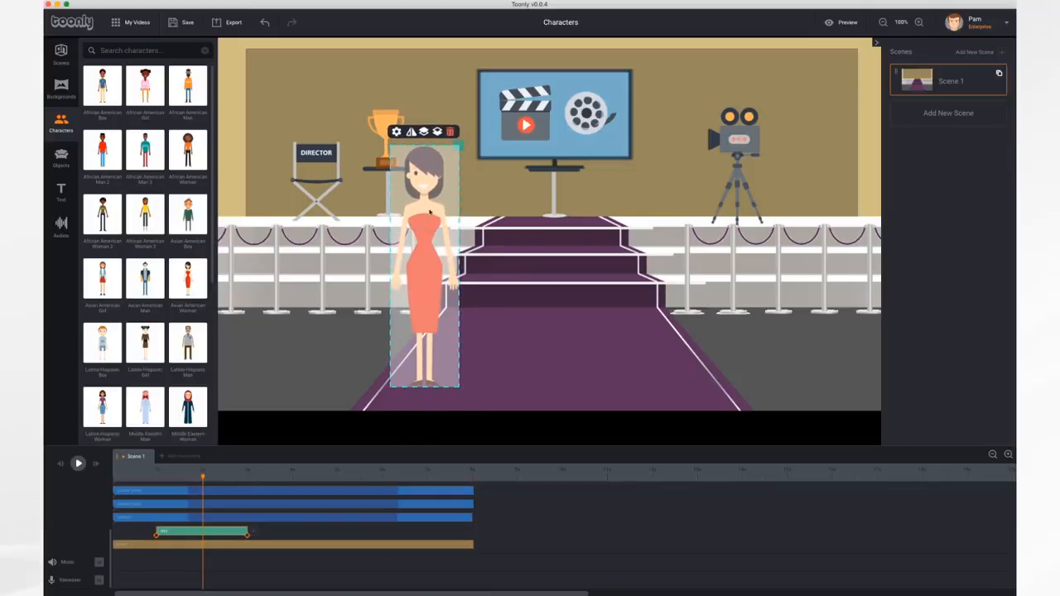
mouse_move(426, 222)
mouse_down()
mouse_move(457, 220)
mouse_move(423, 222)
mouse_move(444, 213)
mouse_up()
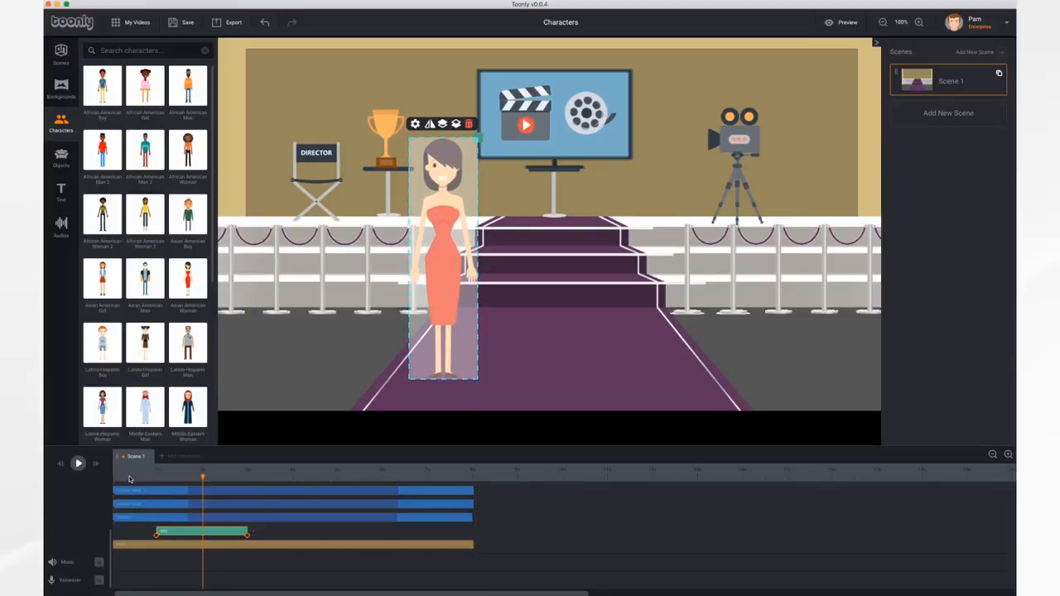
- Play the scene from about 2 seconds to review the resized woman and pause after her clip ends
click(78, 464)
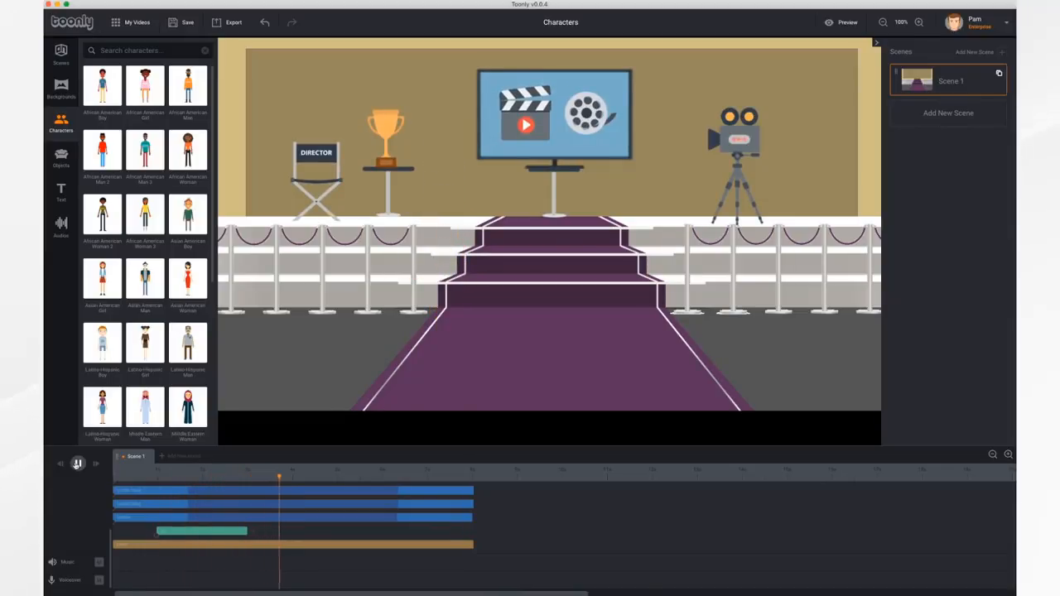
click(78, 463)
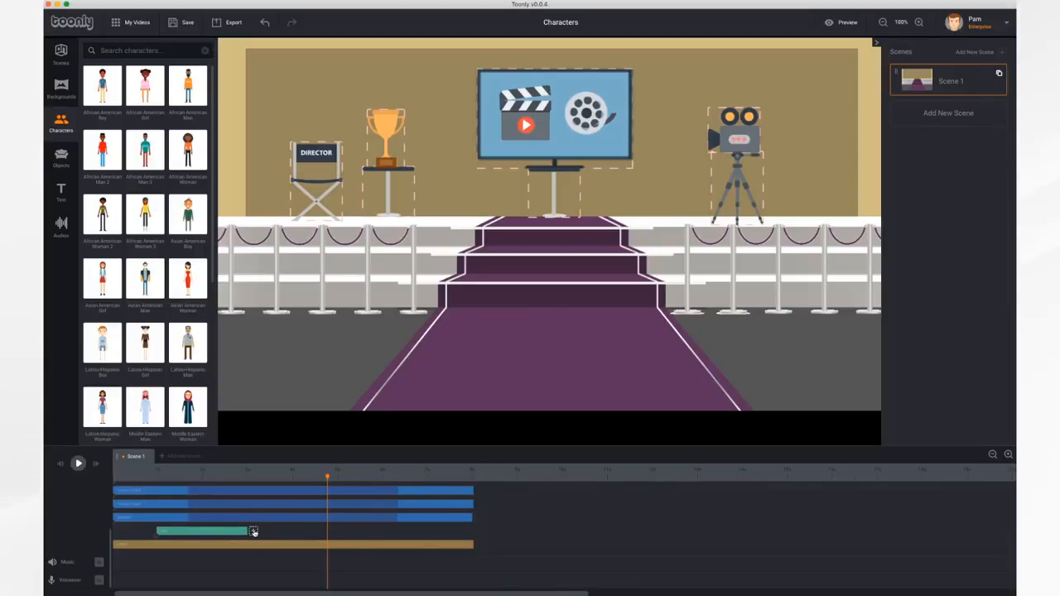
- Review the animation types and entry effects available after the woman's clip, and append a Clapping animation to it
click(253, 531)
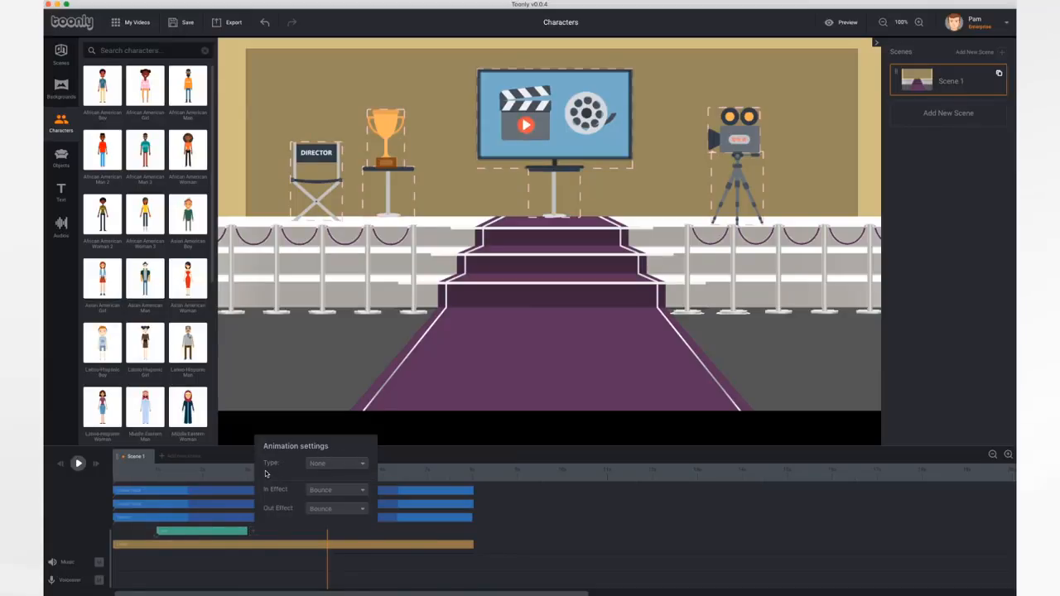
click(338, 469)
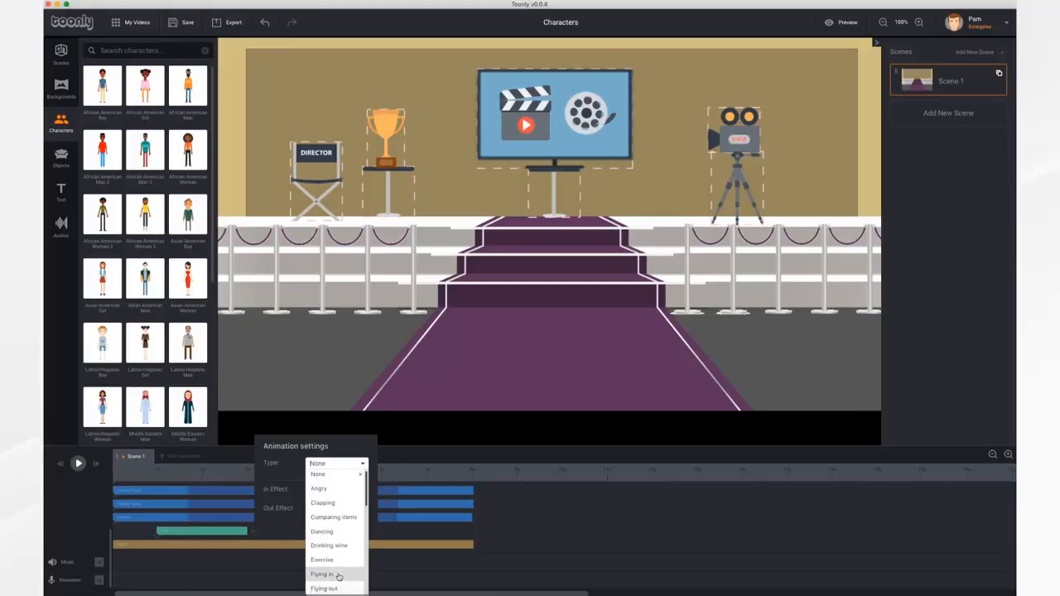
scroll(339, 577, down, 5)
scroll(338, 577, down, 2)
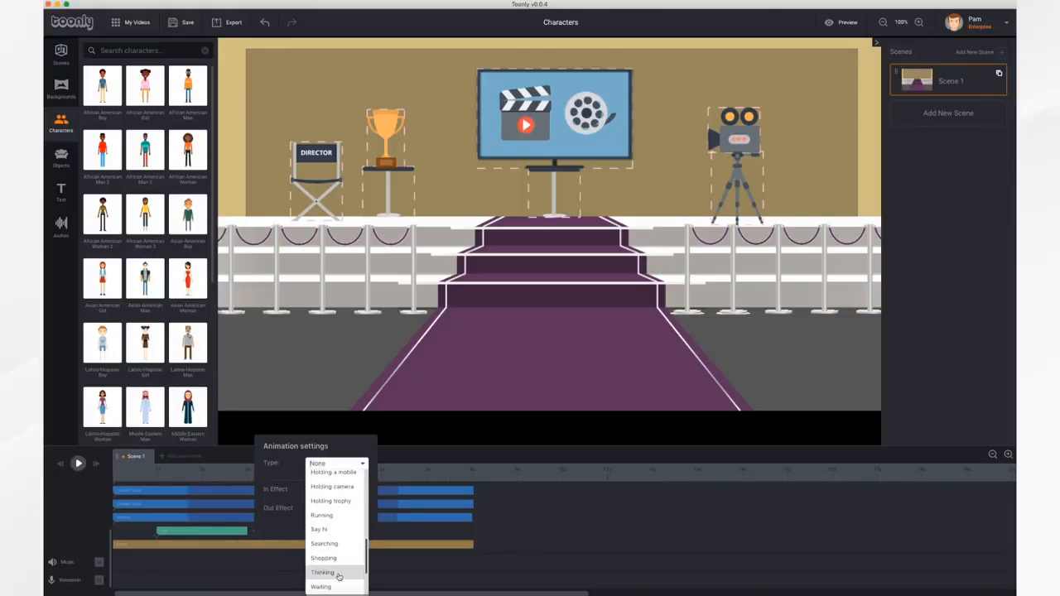
scroll(338, 577, down, 3)
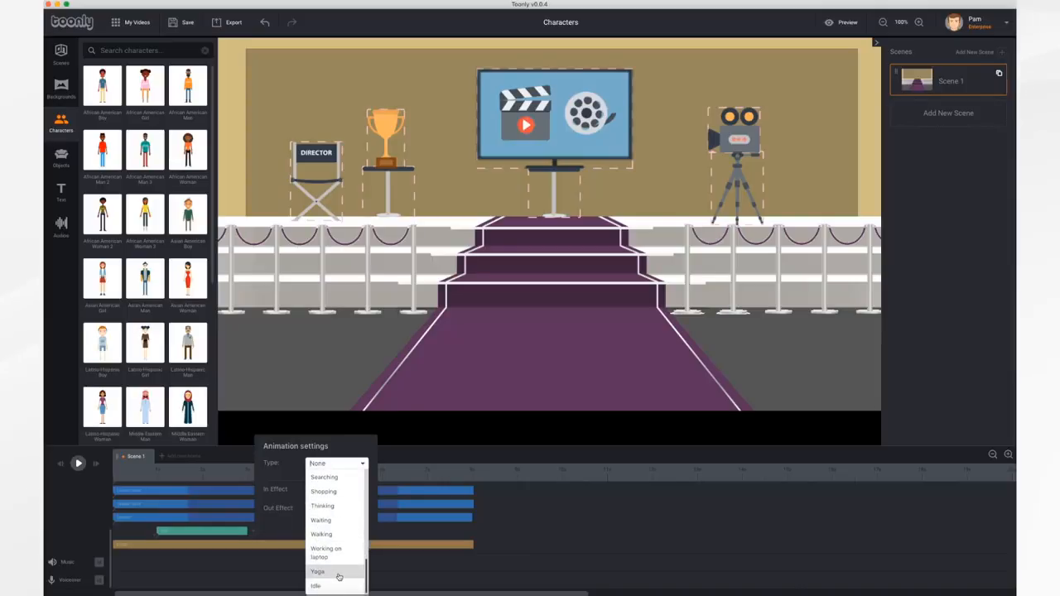
scroll(338, 538, up, 10)
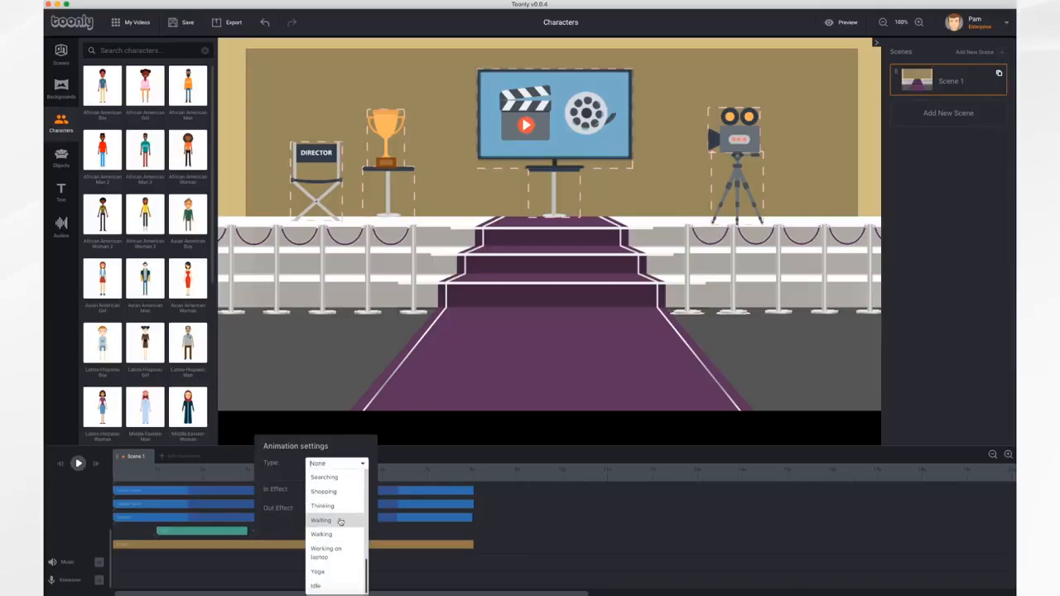
click(318, 477)
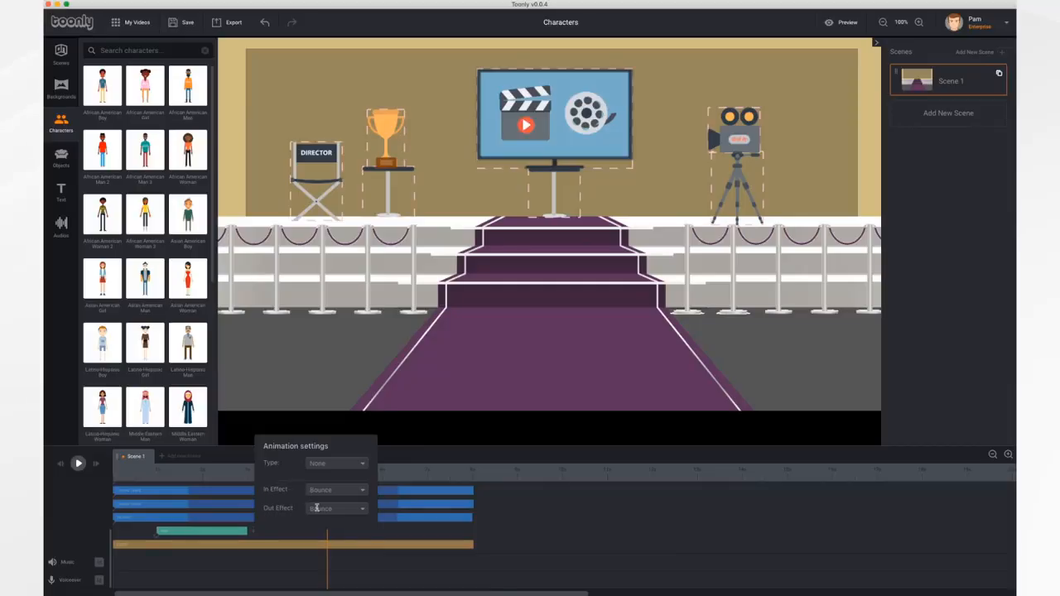
click(360, 491)
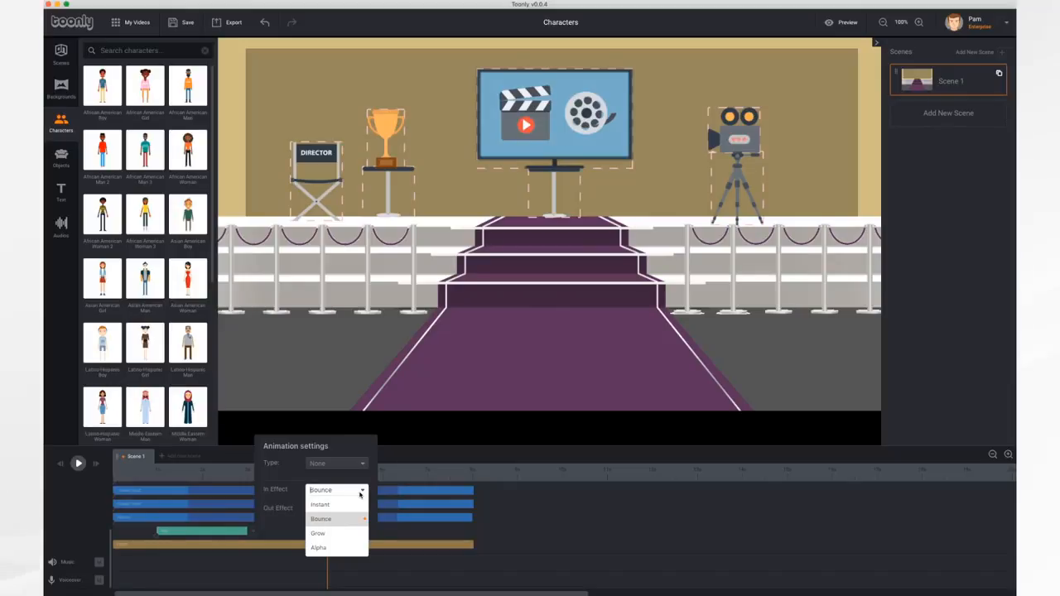
click(293, 483)
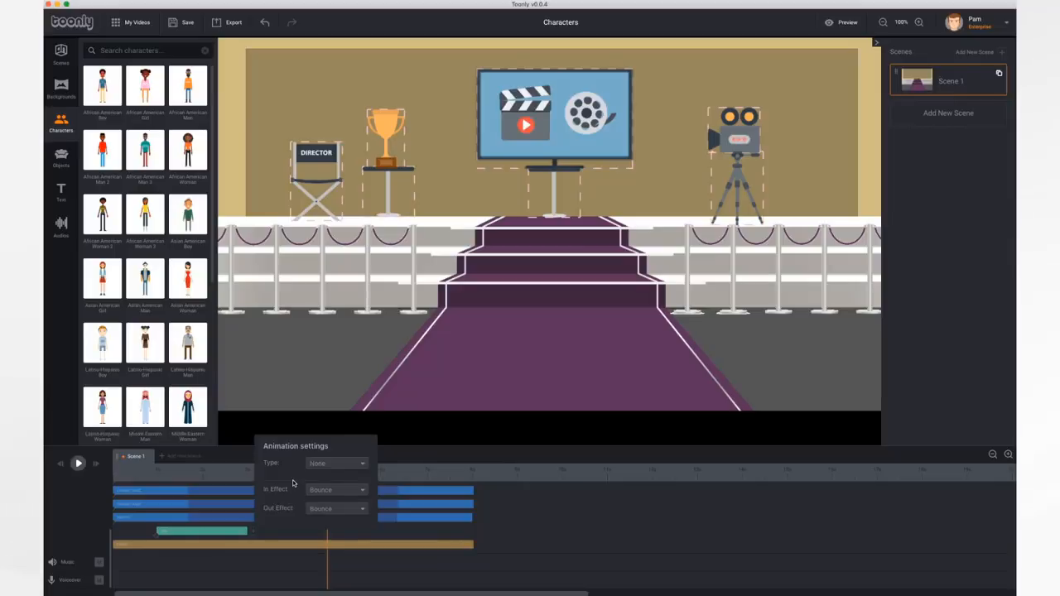
click(348, 472)
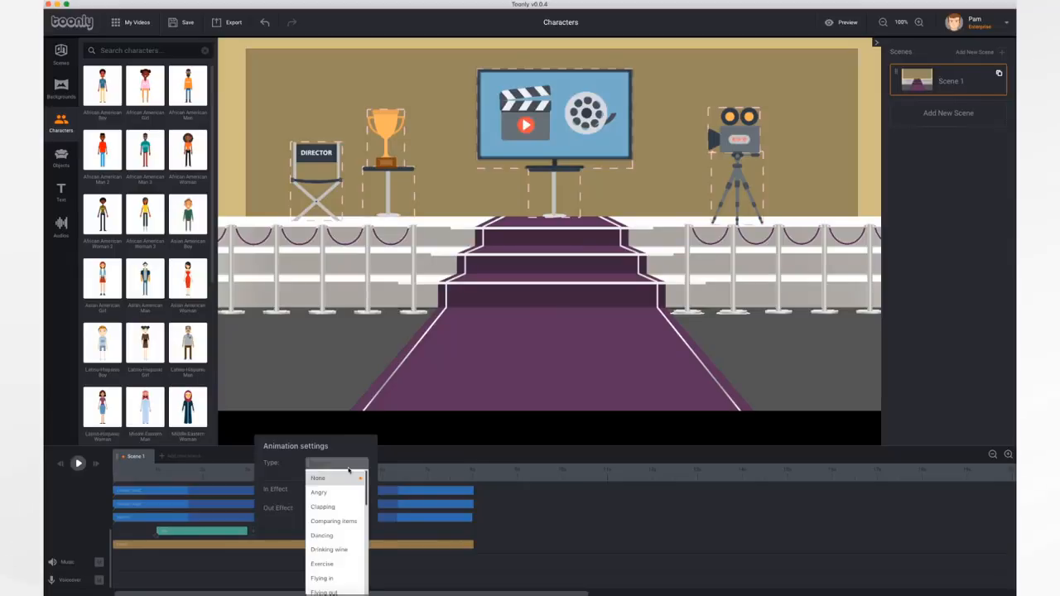
click(332, 514)
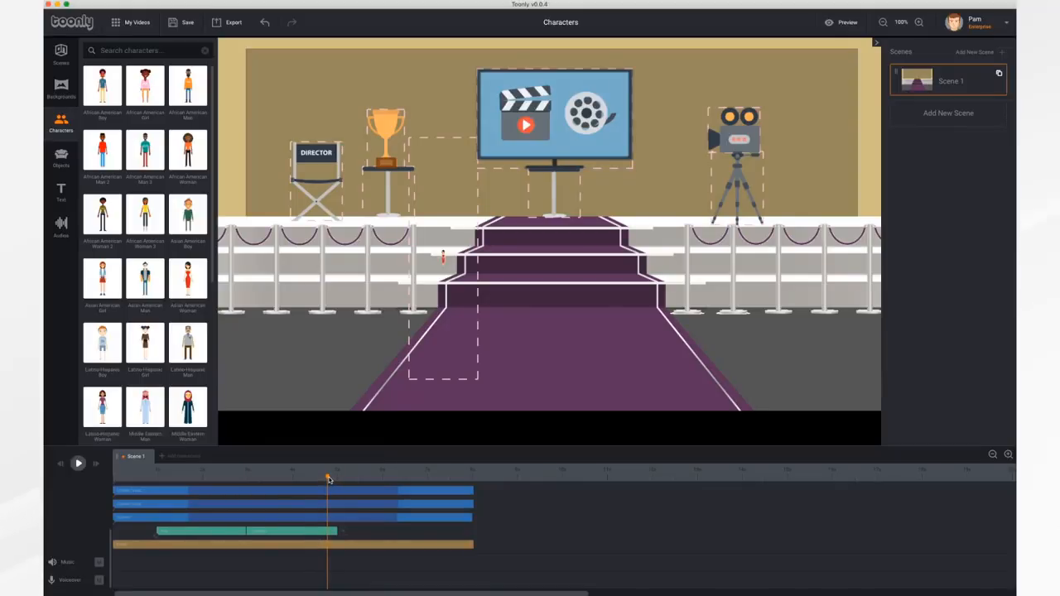
- Play the scene from about 1 second to review the woman's Clapping animation and pause after her clips end
drag(329, 480, 157, 478)
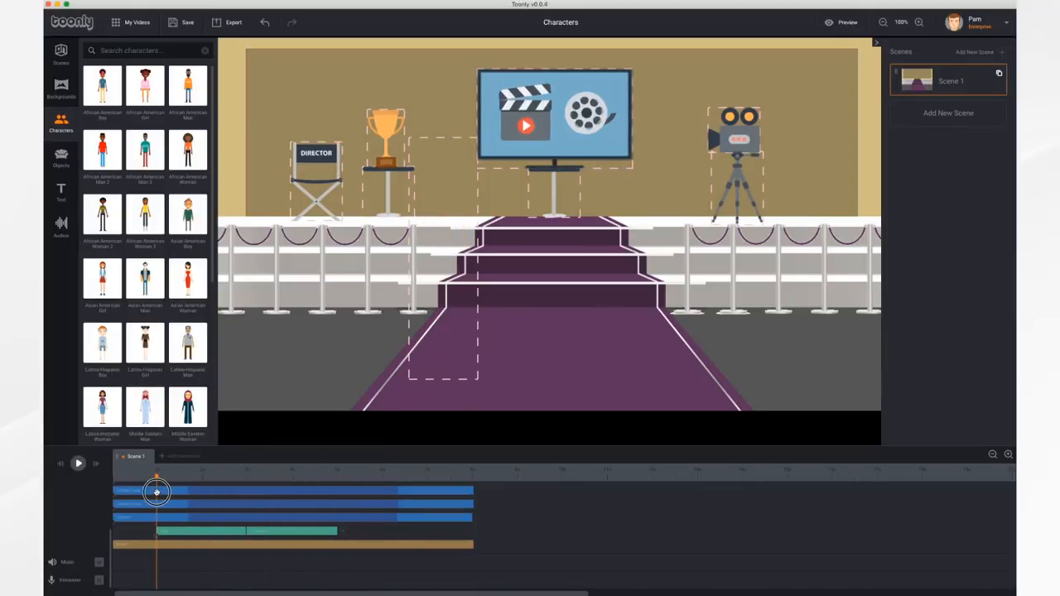
click(77, 463)
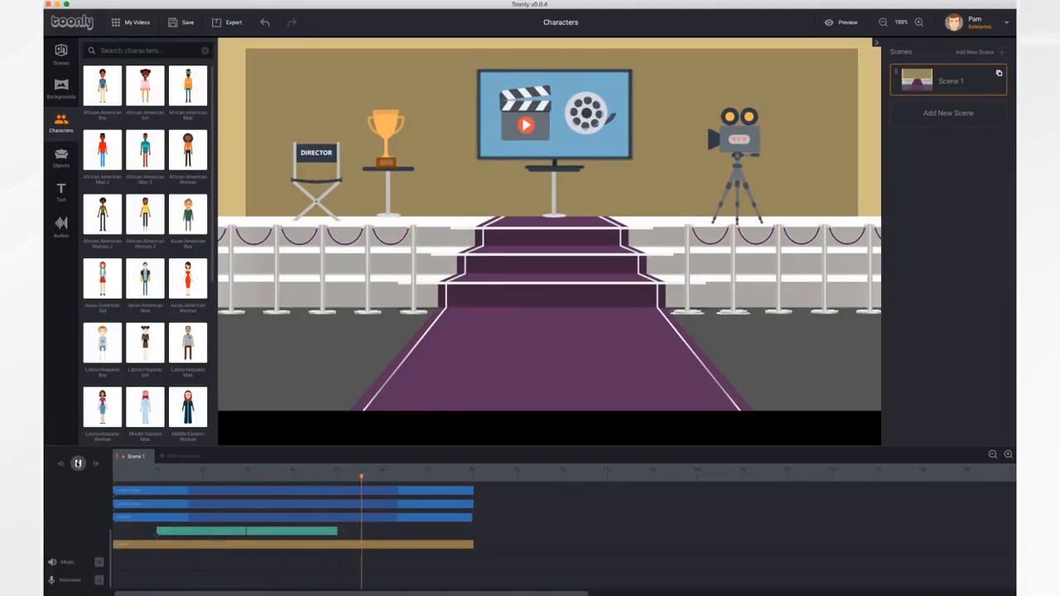
click(77, 464)
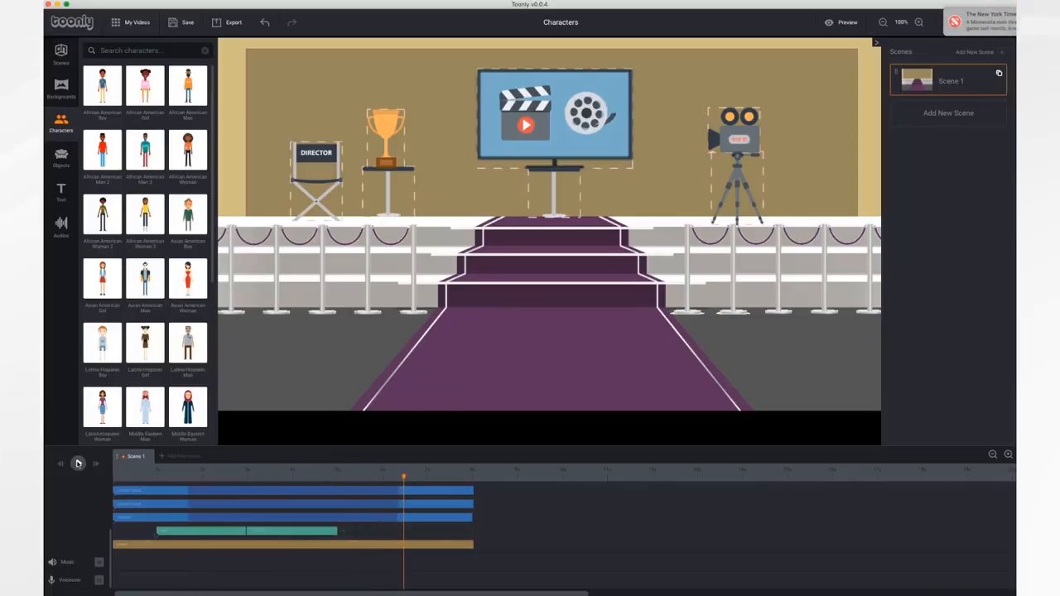
- Append a Dancing animation after the woman's Clapping clip and play the scene from the start
click(343, 532)
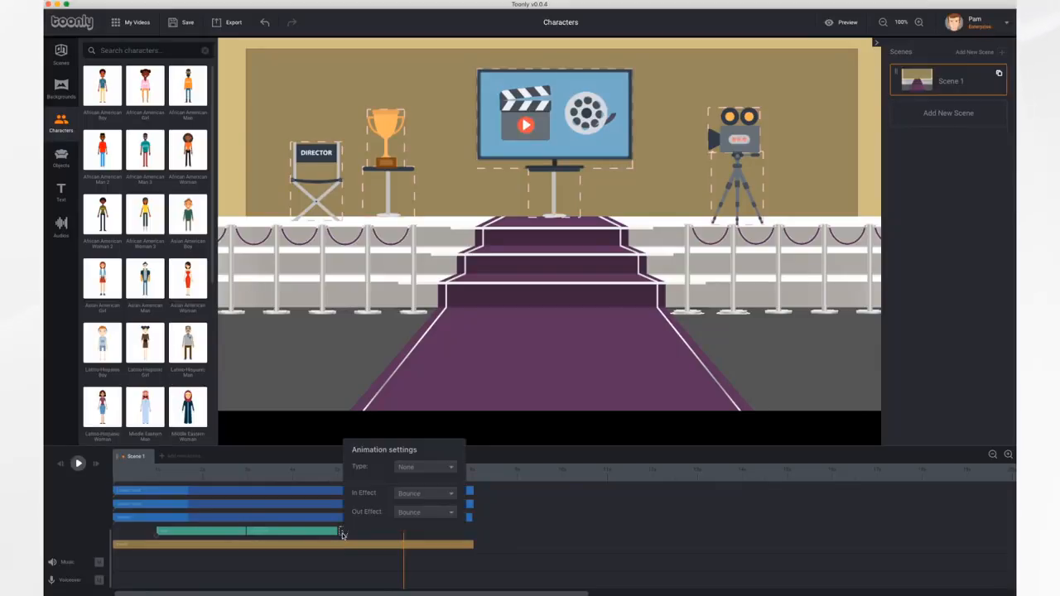
click(434, 471)
scroll(432, 497, down, 1)
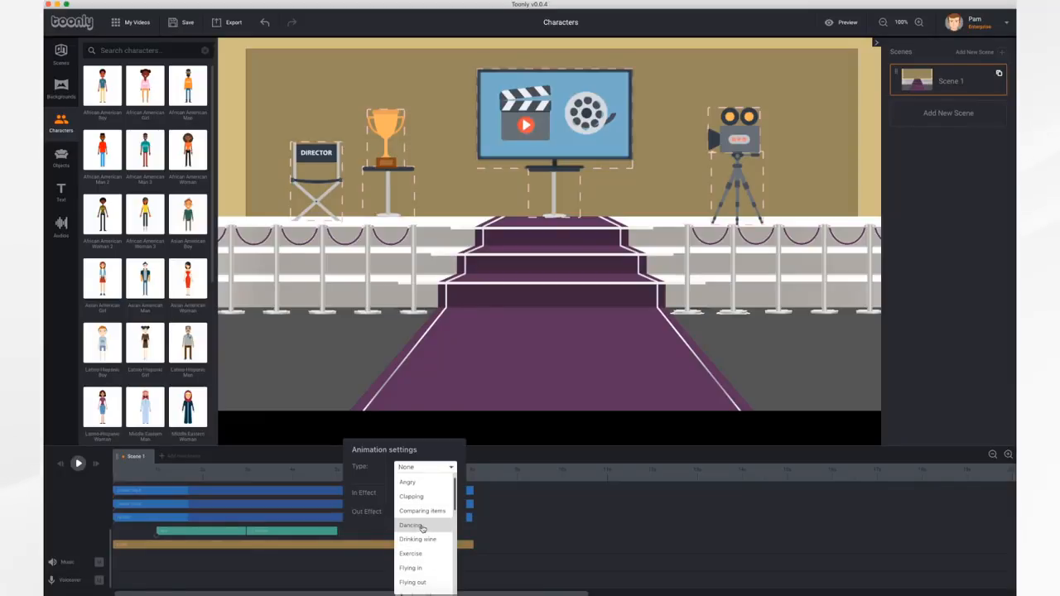
click(422, 526)
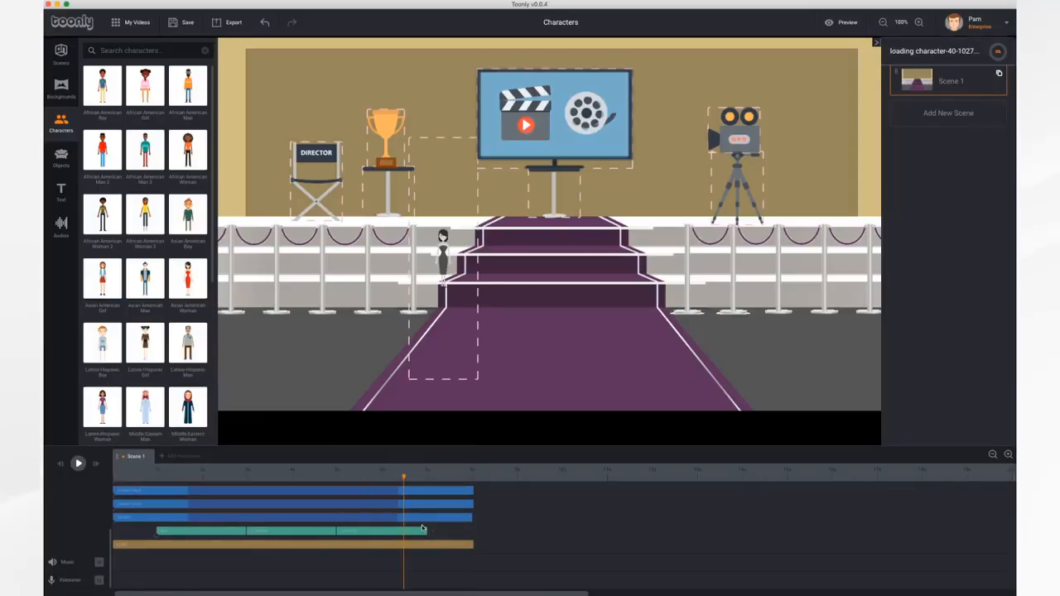
click(61, 464)
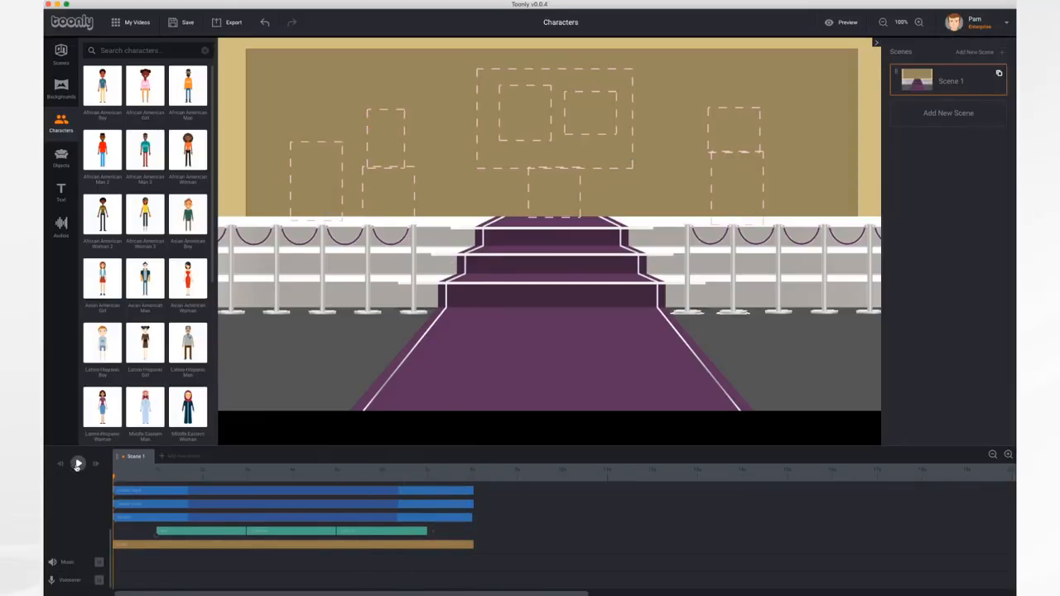
click(77, 464)
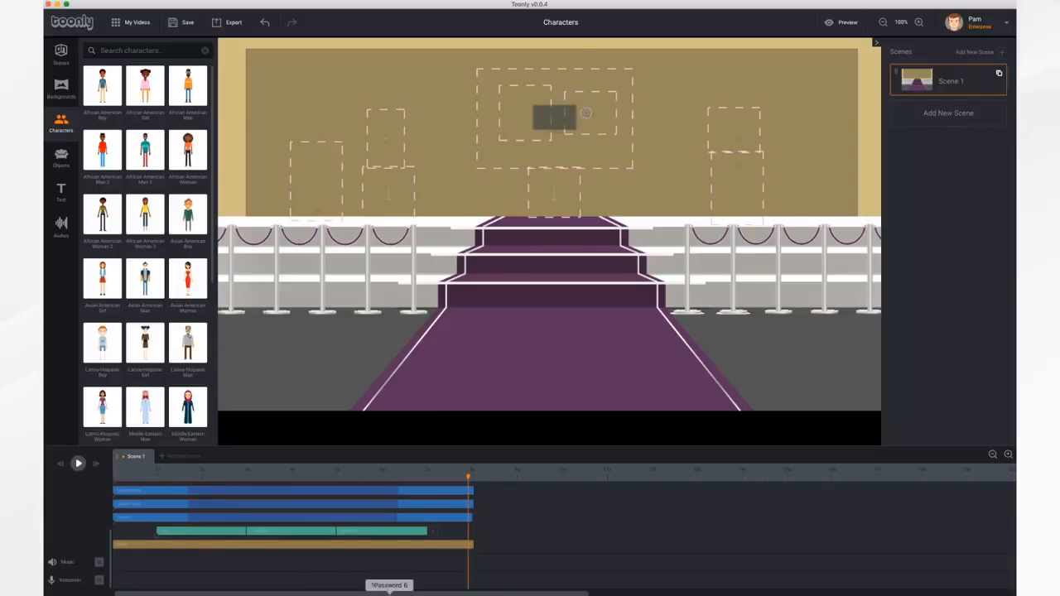
- Append a Holding trophy animation after the woman's Dancing clip and return to the start of the scene
click(432, 533)
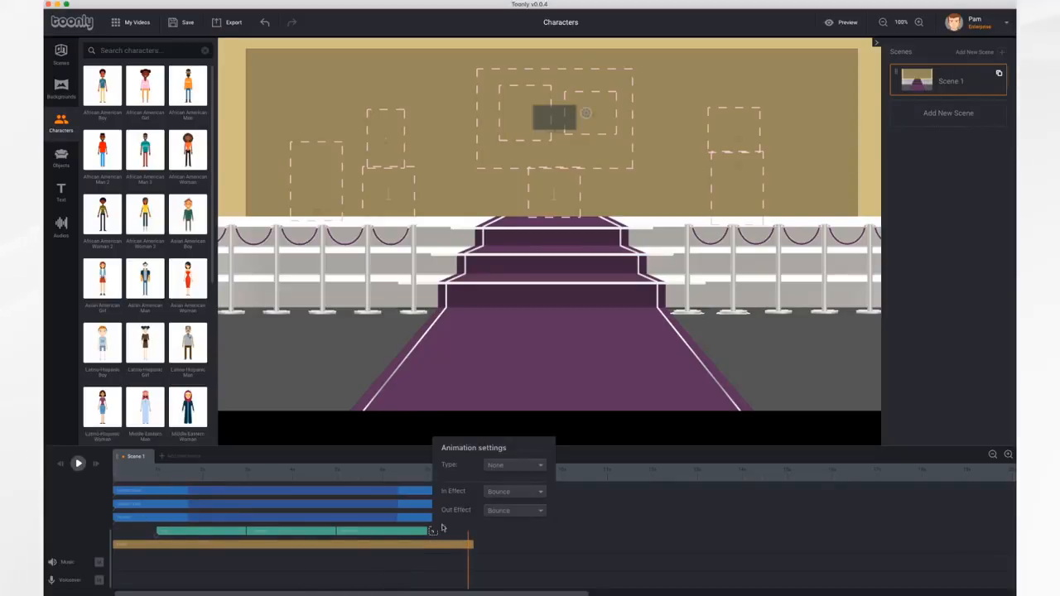
click(527, 467)
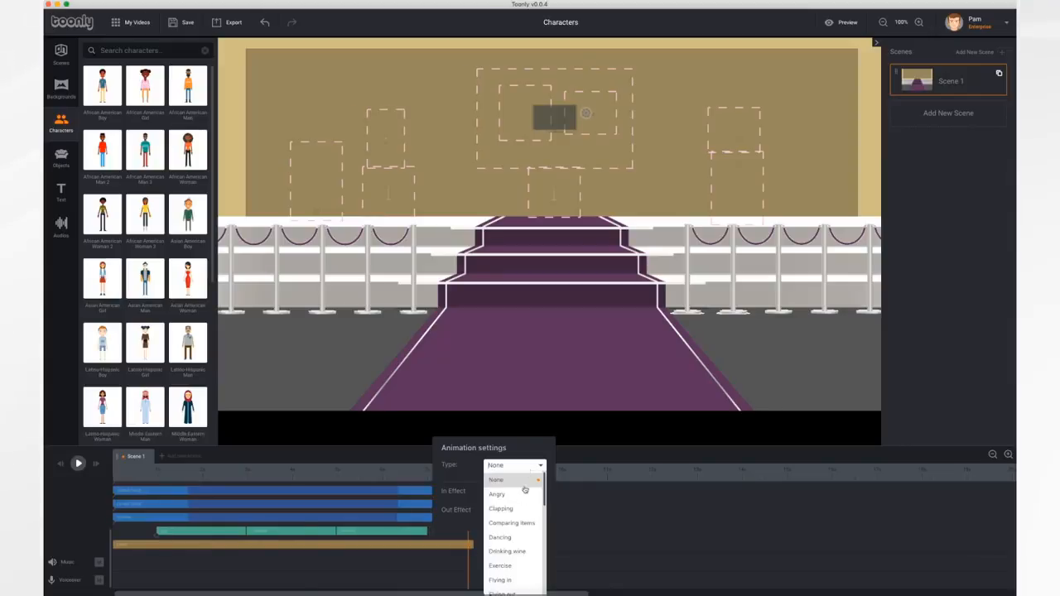
scroll(517, 530, down, 4)
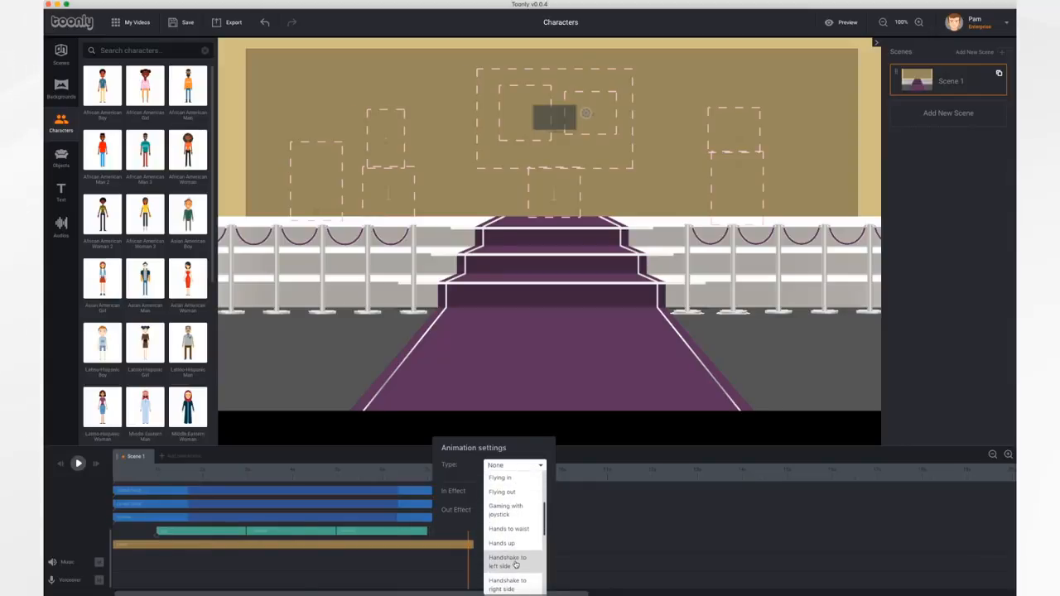
scroll(515, 563, down, 4)
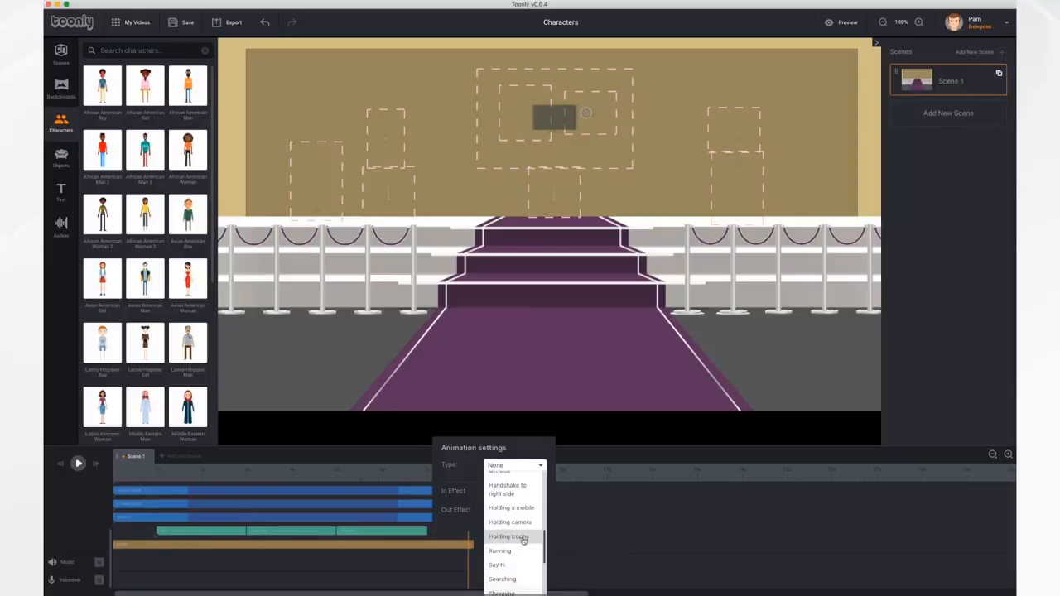
click(524, 539)
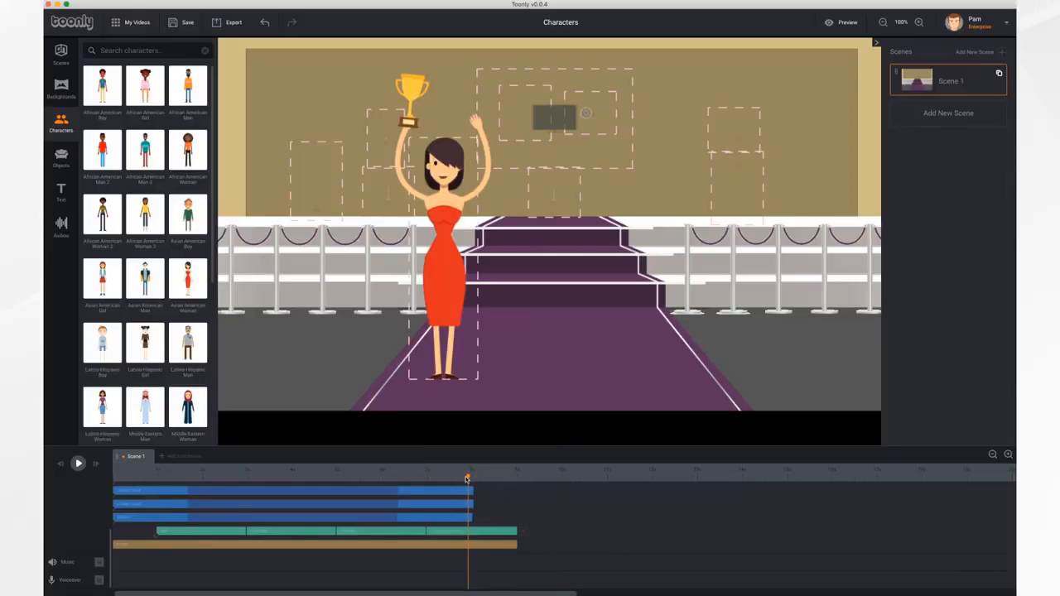
click(59, 464)
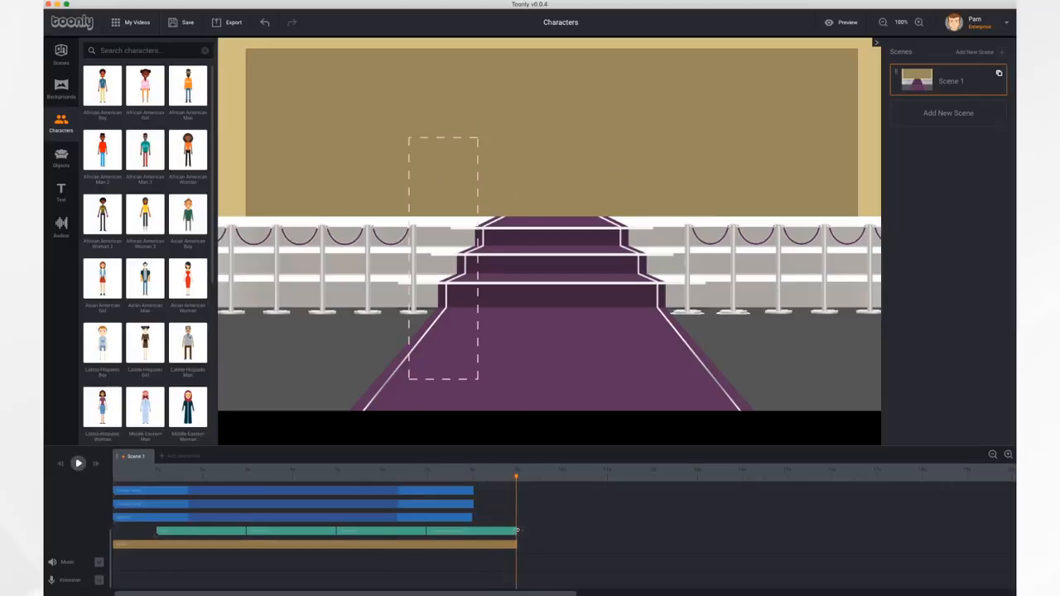
- Shorten the woman's first and Holding trophy clips, lengthen Dancing, and shift the sequence to run from about 0.8 to 8 seconds
drag(517, 530, 508, 531)
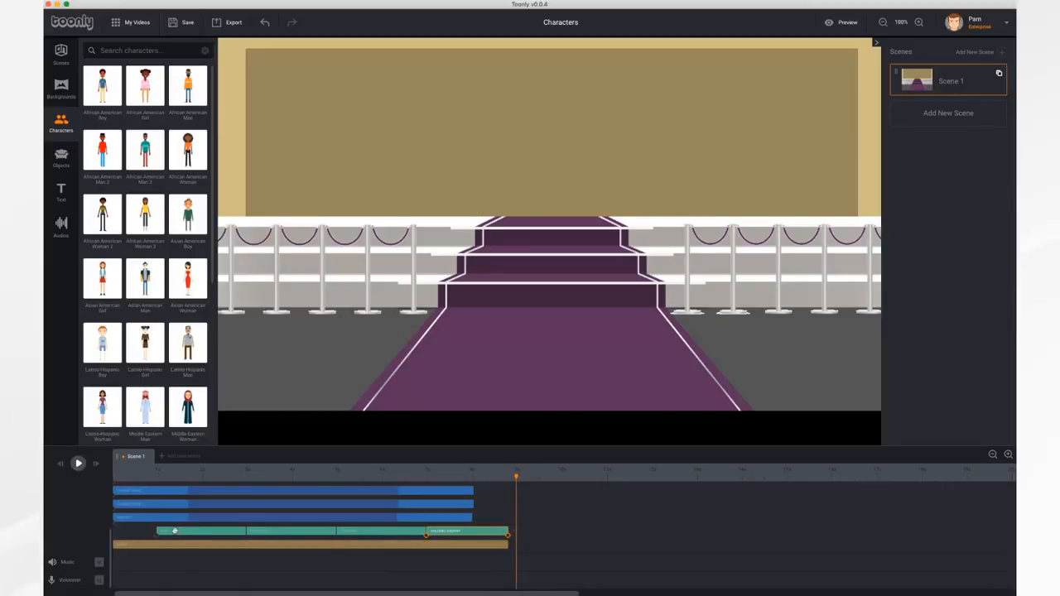
mouse_move(157, 531)
mouse_down()
mouse_move(138, 530)
mouse_move(218, 530)
mouse_move(153, 531)
mouse_up()
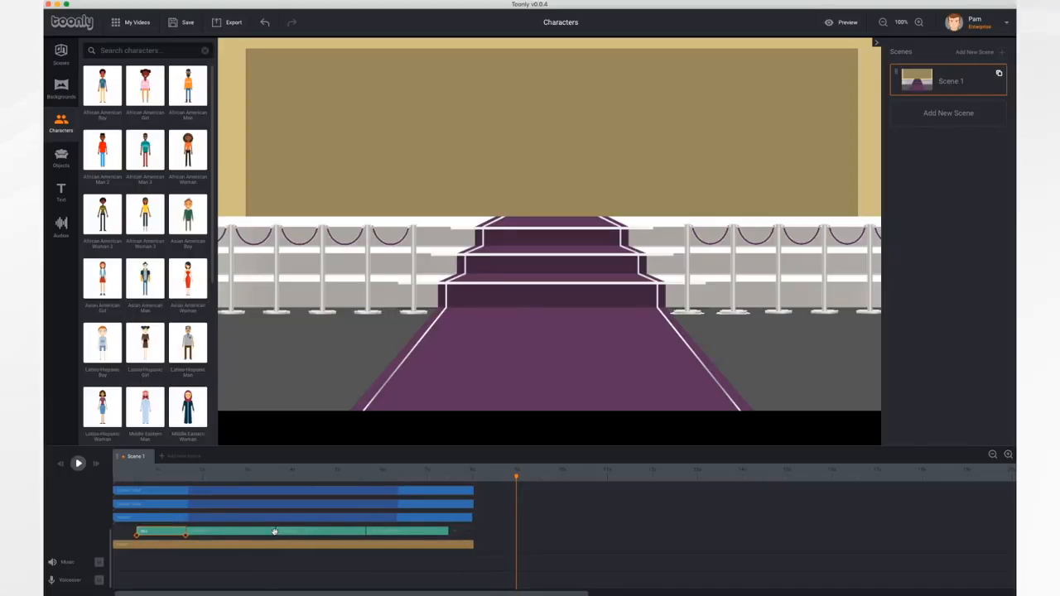
drag(277, 532, 266, 531)
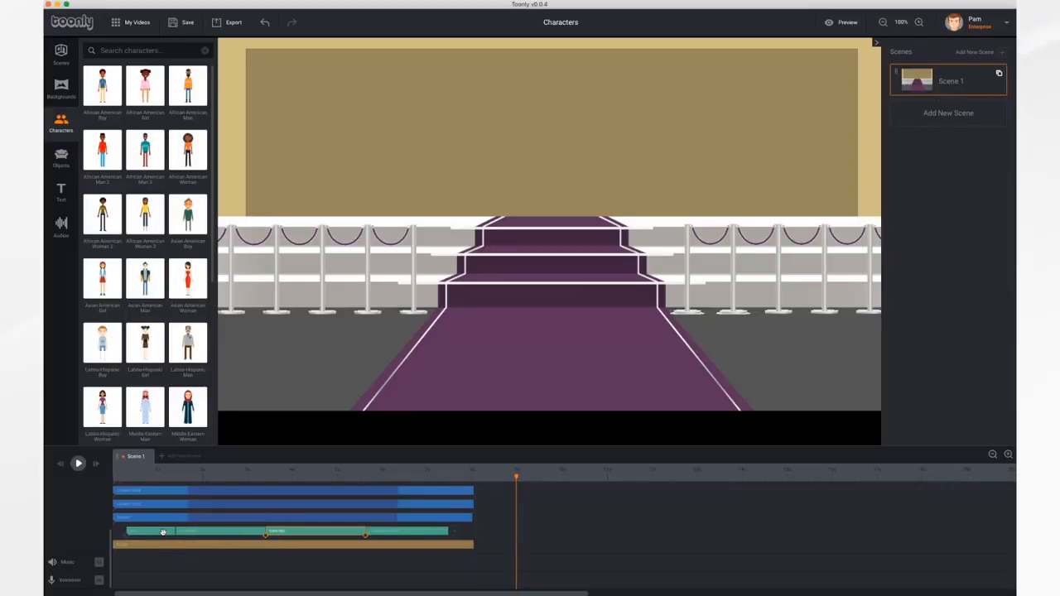
drag(164, 531, 187, 532)
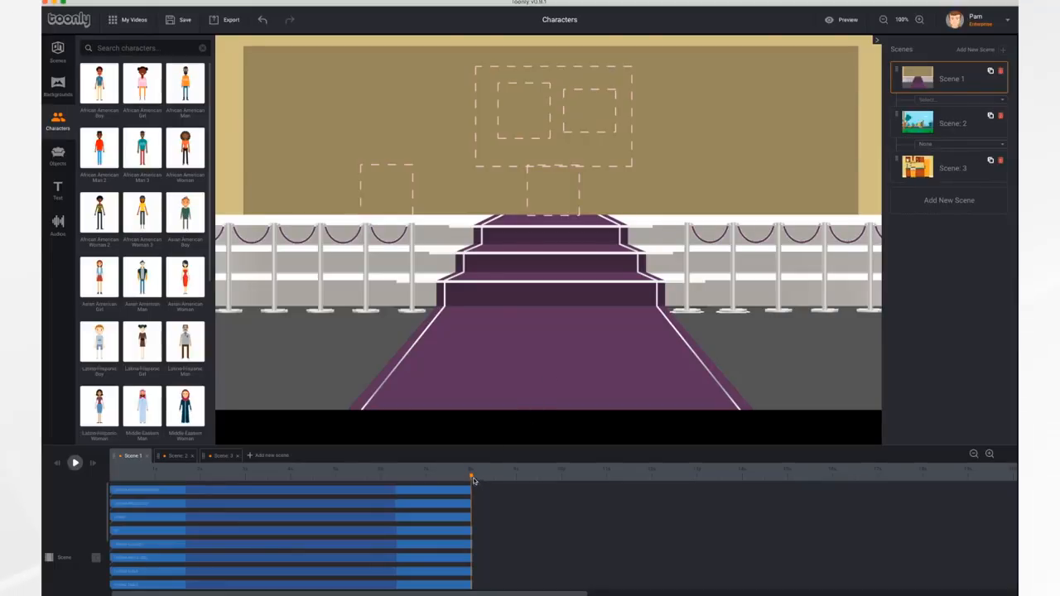
- Append a Running animation after the woman's Holding trophy clip at about 8 seconds in Scene 1
scroll(475, 532, down, 4)
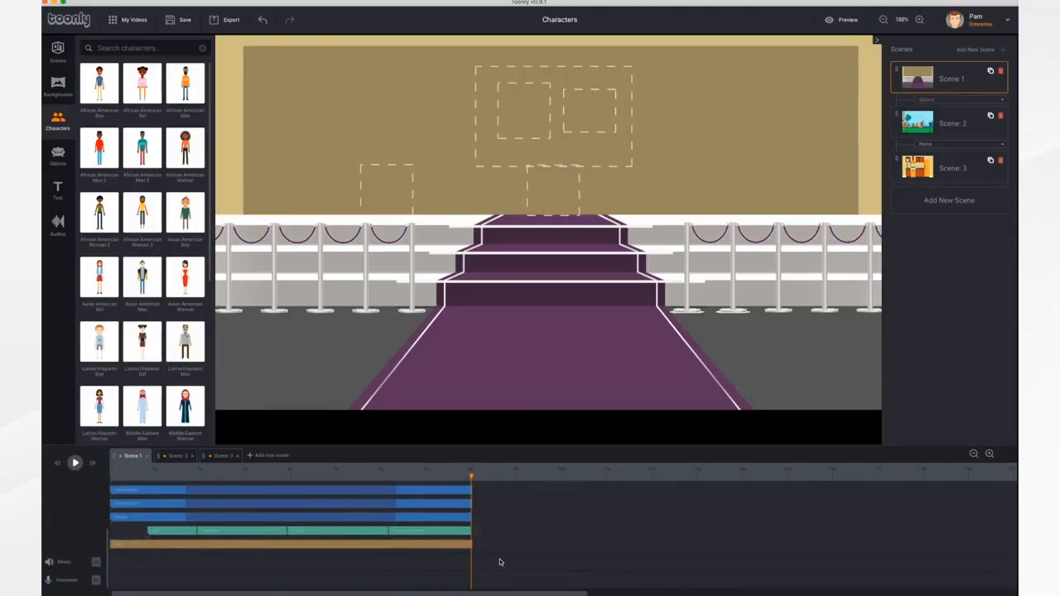
click(477, 532)
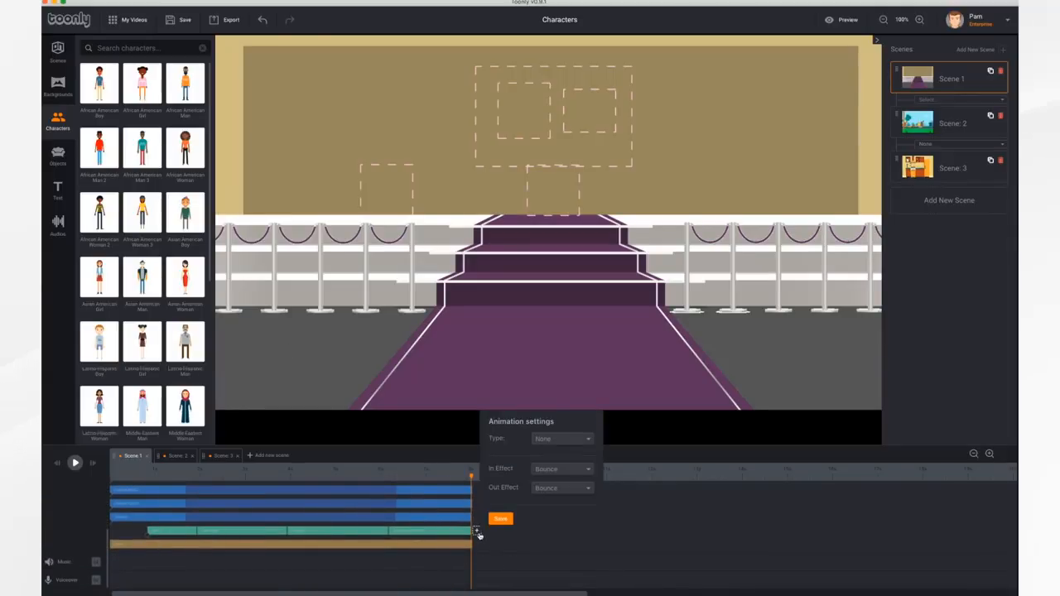
click(570, 448)
scroll(567, 511, down, 5)
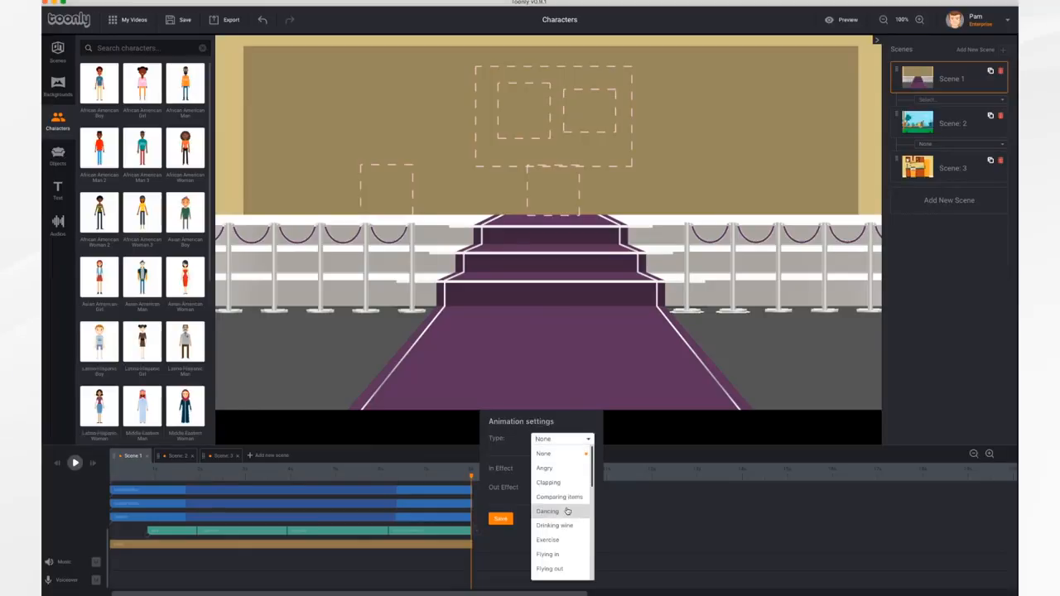
scroll(567, 511, down, 10)
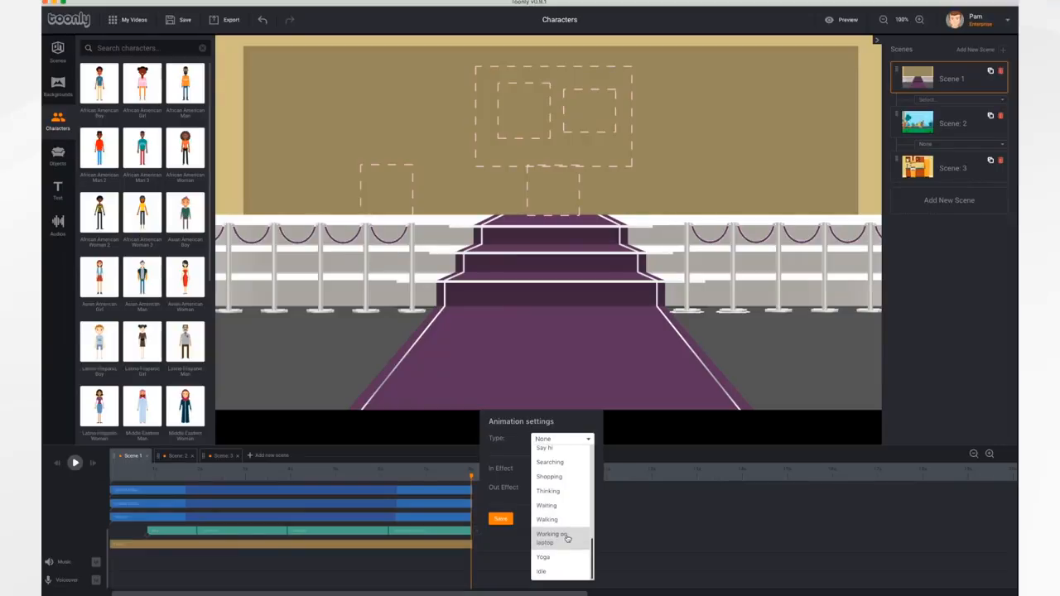
scroll(567, 537, up, 8)
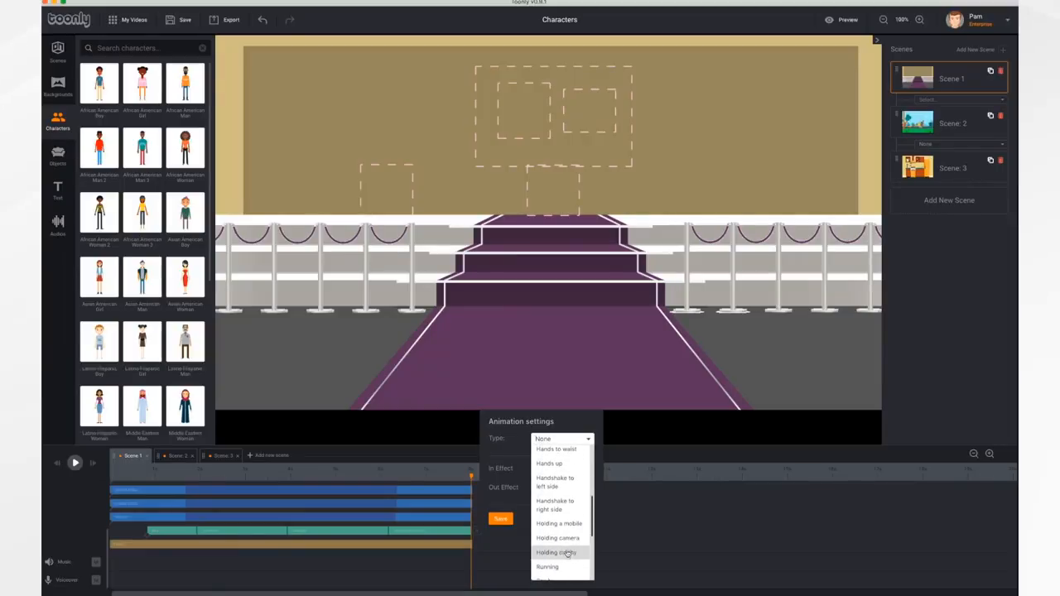
click(557, 570)
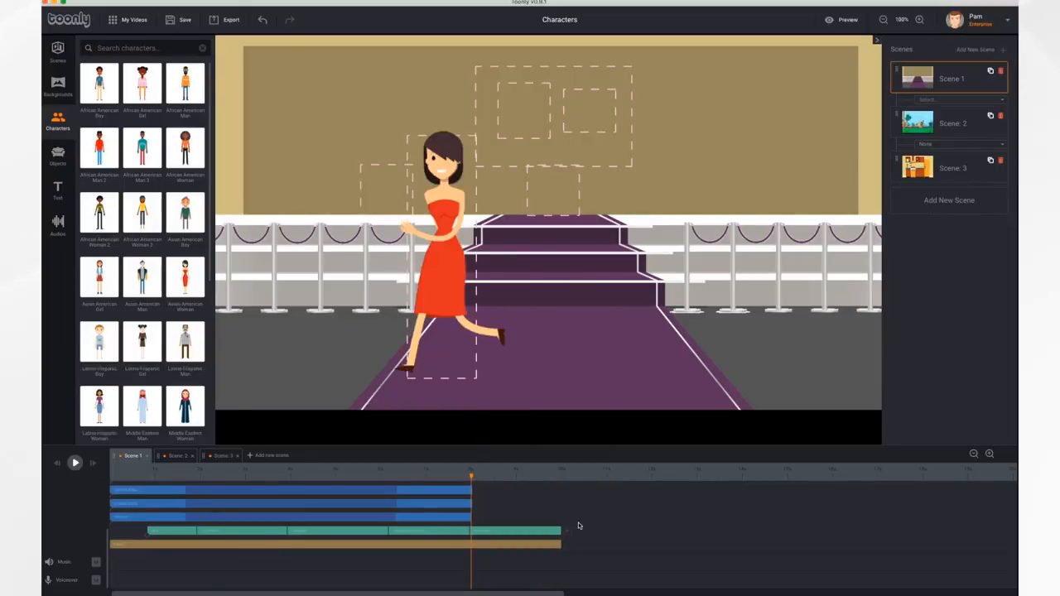
- Flip the woman in the Running clip, animate her past the stage's right edge by about 10 seconds, and play the run
click(450, 246)
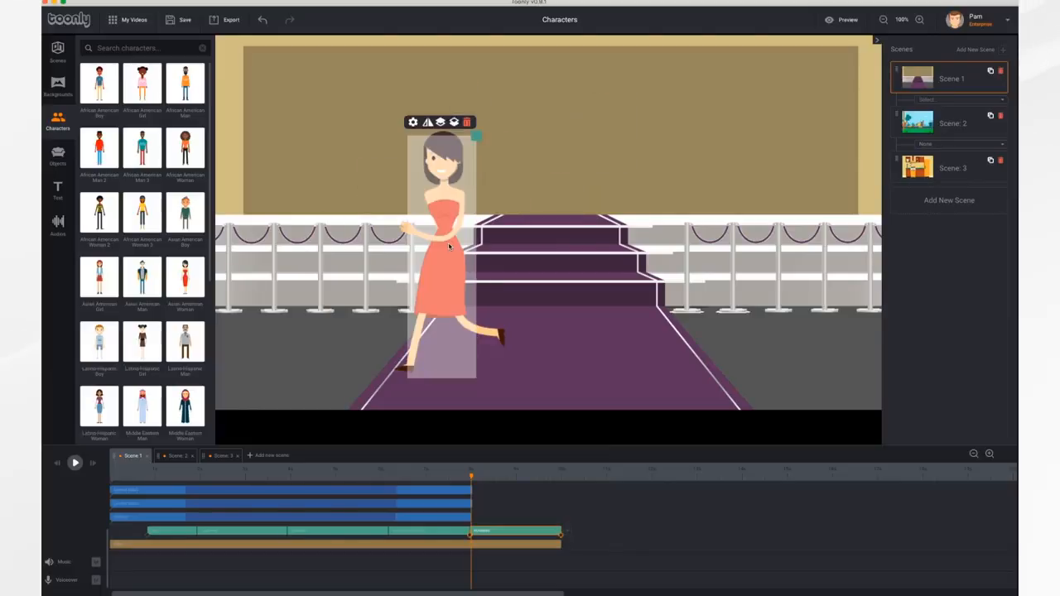
click(427, 122)
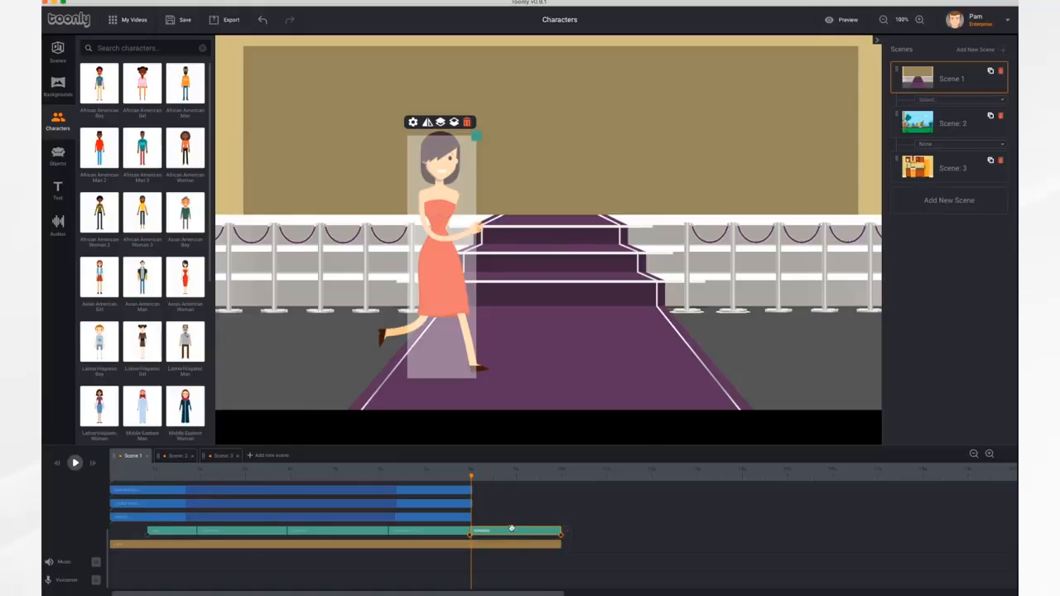
click(560, 538)
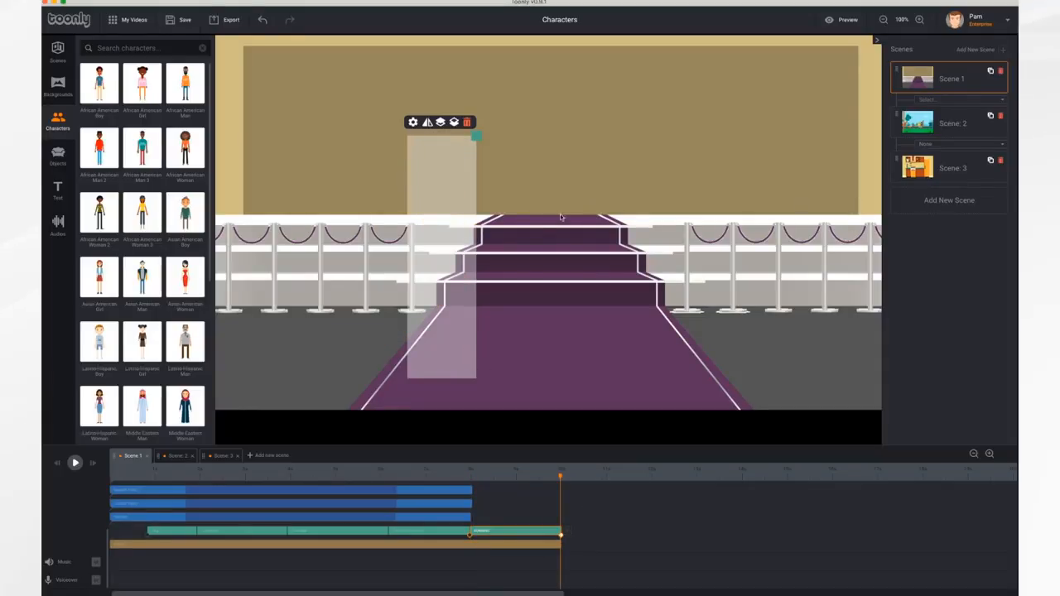
drag(432, 219, 915, 224)
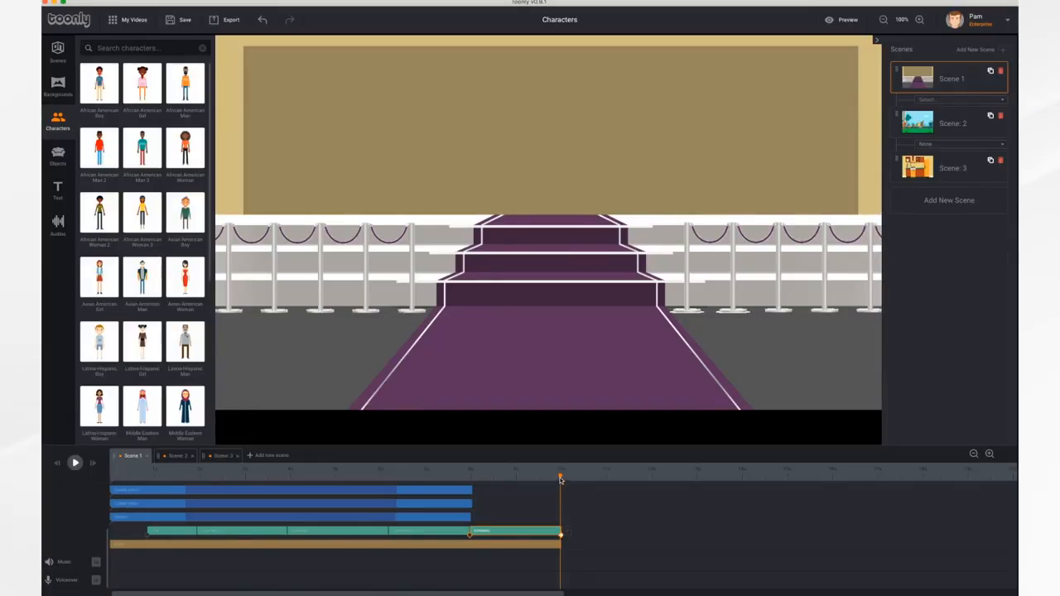
drag(561, 479, 425, 464)
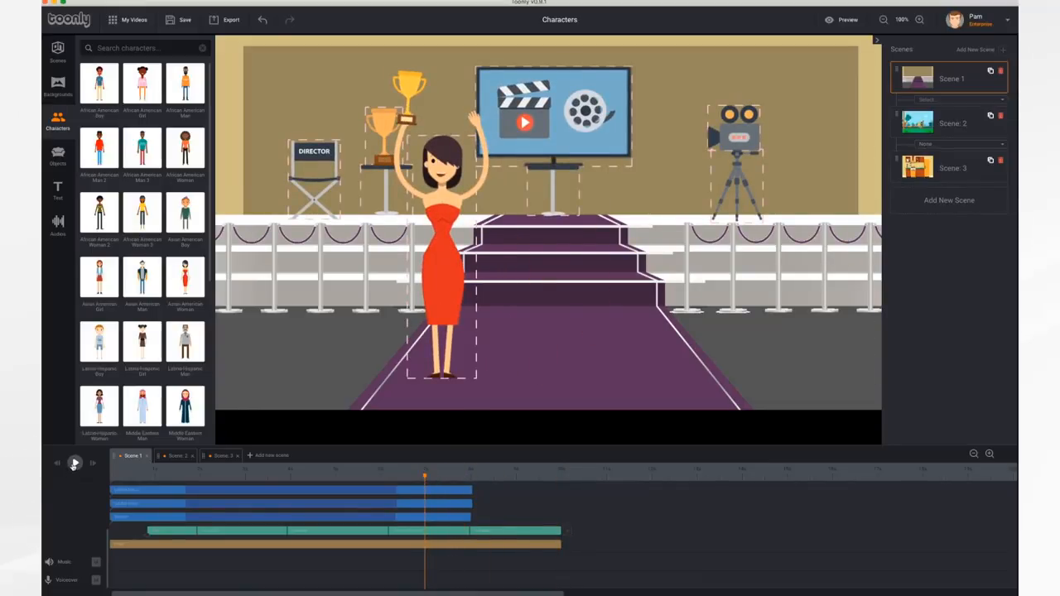
click(74, 464)
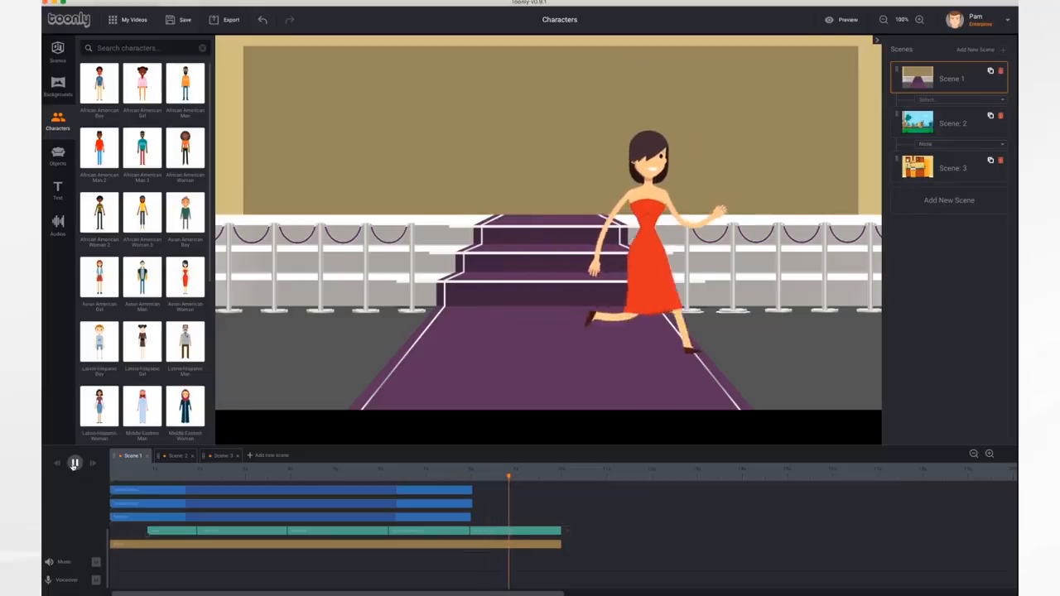
- Set the Out Effect of Scene 1's Running clip to Instant and replay the scene from about 7.7 seconds
click(514, 532)
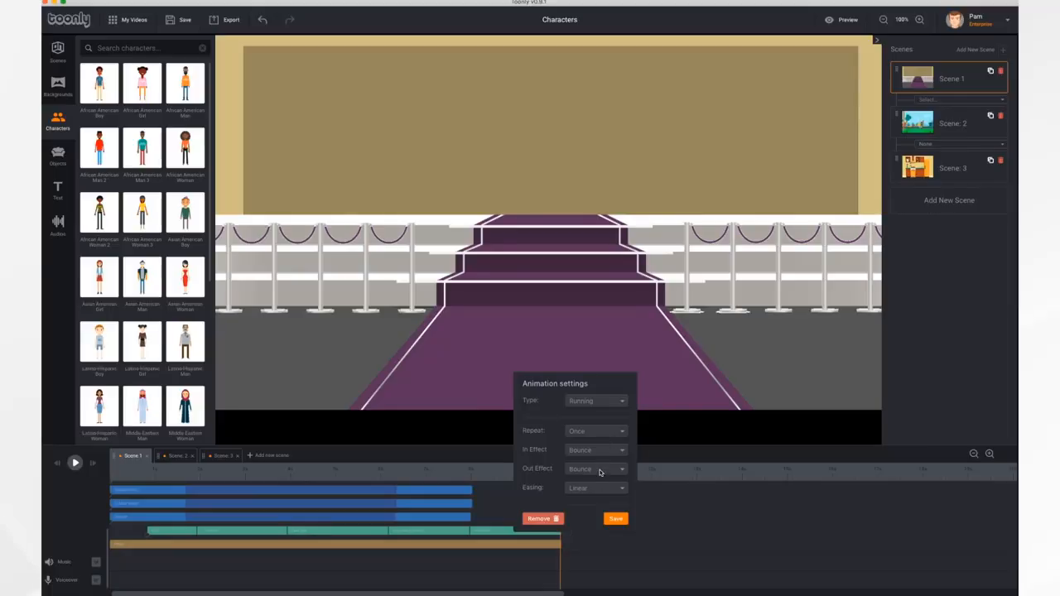
click(599, 469)
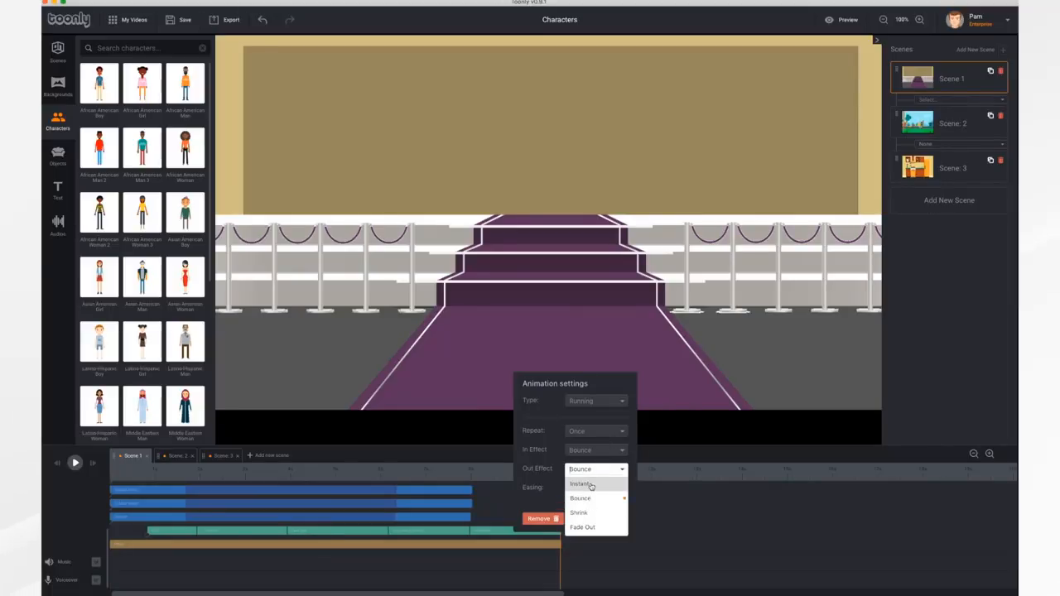
click(591, 485)
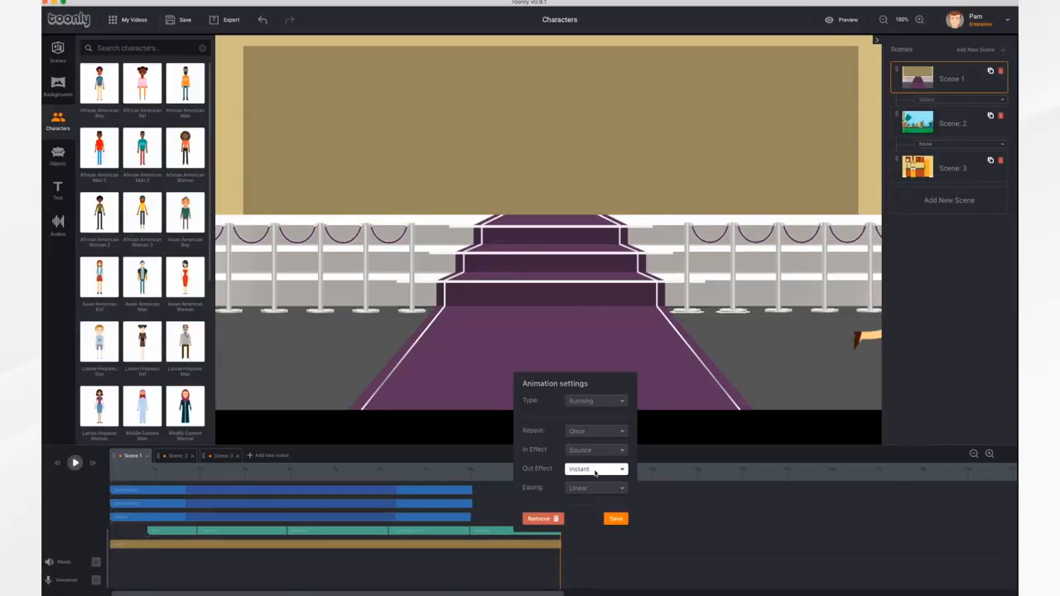
click(616, 519)
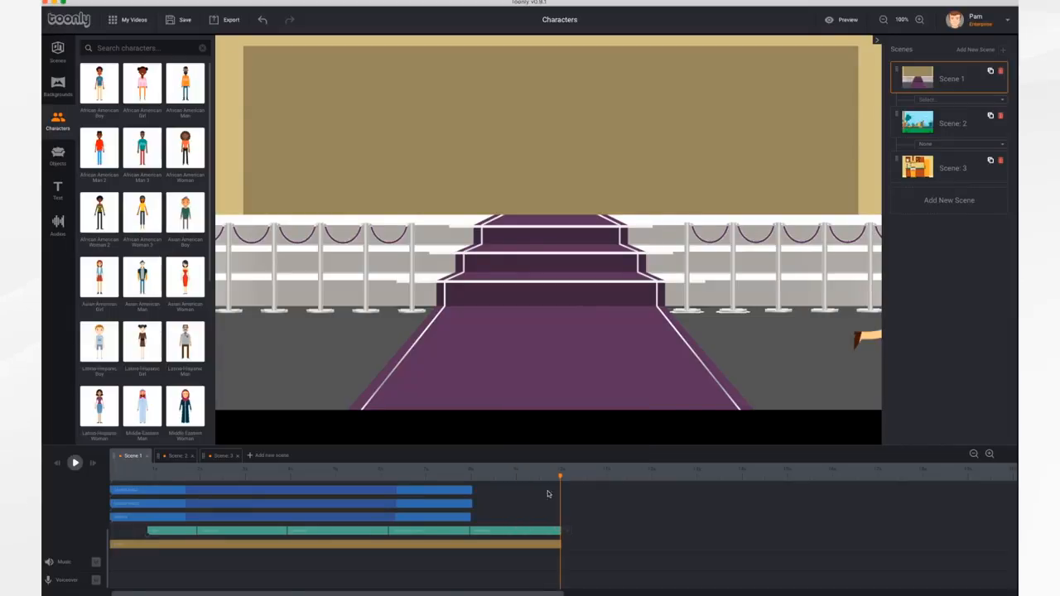
drag(560, 478, 457, 477)
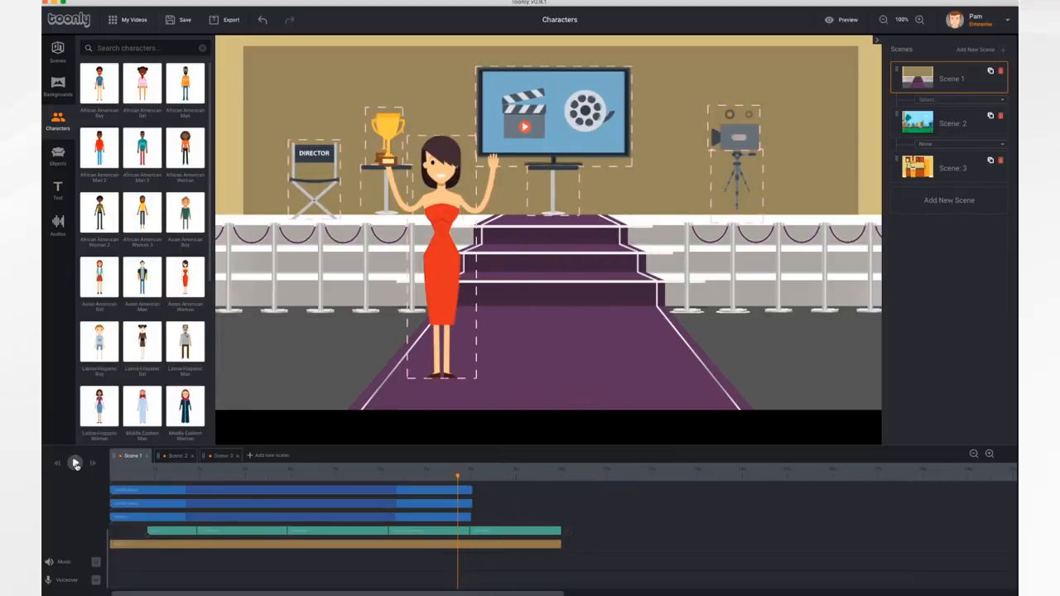
click(75, 464)
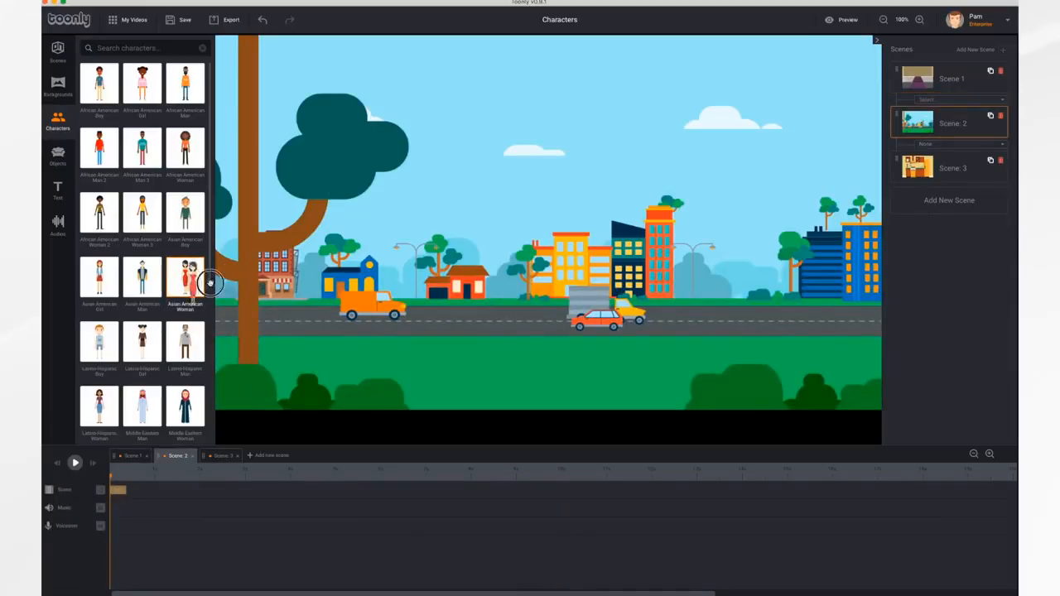
- Add the Asian American Woman to Scene 2 and place her in front of the large tree trunk
drag(210, 284, 259, 263)
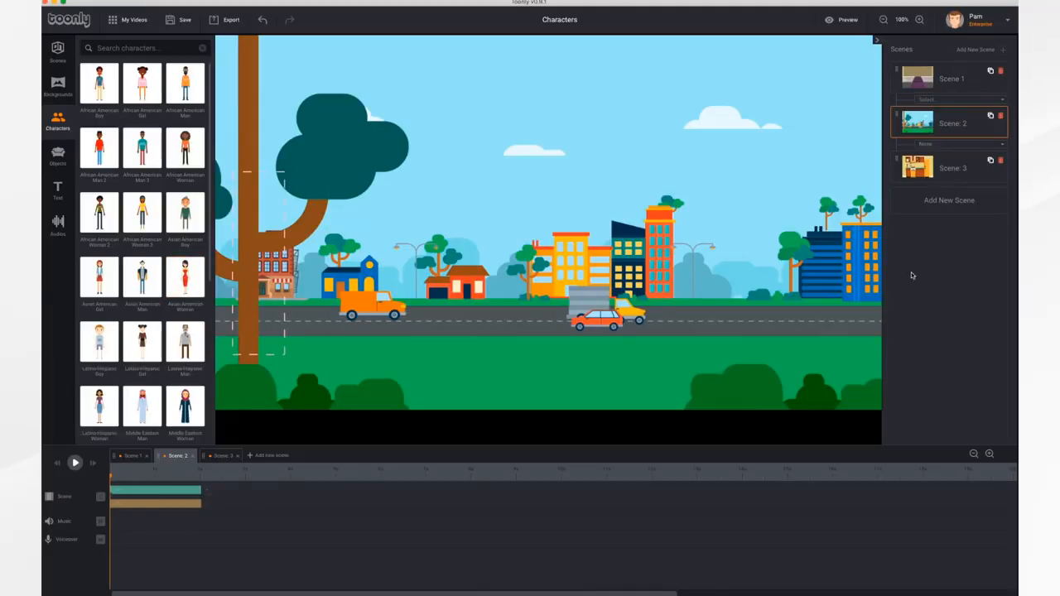
click(251, 267)
mouse_move(251, 267)
mouse_down()
mouse_move(242, 277)
mouse_move(253, 275)
mouse_up()
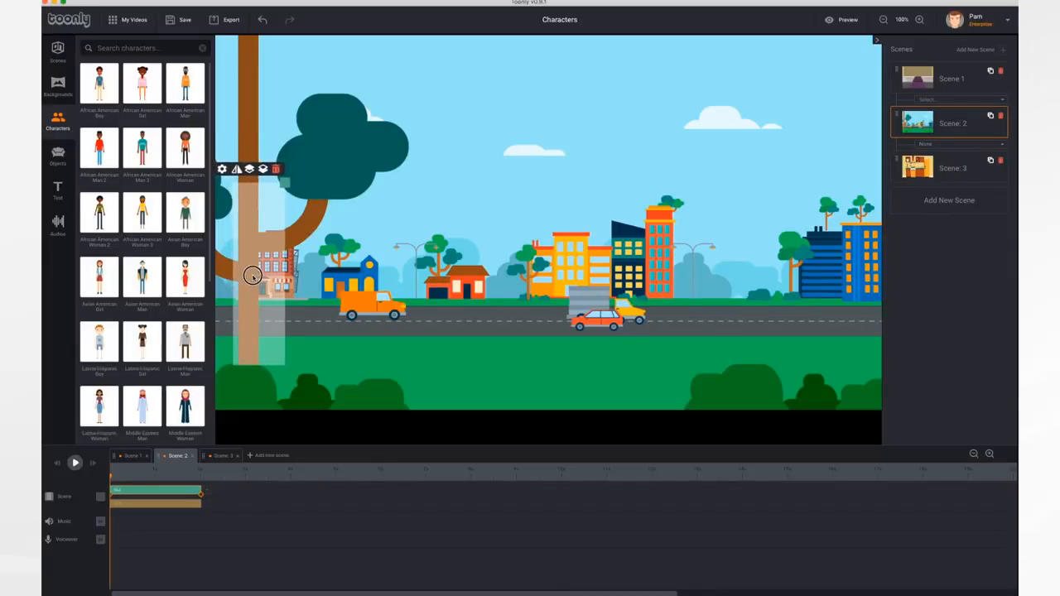
- Set the Scene 2 woman's animation type to Running, with both In Effect and Out Effect set to Instant
click(222, 169)
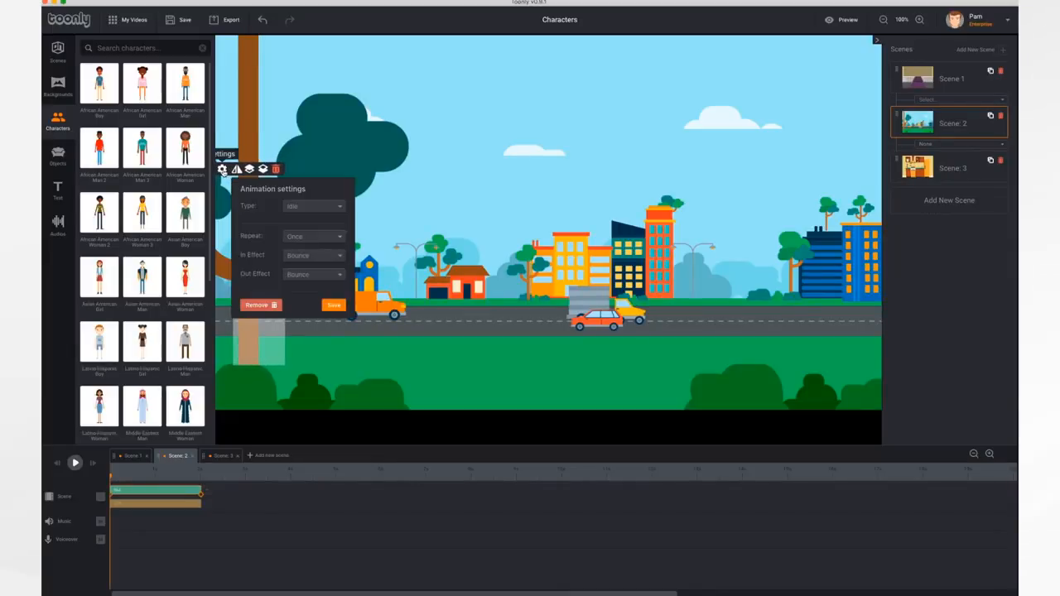
click(324, 211)
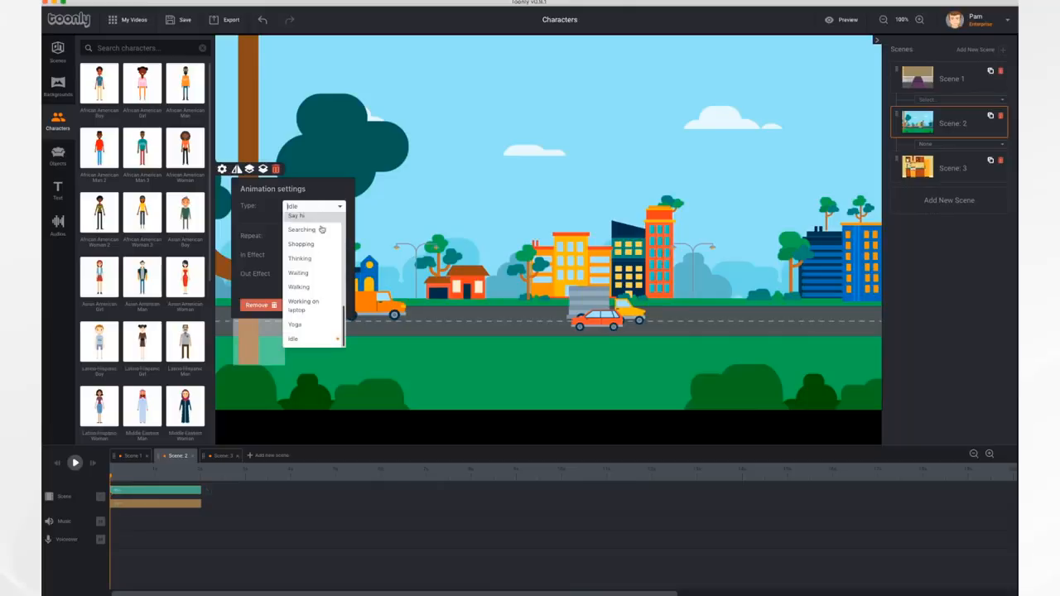
click(318, 304)
click(225, 172)
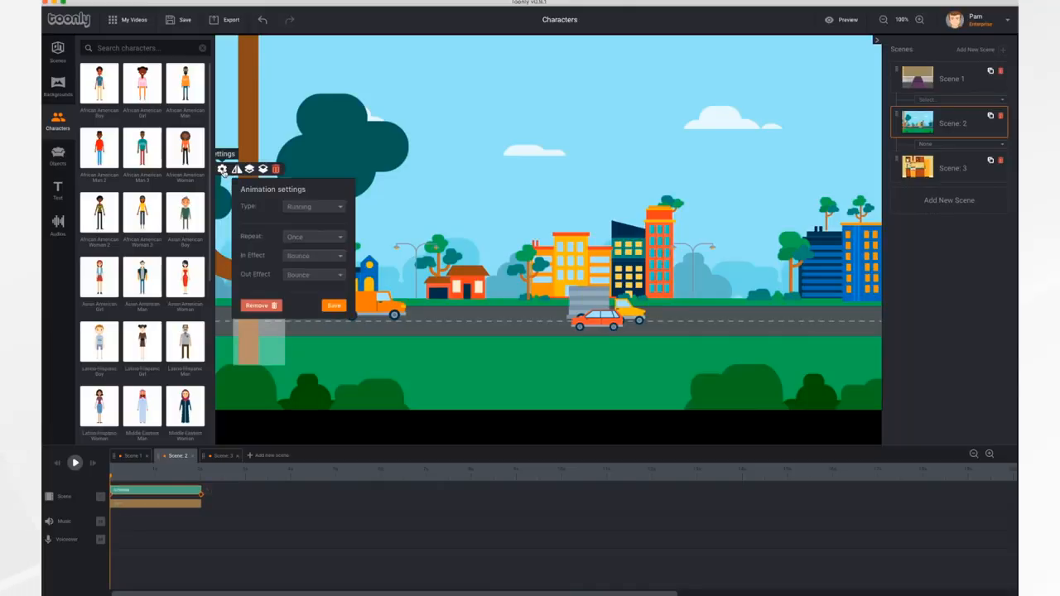
click(322, 260)
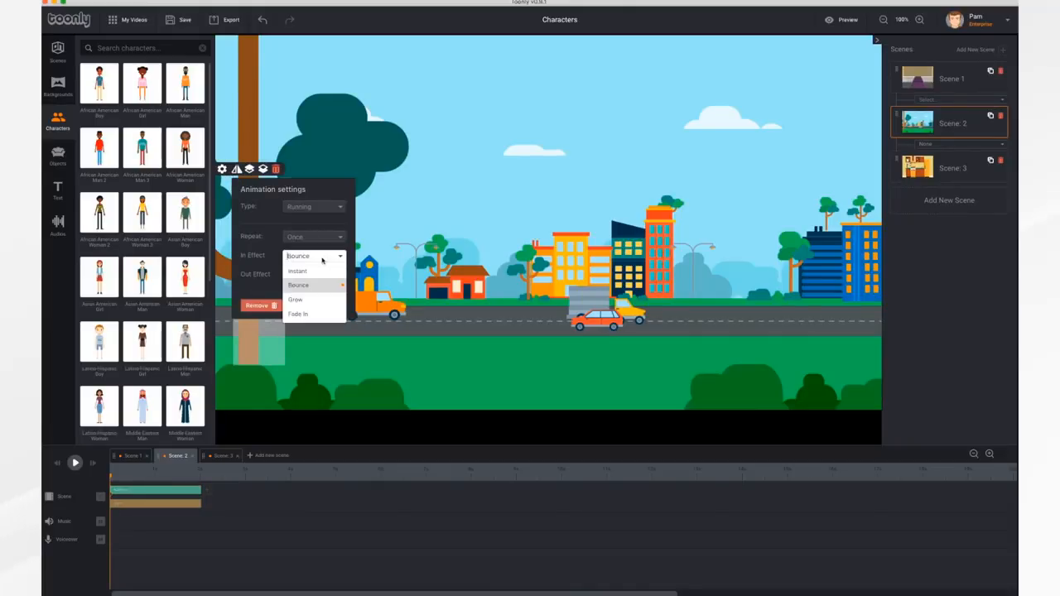
click(312, 269)
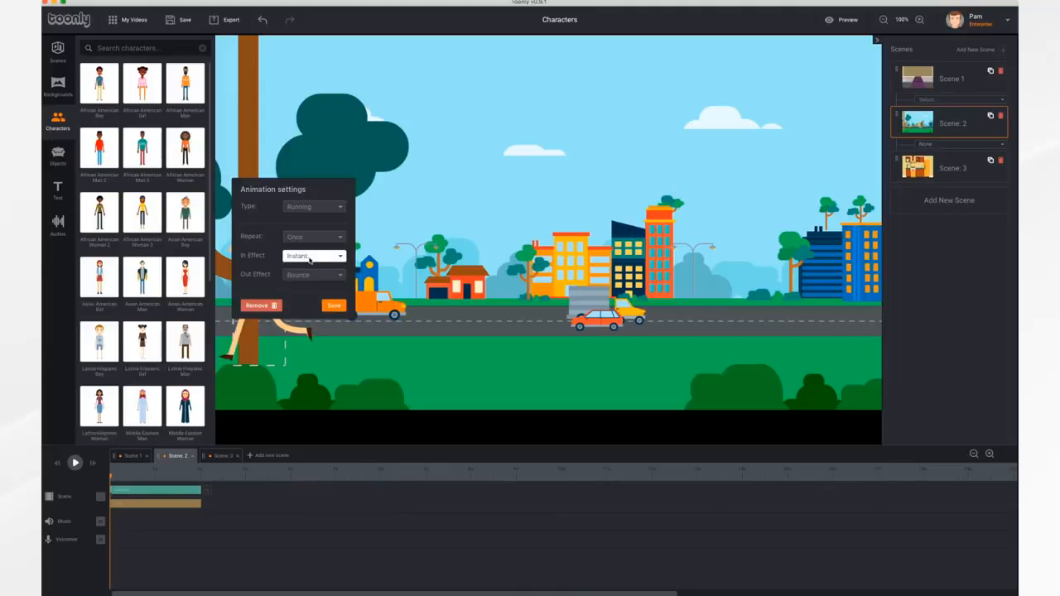
click(325, 279)
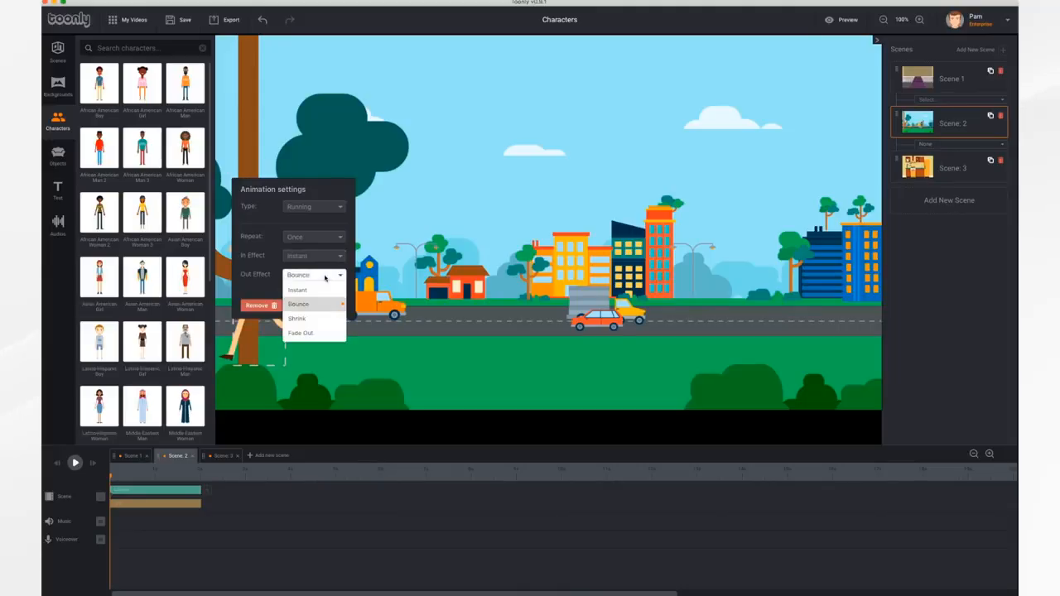
click(318, 290)
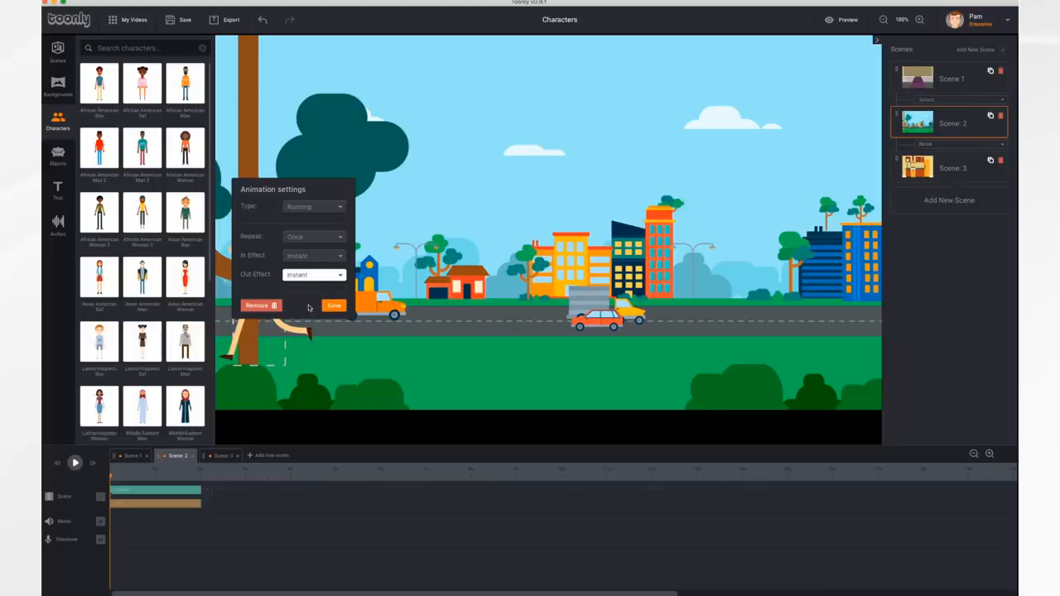
click(336, 306)
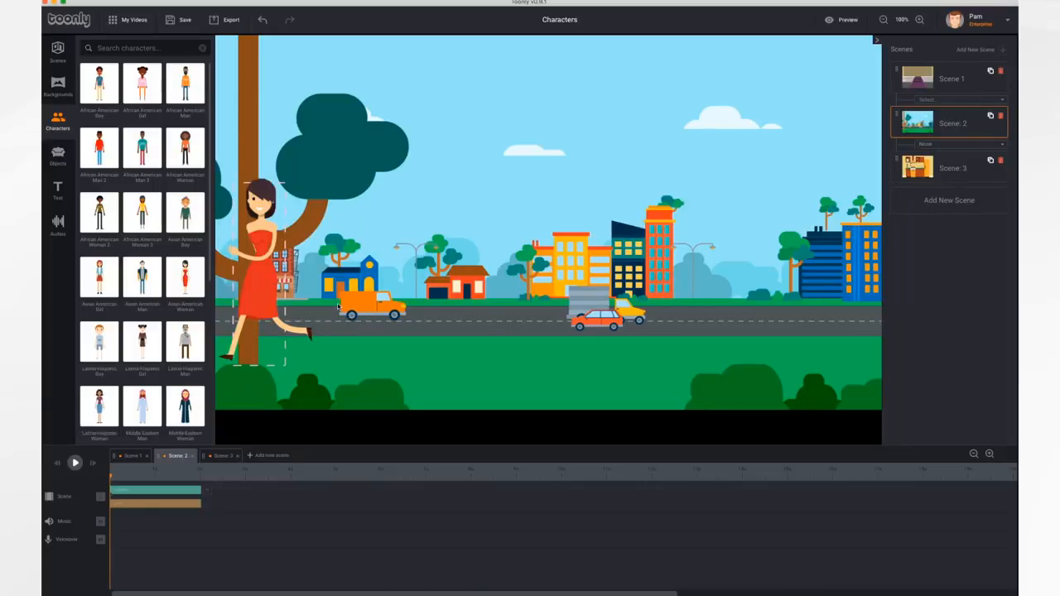
- Flip the Scene 2 woman to face right and extend her Running clip to about 4.5 seconds
click(259, 257)
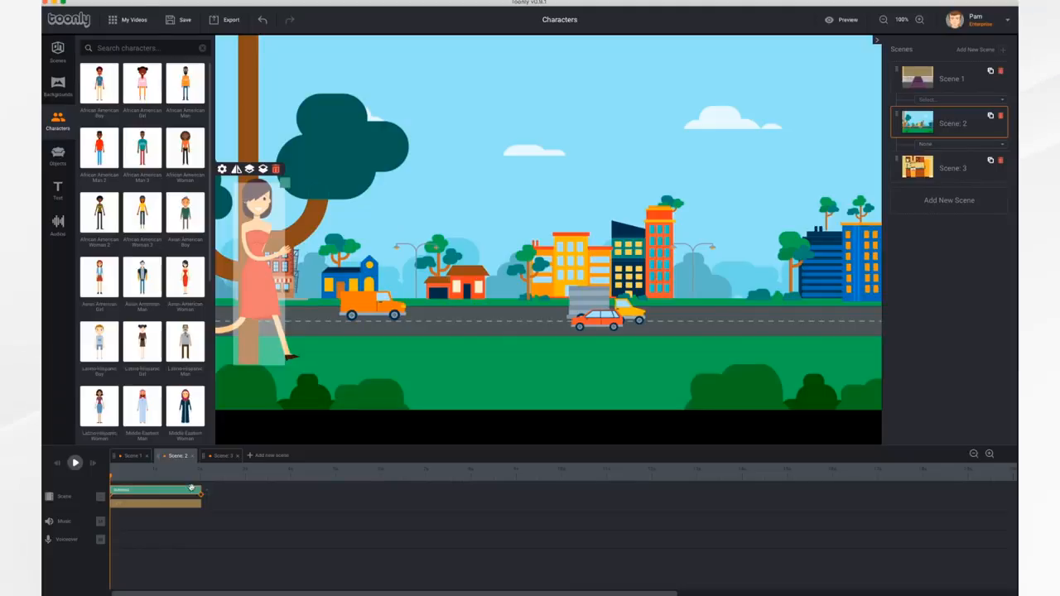
drag(201, 492, 315, 493)
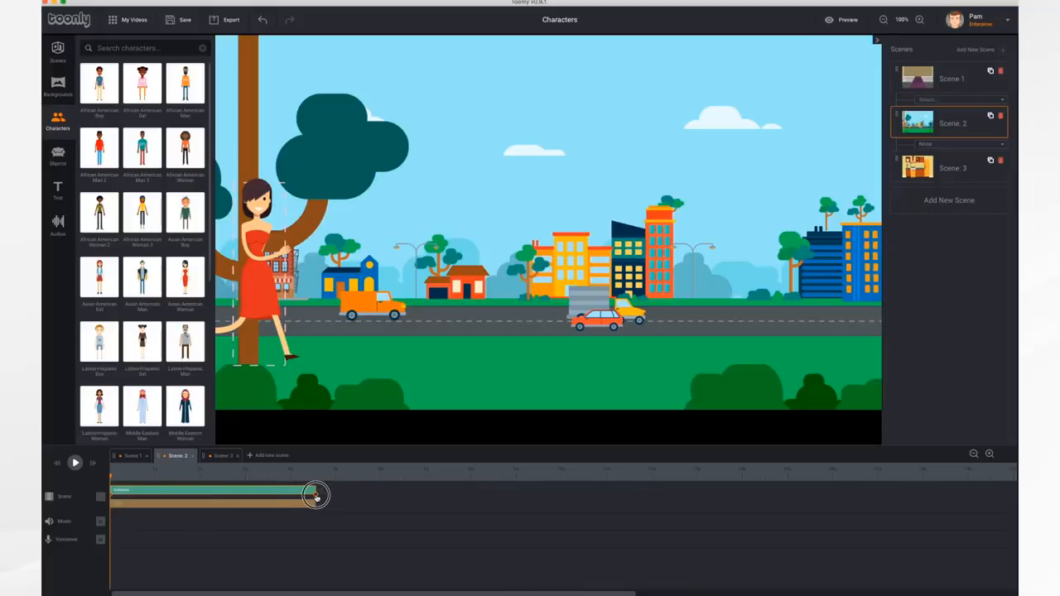
click(170, 492)
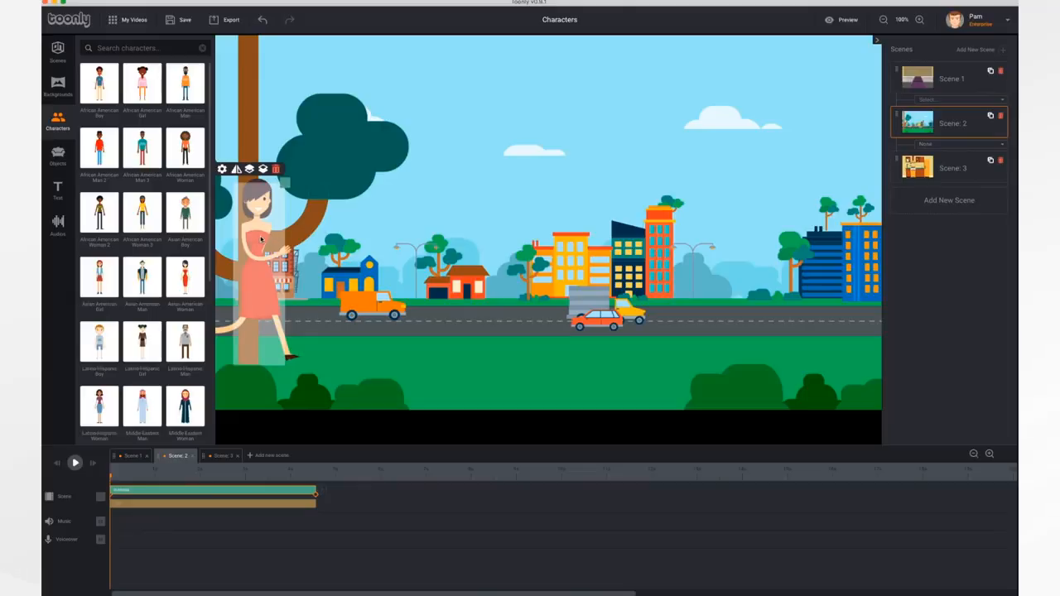
- Animate the woman running past Scene 2's right edge by the end of her clip and play the scene from the start
click(316, 497)
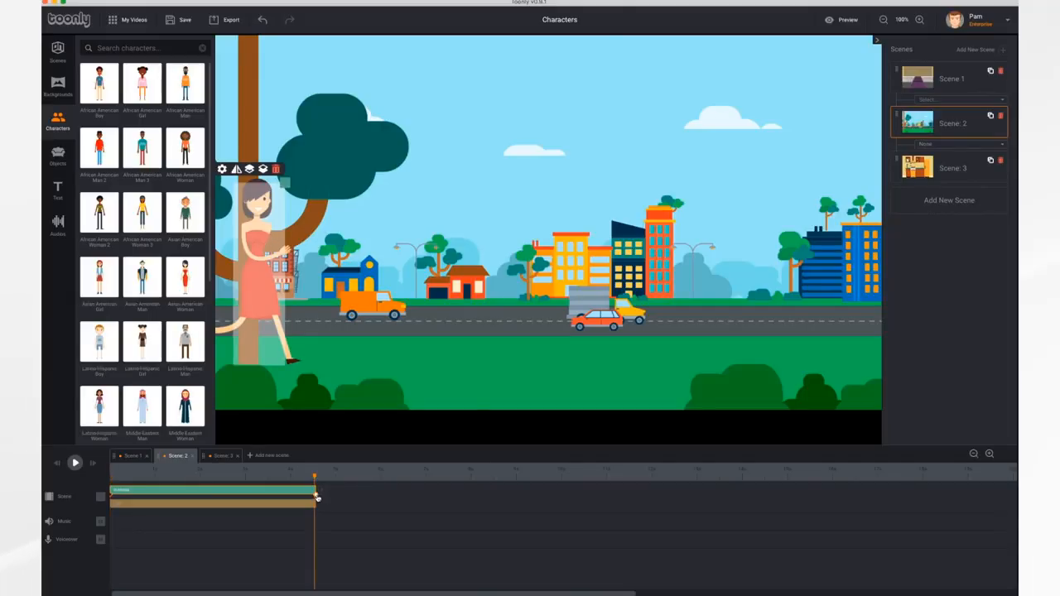
drag(275, 257, 907, 272)
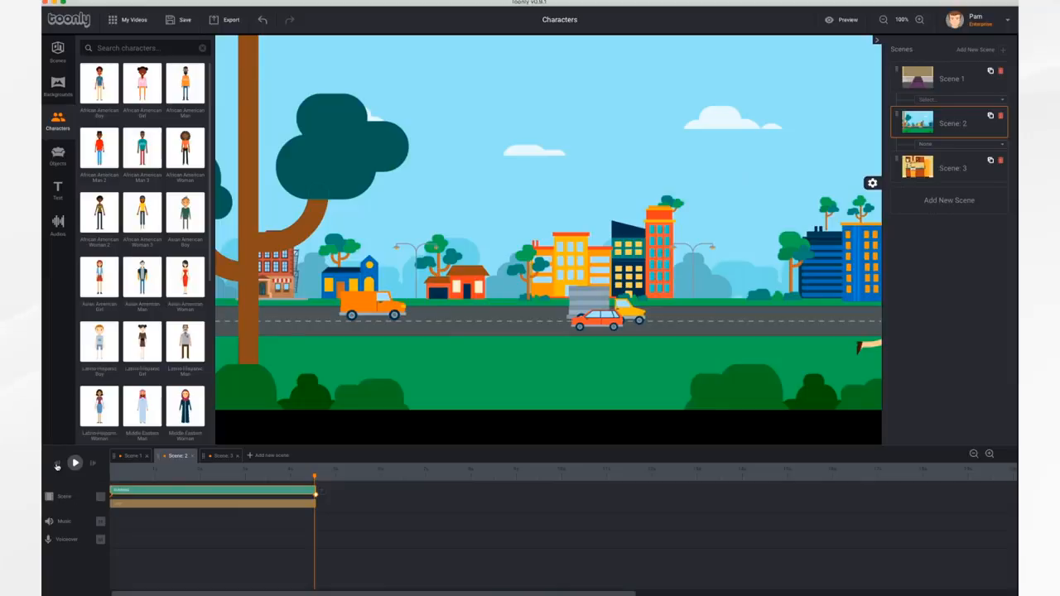
click(56, 465)
click(75, 463)
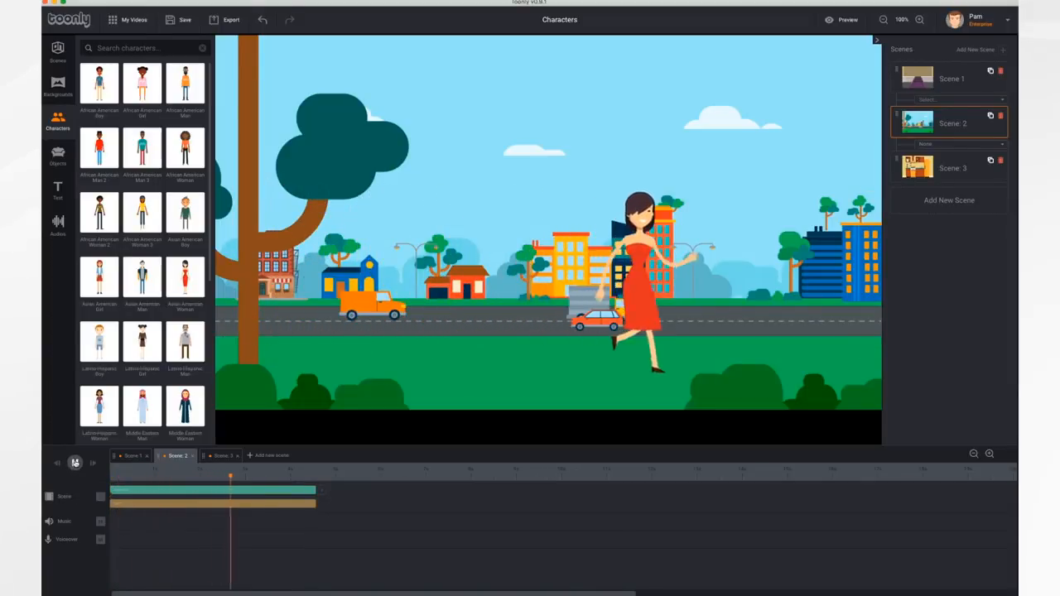
click(74, 463)
- Set the Repeat option of the woman's Running clip in Scene 2 to 3 Times
drag(300, 477, 132, 478)
click(158, 493)
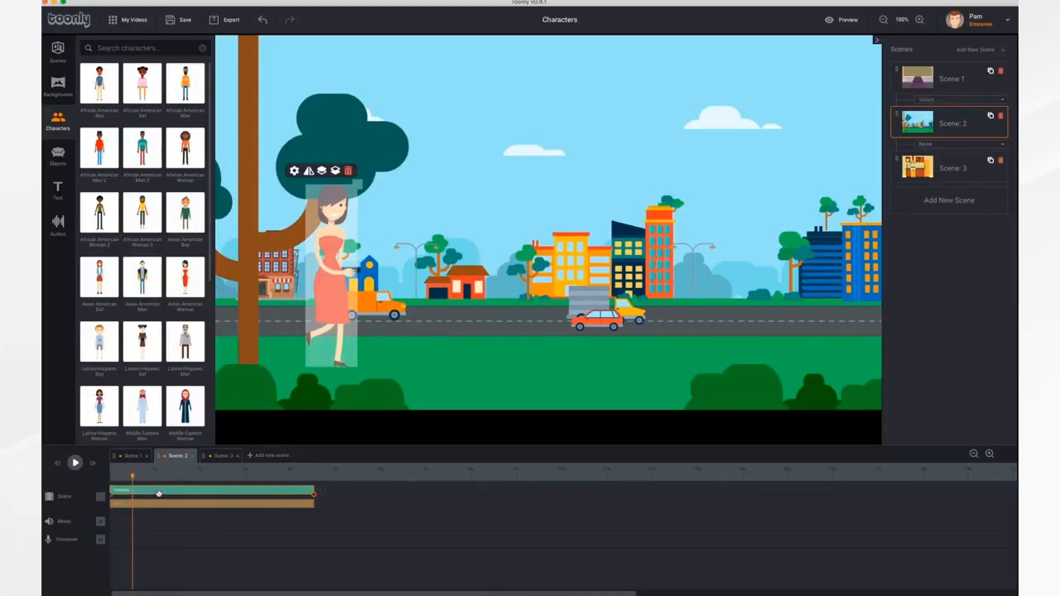
click(295, 172)
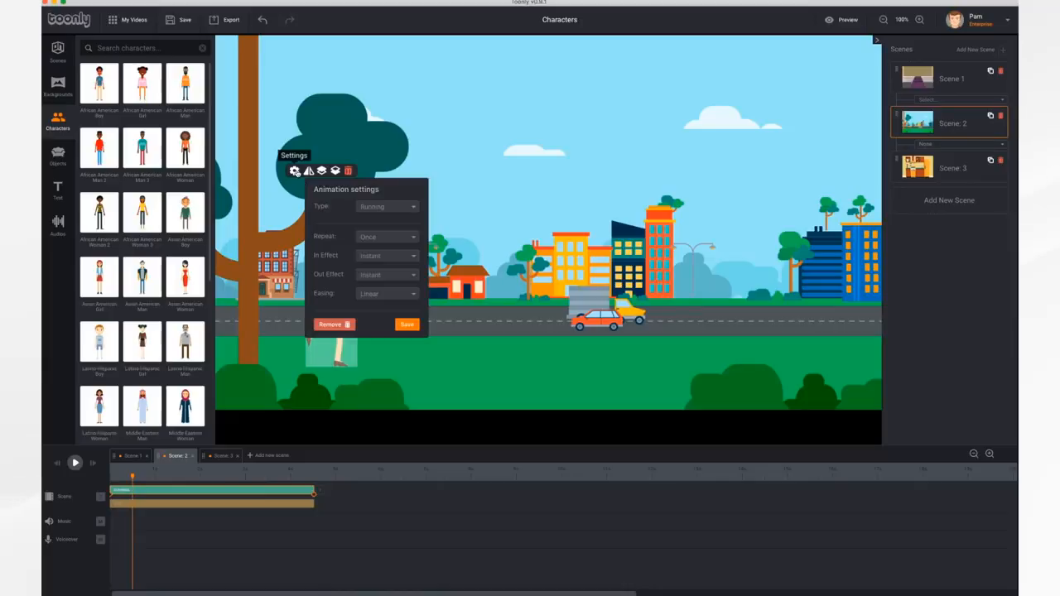
click(400, 239)
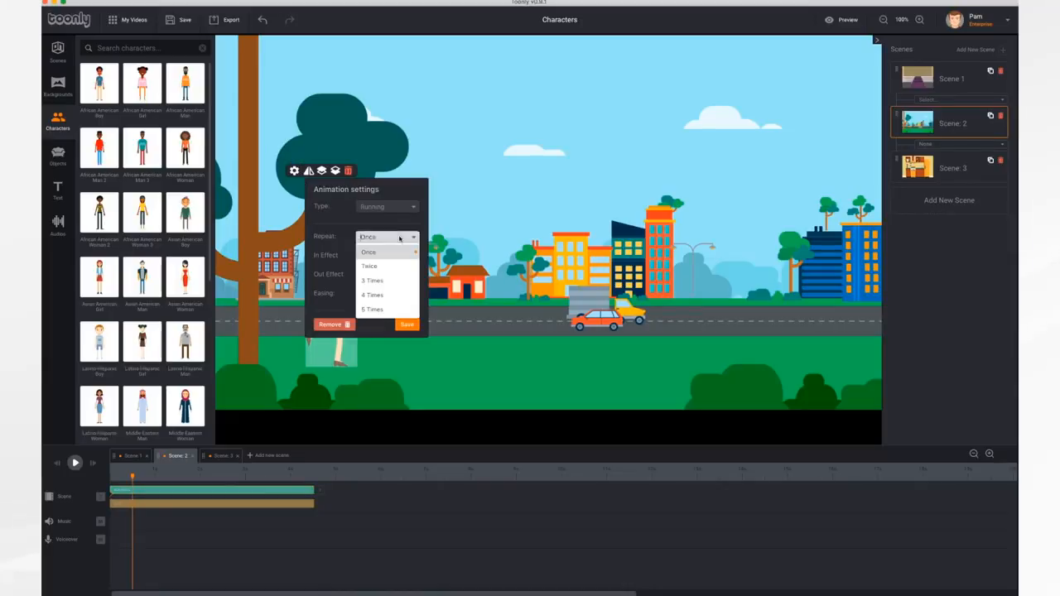
click(385, 282)
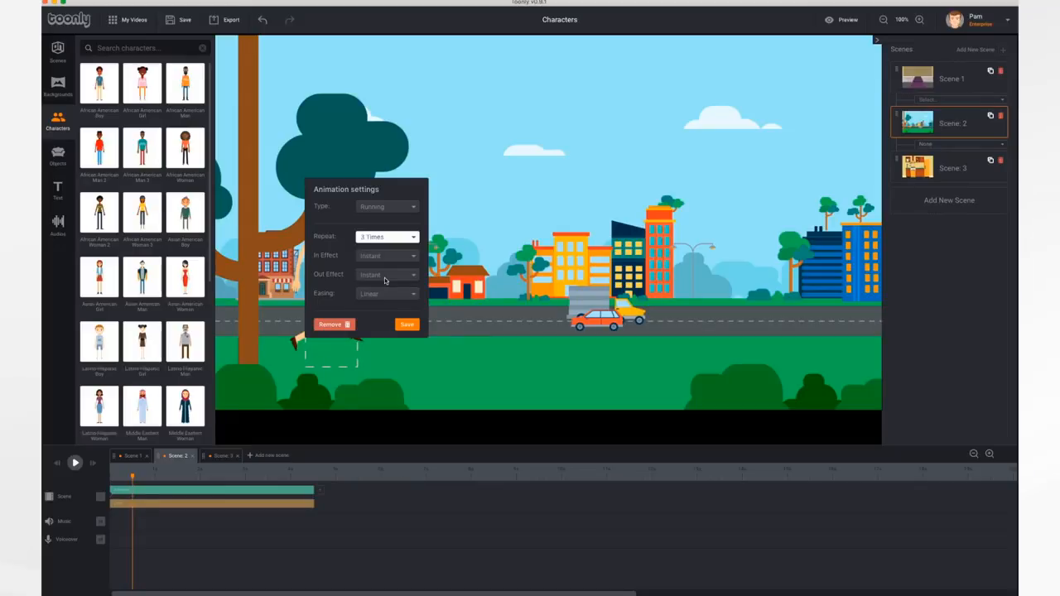
click(407, 325)
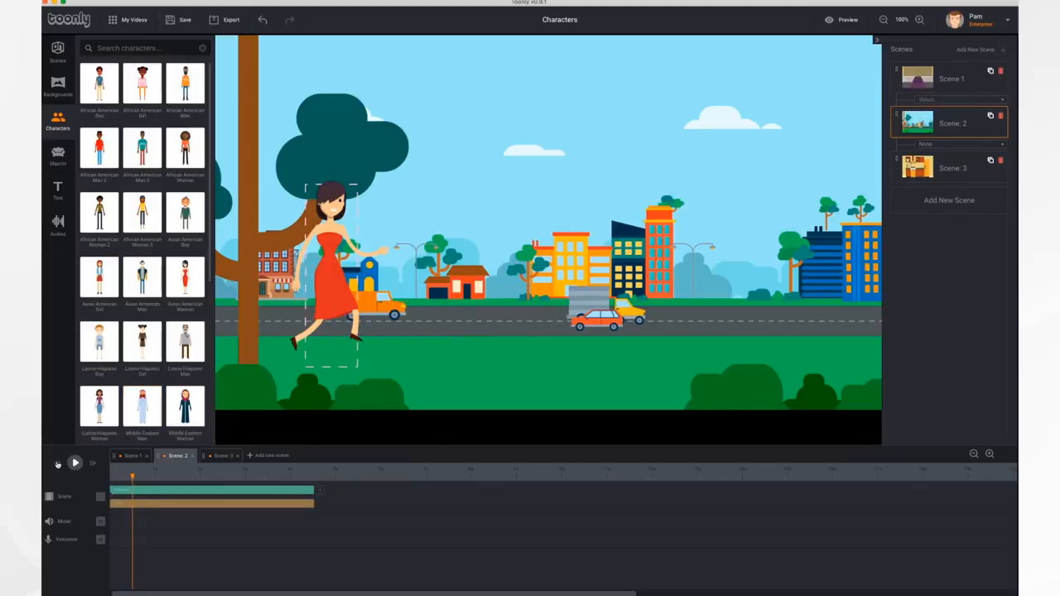
- Play back the run in Scene 2 and preview the whole video starting with Scene 1
click(75, 463)
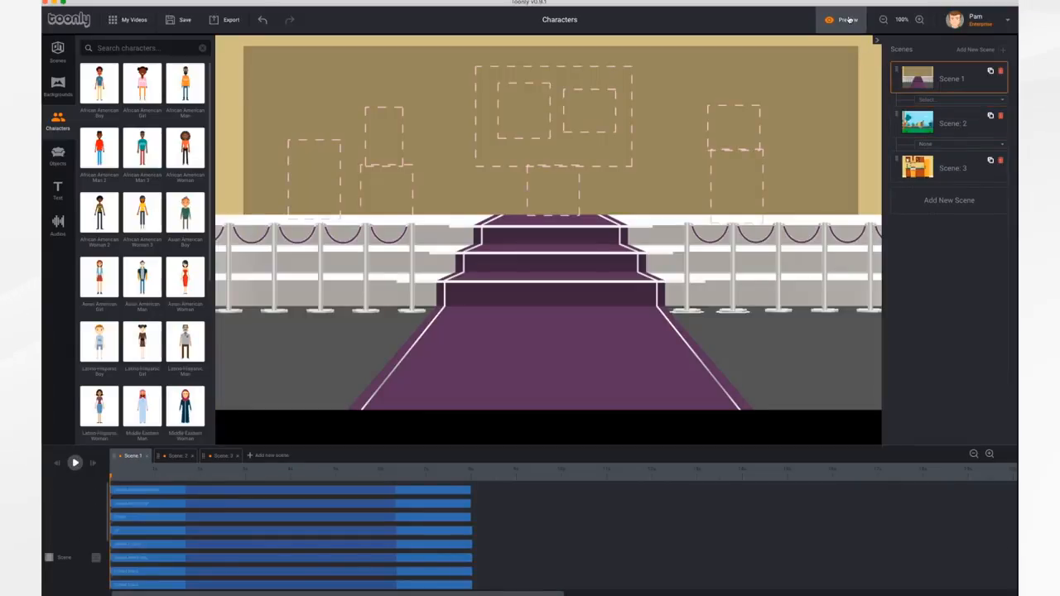
click(848, 19)
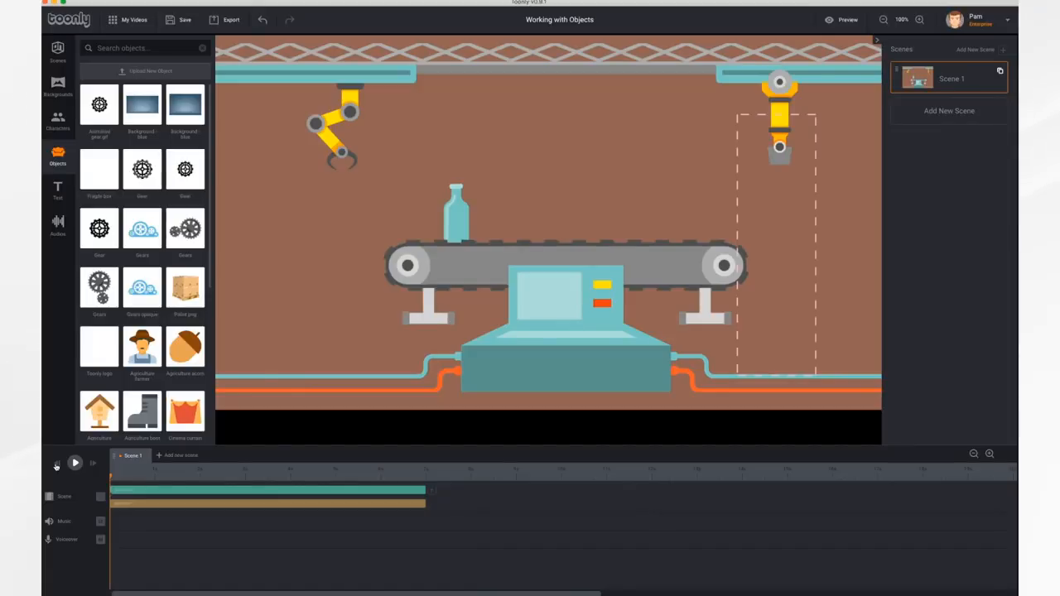
- Play the factory scene through and browse the object library
click(74, 463)
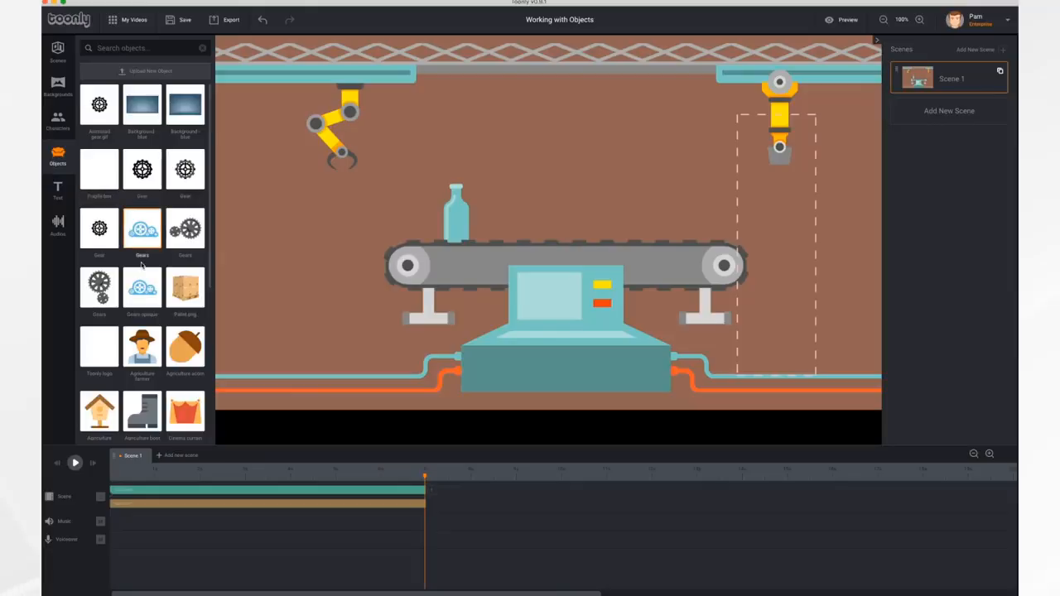
scroll(142, 265, down, 3)
scroll(142, 265, down, 8)
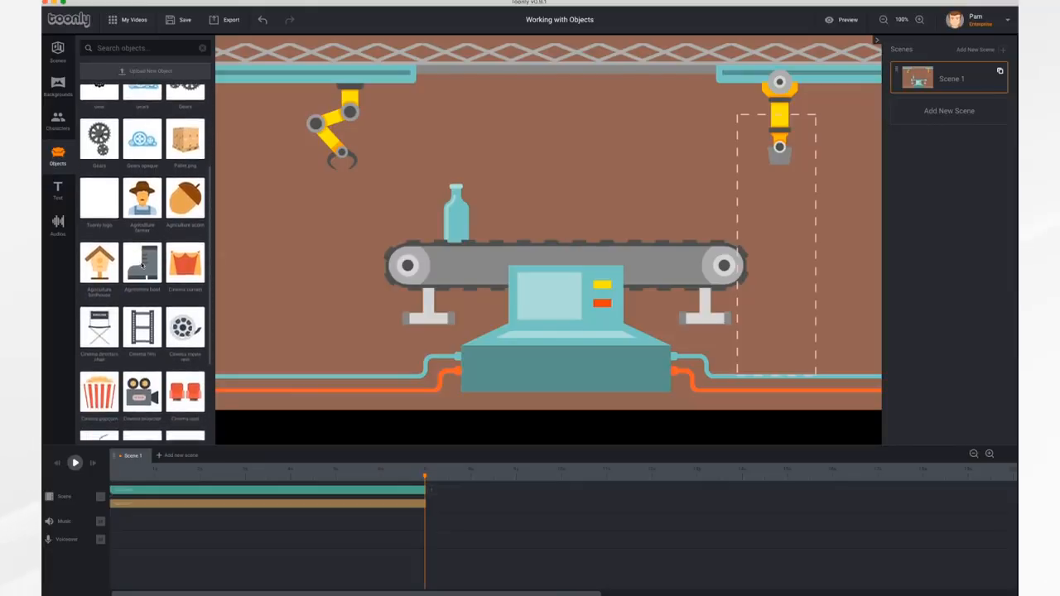
scroll(142, 263, down, 6)
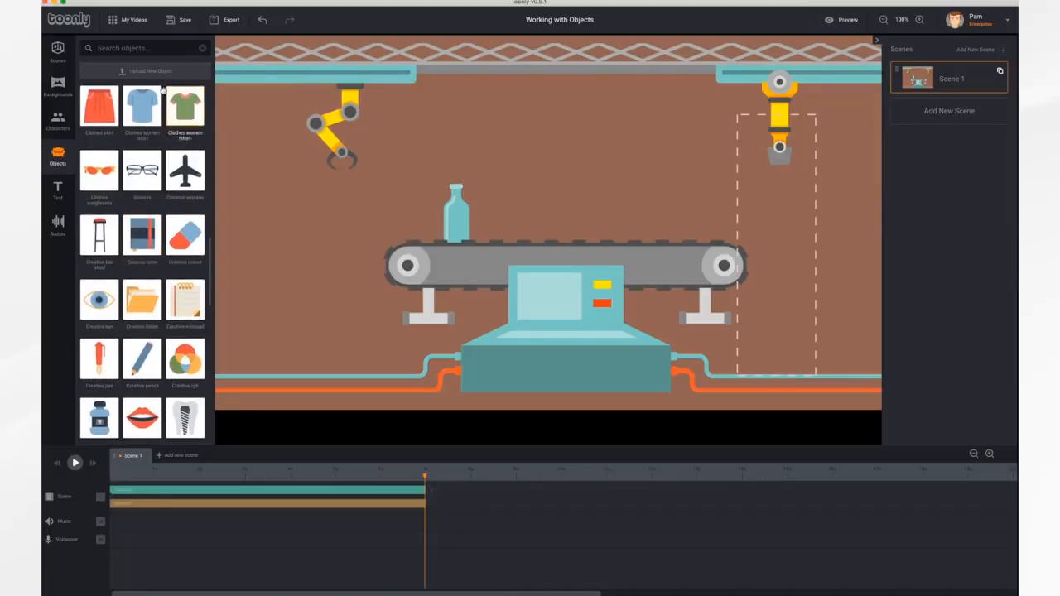
- Search the objects for "fragile" and place the Fragile box beside the bottle on the conveyor, starting at 1 second
click(146, 47)
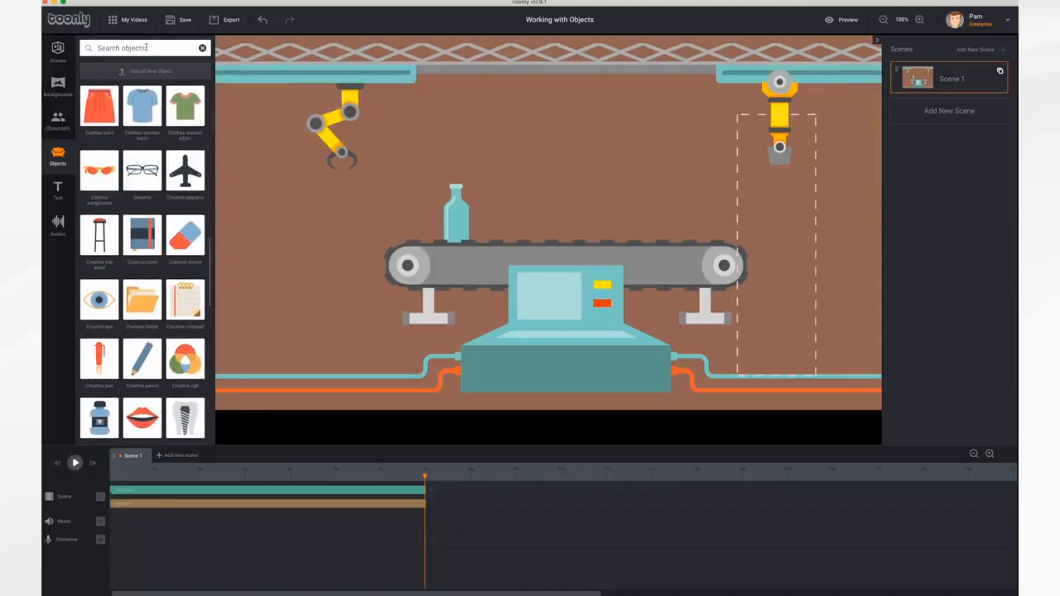
text(fragile)
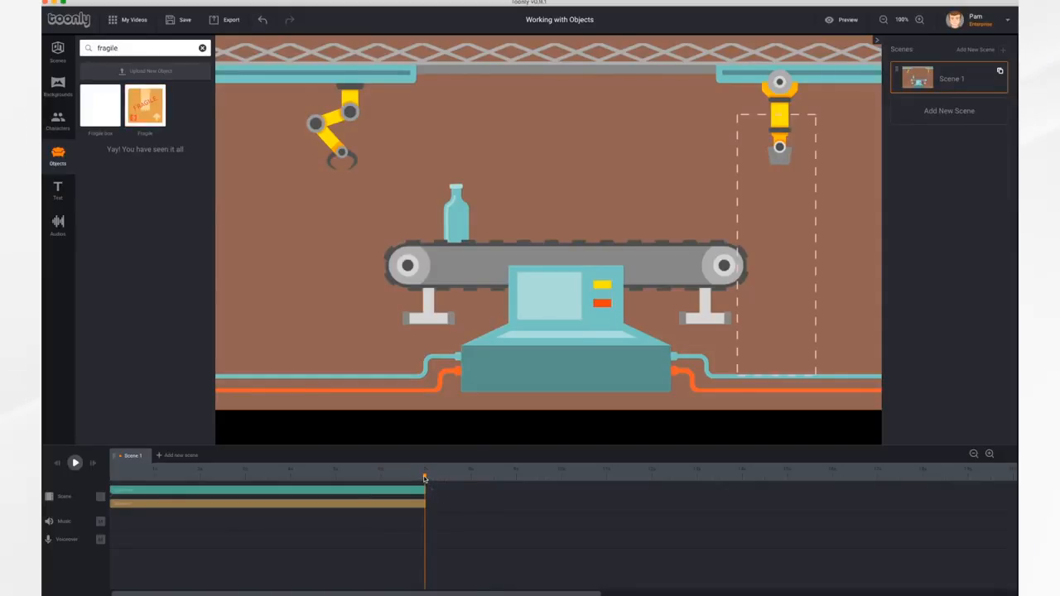
drag(424, 478, 157, 471)
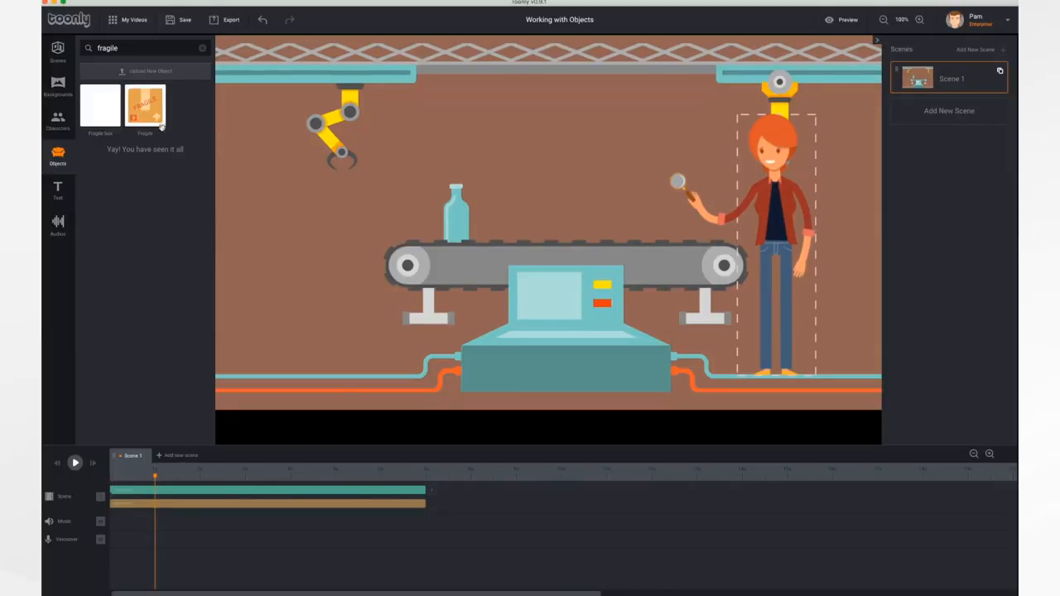
drag(146, 109, 497, 211)
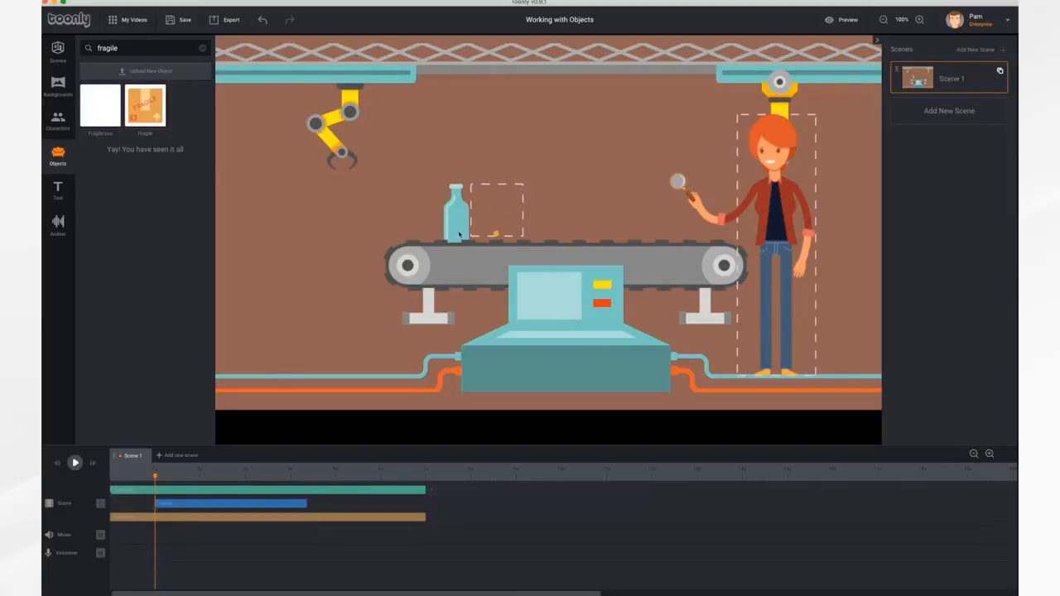
- Play back the Fragile box's appearance and extend its clip to the end of the scene at 7 seconds
click(74, 464)
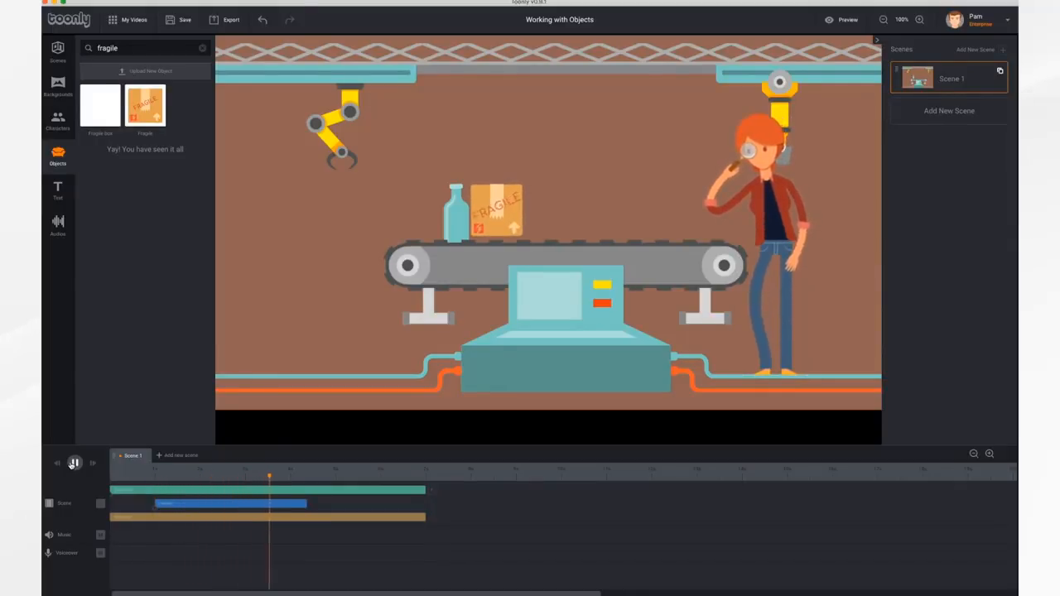
click(73, 463)
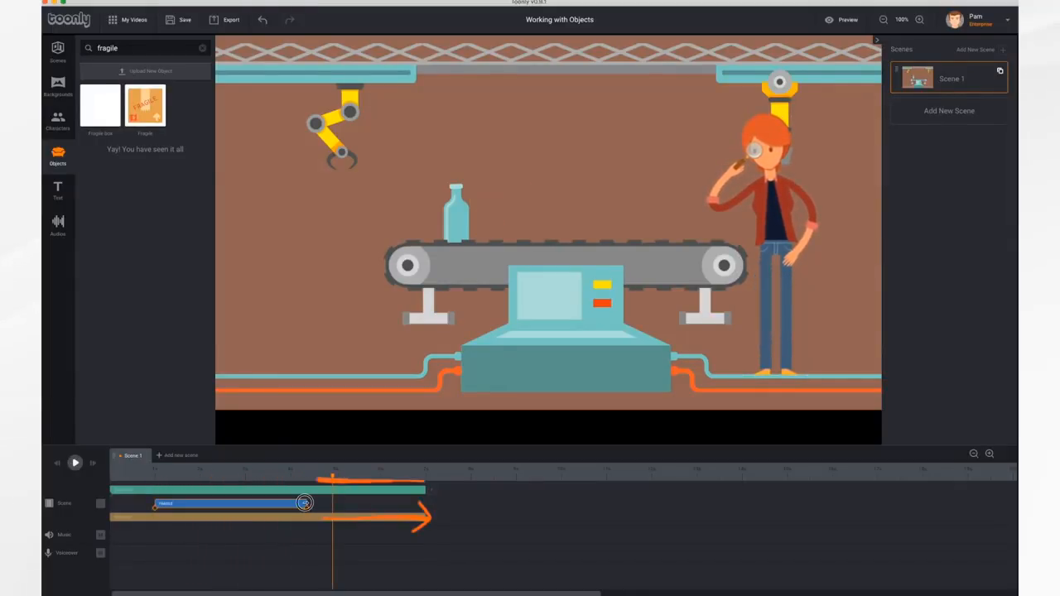
drag(307, 503, 426, 511)
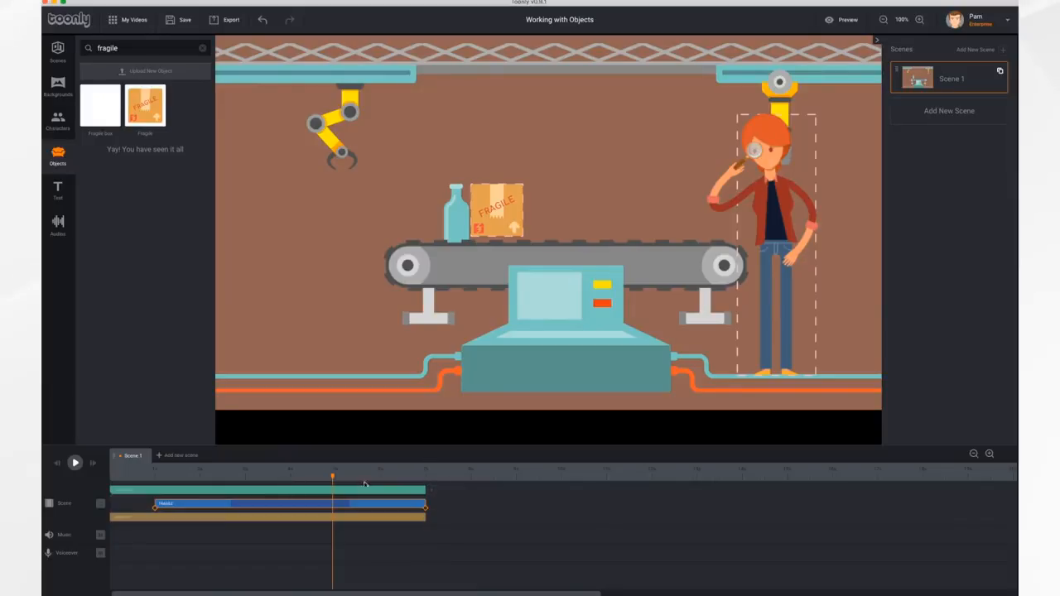
- Nudge the Fragile box slightly right and down at the start keyframe of its clip
click(501, 197)
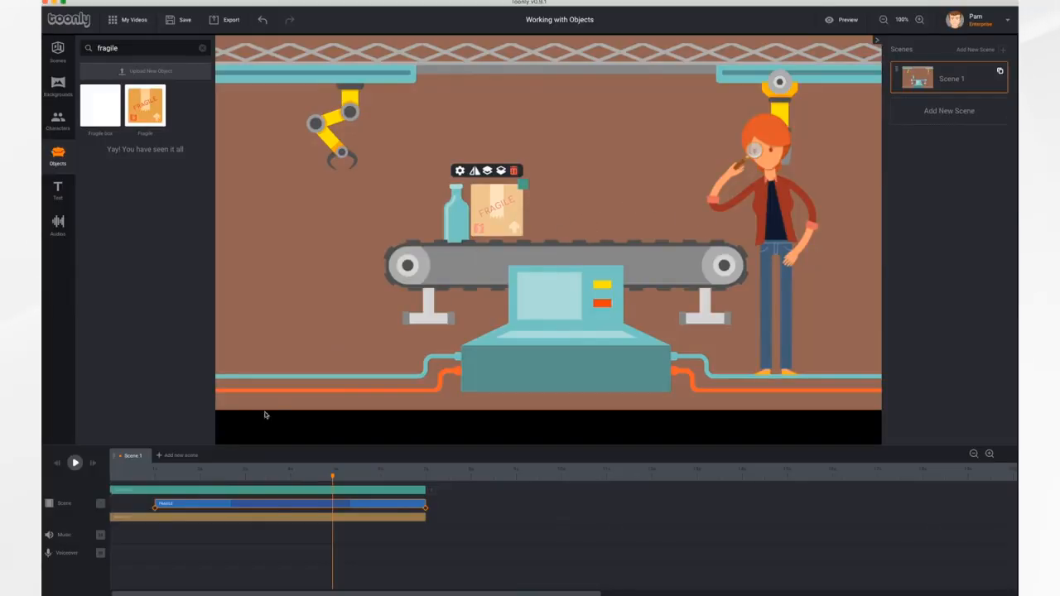
click(155, 509)
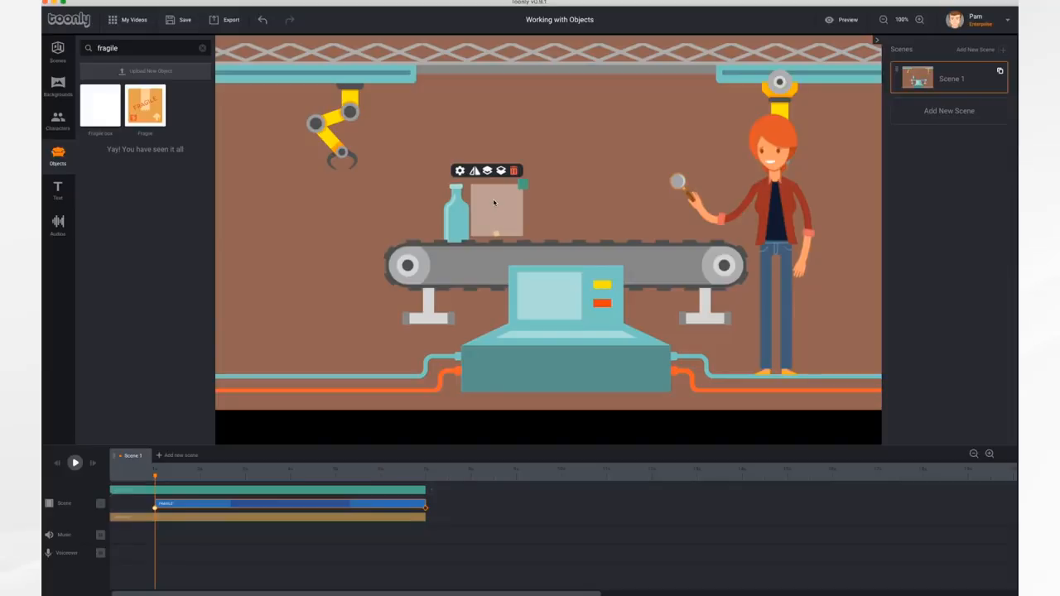
drag(494, 202, 498, 204)
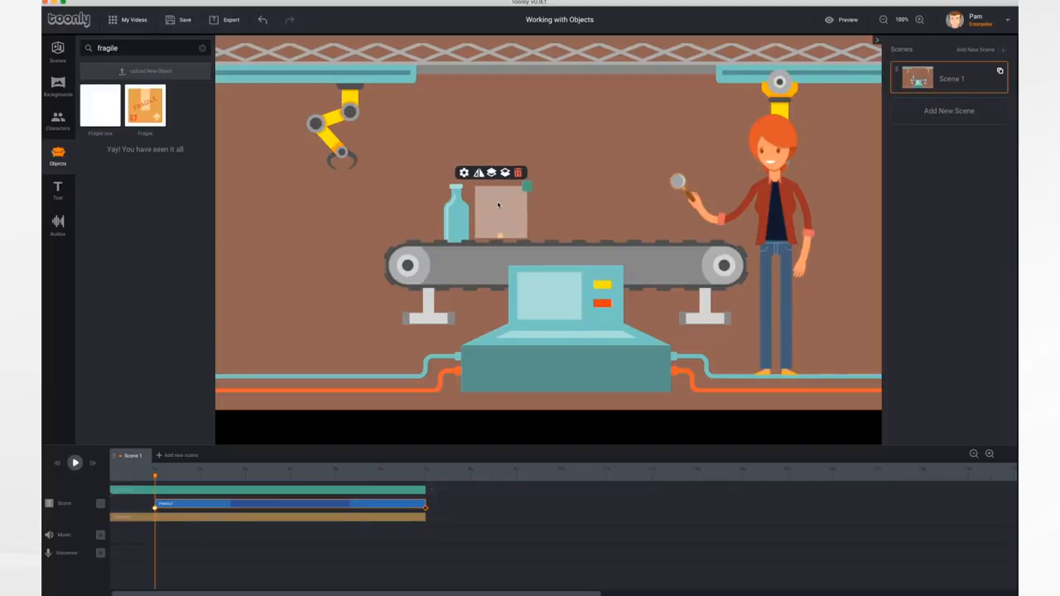
- At its clip's end keyframe, enlarge the Fragile box slightly and move it to the conveyor's right end, and play the scene from the start
click(427, 510)
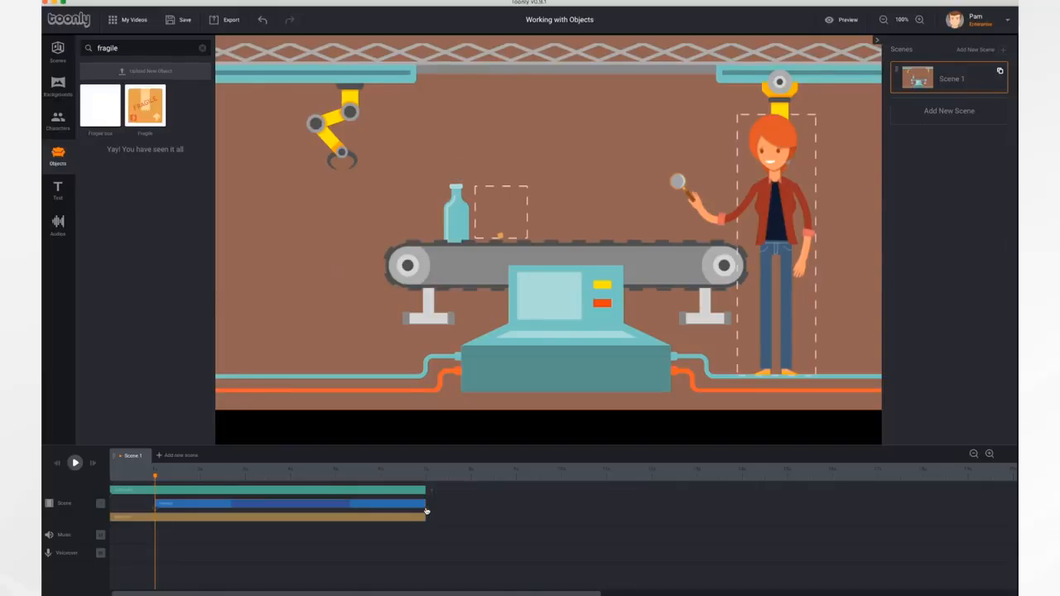
click(425, 508)
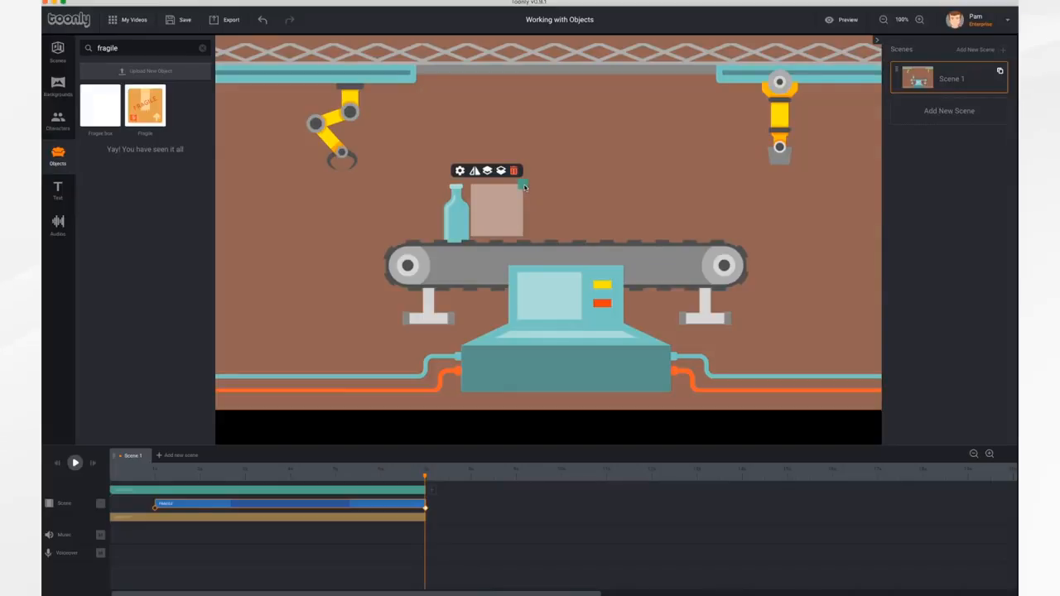
drag(524, 187, 550, 179)
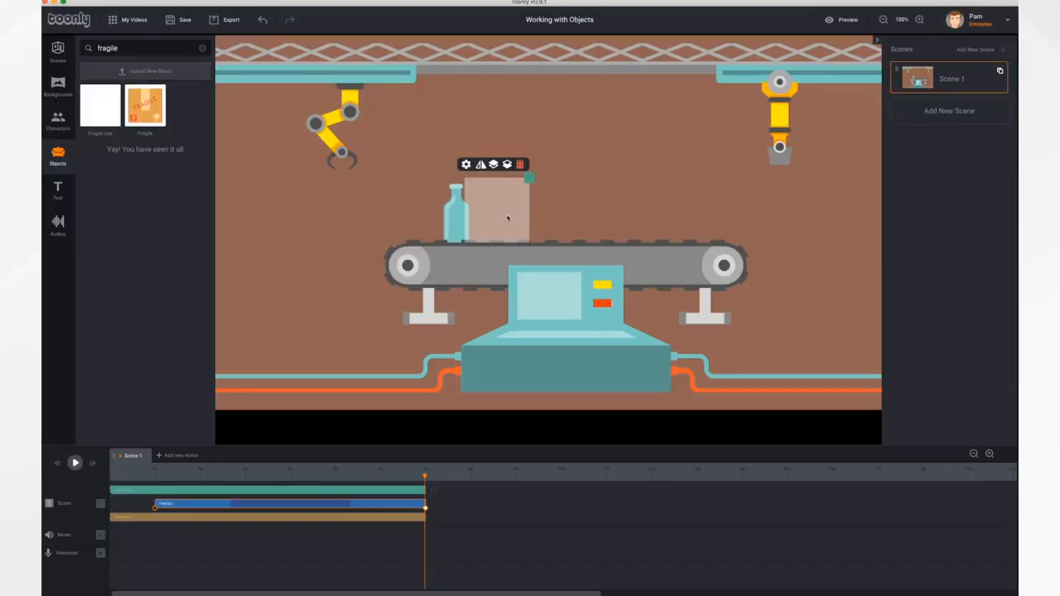
drag(508, 218, 679, 213)
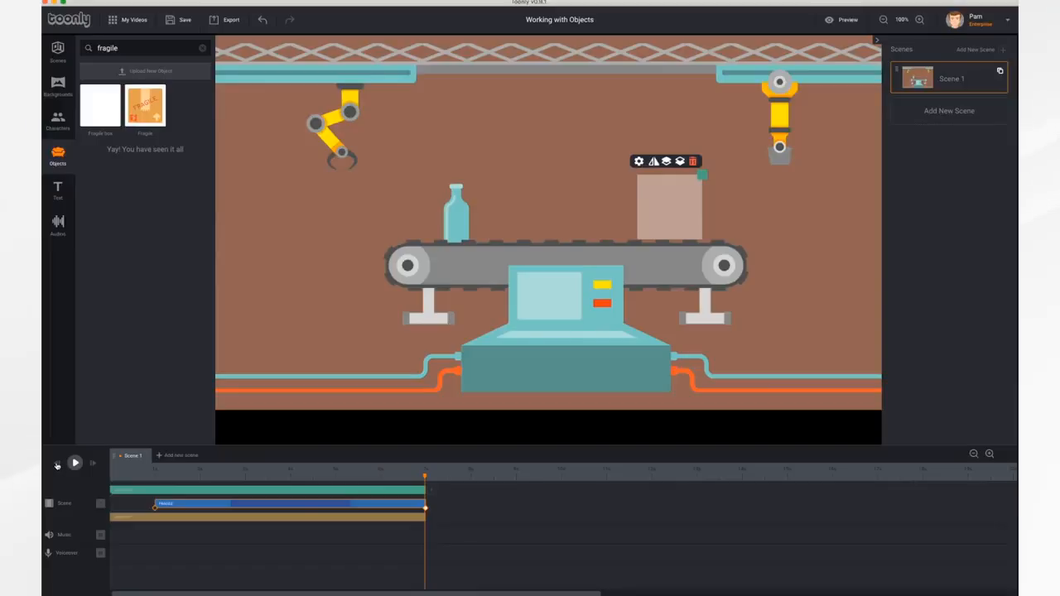
click(56, 465)
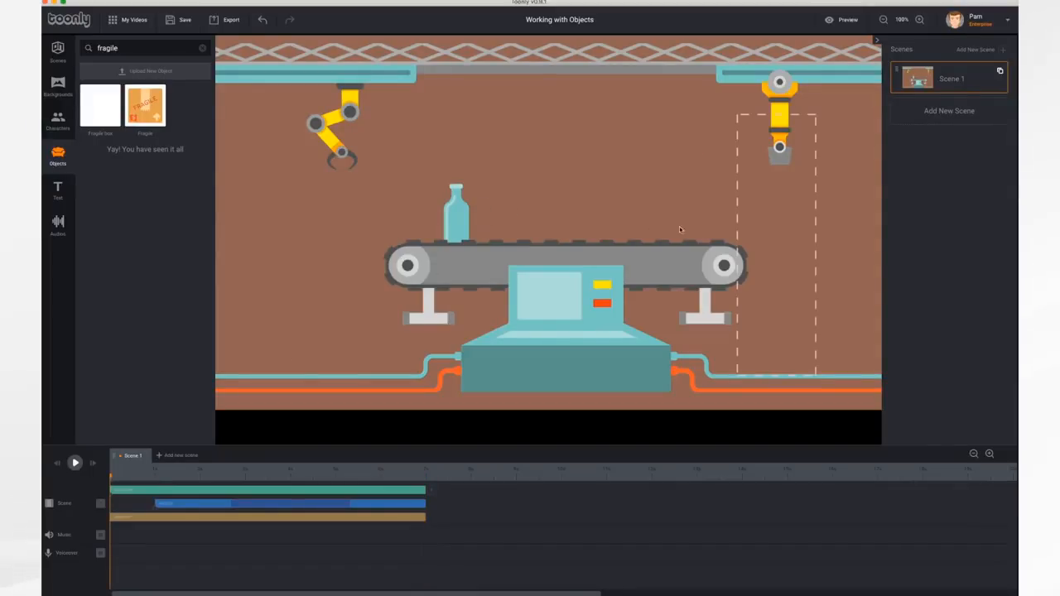
click(76, 463)
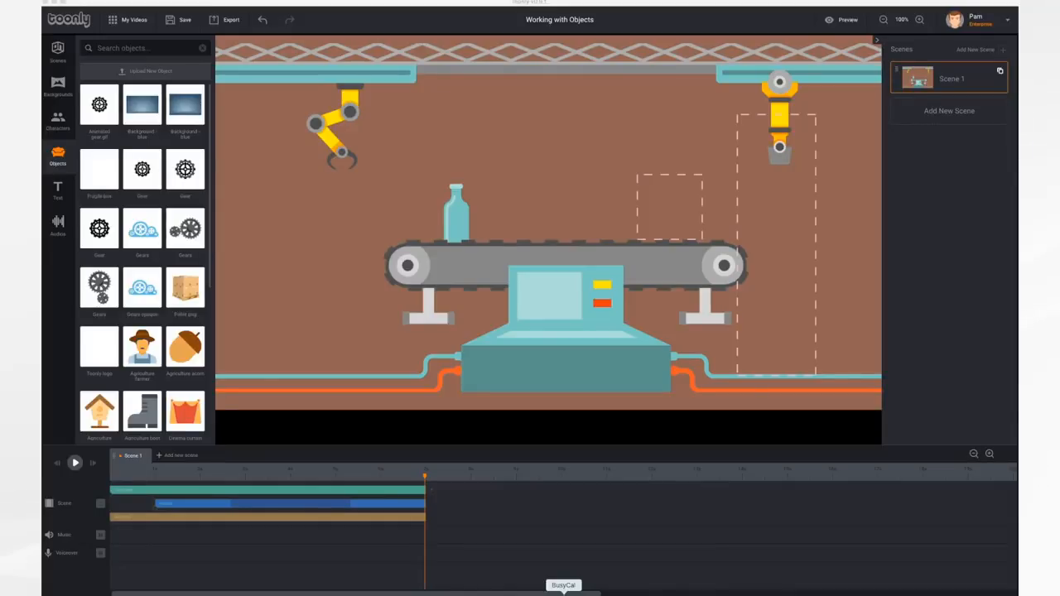
- Upload Pallet.png from the Desktop as a new object, keeping the name Pallet.png
click(153, 74)
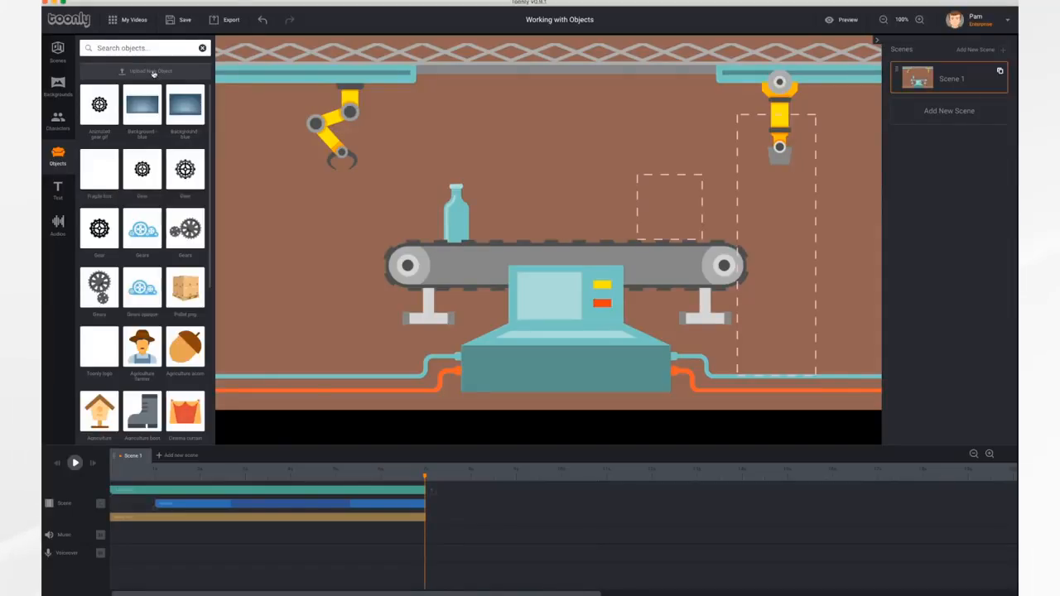
click(154, 73)
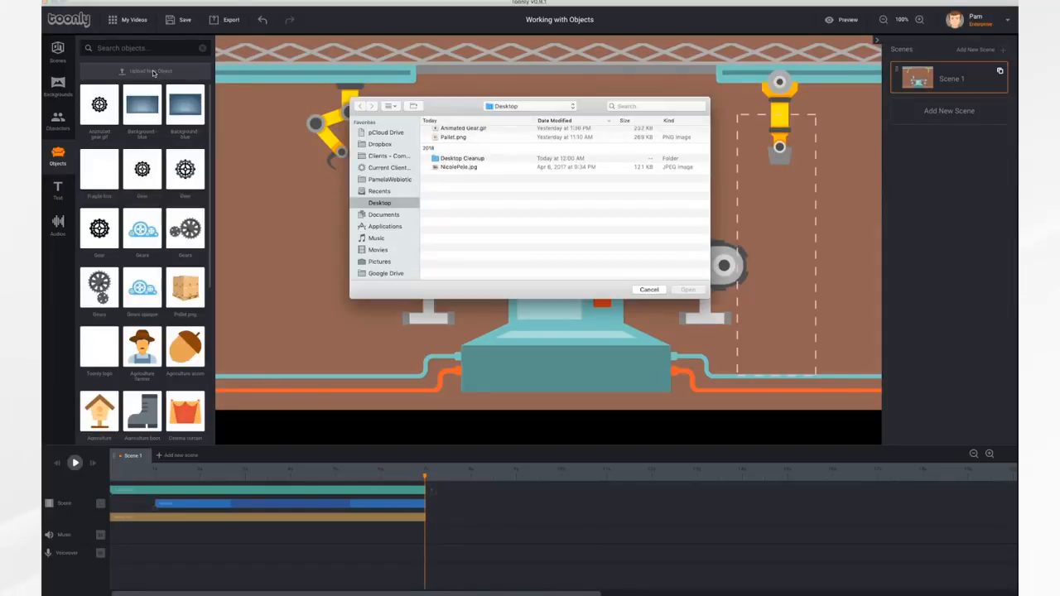
click(458, 140)
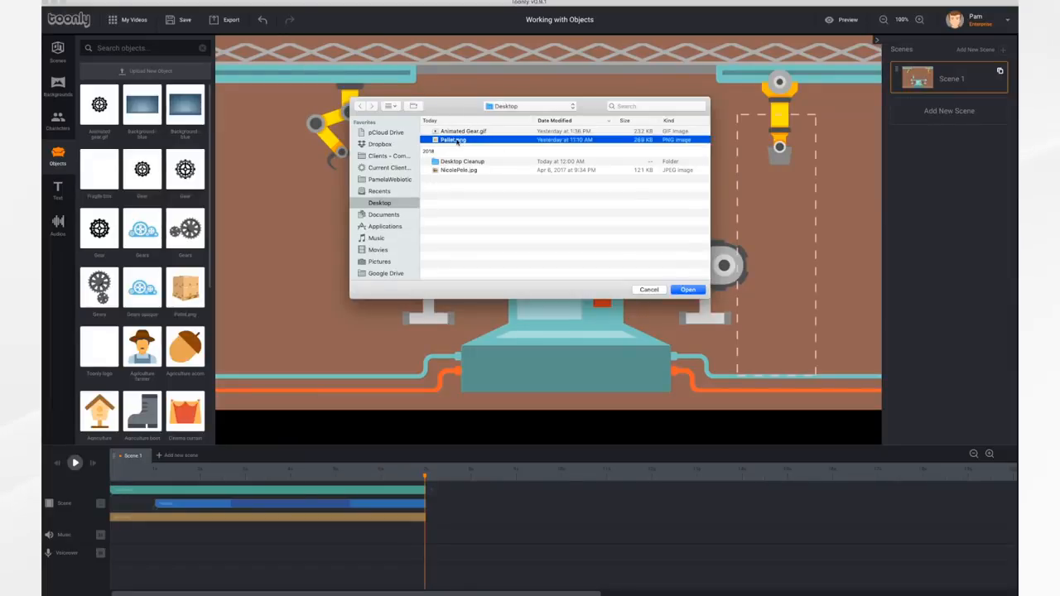
click(689, 290)
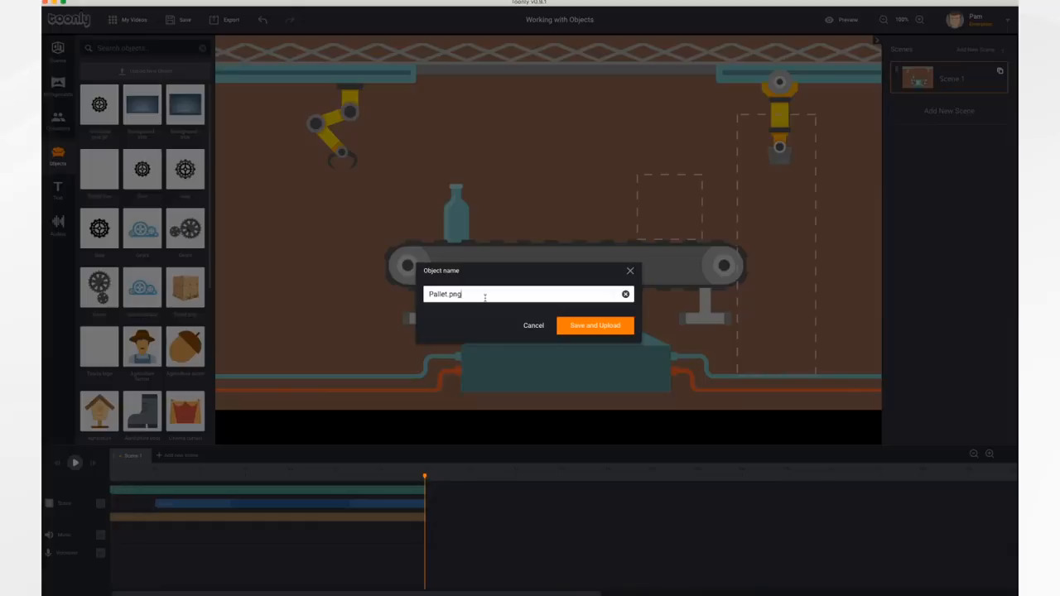
click(598, 326)
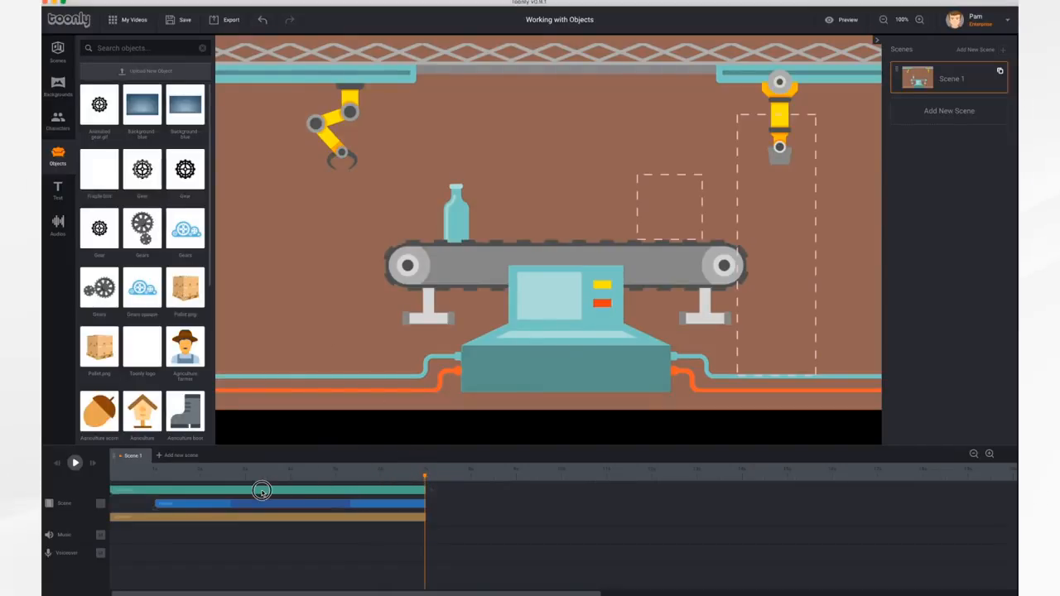
- Add the uploaded pallet left of the conveyor from the scene's start and extend its clip to 7 seconds
drag(425, 479, 112, 477)
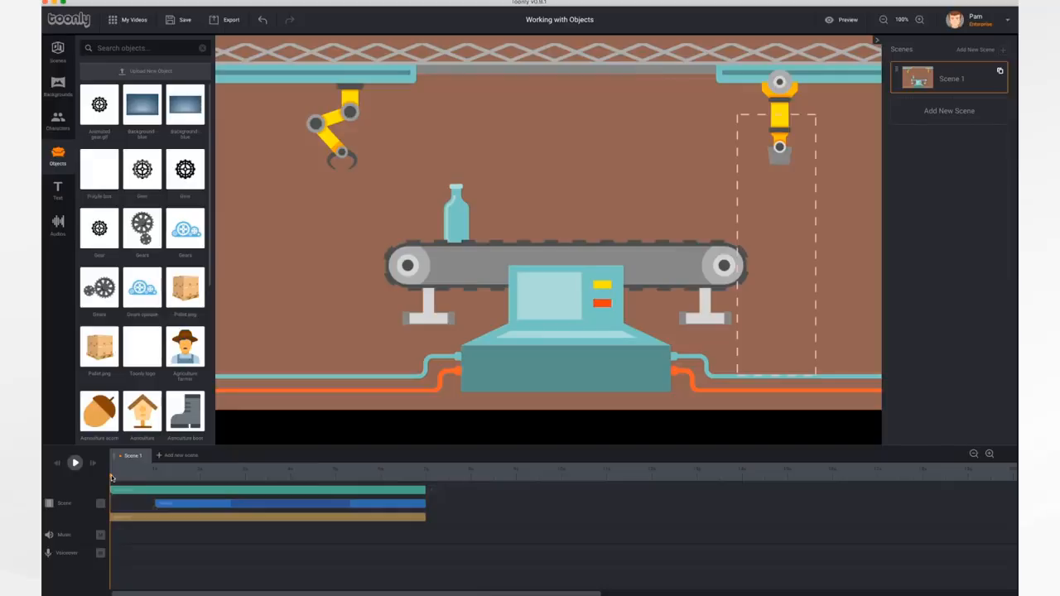
click(192, 286)
drag(191, 285, 289, 263)
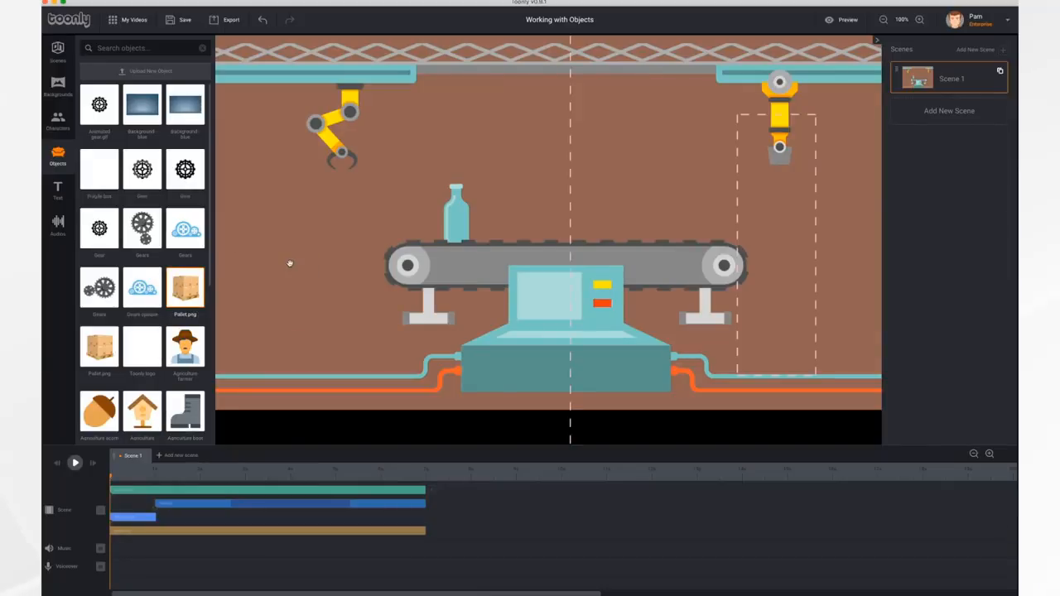
click(152, 519)
drag(155, 519, 426, 524)
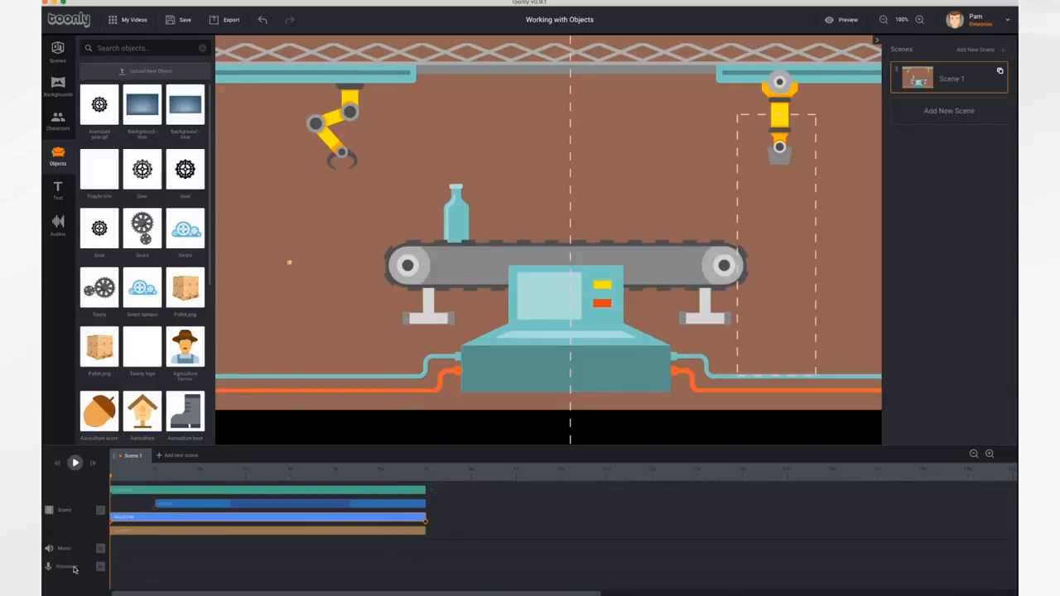
- Shrink the pallet to fit left of the conveyor, set it on the floor there, and play the scene from the start
click(74, 463)
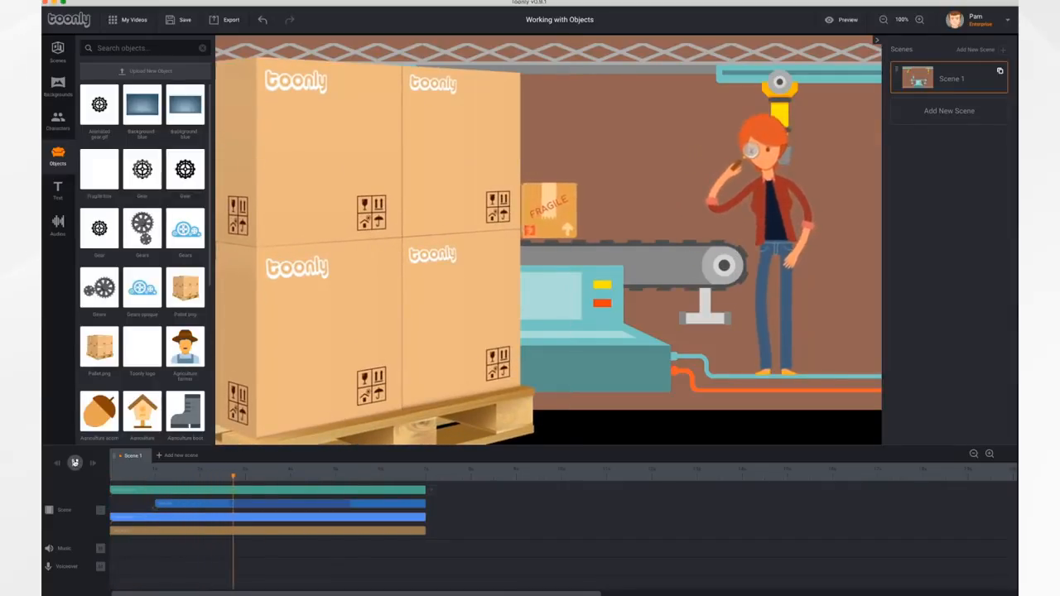
click(75, 463)
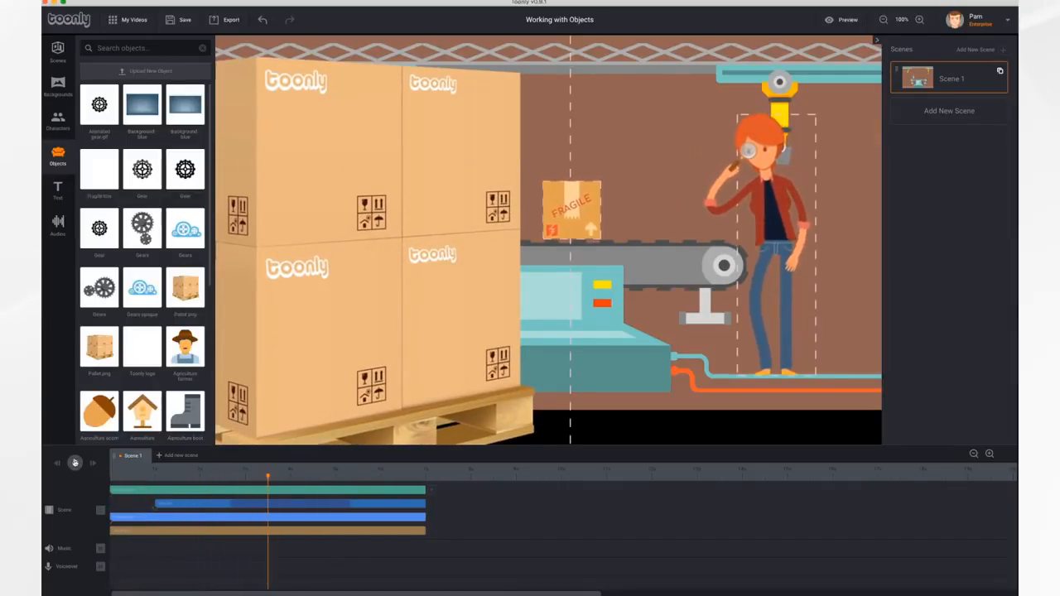
click(409, 253)
drag(409, 252, 417, 350)
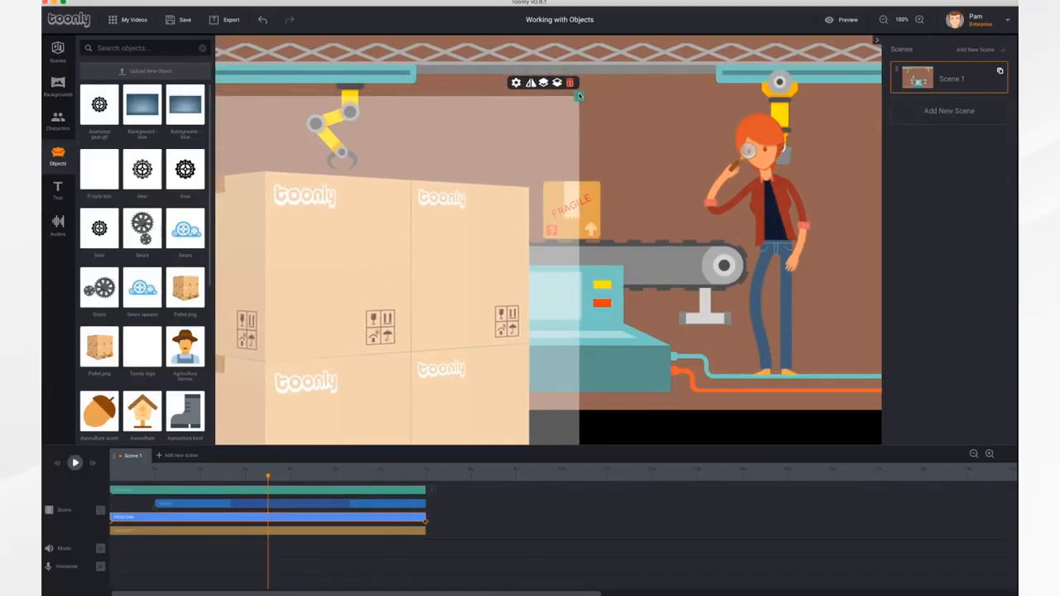
drag(580, 96, 386, 287)
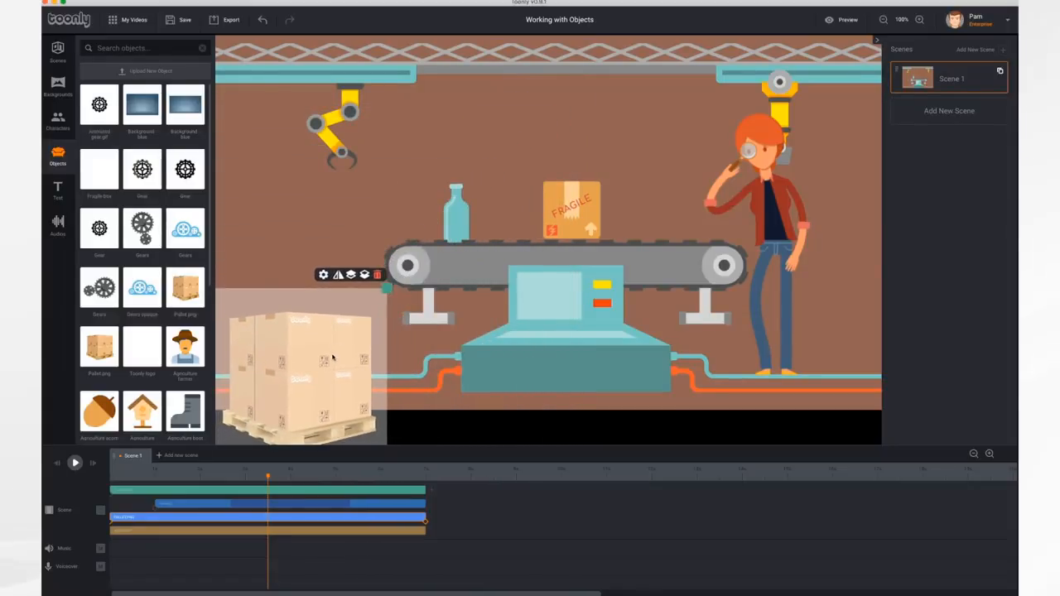
drag(332, 358, 330, 270)
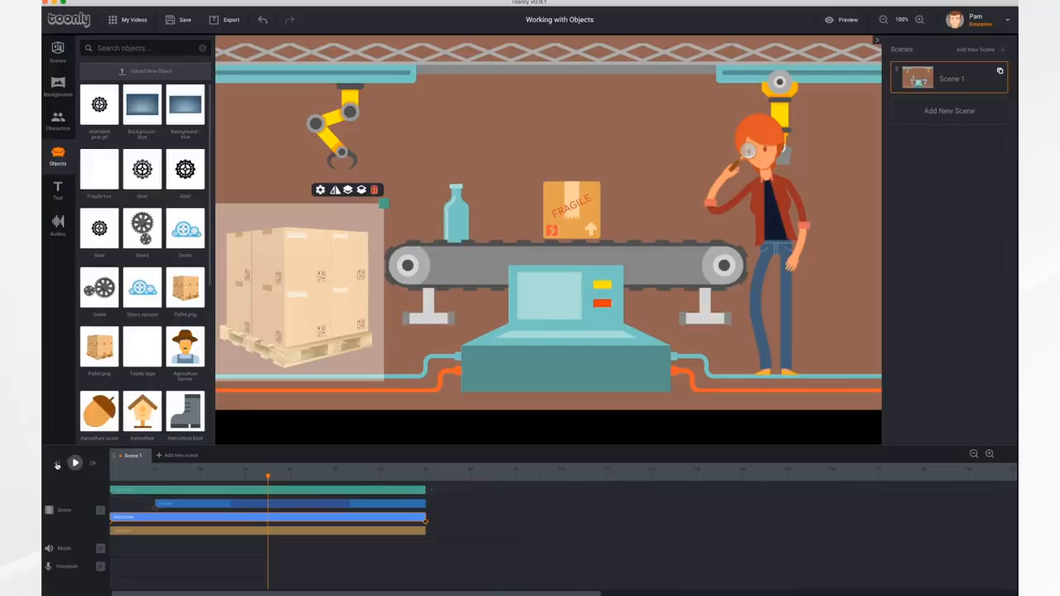
click(57, 464)
click(75, 463)
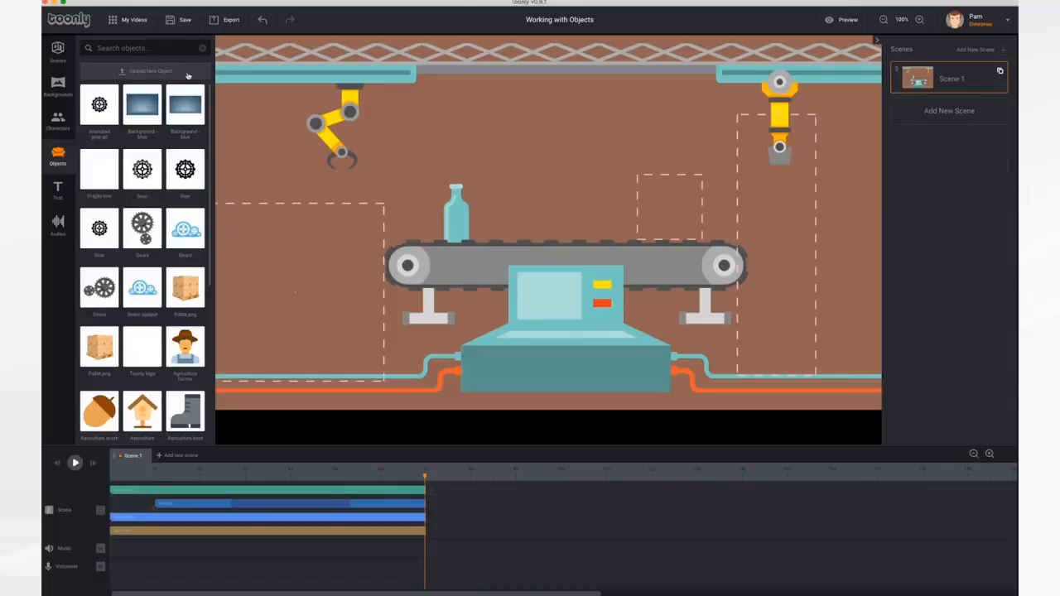
- Upload Animated Gear.gif from the Desktop as a new object, keeping the name Animated Gear.gif
click(141, 73)
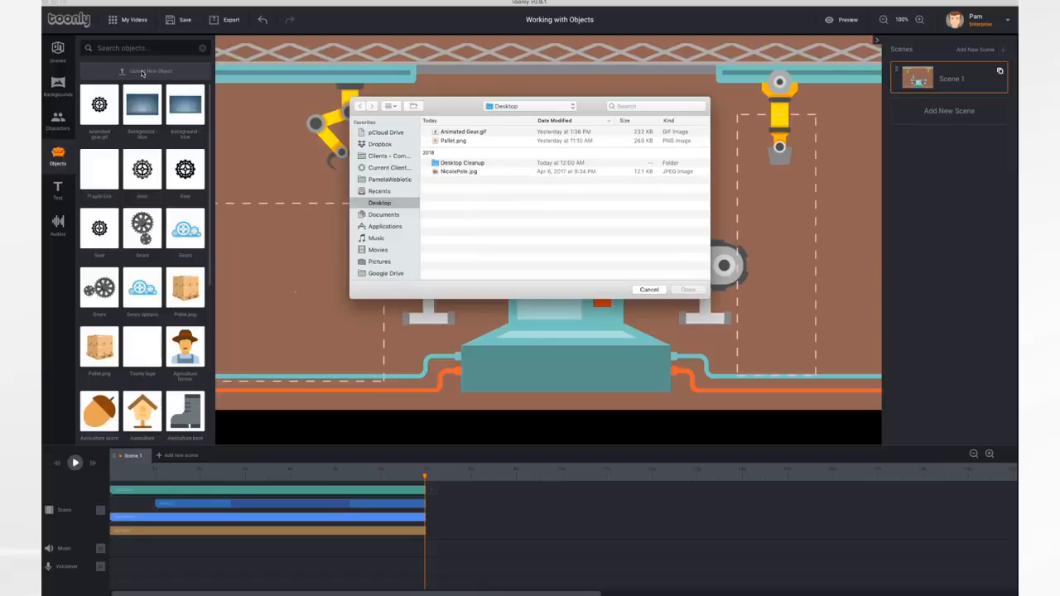
click(477, 135)
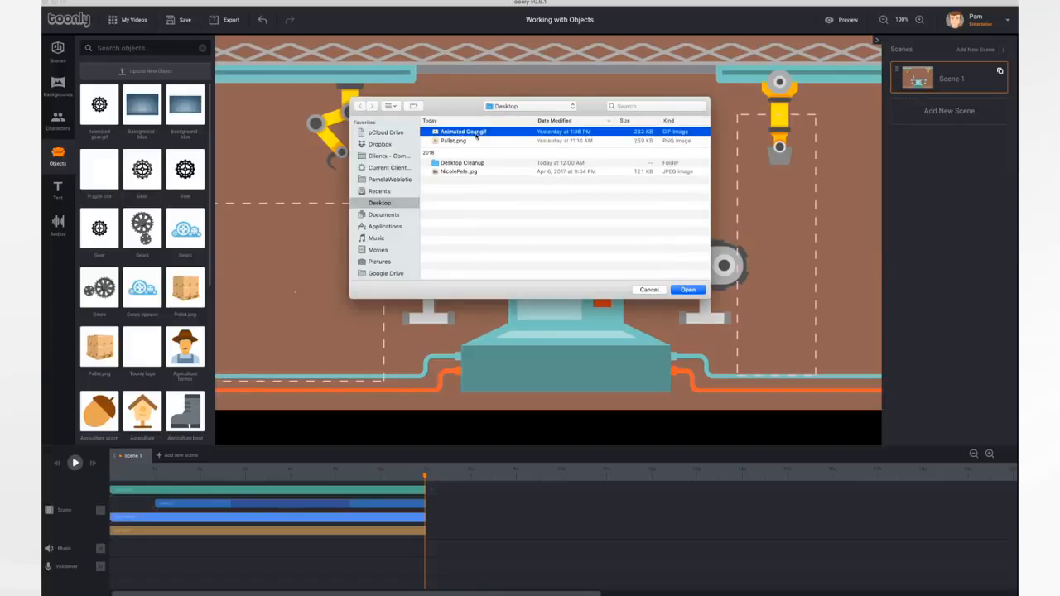
click(688, 290)
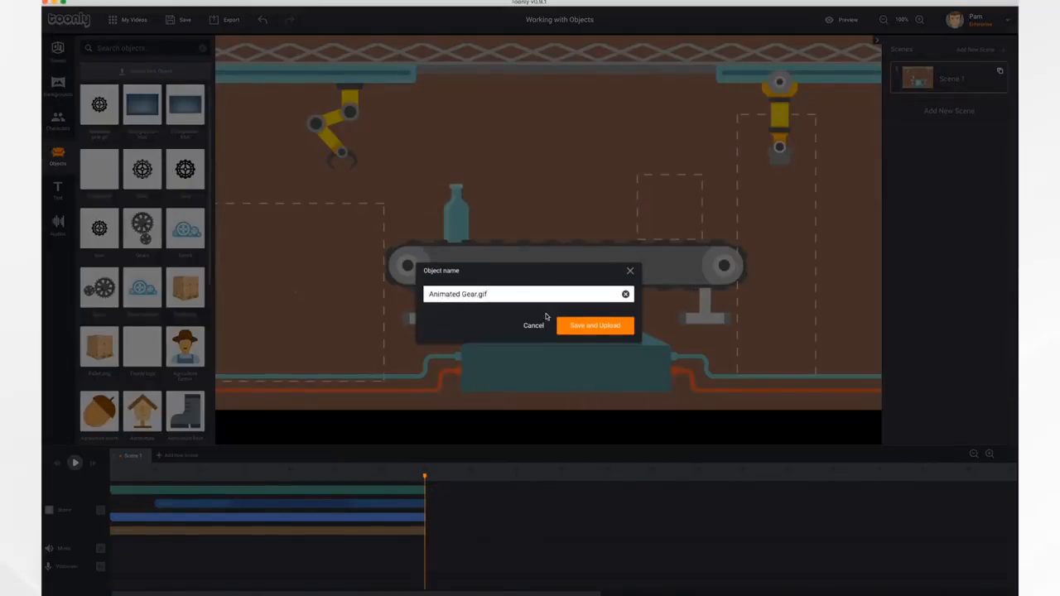
click(611, 330)
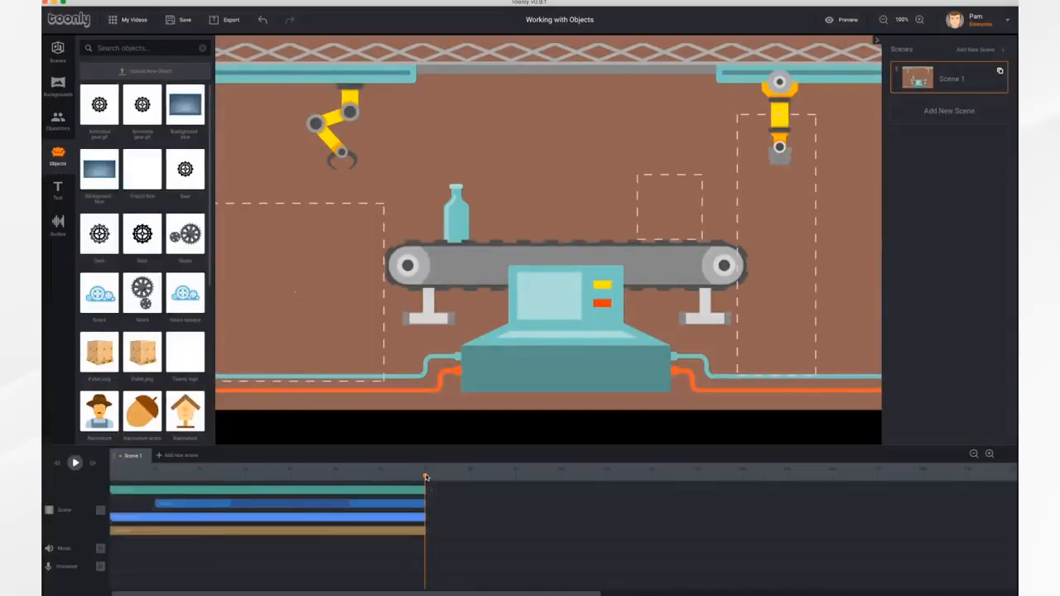
- Add the uploaded animated gear over each of the conveyor's two end wheels from the scene's start, and extend both clips to 7 seconds
drag(426, 478, 109, 475)
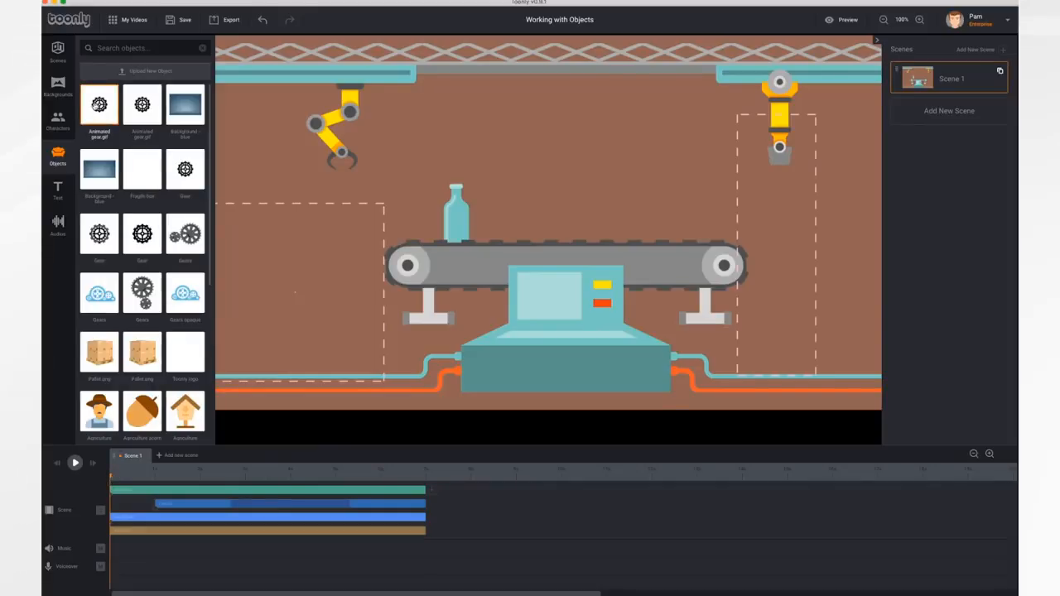
drag(98, 105, 409, 264)
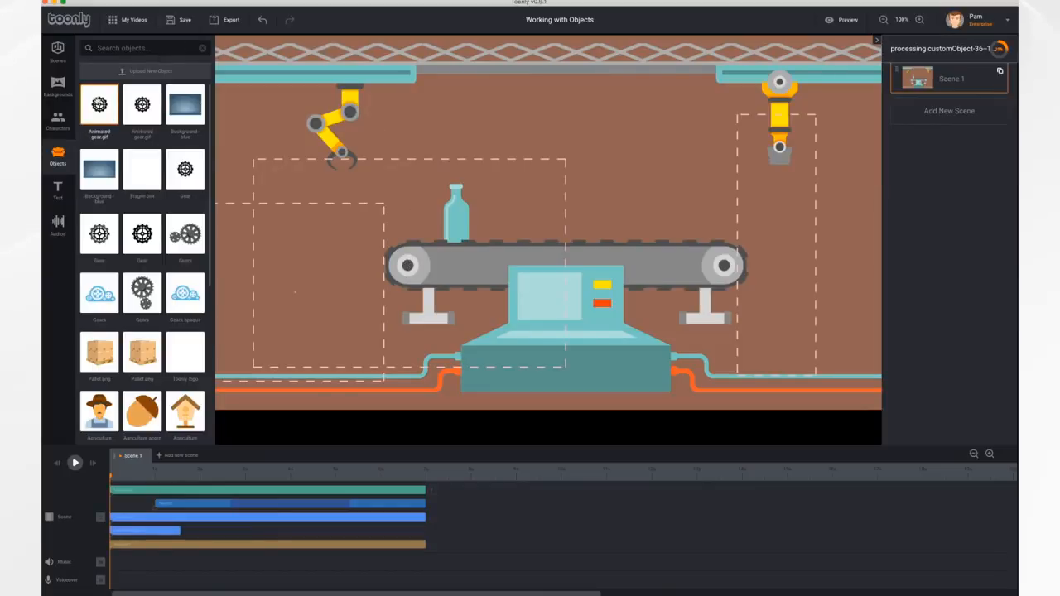
drag(99, 105, 722, 265)
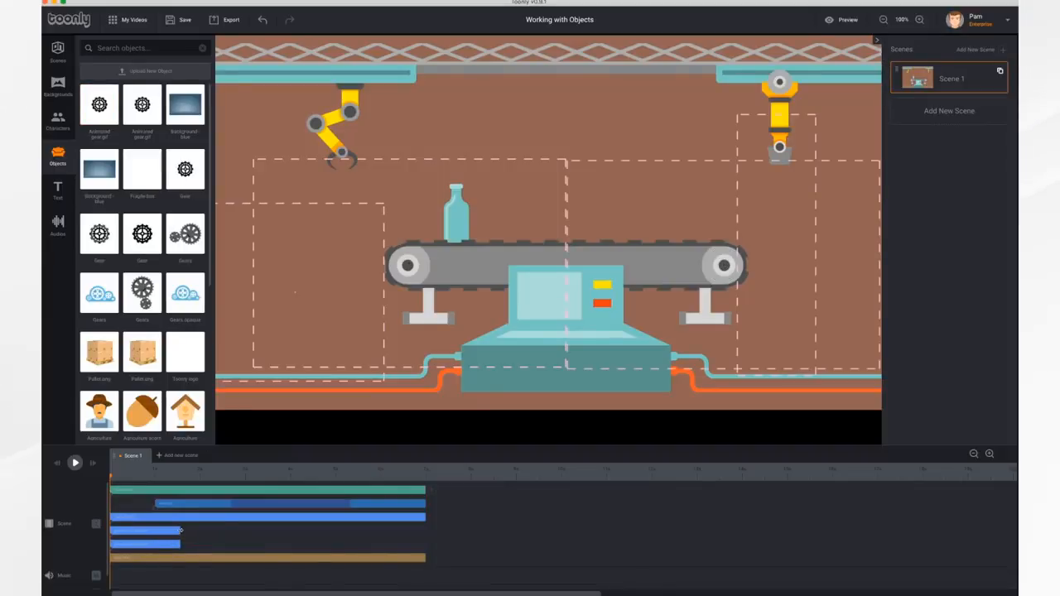
drag(181, 530, 425, 527)
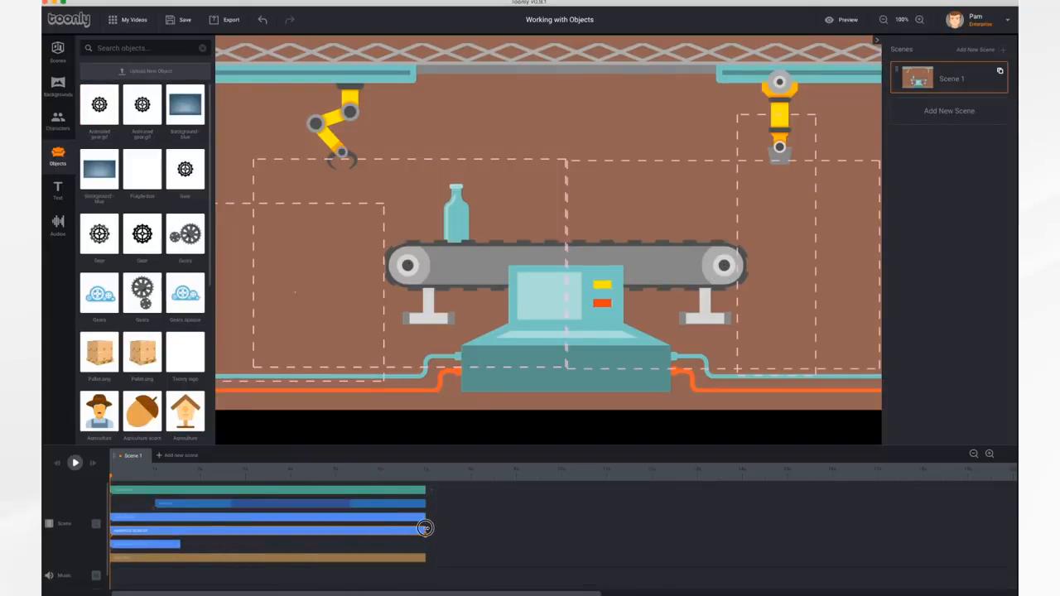
click(170, 544)
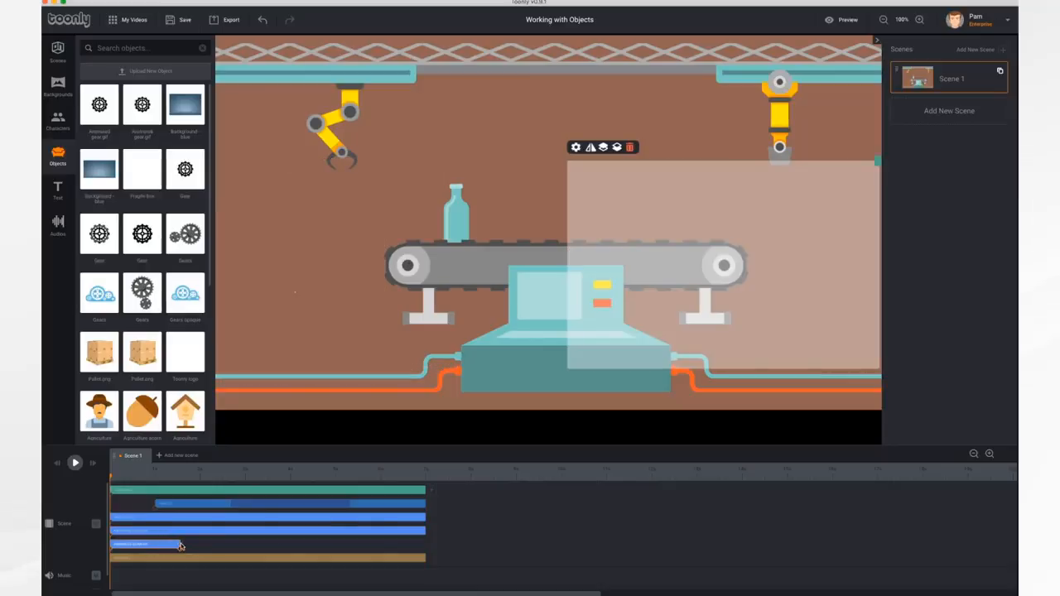
drag(180, 545, 423, 547)
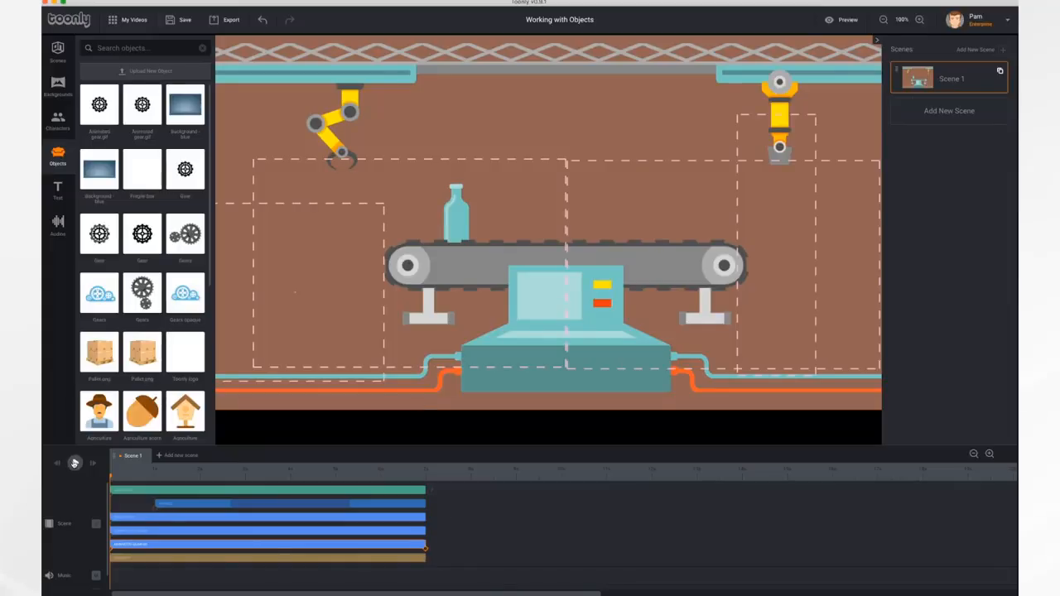
- Shrink both gears to fit the conveyor's end wheels, center them there, and play the scene from the start
click(75, 463)
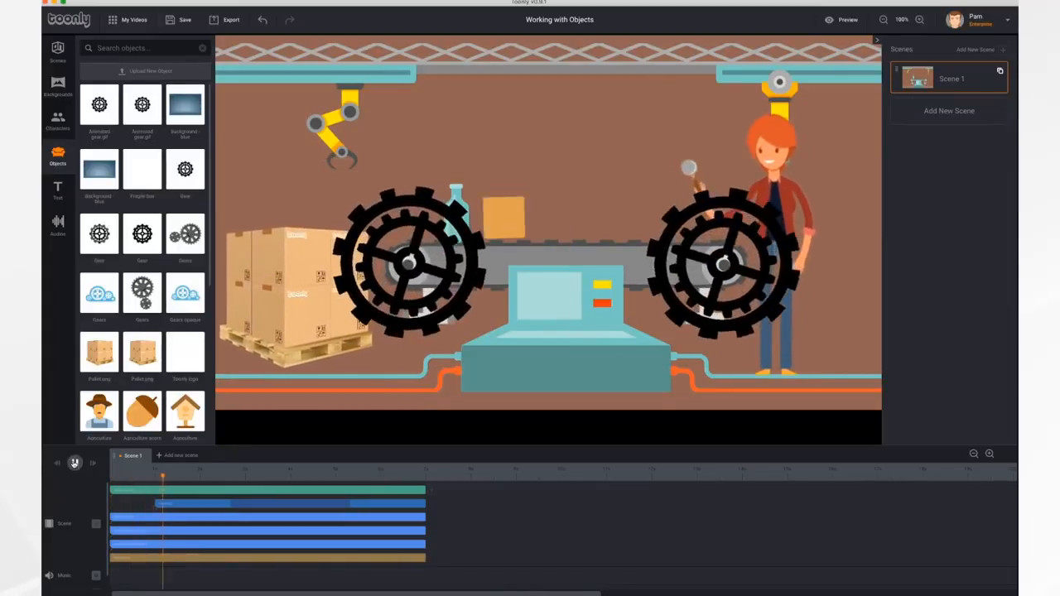
click(75, 463)
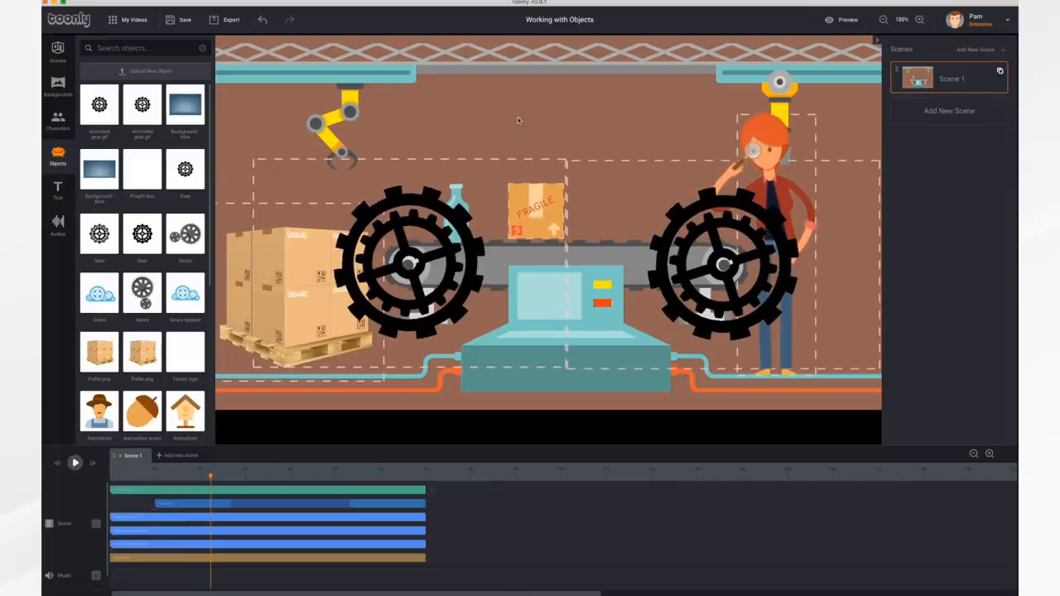
click(456, 220)
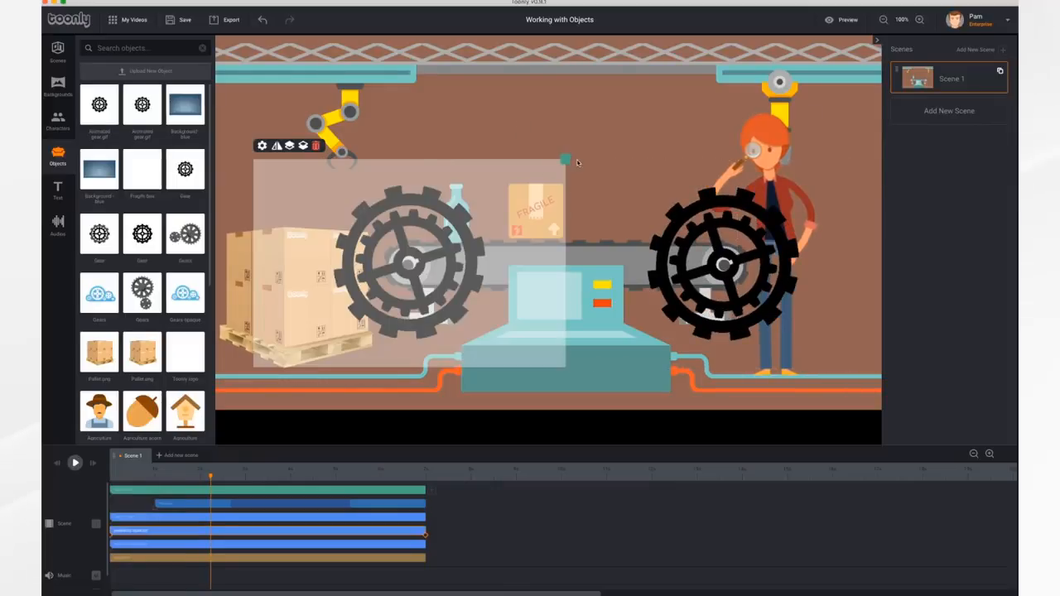
drag(565, 159, 405, 268)
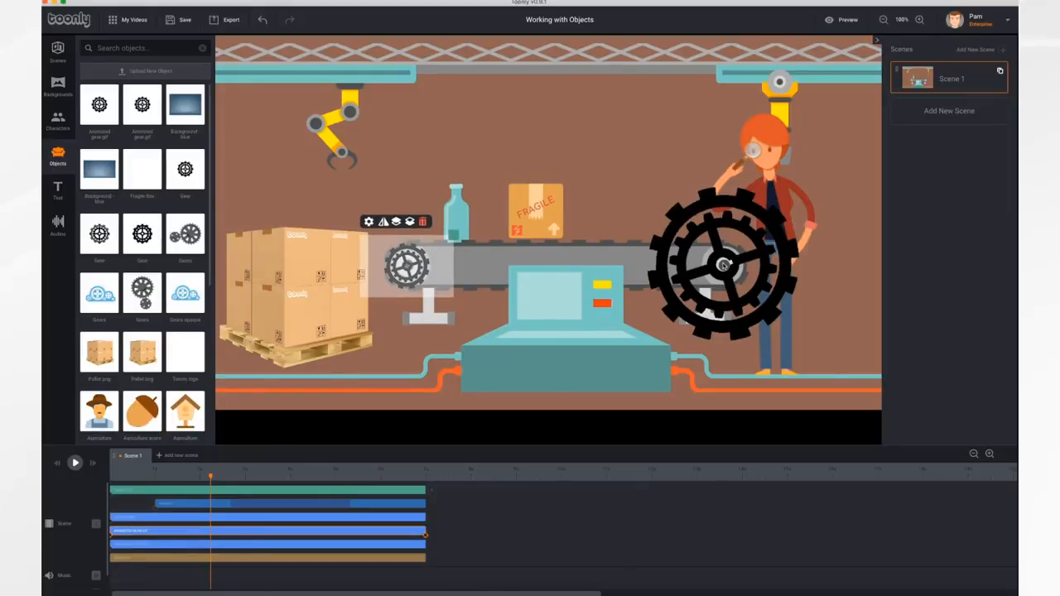
click(725, 264)
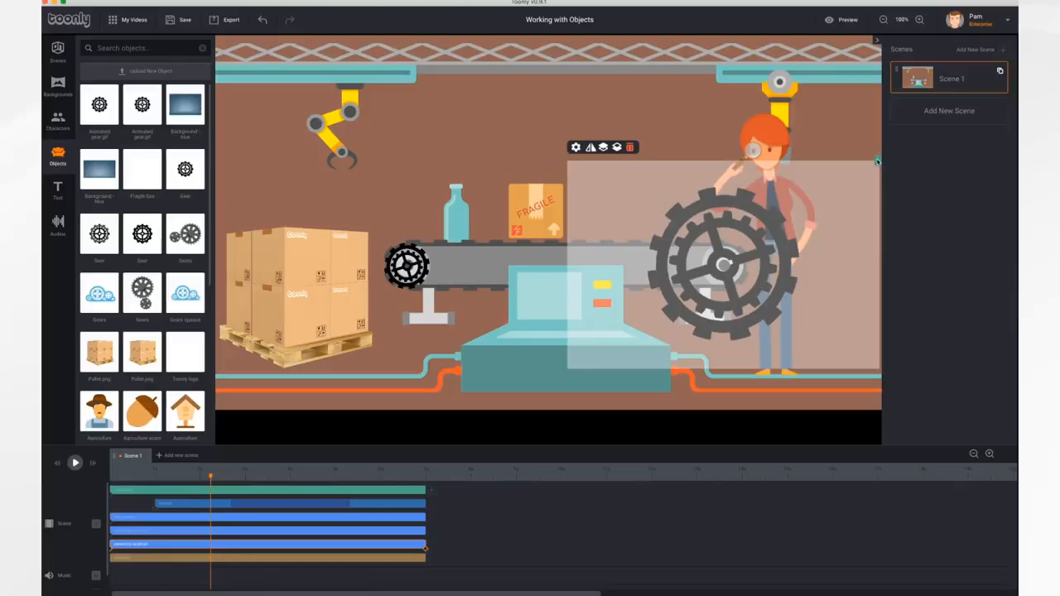
drag(877, 161, 768, 235)
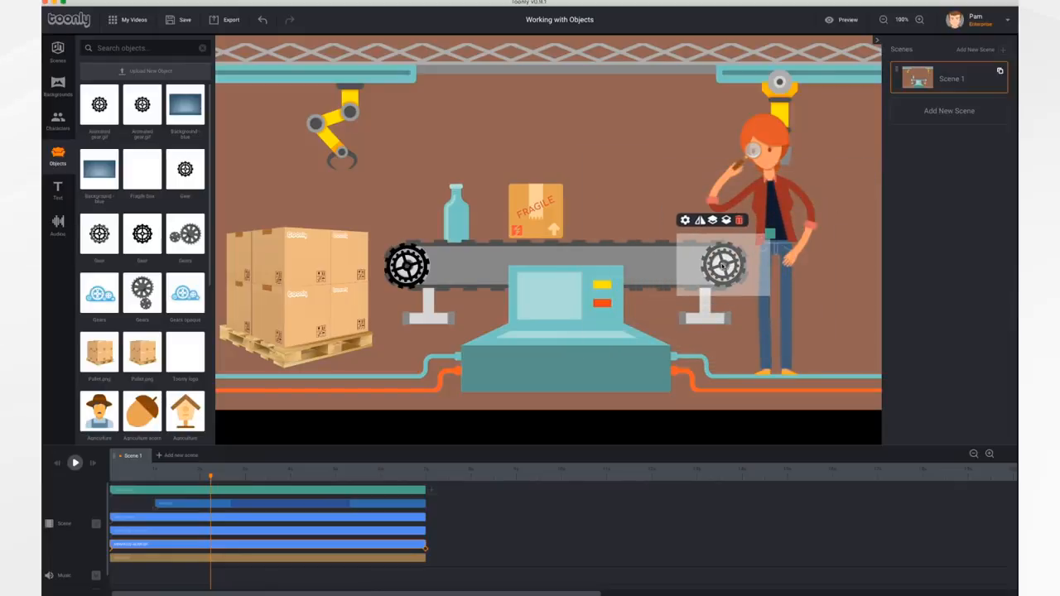
drag(723, 264, 723, 265)
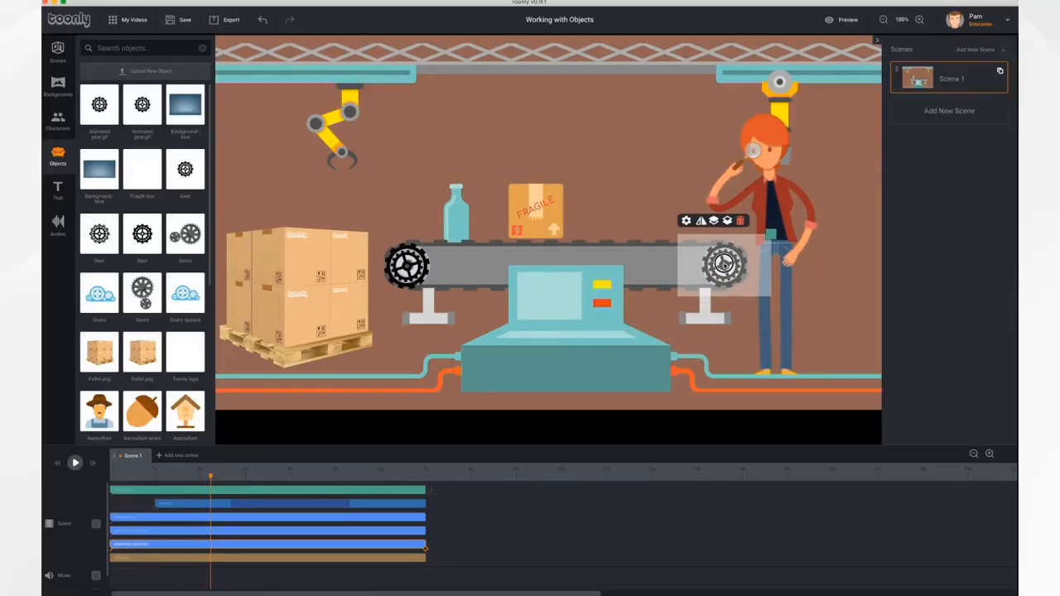
click(406, 265)
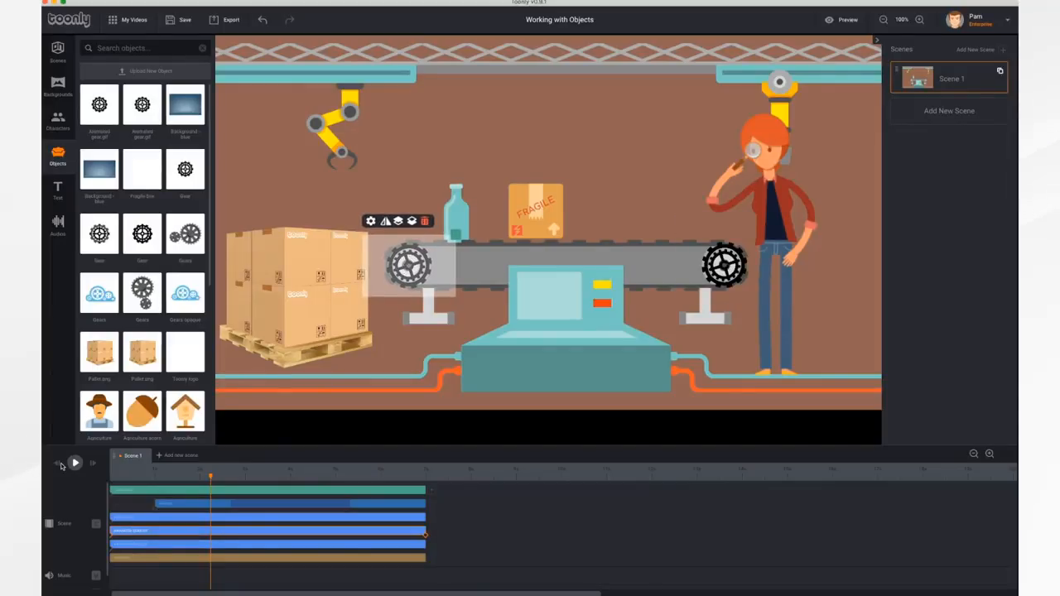
click(57, 465)
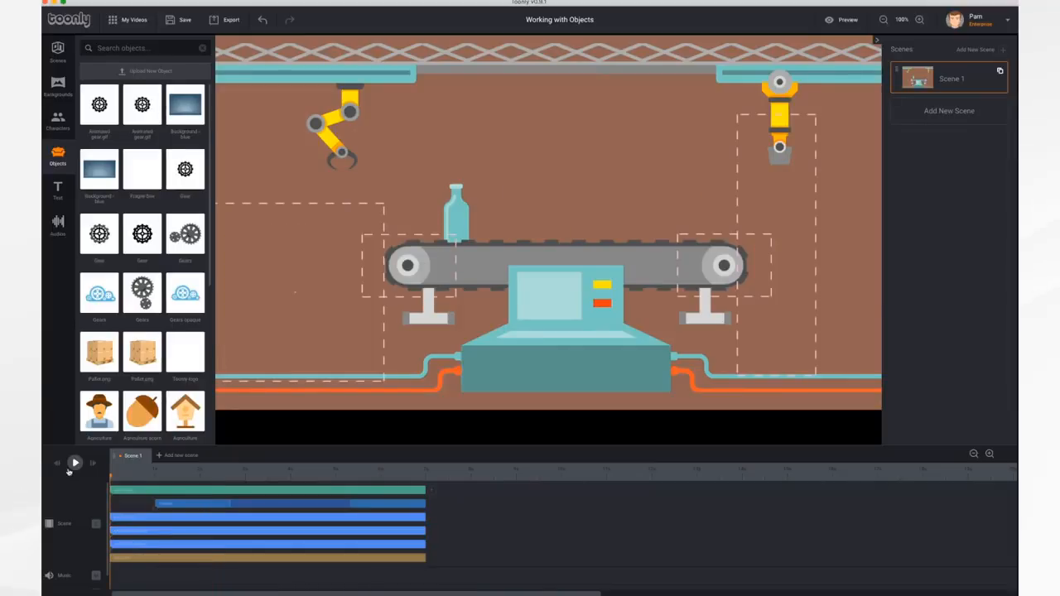
click(77, 463)
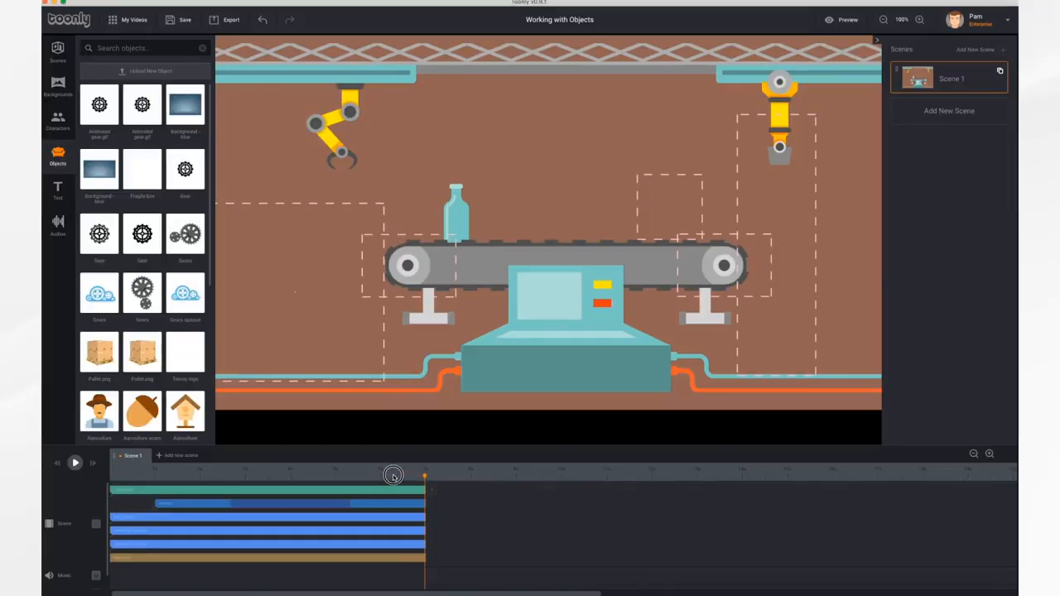
- Set the left gear's In Effect to Grow and its Out Effect to Shrink, and save the object settings
drag(425, 479, 372, 479)
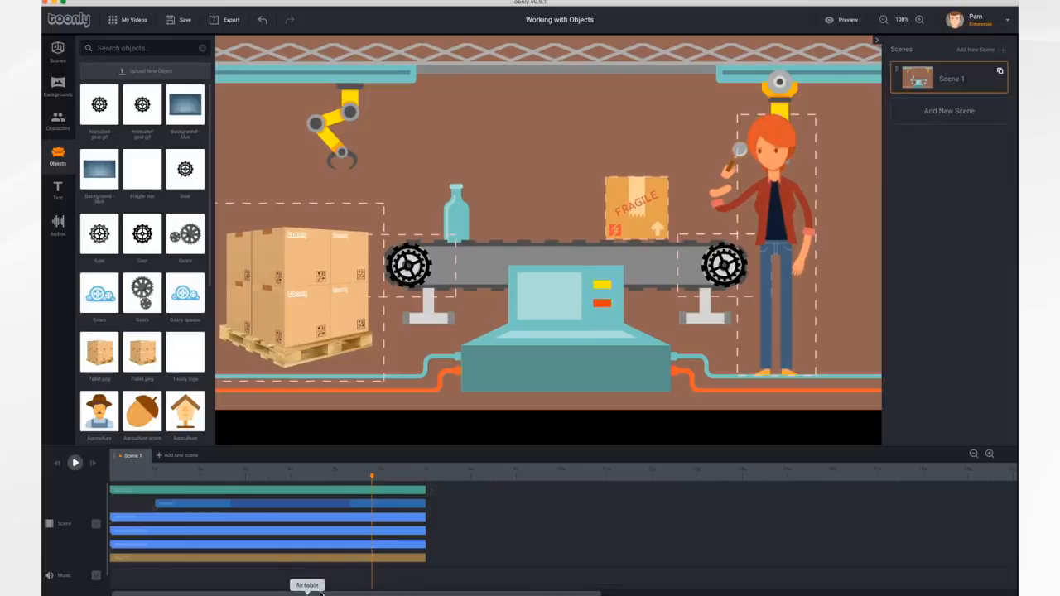
click(356, 532)
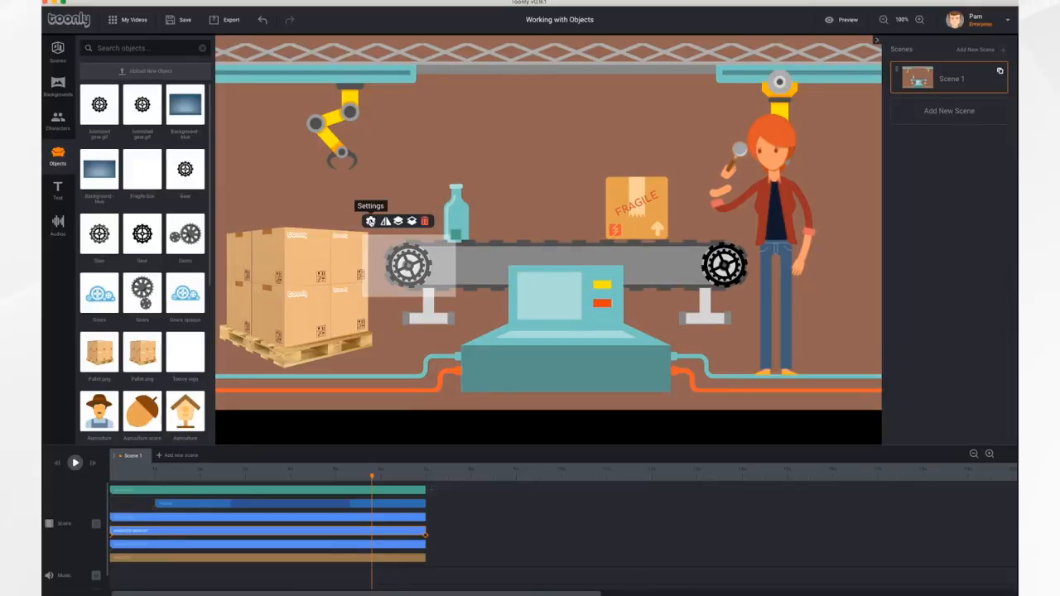
click(371, 221)
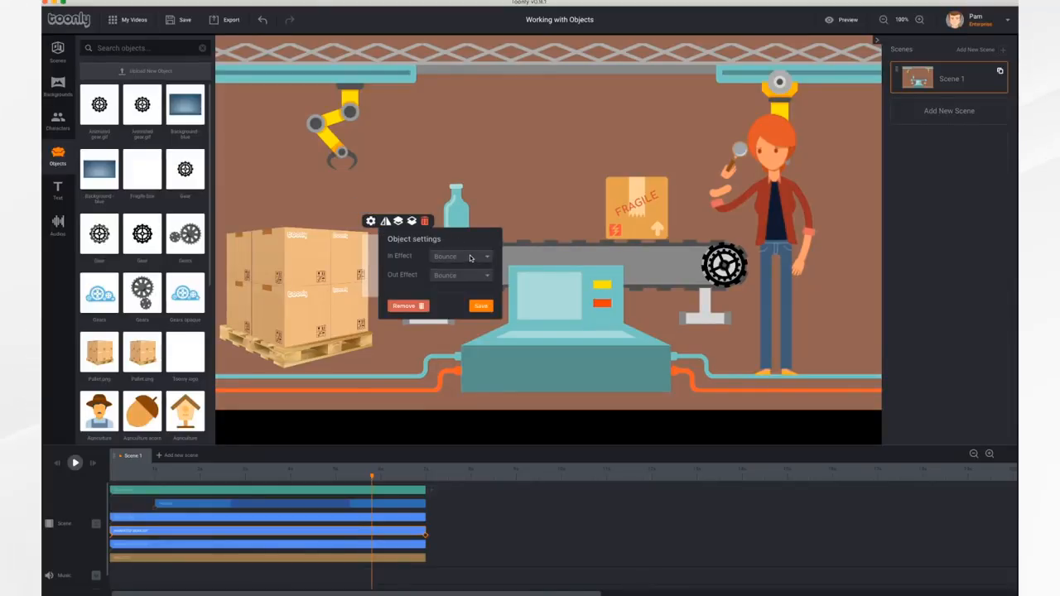
click(470, 257)
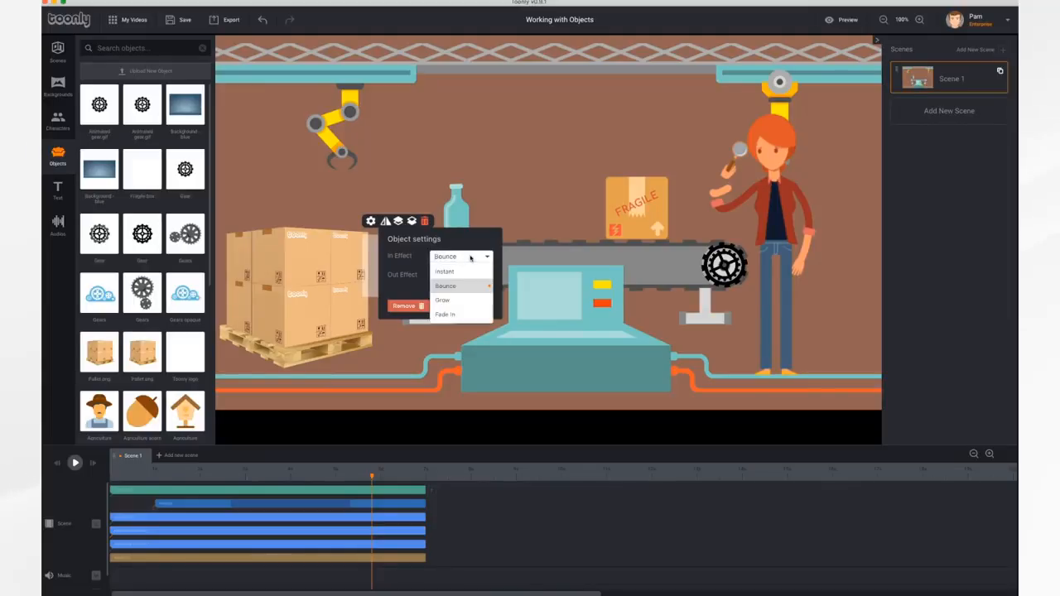
click(468, 307)
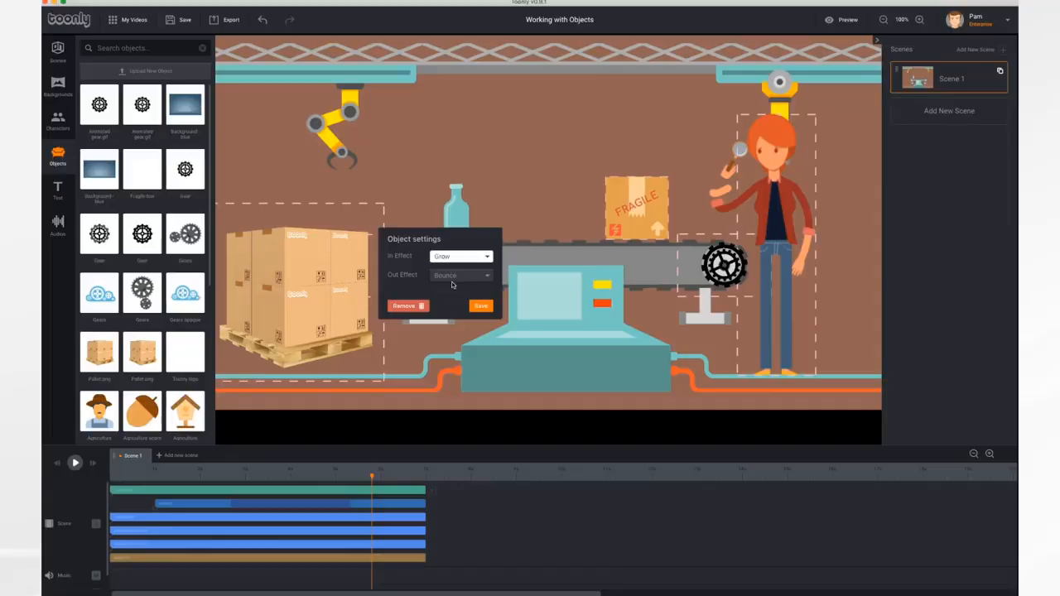
click(477, 278)
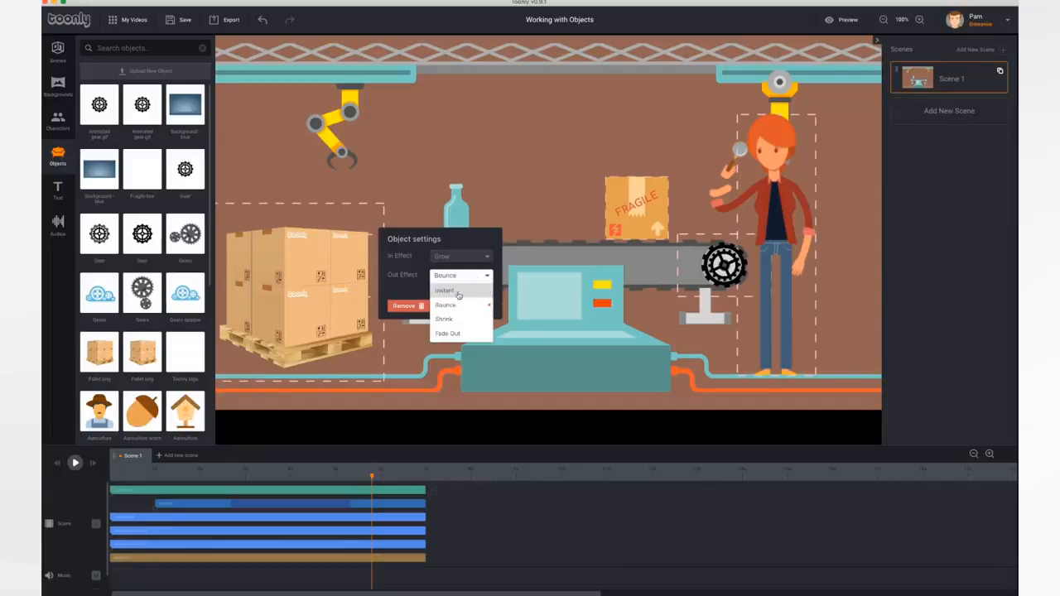
click(446, 318)
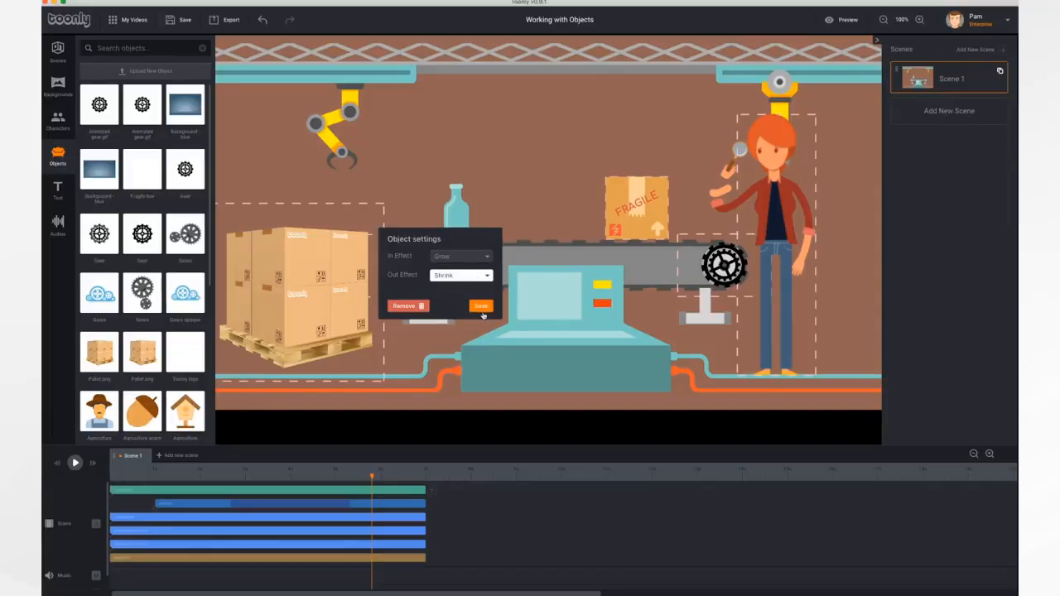
click(483, 306)
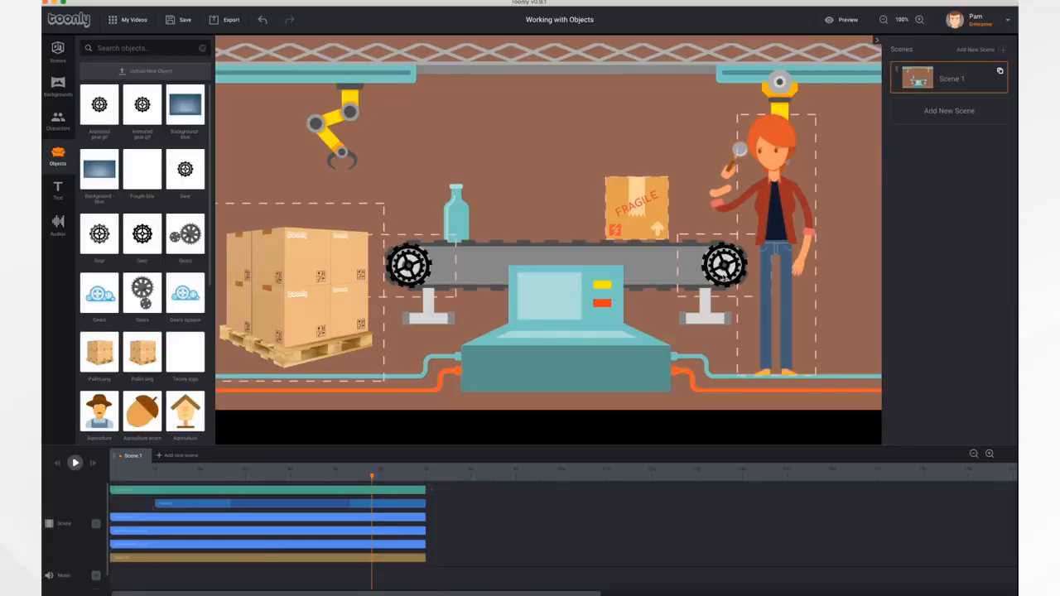
- Give the right gear the Grow In Effect and Shrink Out Effect, save, and return to the scene's start
click(724, 265)
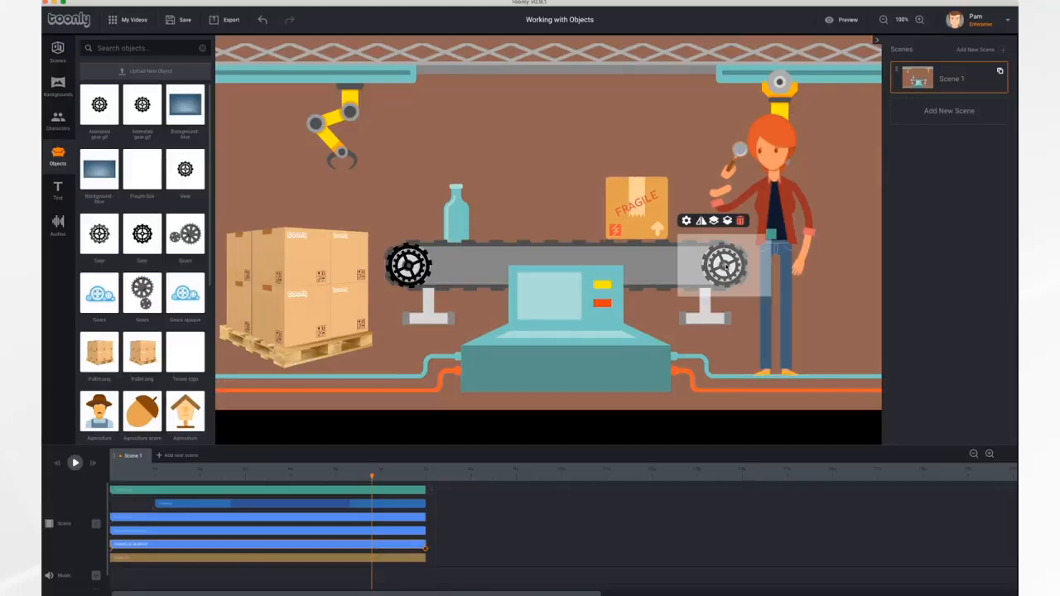
click(686, 221)
click(788, 259)
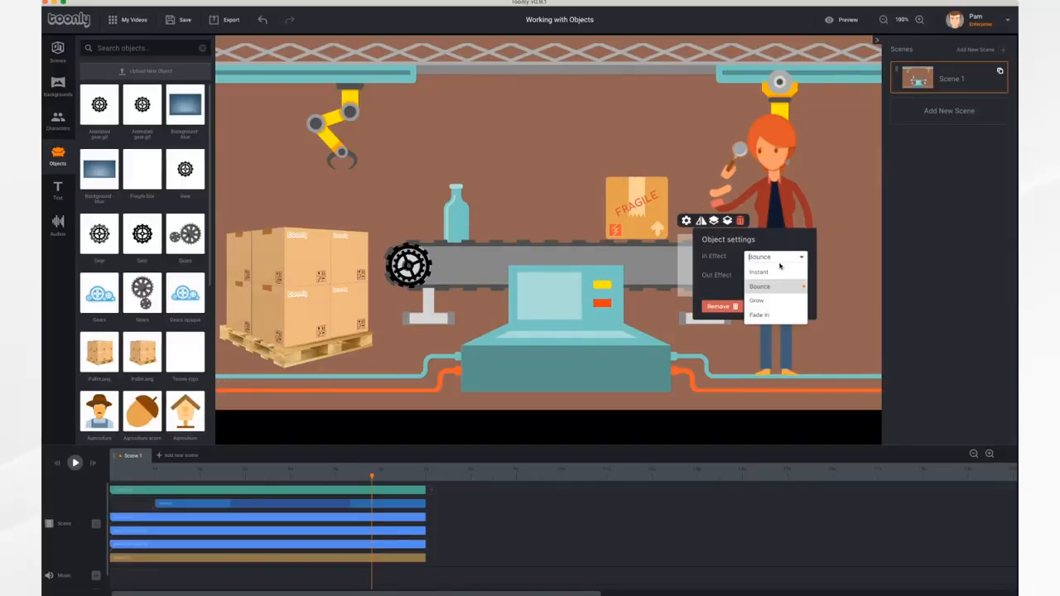
click(766, 303)
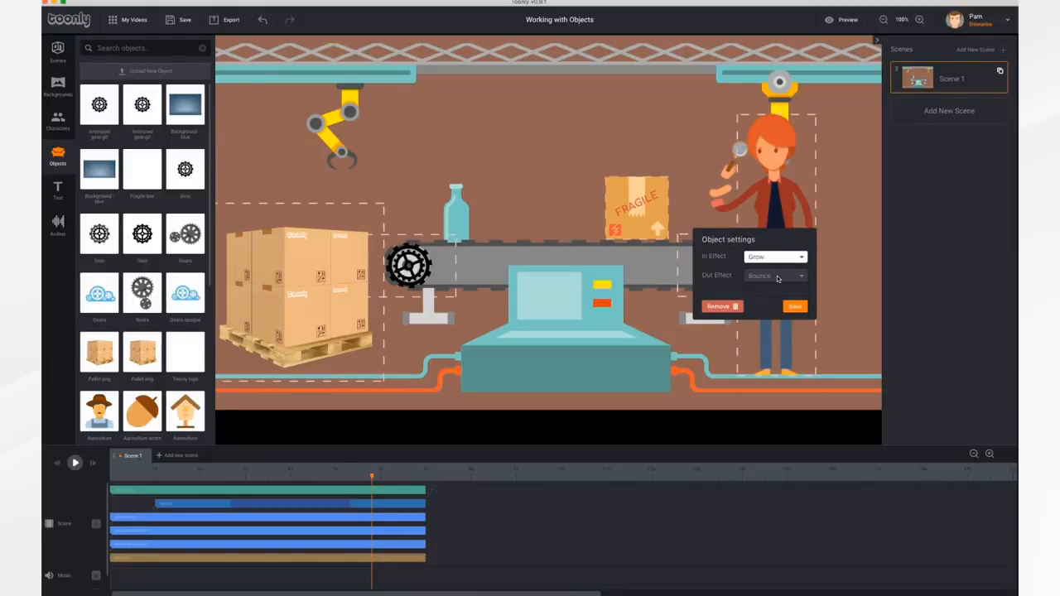
click(777, 277)
click(765, 321)
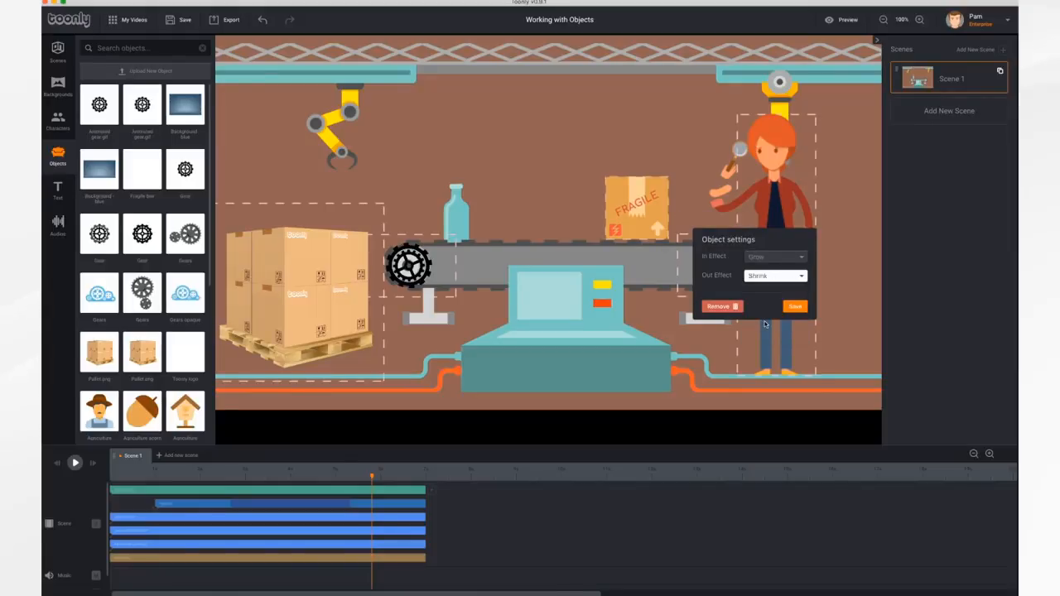
click(796, 307)
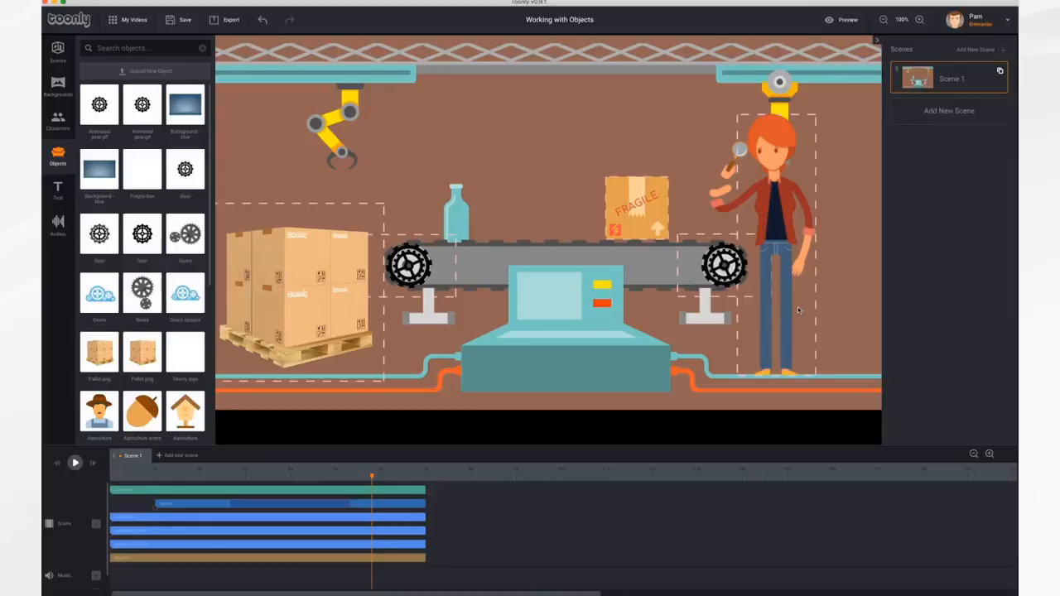
click(58, 464)
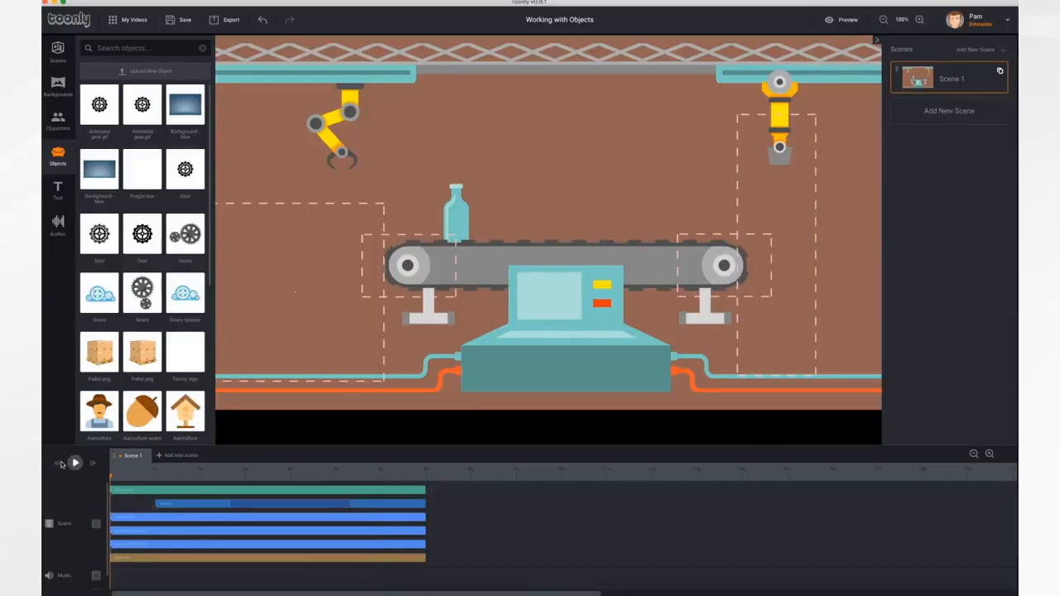
- Play back the conveyor belt scene from the start
click(74, 463)
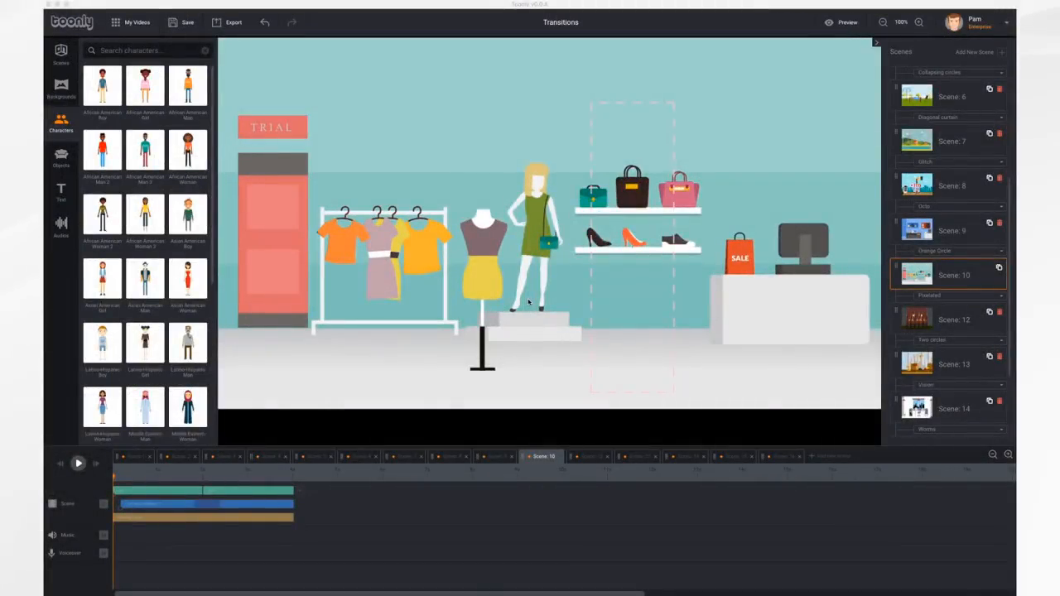
- Look through the project's scenes one after another, from Scene 1 through Scene 5, then Scene 9 and Scene 10
click(132, 456)
click(178, 456)
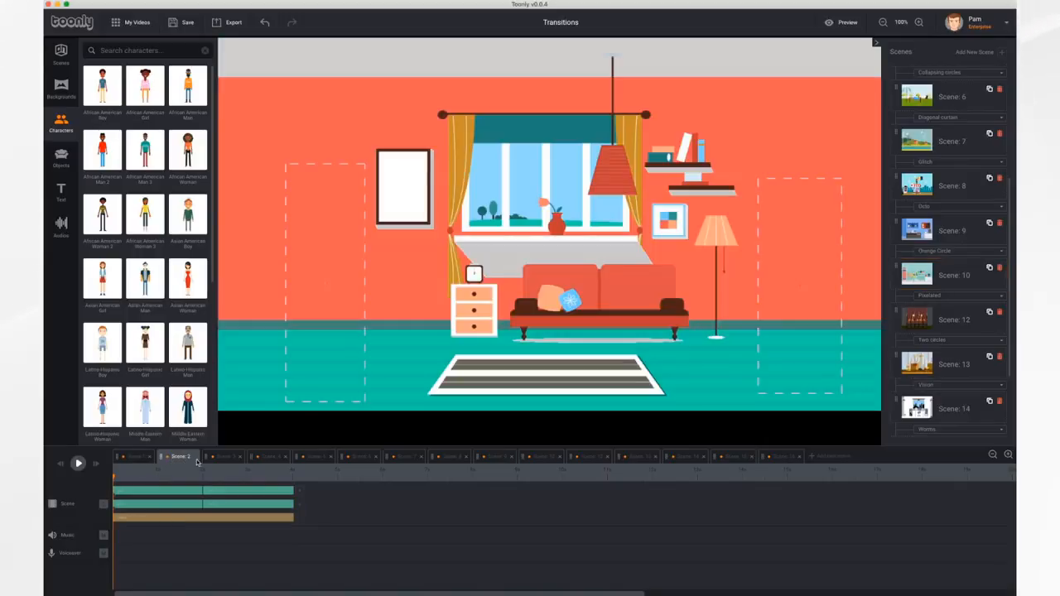
click(223, 458)
click(269, 457)
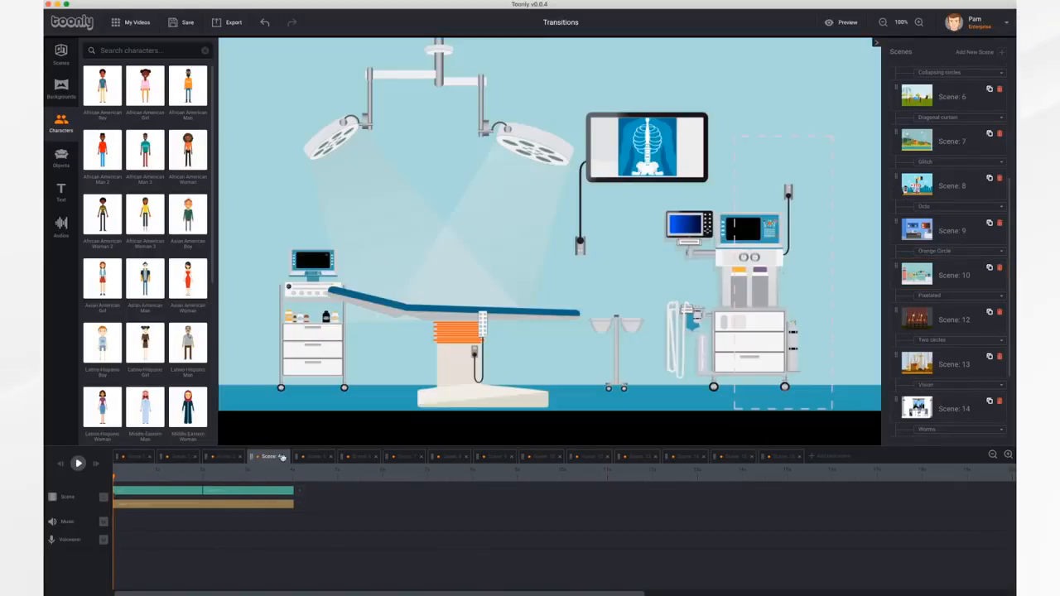
click(313, 458)
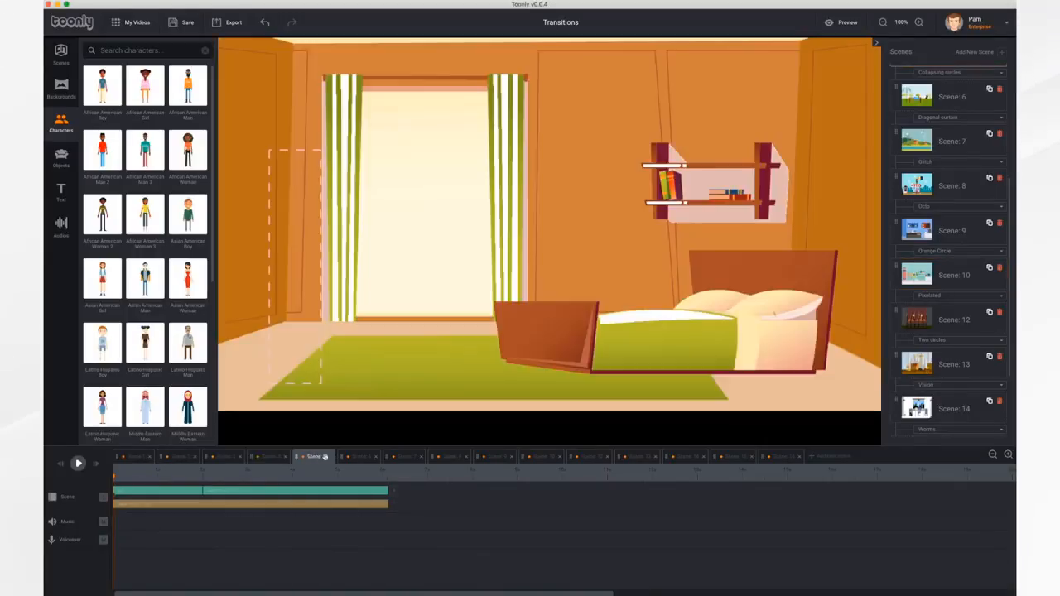
click(496, 457)
click(537, 458)
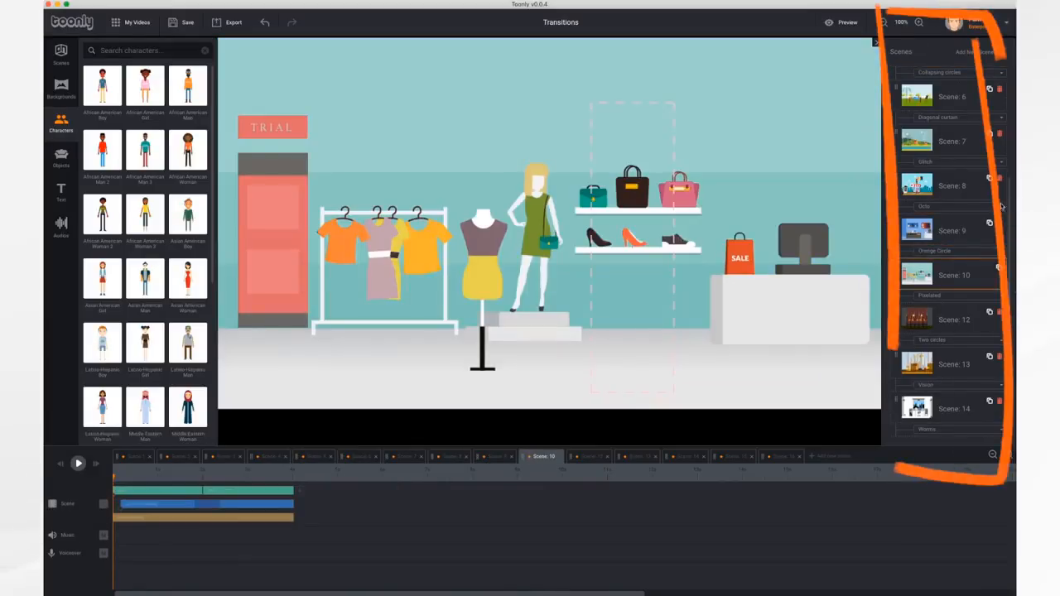
- Review the available transitions between Scene 1 and Scene 2 and choose Slide Down
scroll(948, 207, up, 6)
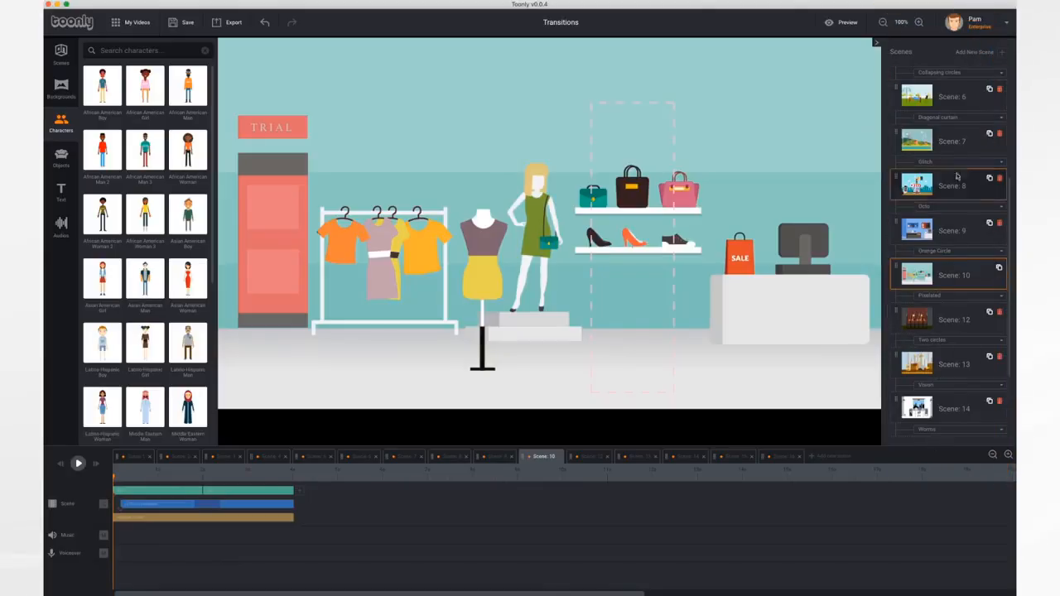
scroll(948, 120, down, 6)
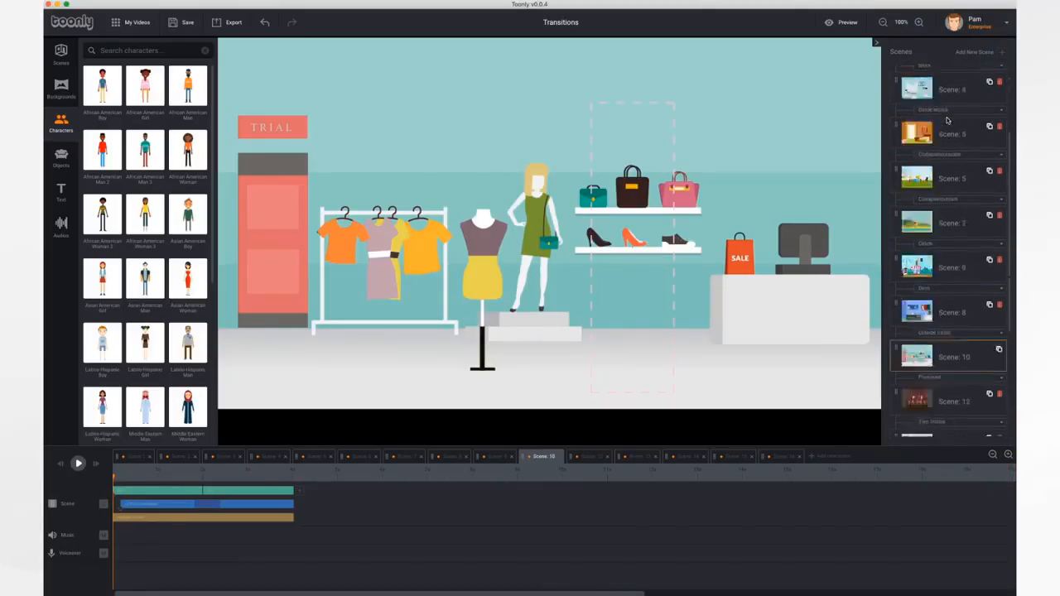
scroll(948, 121, up, 6)
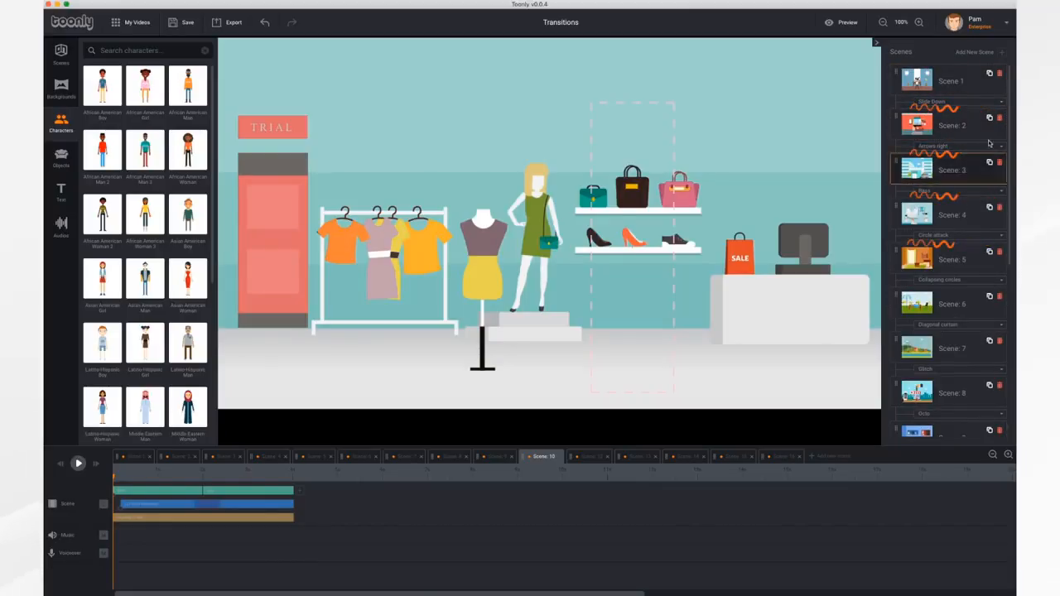
click(1001, 102)
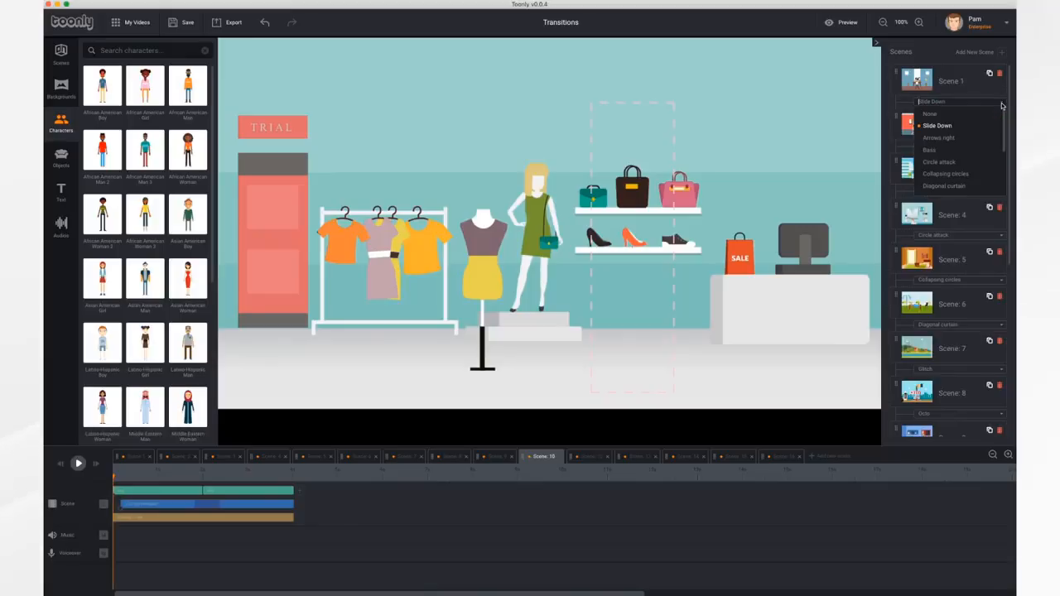
scroll(981, 140, down, 5)
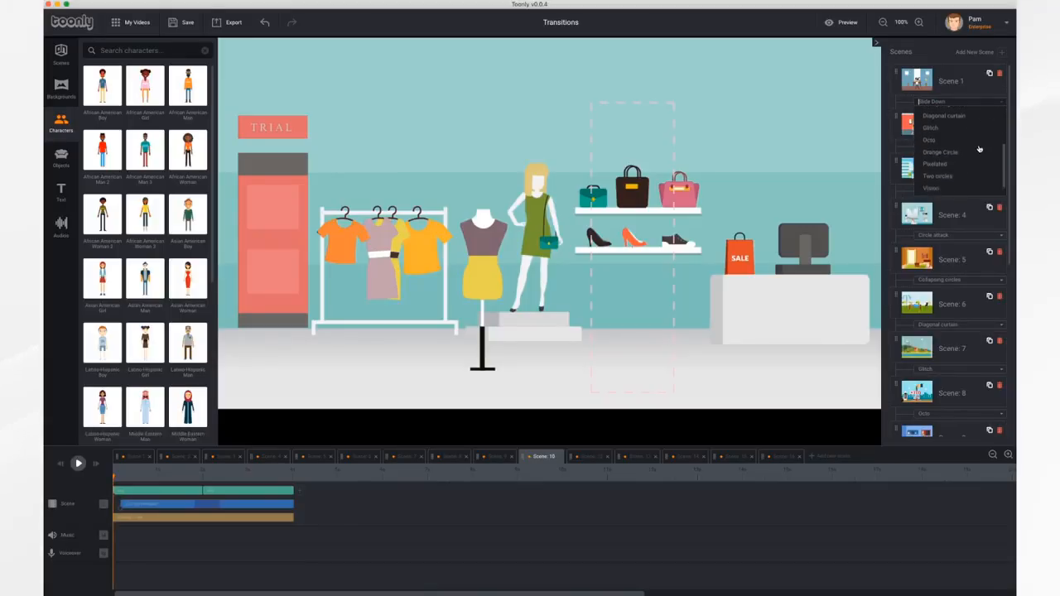
scroll(977, 145, up, 5)
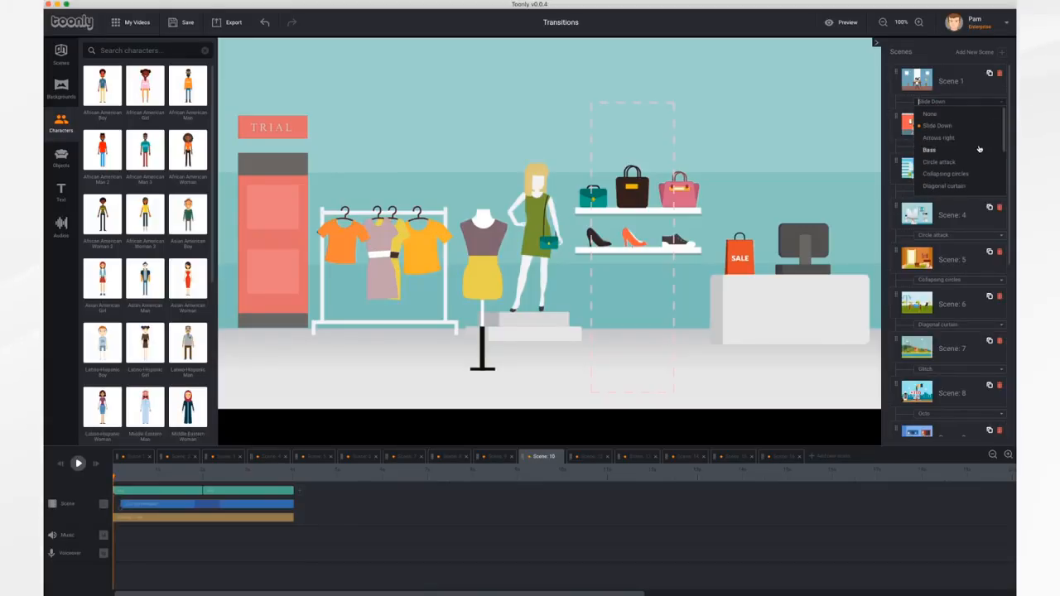
click(959, 128)
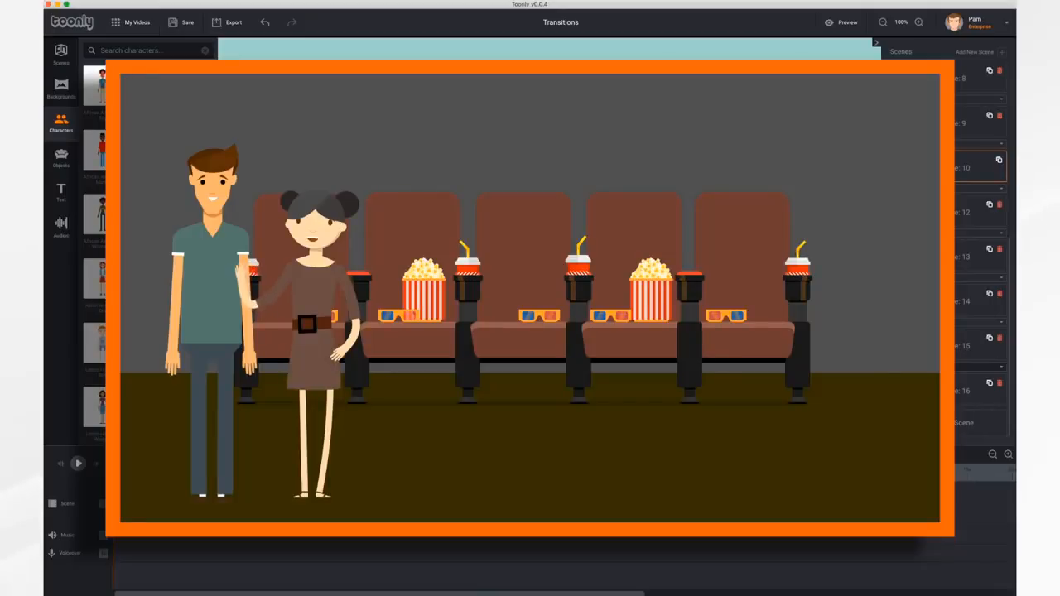
scroll(961, 248, up, 5)
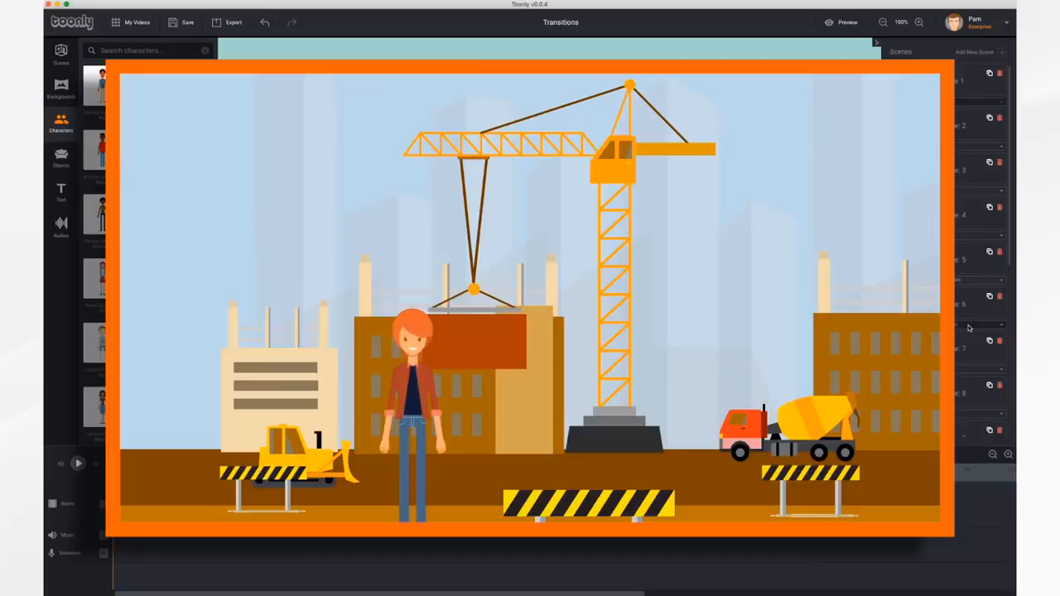
scroll(968, 328, down, 3)
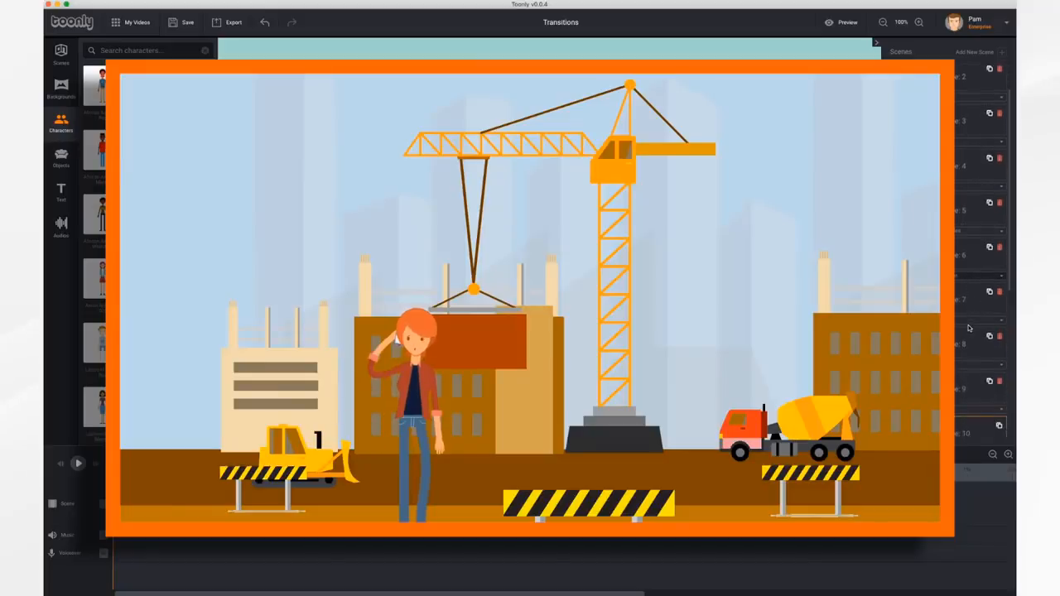
scroll(963, 296, down, 3)
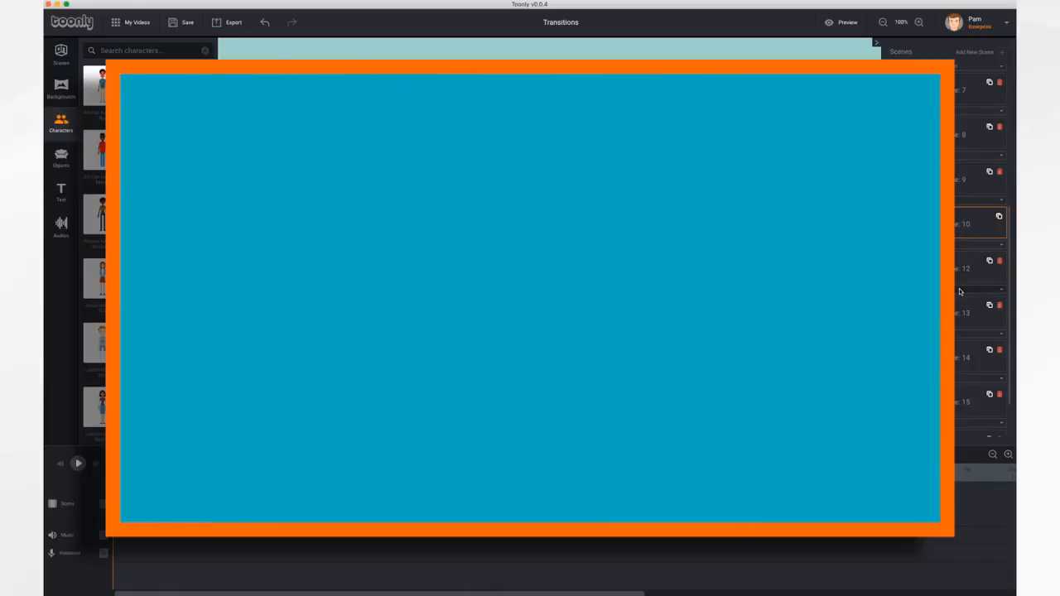
scroll(960, 292, down, 1)
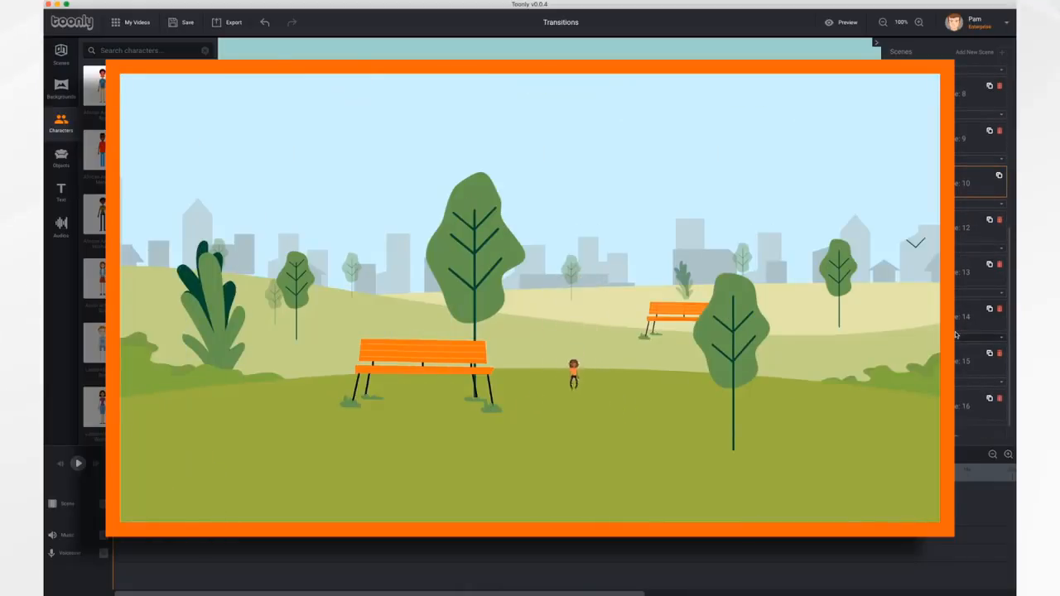
scroll(960, 366, down, 1)
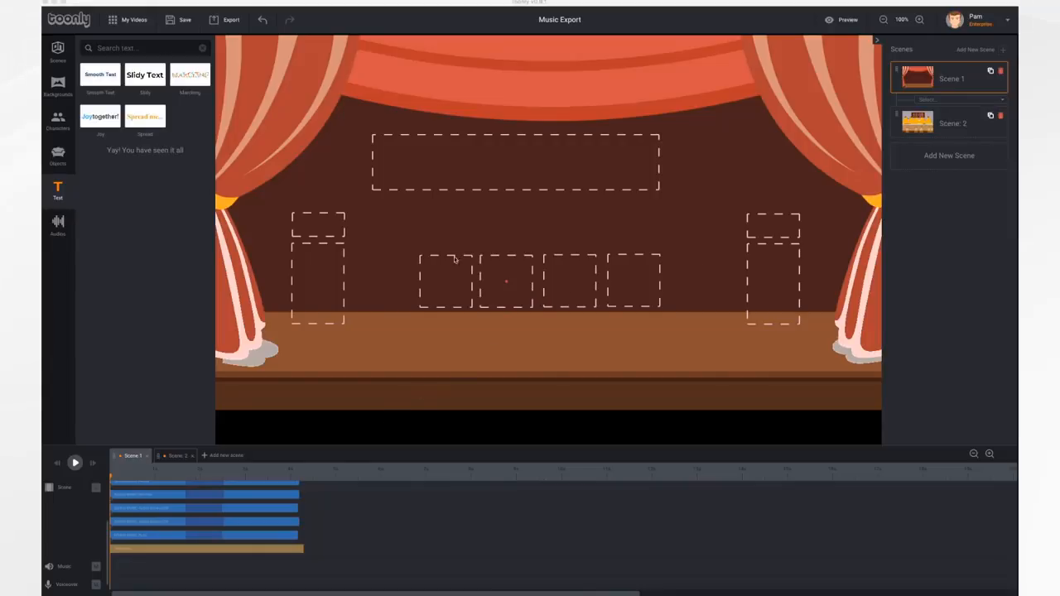
- Add the Broken Glass audio to the music track of Scene 1 and select its clip
click(59, 226)
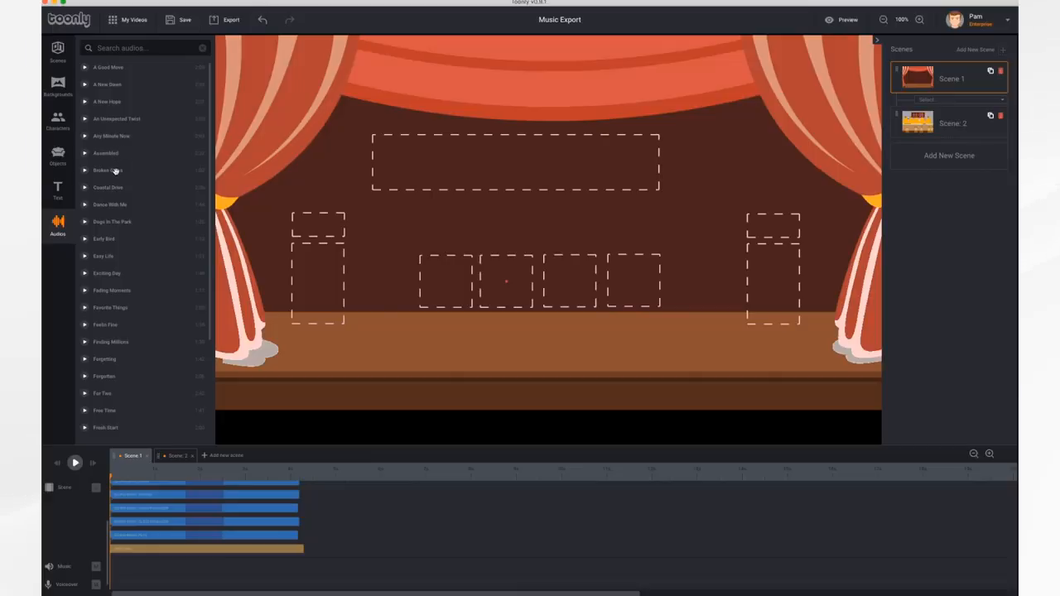
drag(114, 170, 114, 570)
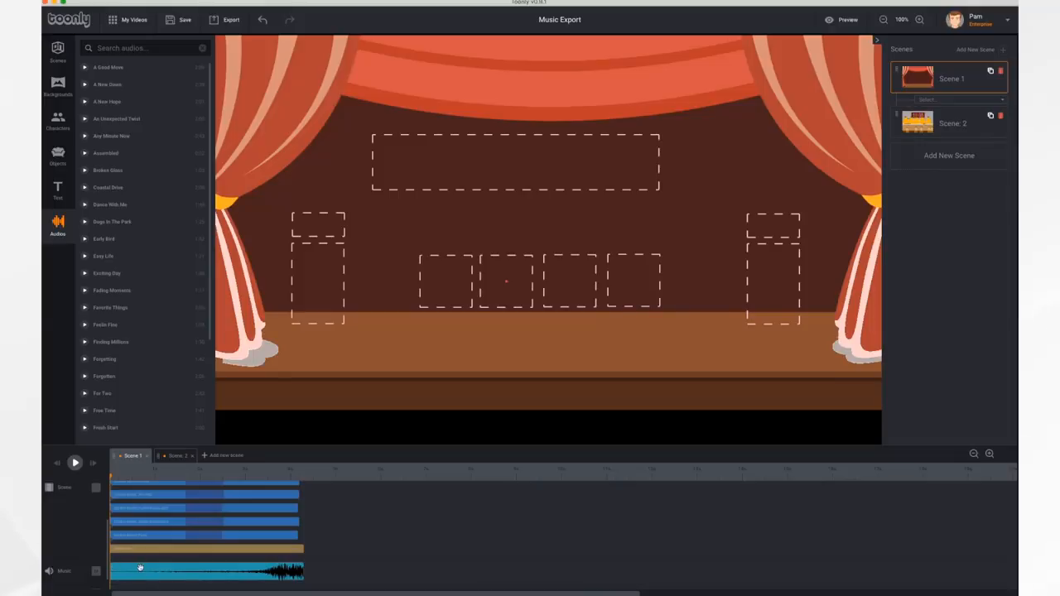
click(139, 568)
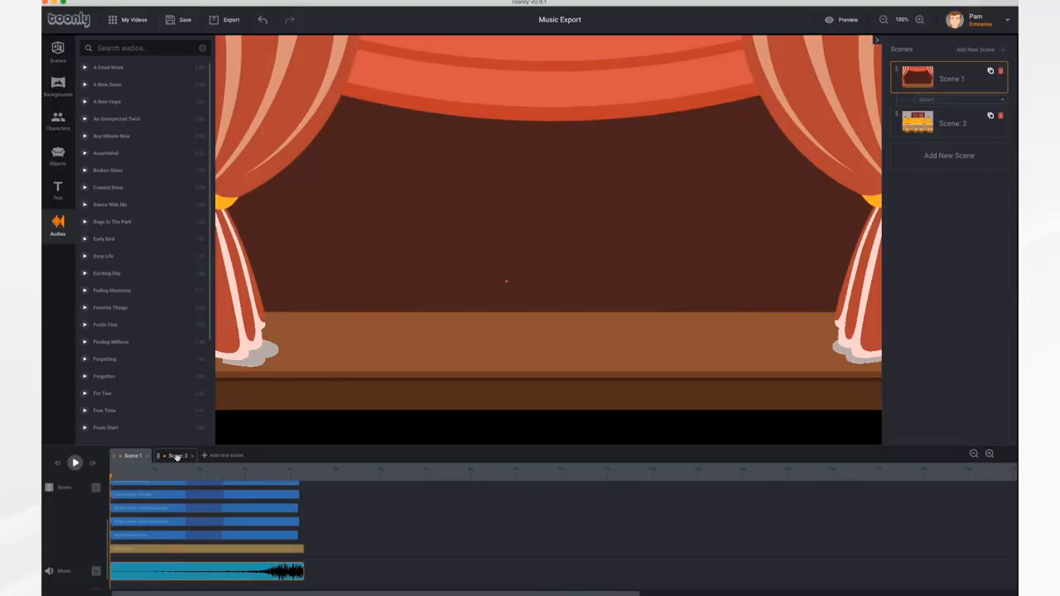
- Compare the music tracks of Scene 2 and Scene 1 to examine how the audio spans both scenes
click(176, 455)
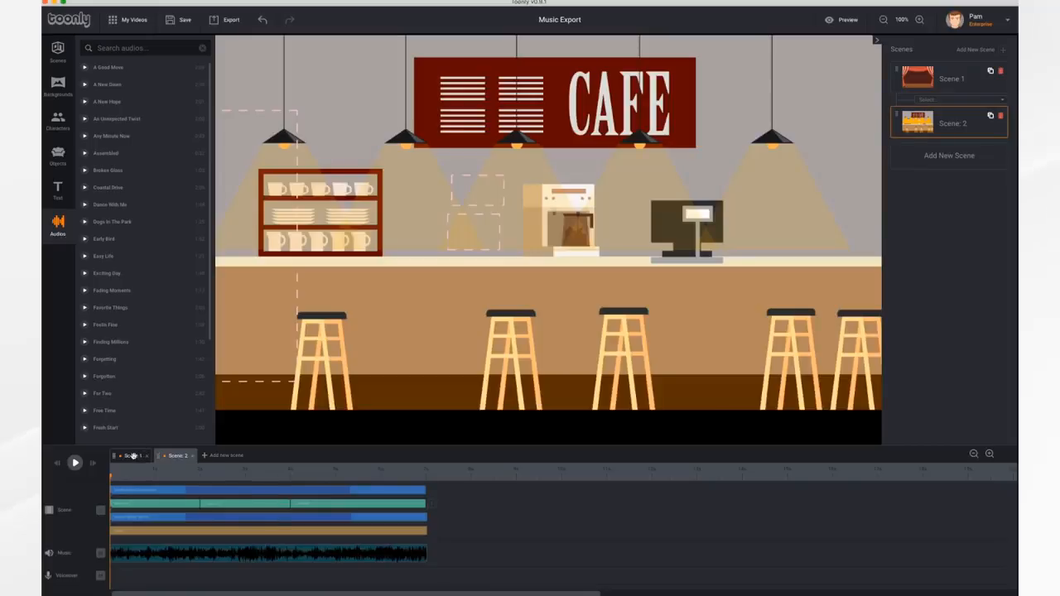
click(135, 456)
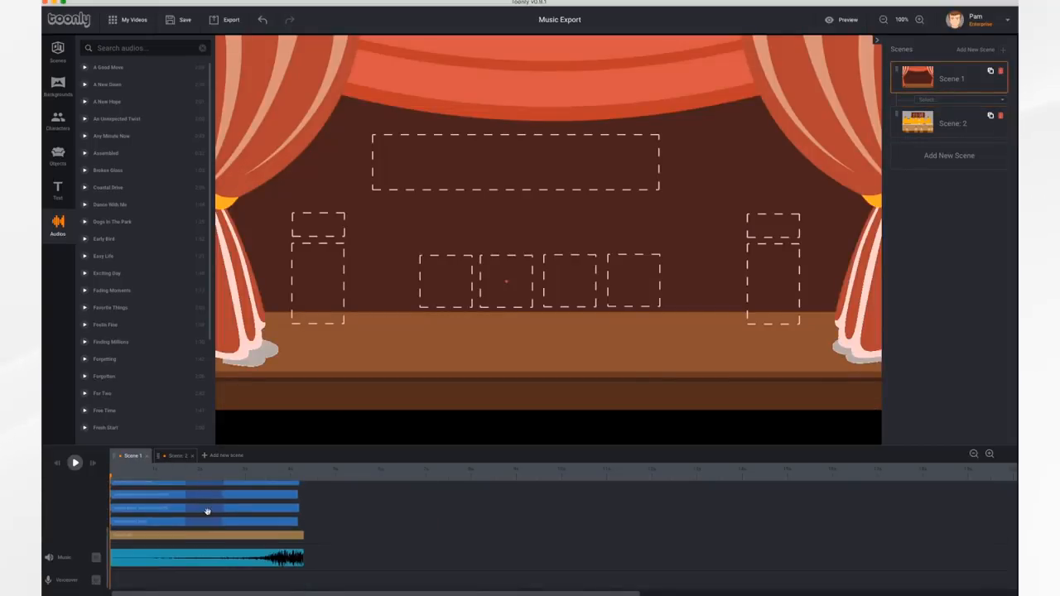
click(176, 455)
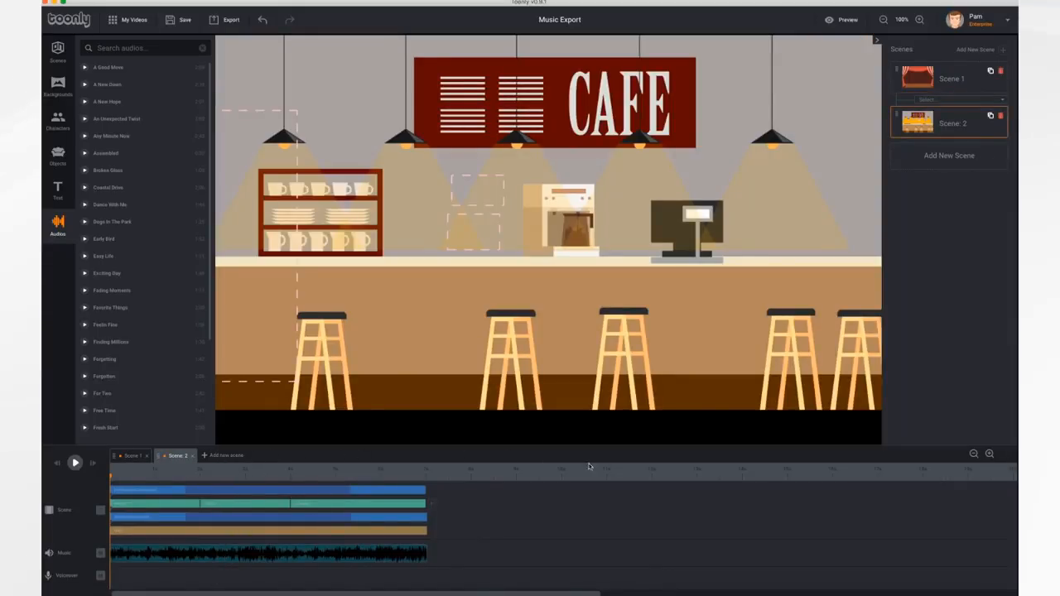
click(134, 456)
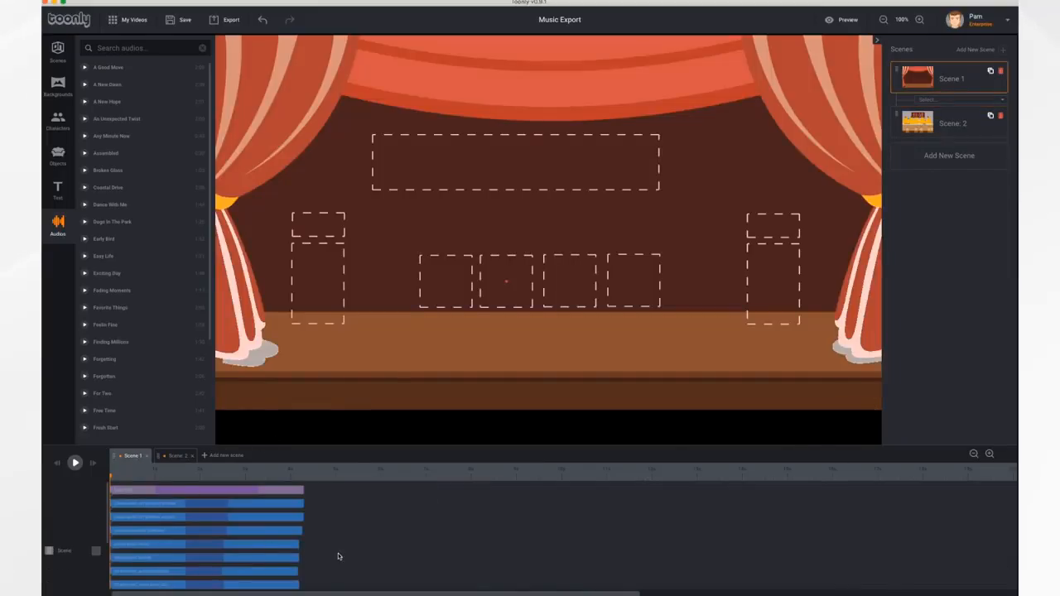
- Lower the Scene 1 music clip's volume to about one fifth, disable Playthrough and save the sound settings
scroll(338, 556, down, 3)
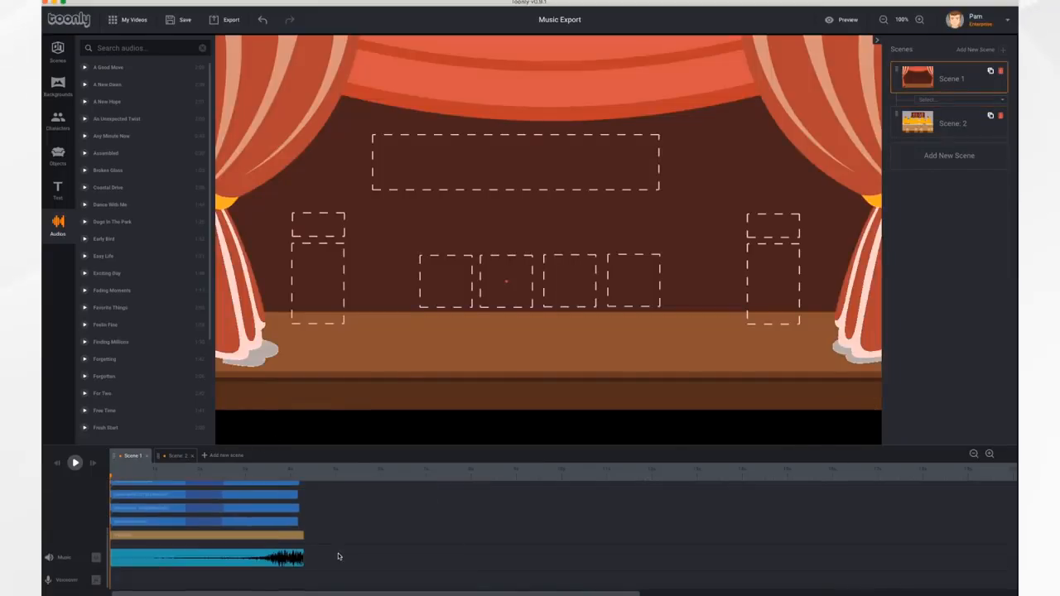
click(212, 560)
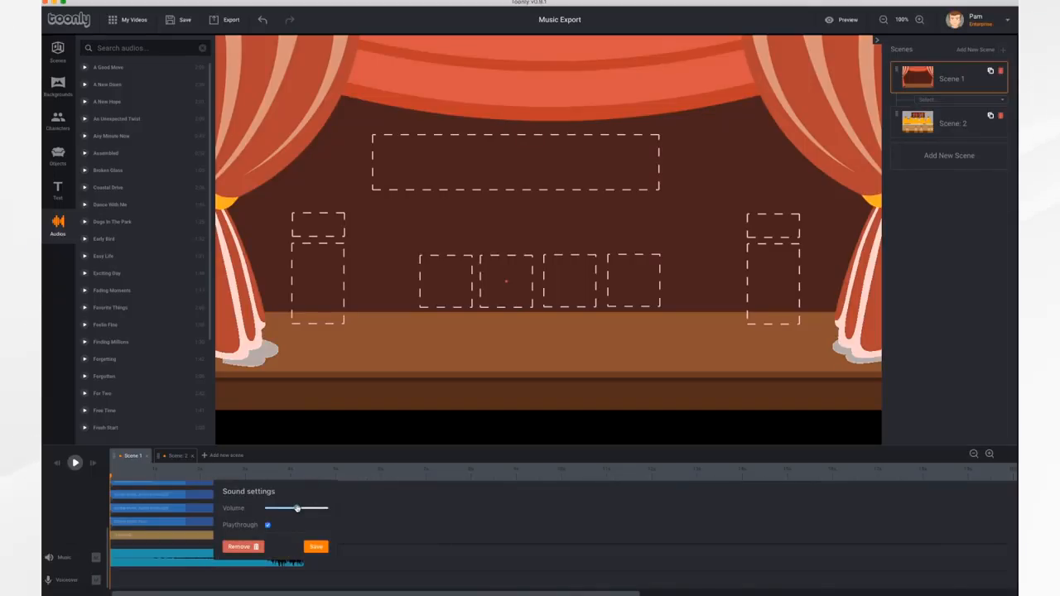
mouse_move(297, 508)
mouse_down()
mouse_move(270, 509)
mouse_move(325, 509)
mouse_move(278, 508)
mouse_up()
click(269, 530)
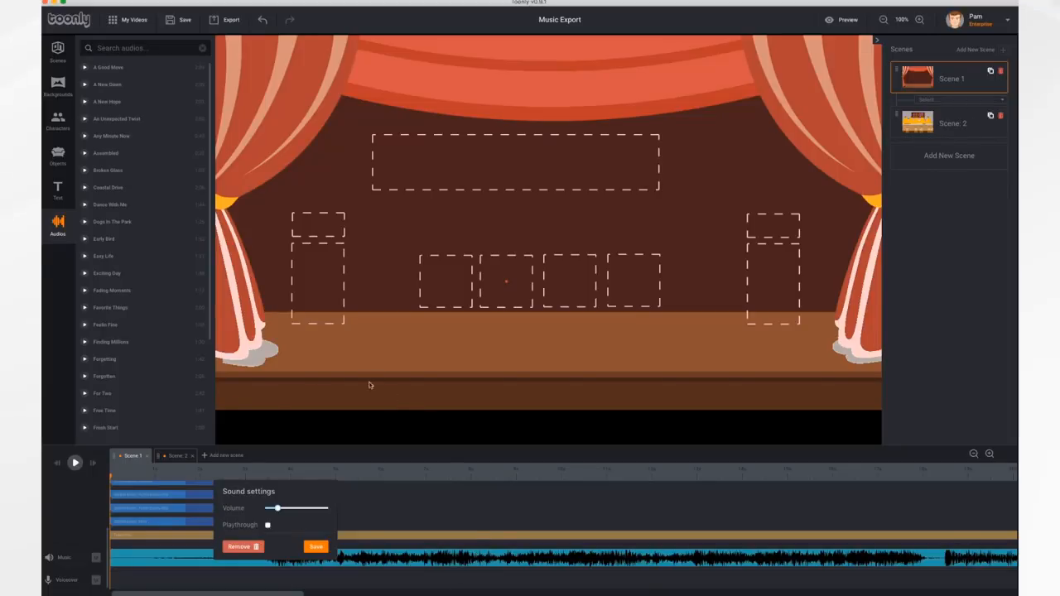
click(316, 547)
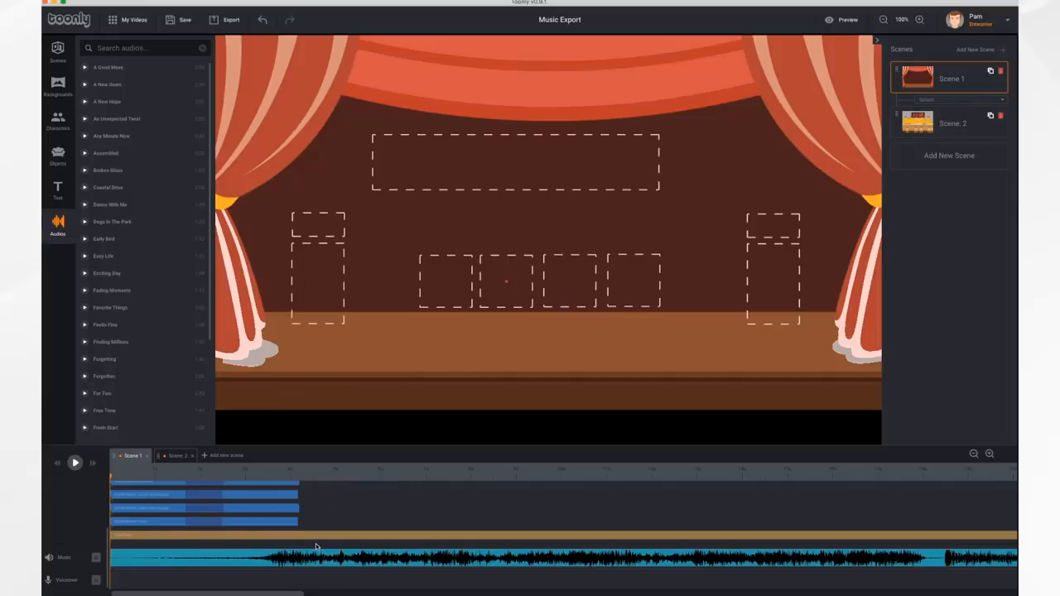
- Check the music track of Scene 2, then enable Playthrough for the Scene 1 music clip and save the sound settings
click(175, 456)
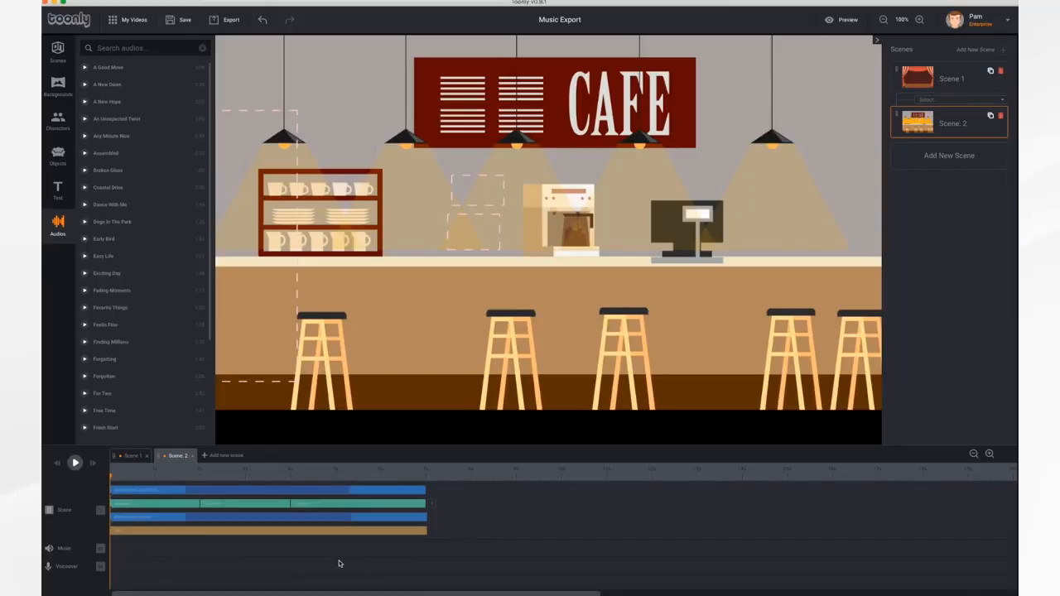
click(132, 456)
scroll(192, 521, down, 3)
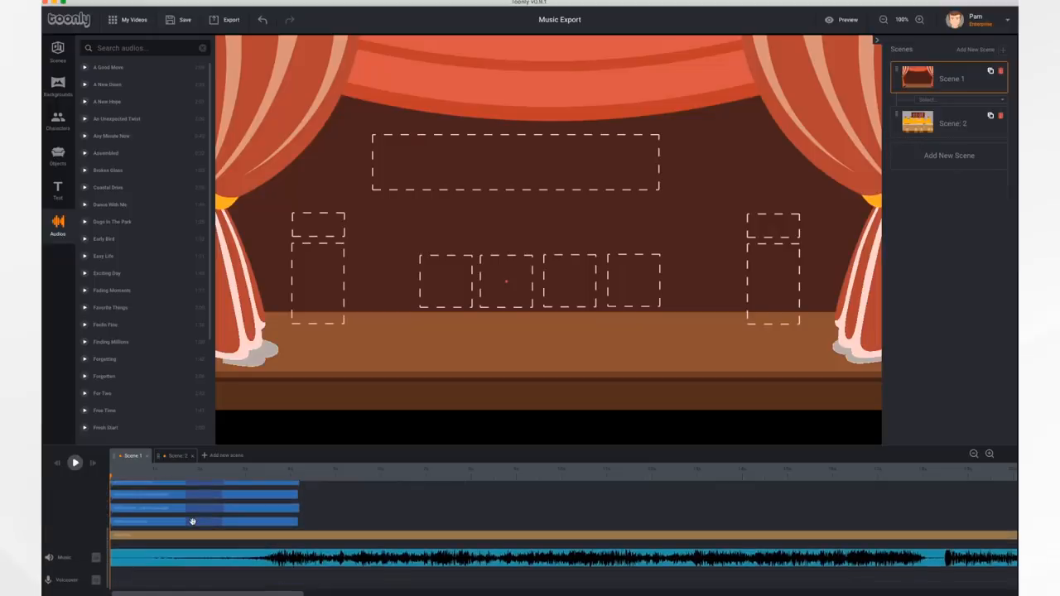
click(215, 557)
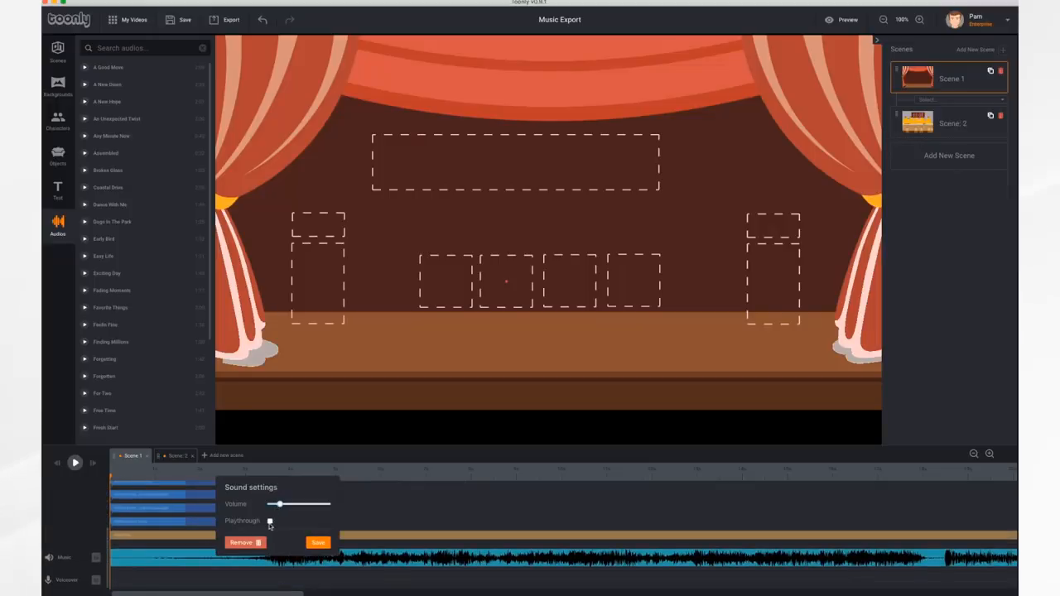
click(269, 523)
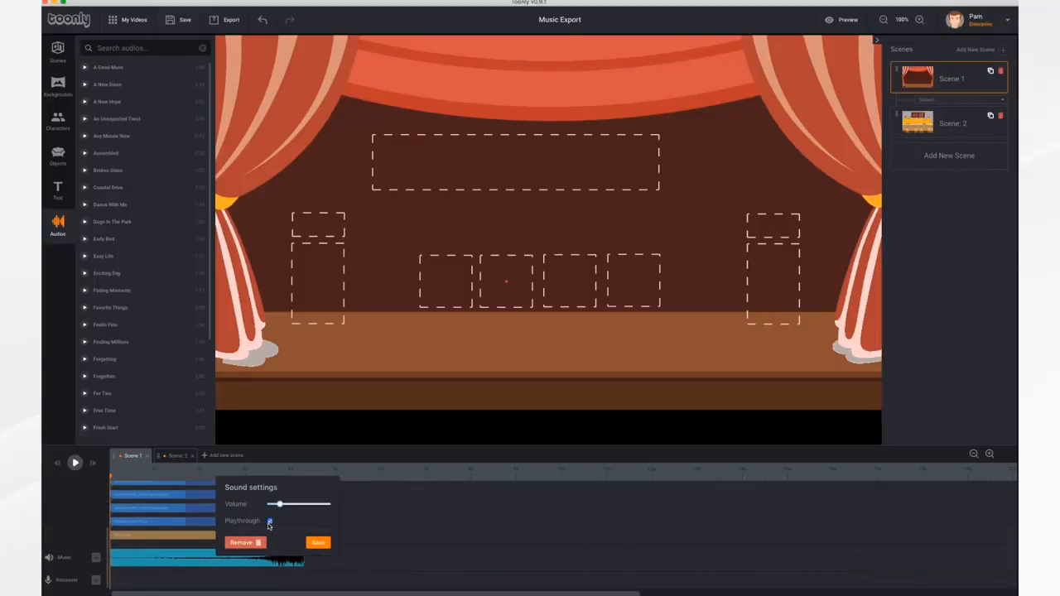
click(319, 544)
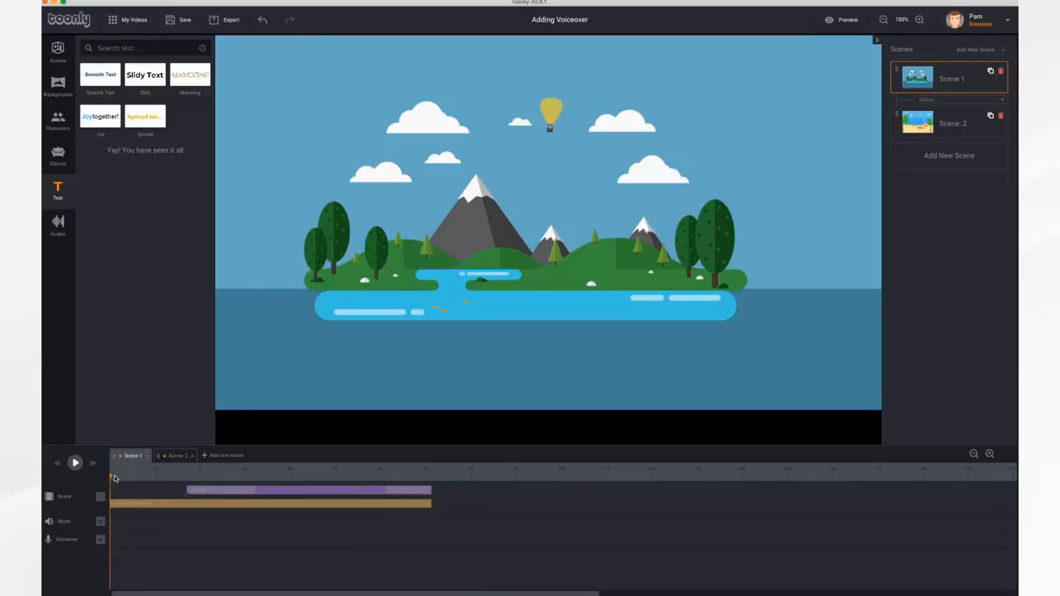
- Record a voiceover in Scene 1, starting where the Book Your Getaway Today text clip begins
drag(111, 478, 188, 479)
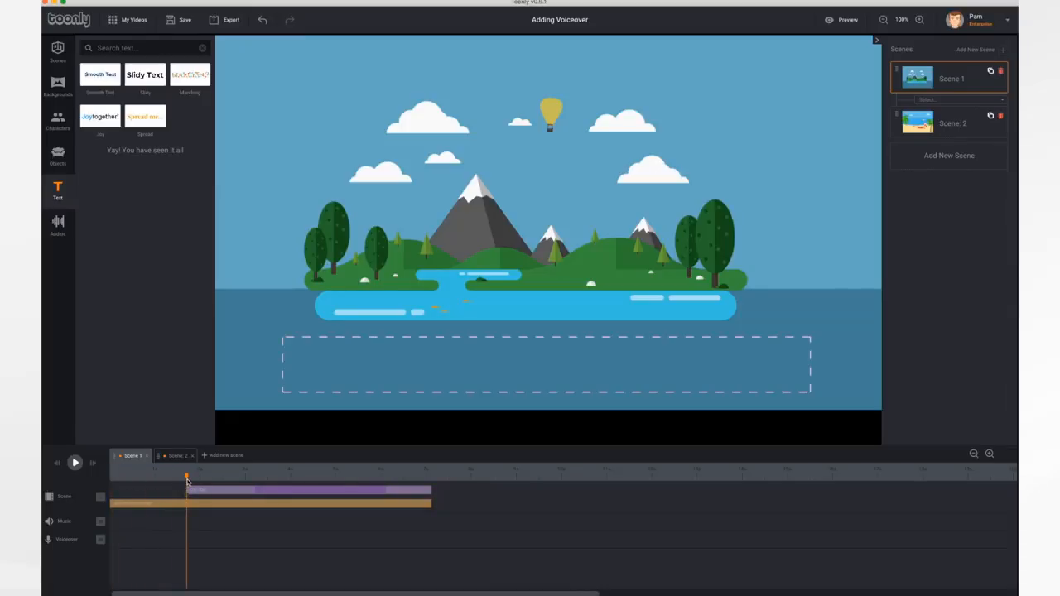
click(49, 540)
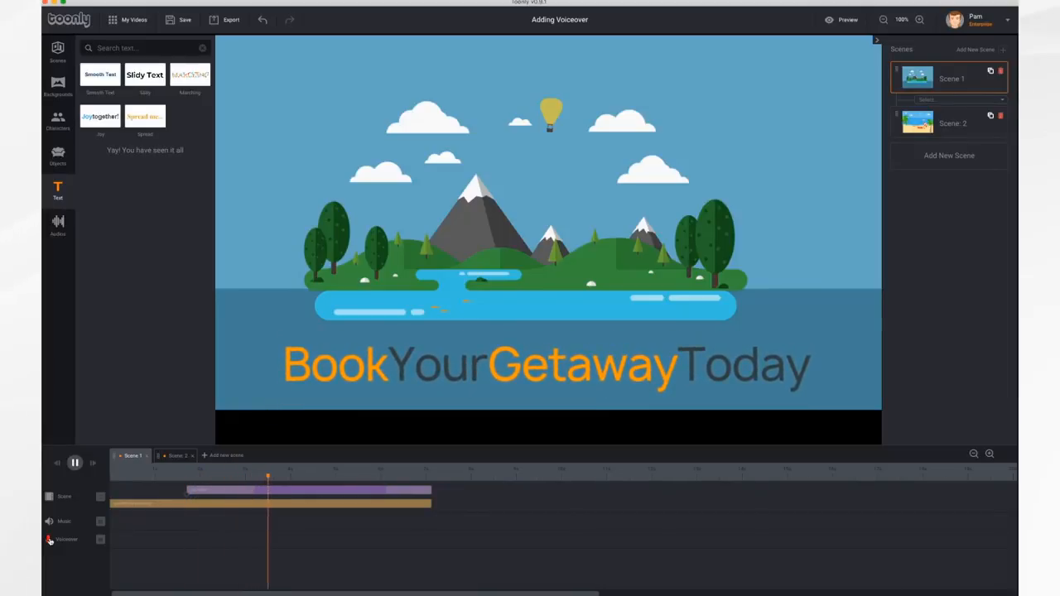
click(49, 541)
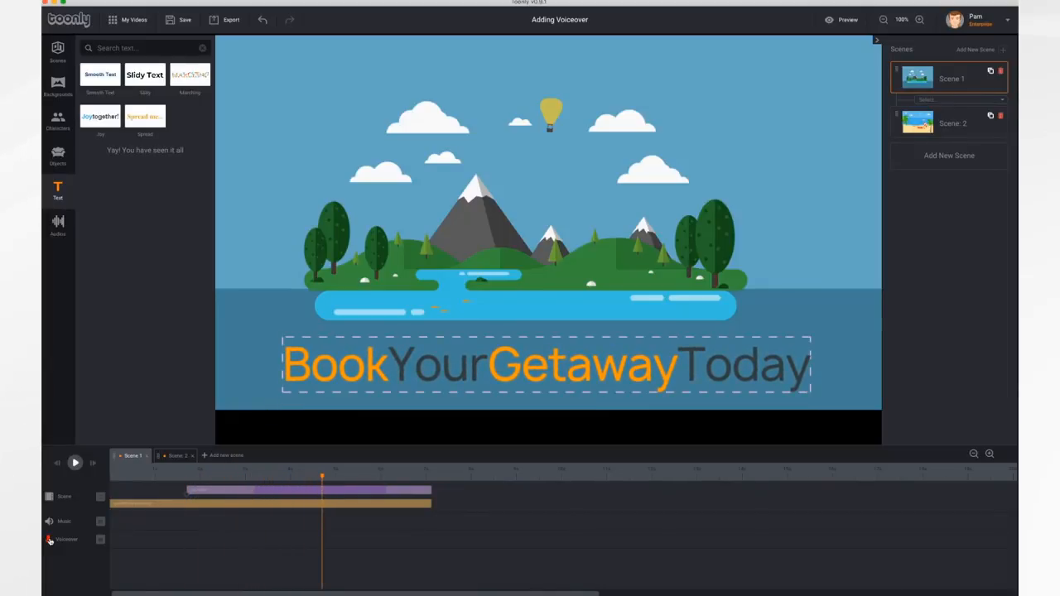
click(49, 540)
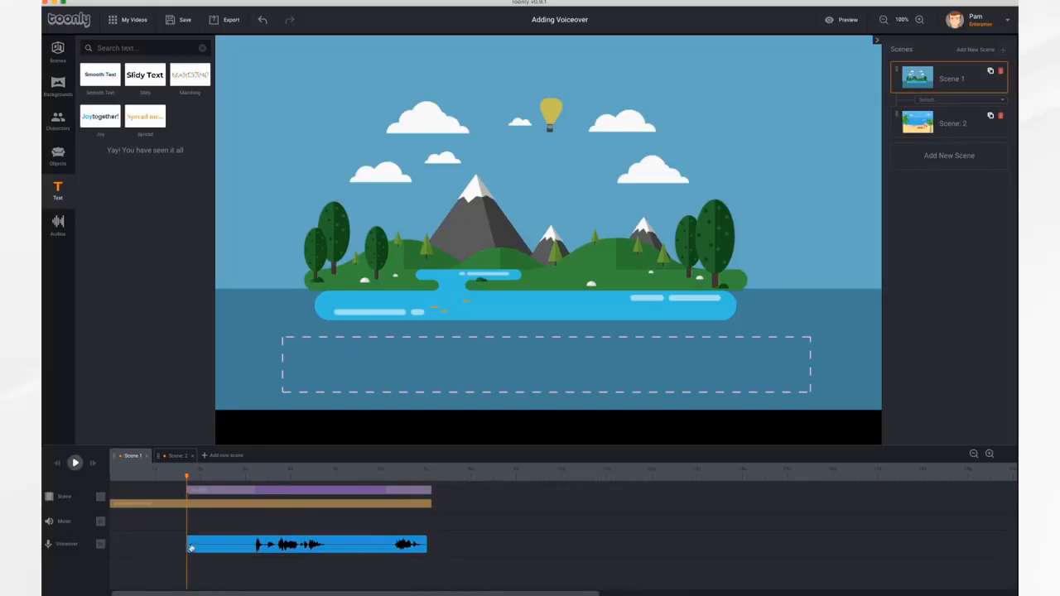
- Trim both ends of the voiceover clip, align it with the start of the text clip and play the scene
drag(189, 541, 254, 546)
mouse_move(244, 547)
mouse_down()
mouse_move(233, 548)
mouse_move(251, 548)
mouse_up()
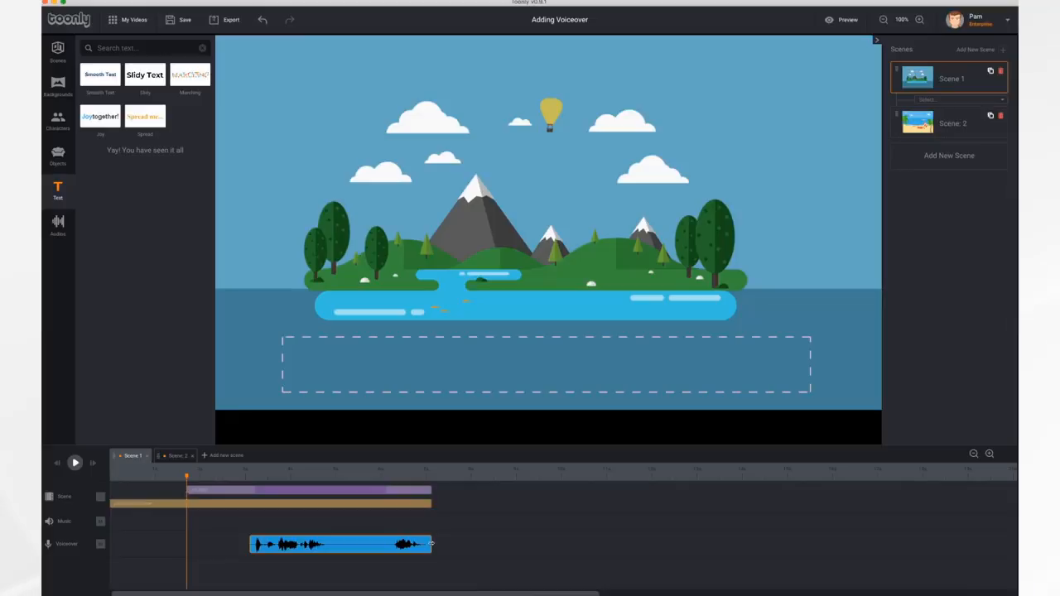
drag(432, 544, 246, 544)
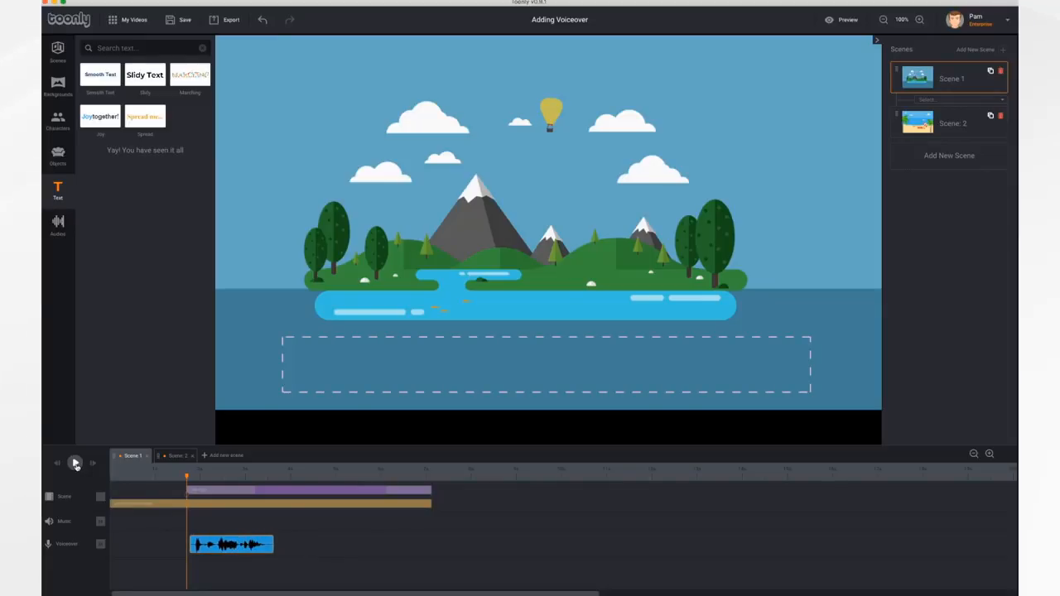
click(76, 463)
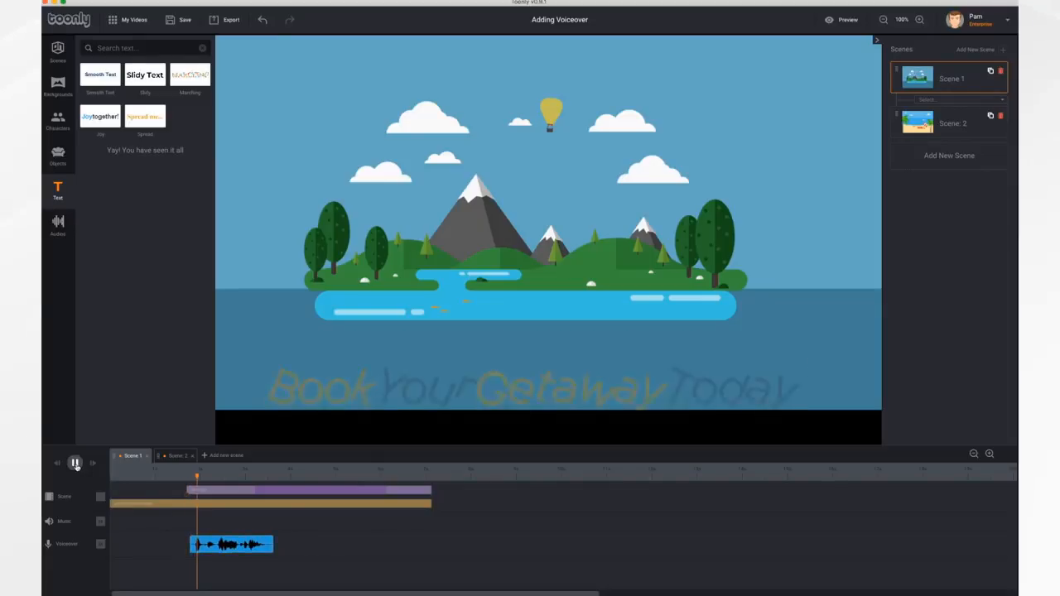
- Mute and unmute the voiceover and music tracks of Scene 1
click(100, 545)
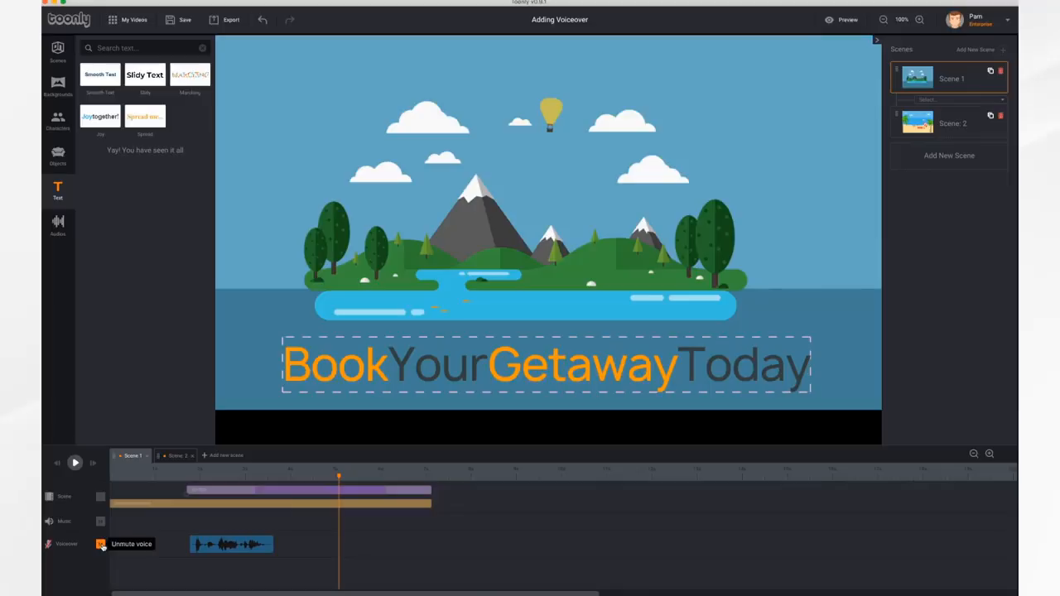
click(101, 545)
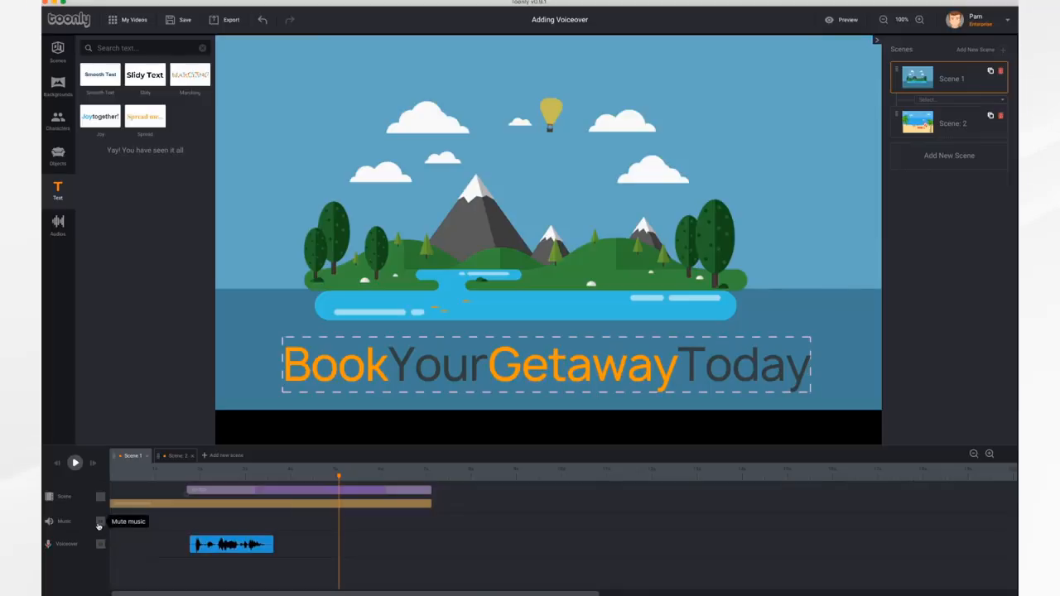
click(99, 522)
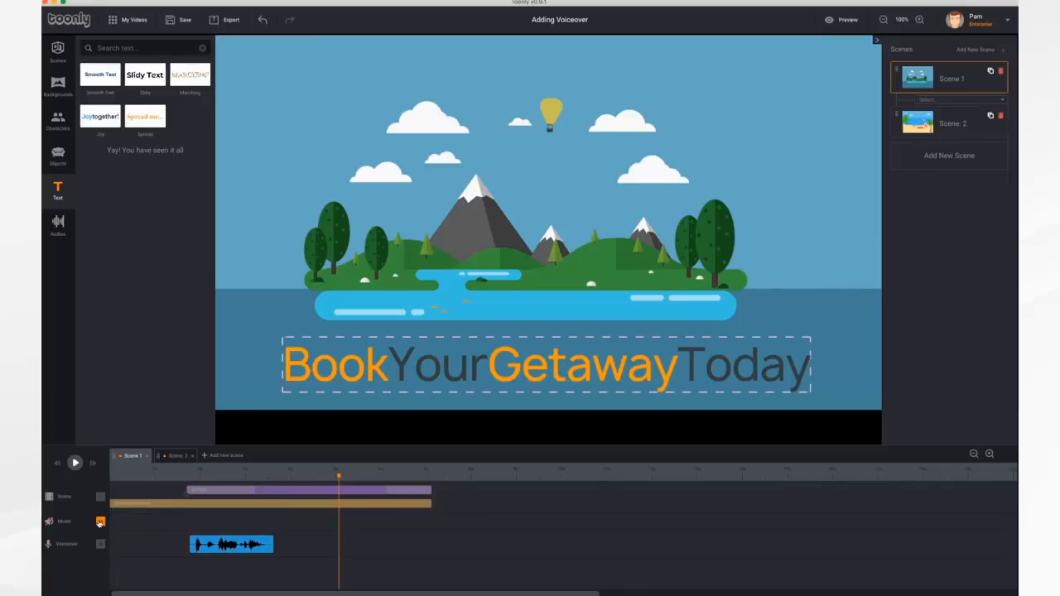
click(99, 522)
click(100, 545)
click(100, 544)
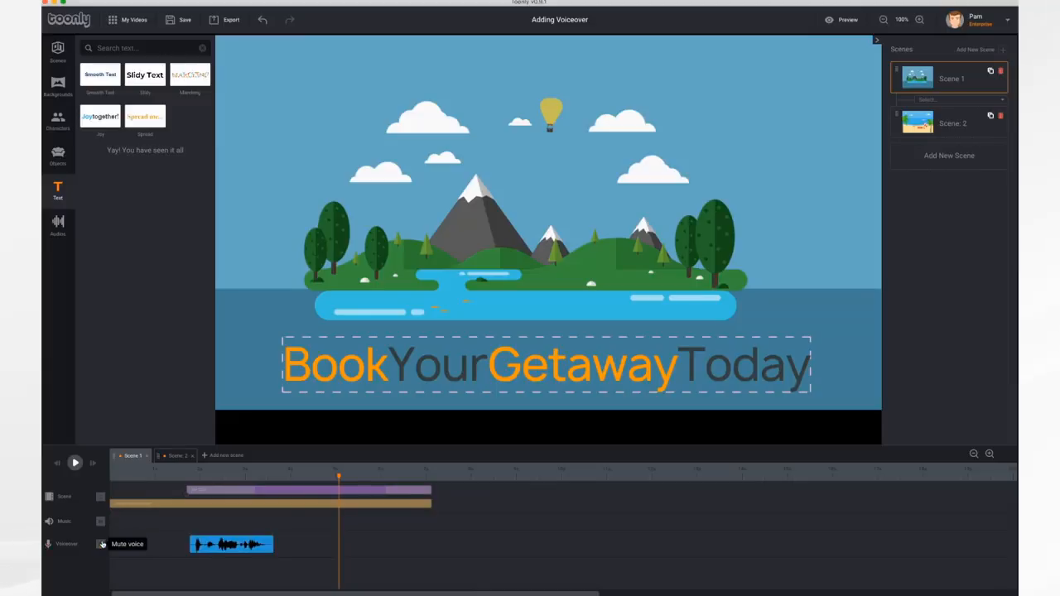
- Raise the voiceover clip's volume to slightly above half and close its sound settings
click(245, 545)
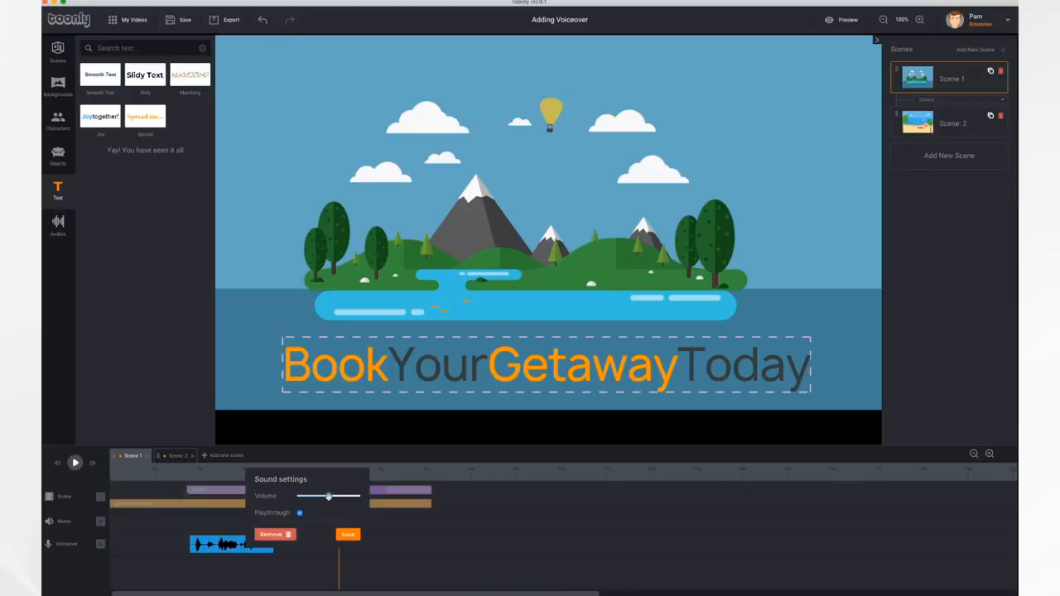
mouse_move(329, 496)
mouse_down()
mouse_move(308, 497)
mouse_move(352, 498)
mouse_move(300, 499)
mouse_move(332, 502)
mouse_up()
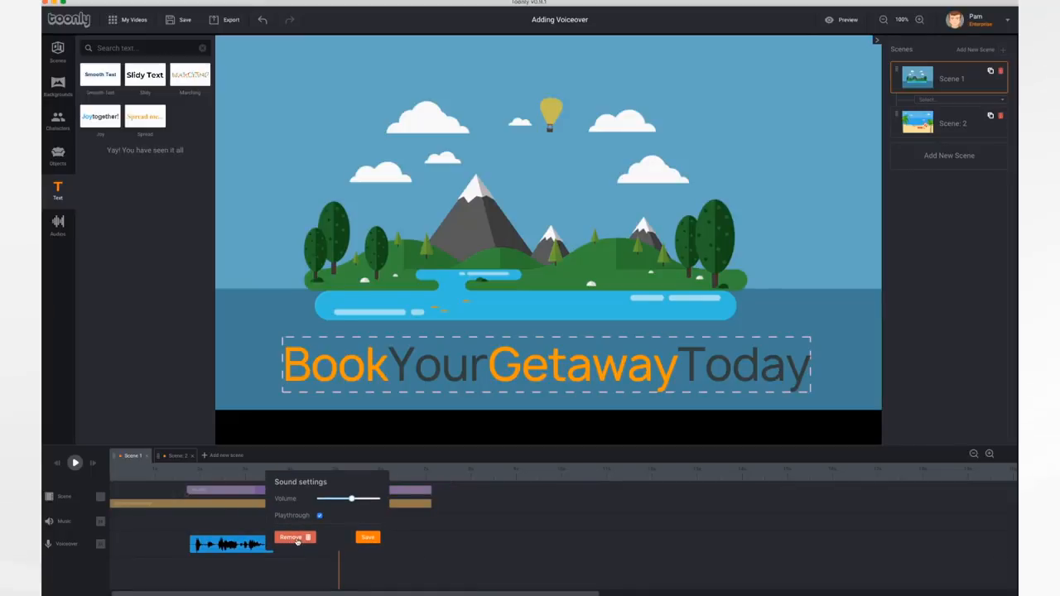
click(427, 536)
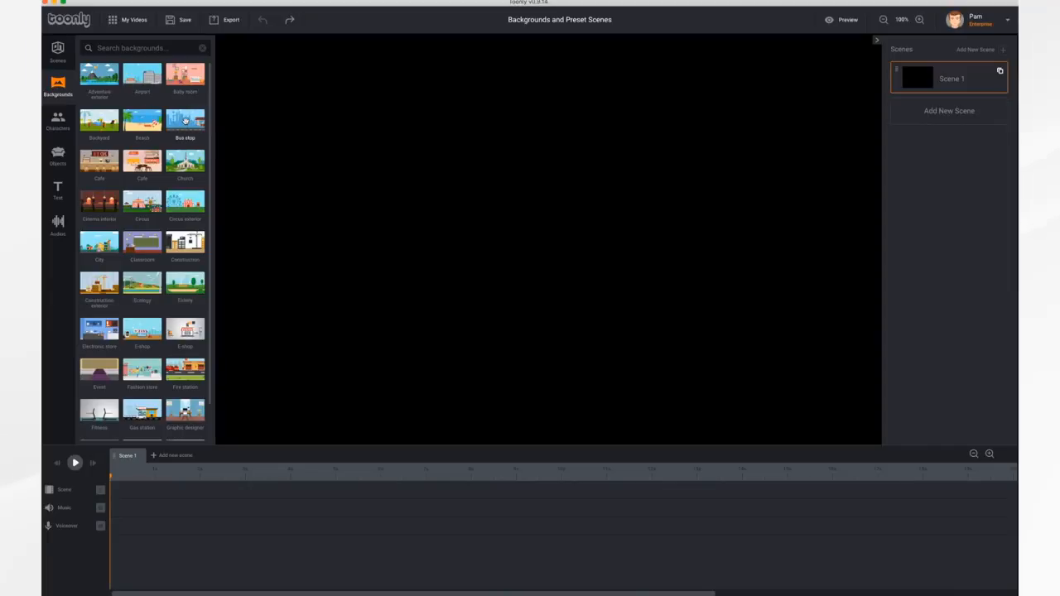
- Switch to the Backgrounds and Preset Scenes project, add the Bus stop background to Scene 1 and play the scene
drag(186, 120, 458, 208)
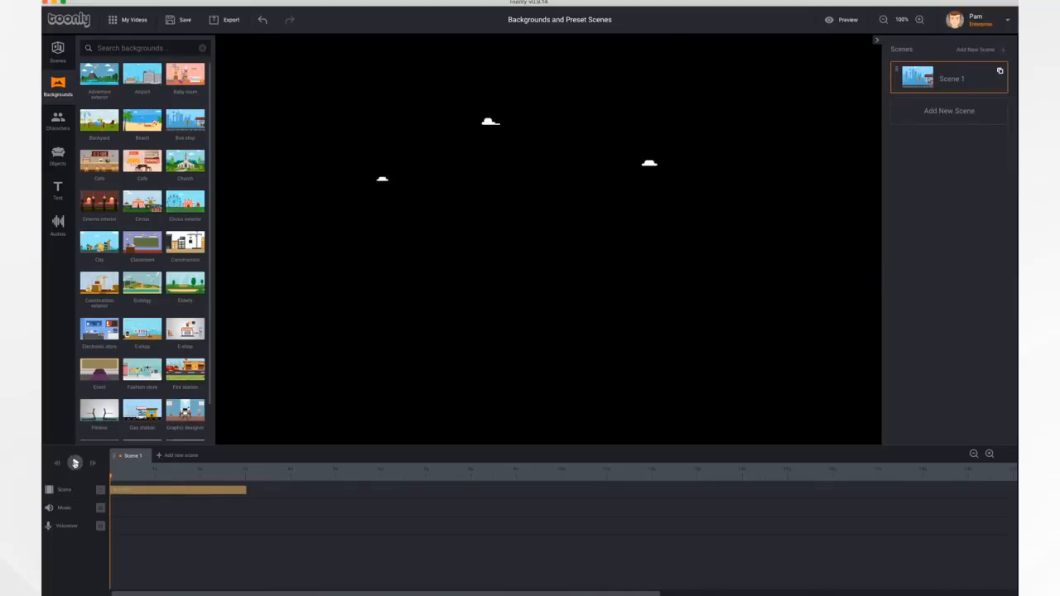
click(74, 463)
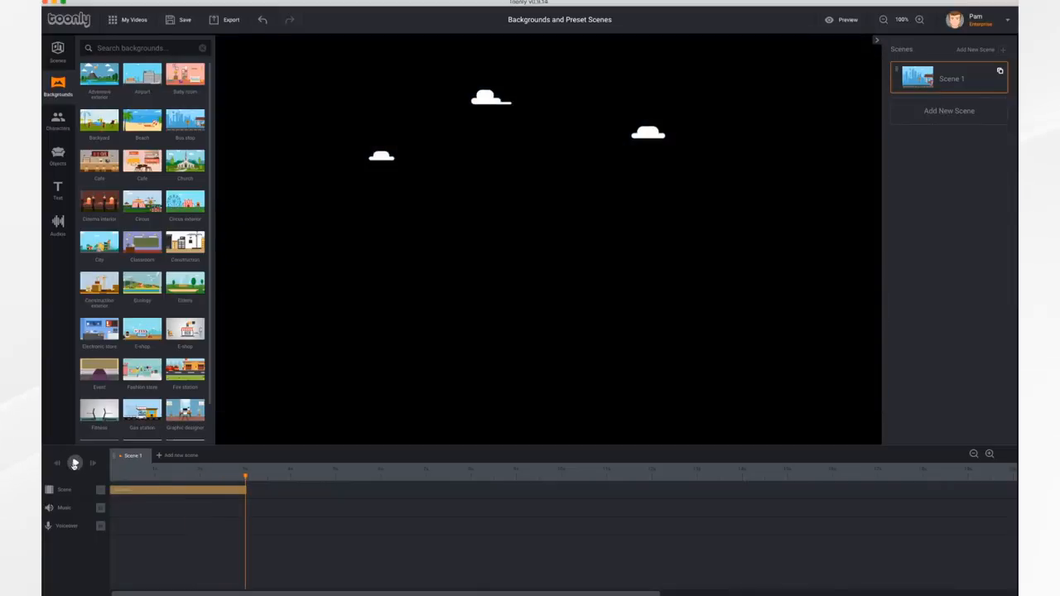
- Turn the Bus stop background's Entrance and Exit animations off and back on
click(141, 492)
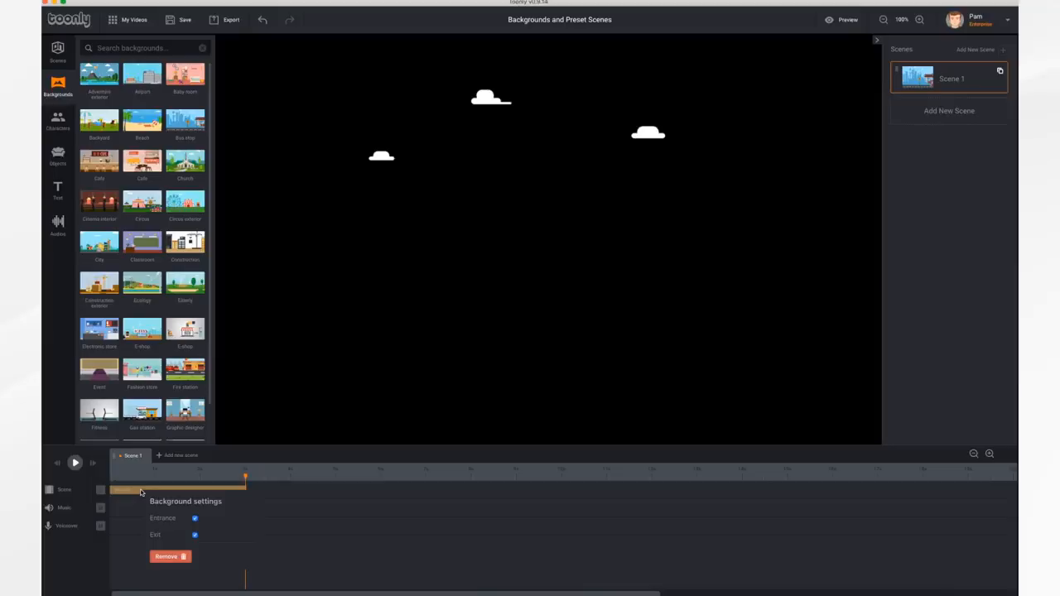
click(195, 535)
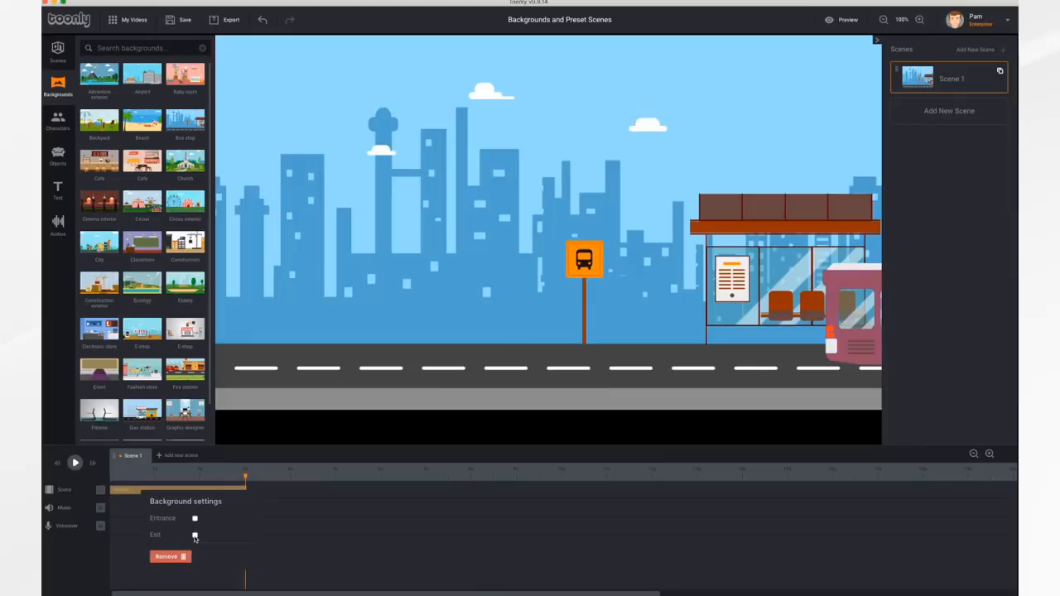
click(196, 535)
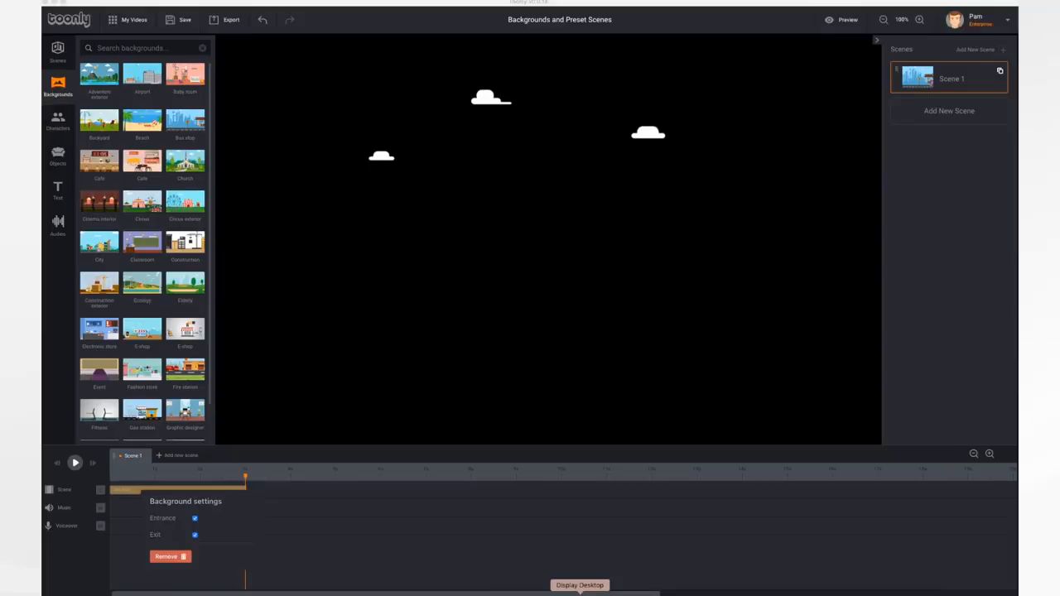
- Add a second scene with the Airport background and preview the whole video
click(179, 456)
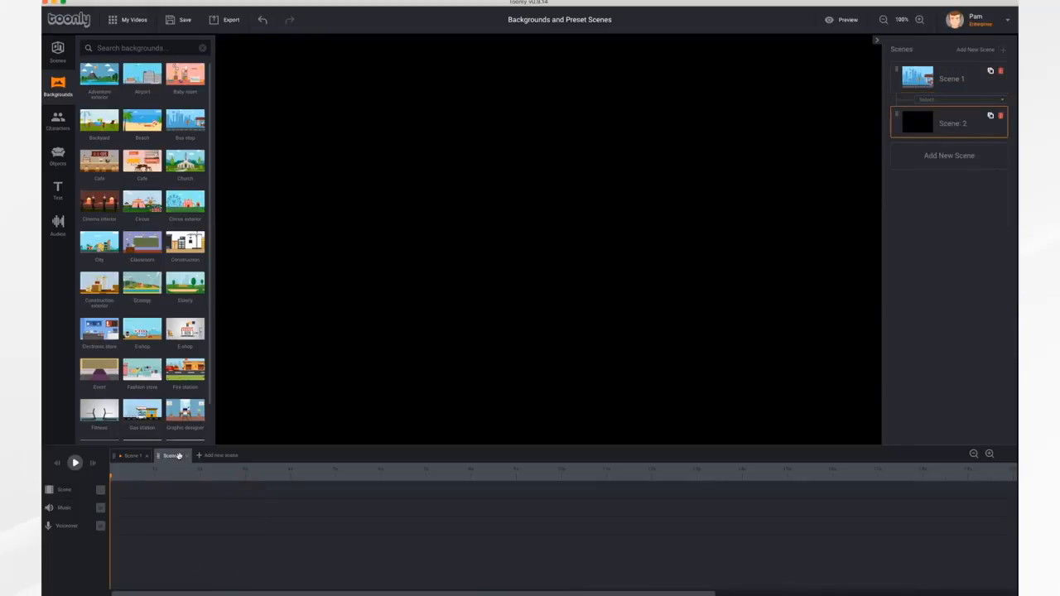
drag(142, 76, 463, 248)
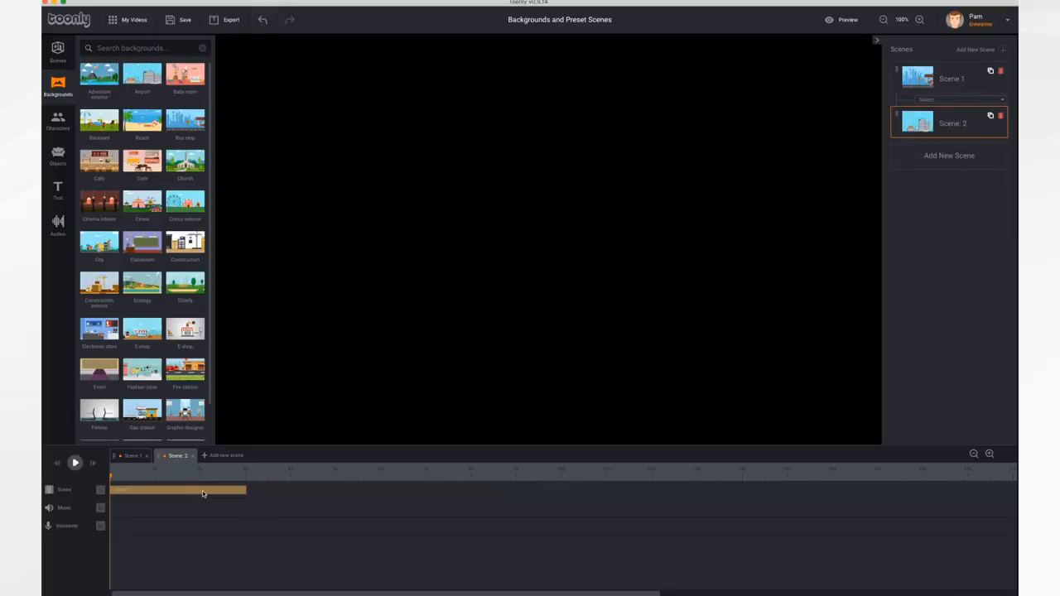
click(834, 19)
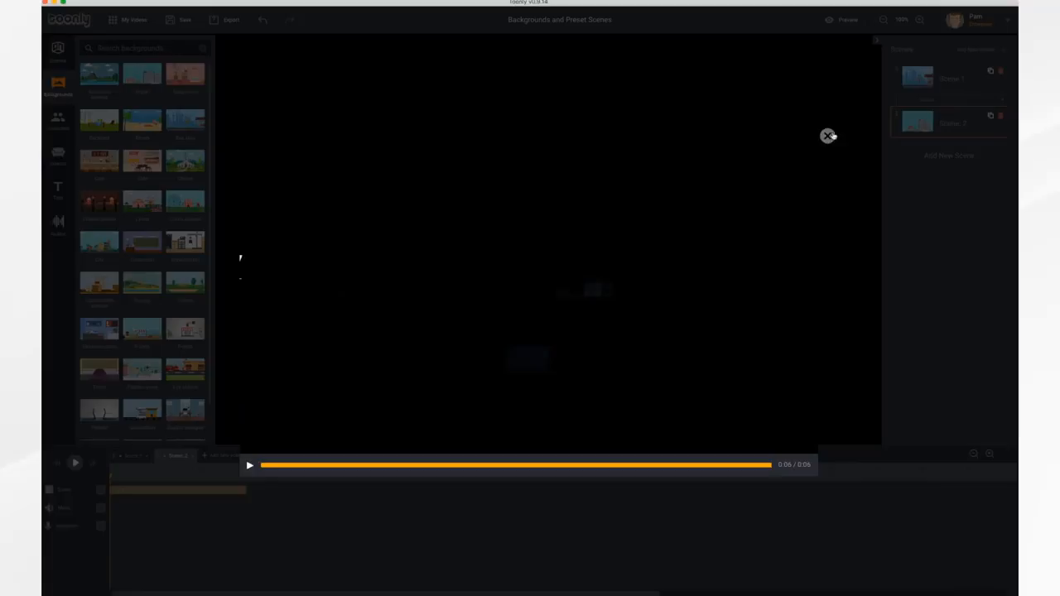
click(828, 136)
- Set the transition between Scene 1 and Scene 2 to Slide Down and preview the video
click(962, 100)
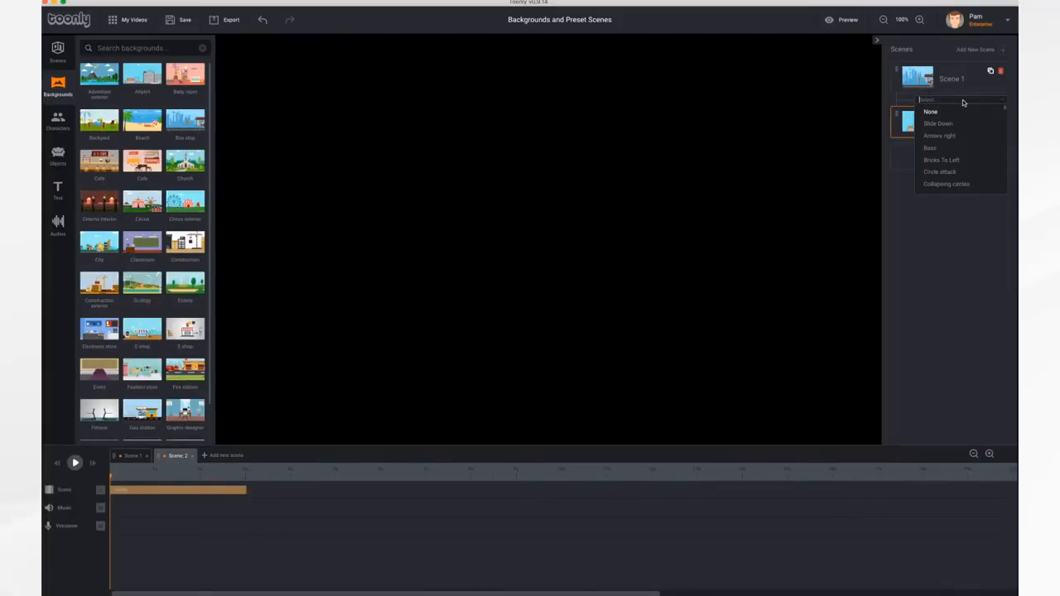
click(939, 123)
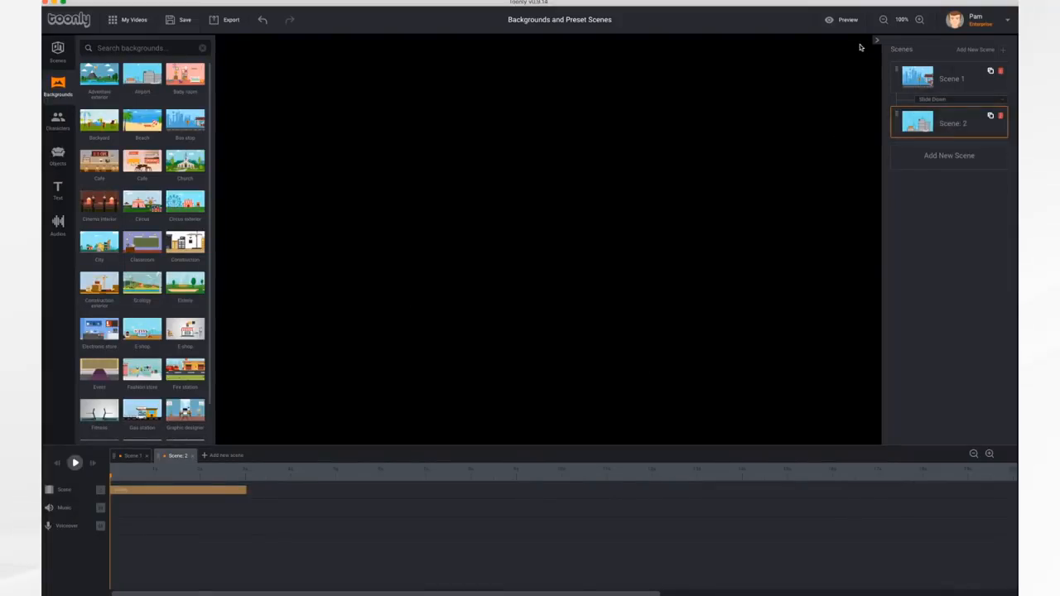
click(846, 22)
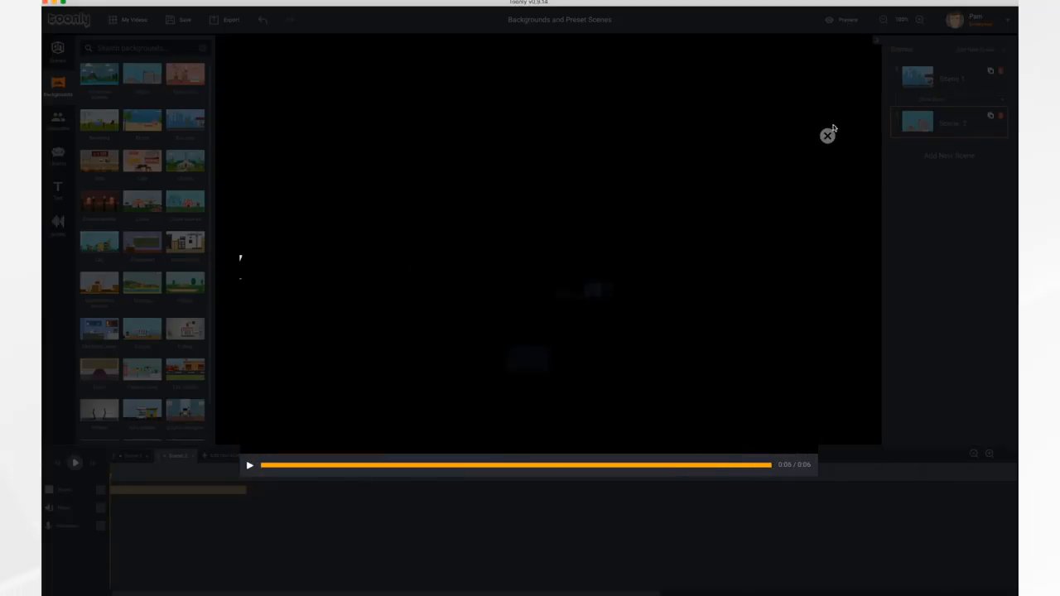
click(827, 137)
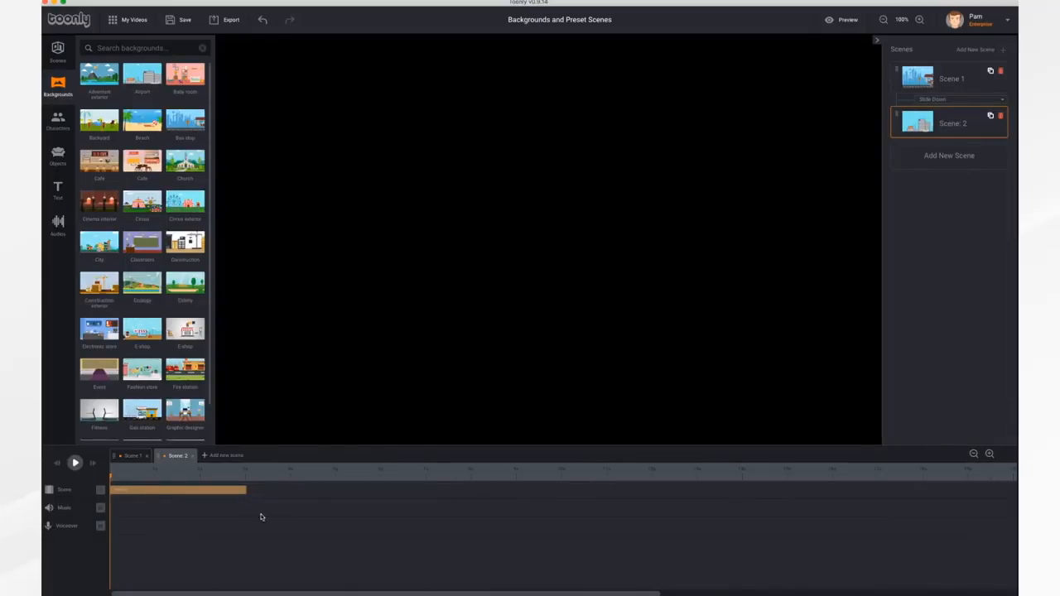
- Disable Exit for Scene 1's background and Entrance for Scene 2's background, and preview the video
click(133, 457)
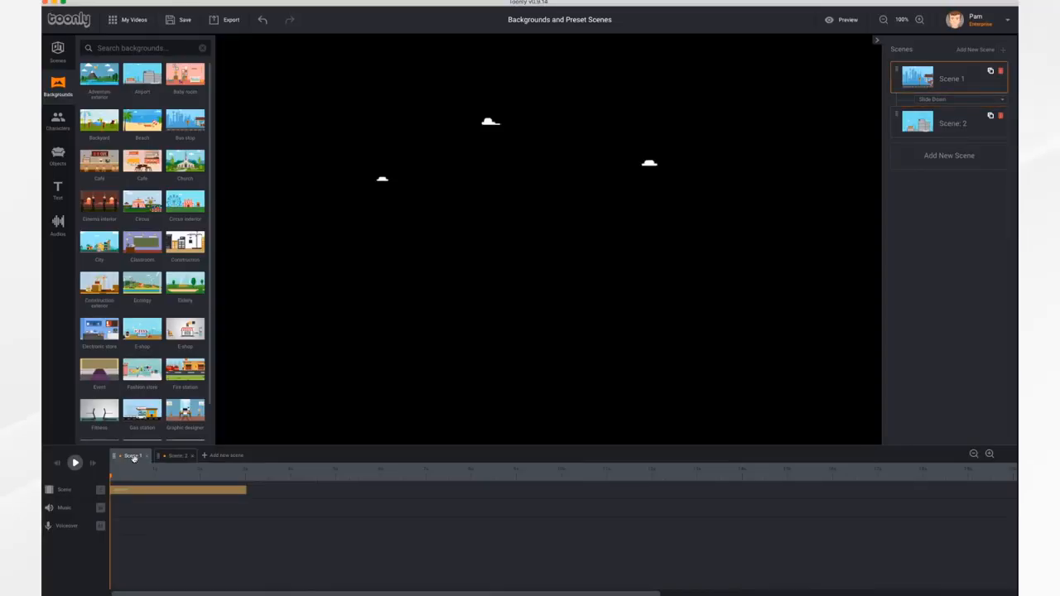
click(161, 493)
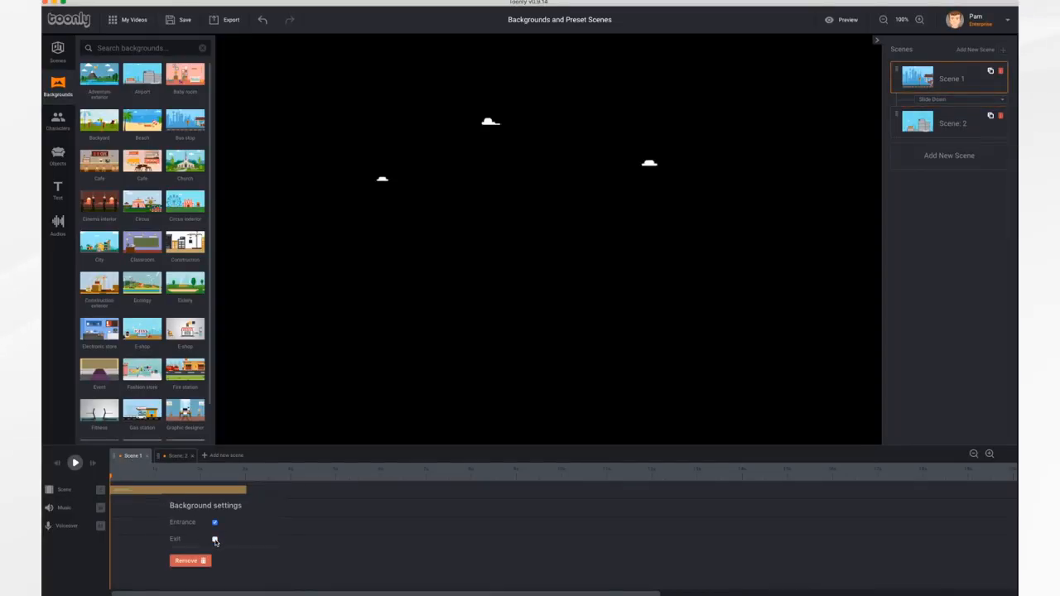
click(173, 456)
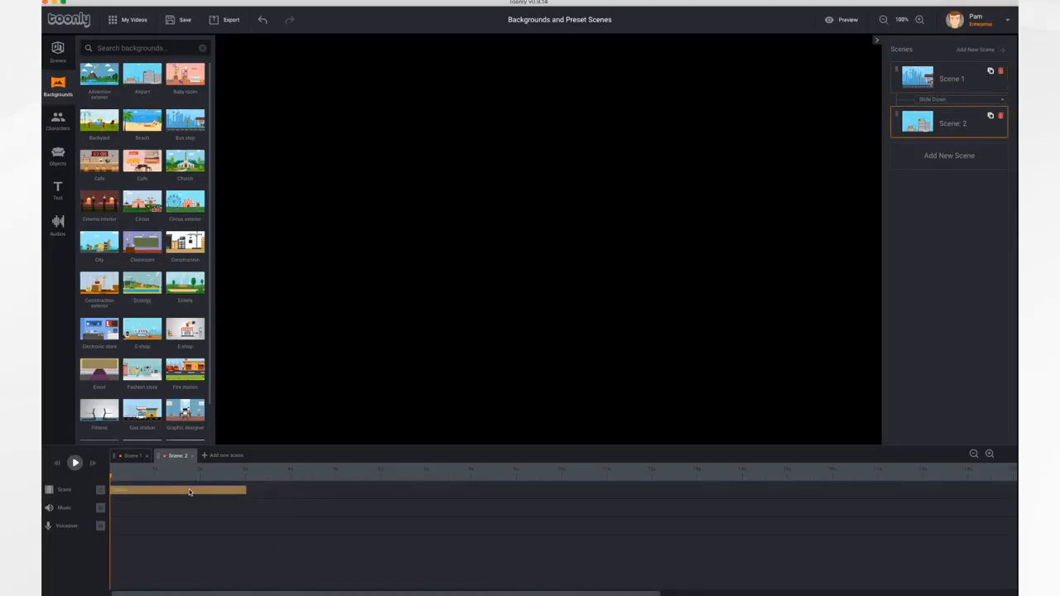
click(189, 492)
click(243, 519)
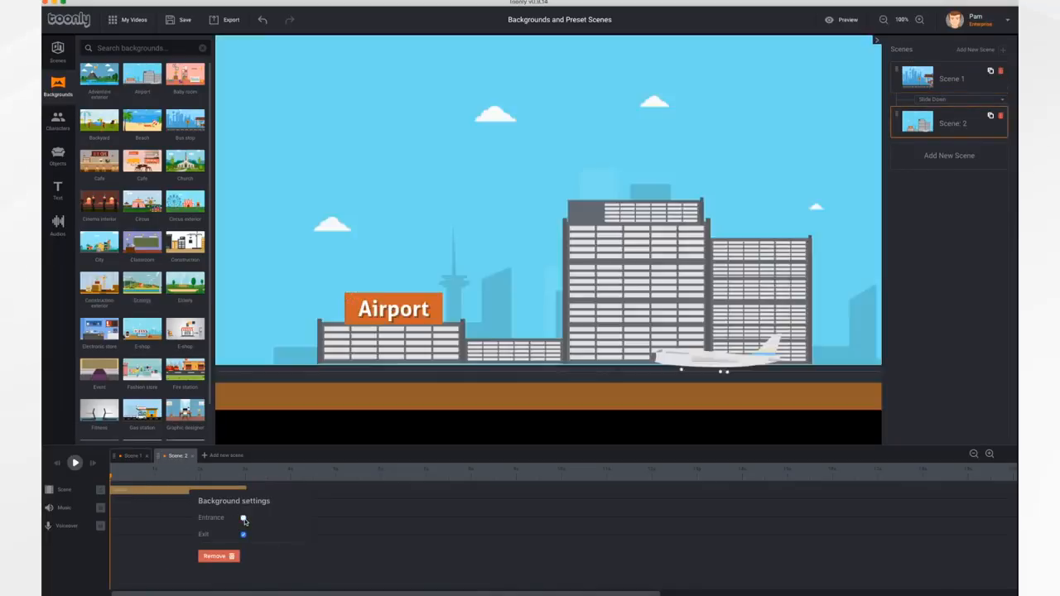
click(337, 476)
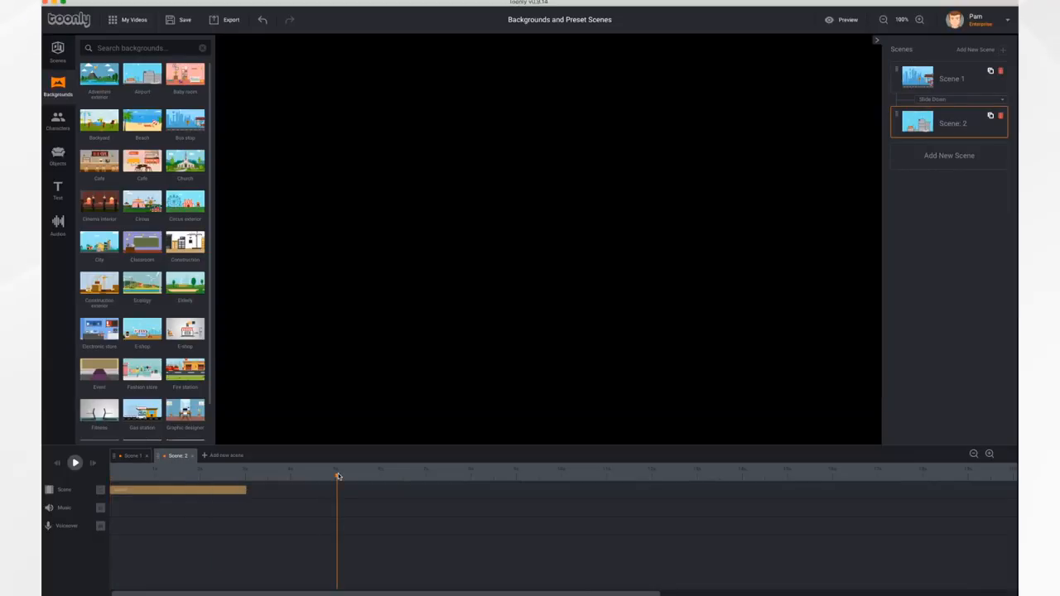
click(846, 19)
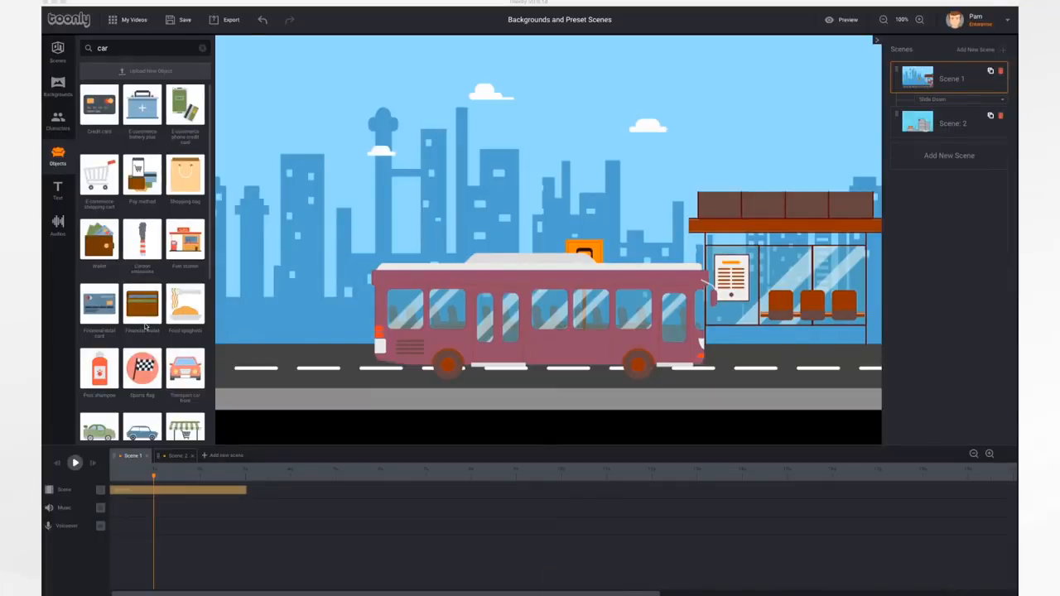
- Place the green side-view car on the road in Scene 1 and extend its clip to about 9 seconds
scroll(146, 327, down, 3)
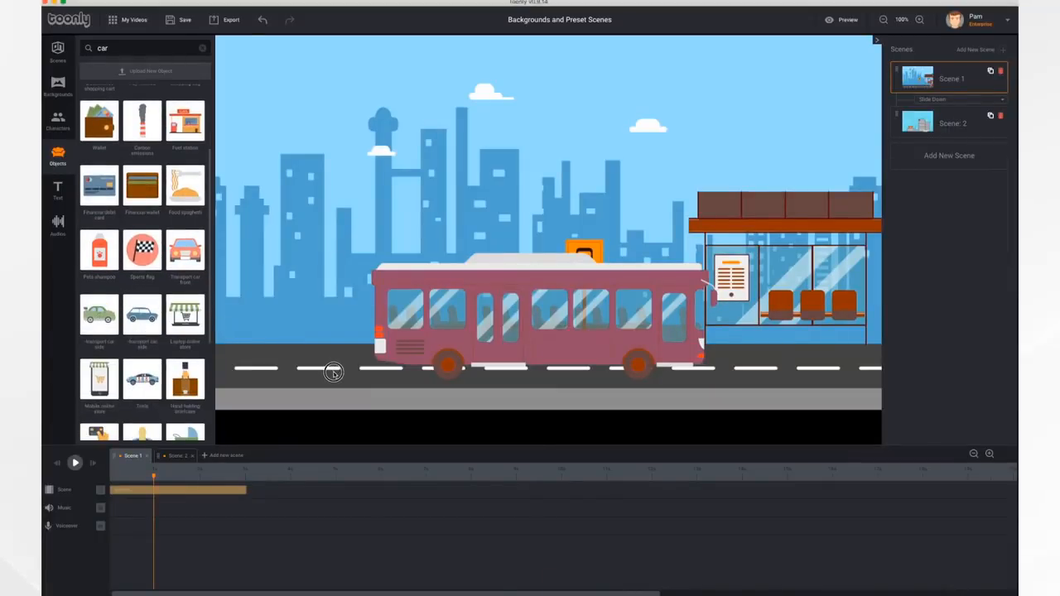
drag(99, 315, 355, 380)
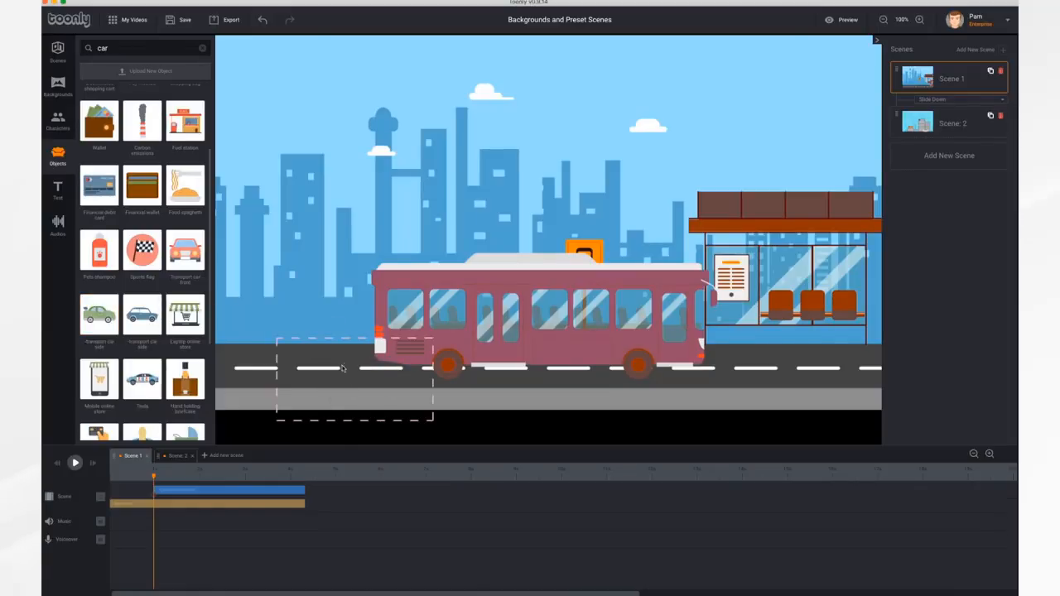
drag(303, 490, 517, 494)
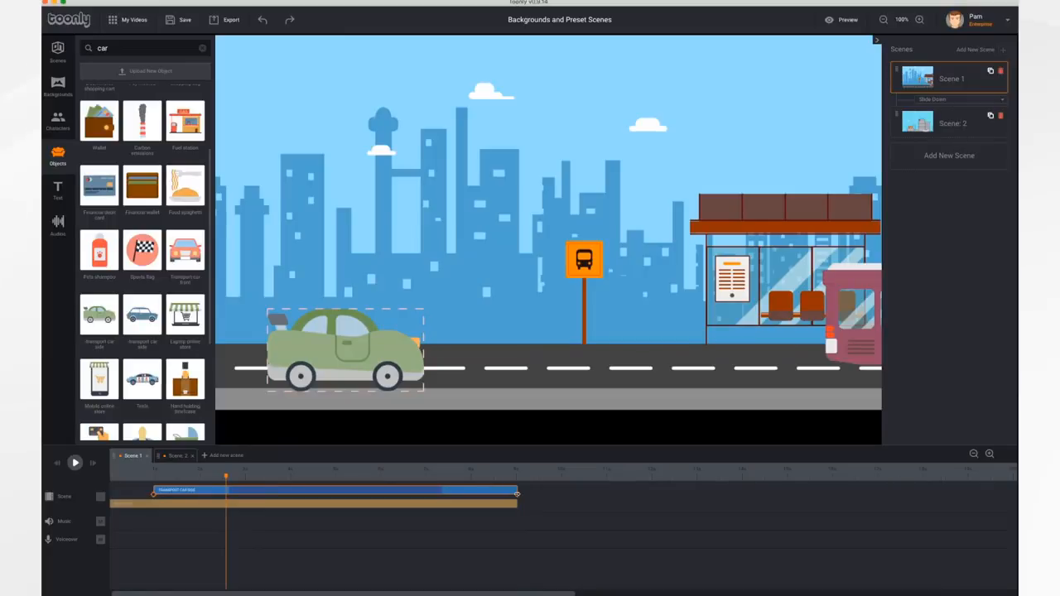
- Add a third scene, fill it with the Circus preset scene and play it
click(227, 455)
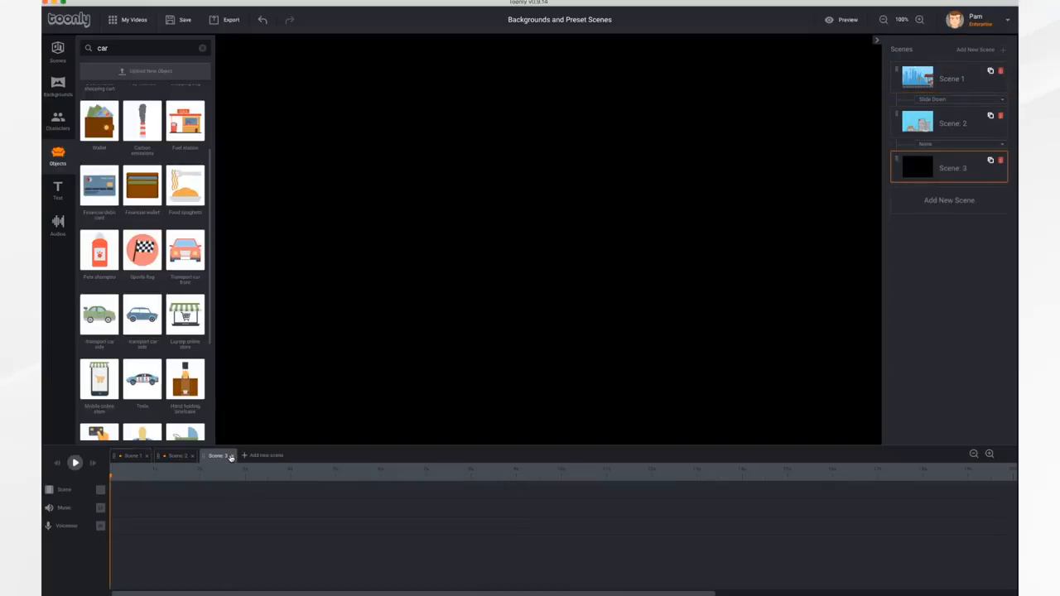
click(54, 56)
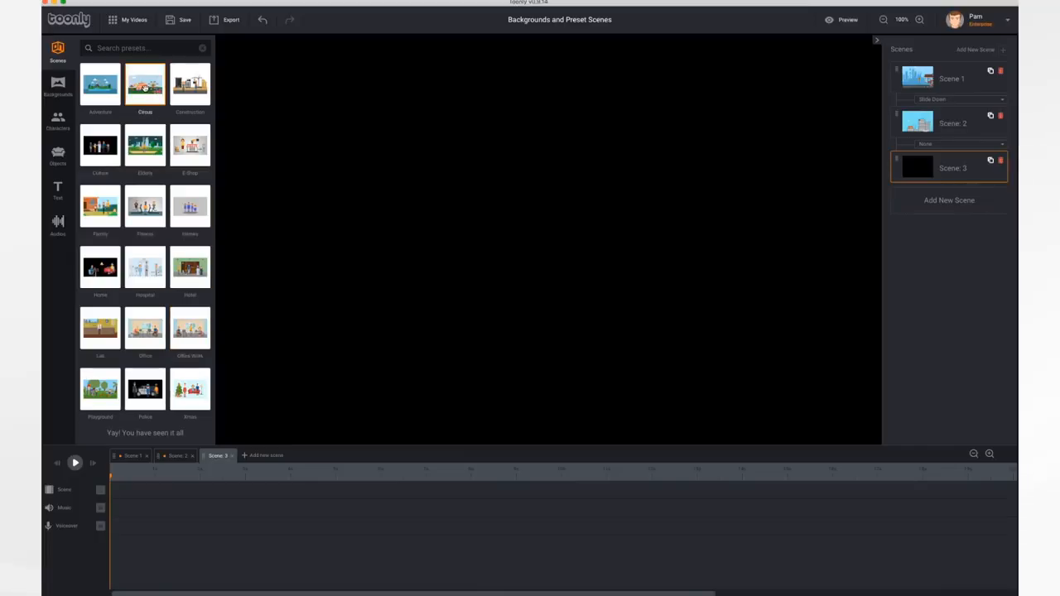
drag(145, 86, 413, 292)
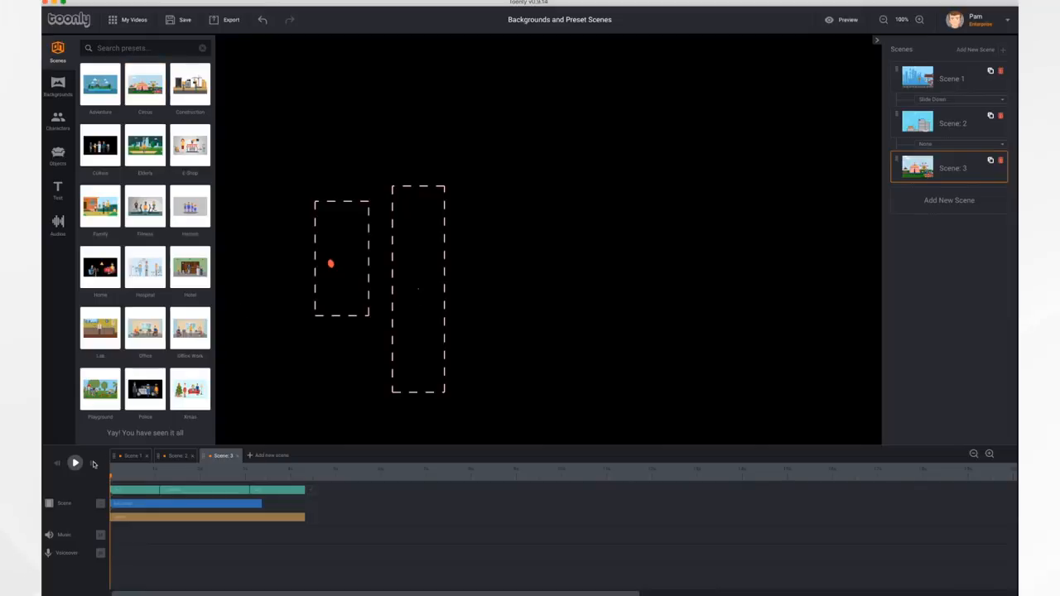
click(74, 464)
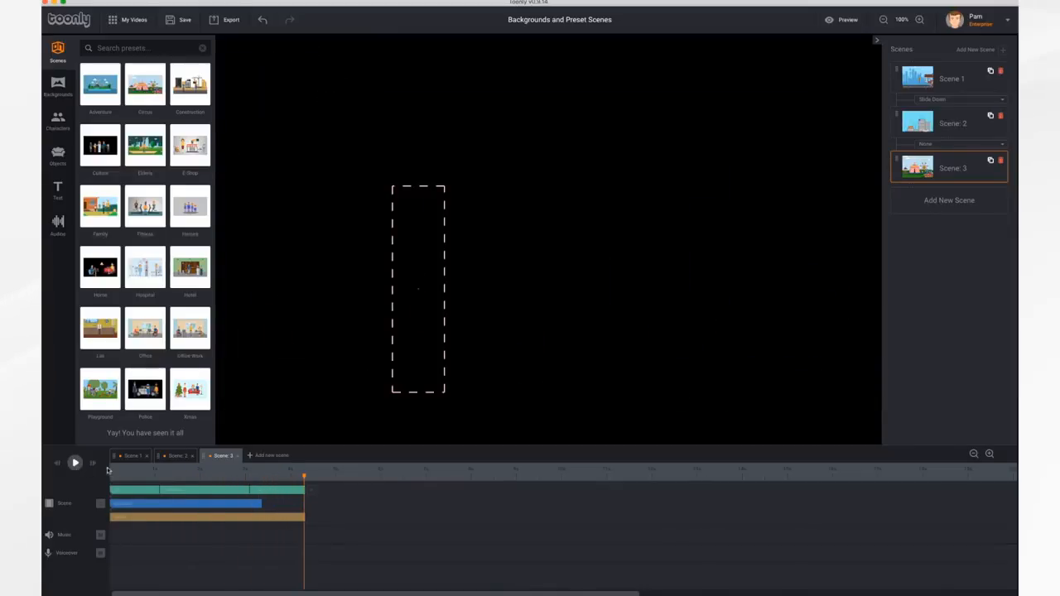
- Check the circus background's entrance and exit settings and look at the character library
click(280, 517)
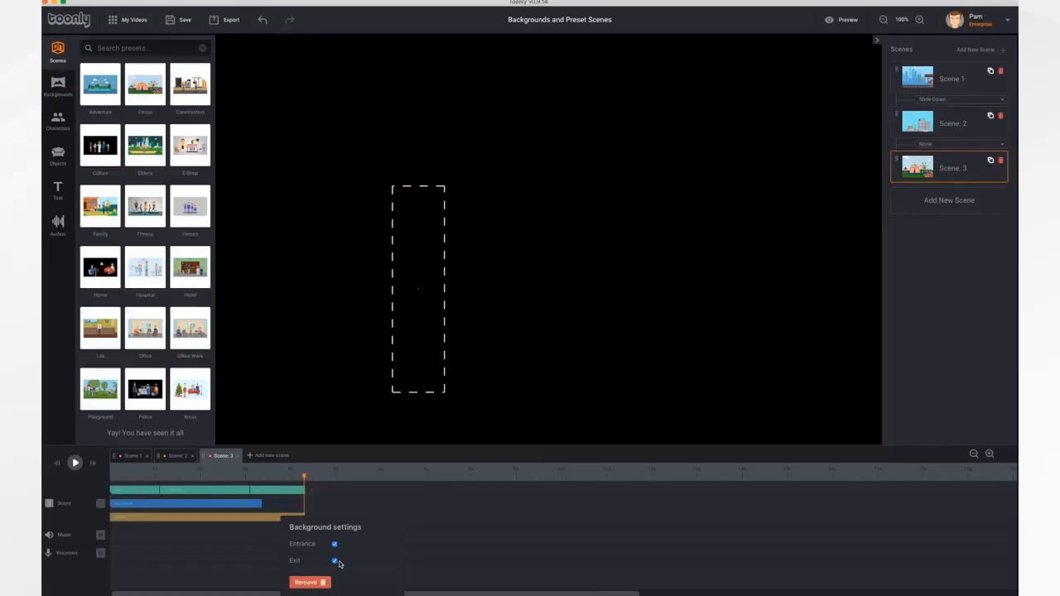
click(271, 522)
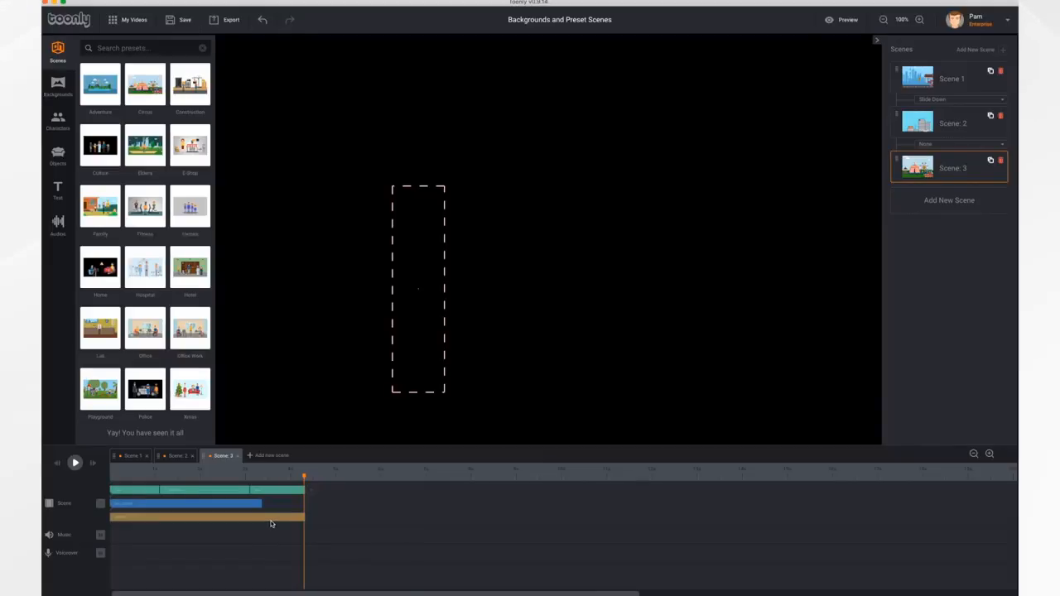
click(58, 155)
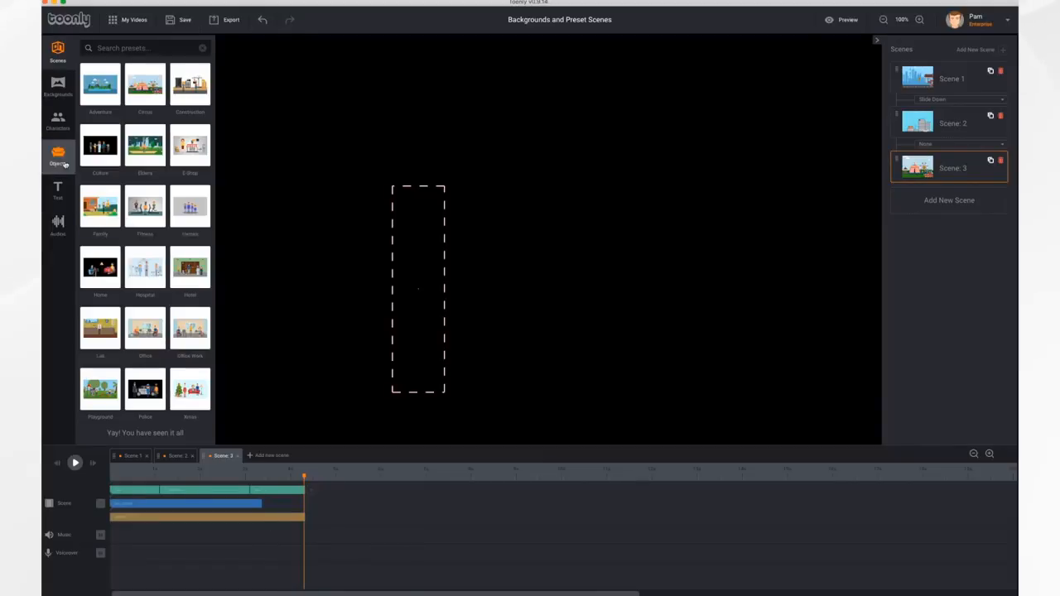
click(57, 122)
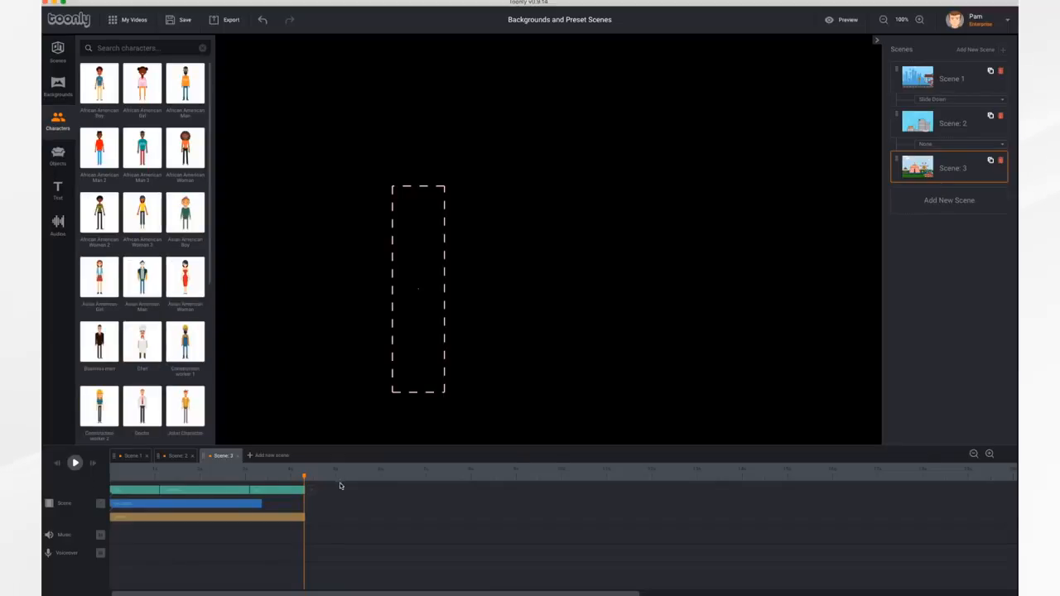
- Move the clown in front of the tent's right side, flip the balloons and place them above his shoulder beside the Ferris wheel
drag(304, 477, 209, 473)
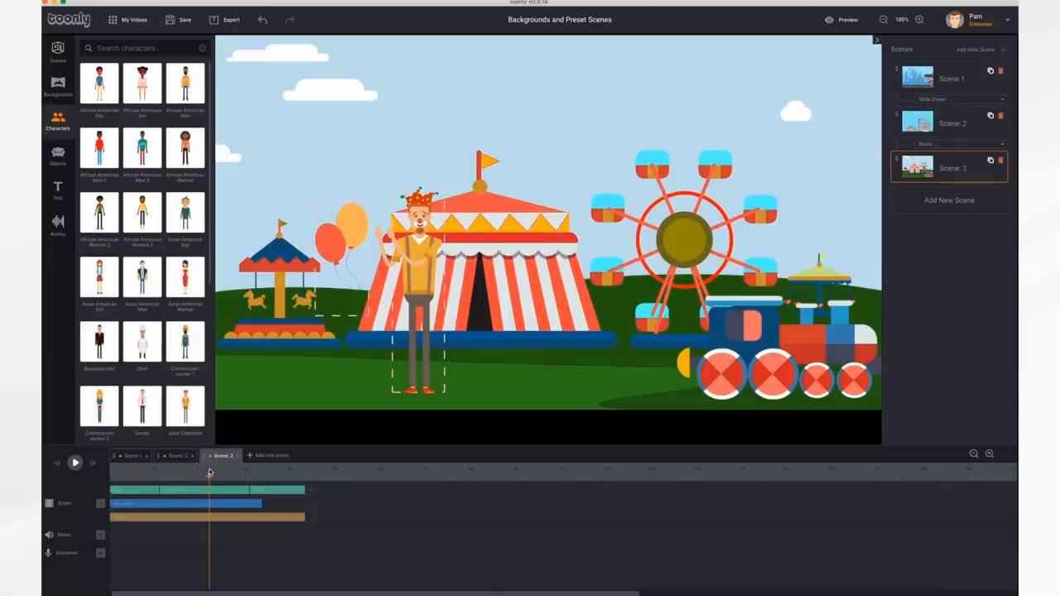
drag(419, 257, 540, 265)
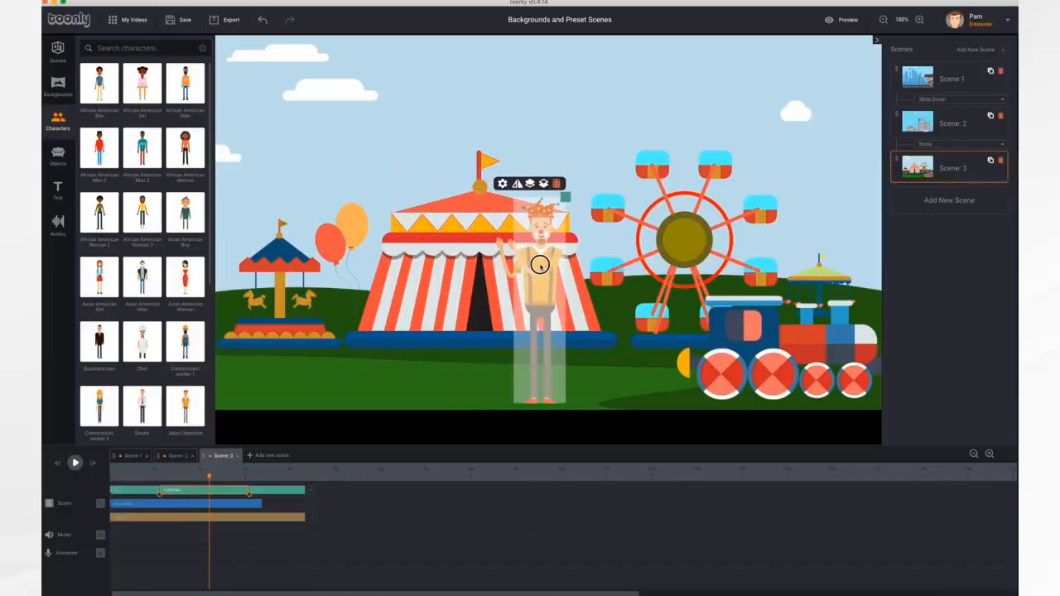
drag(351, 228, 488, 186)
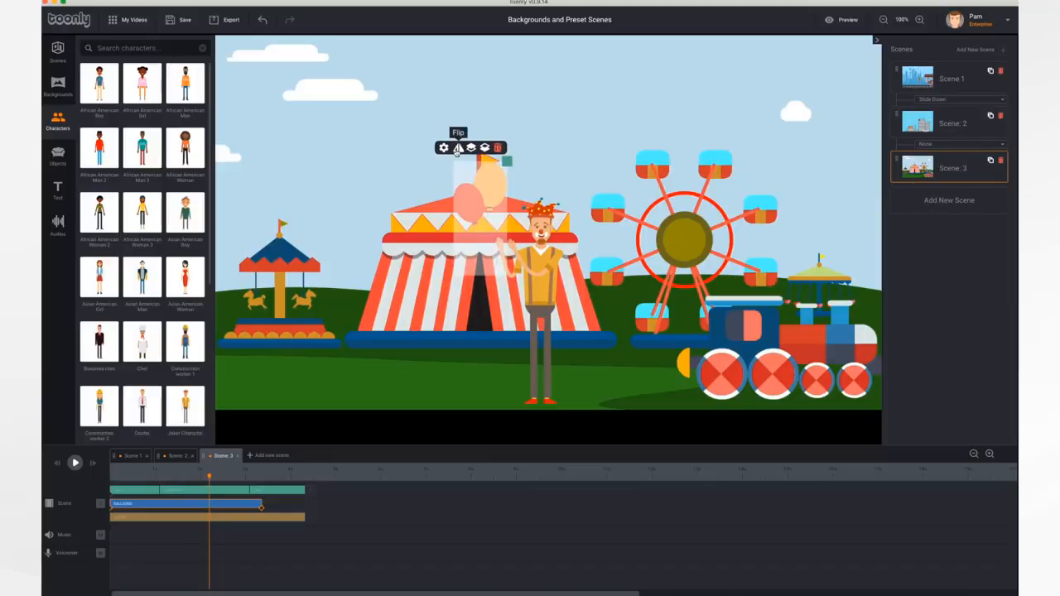
click(458, 148)
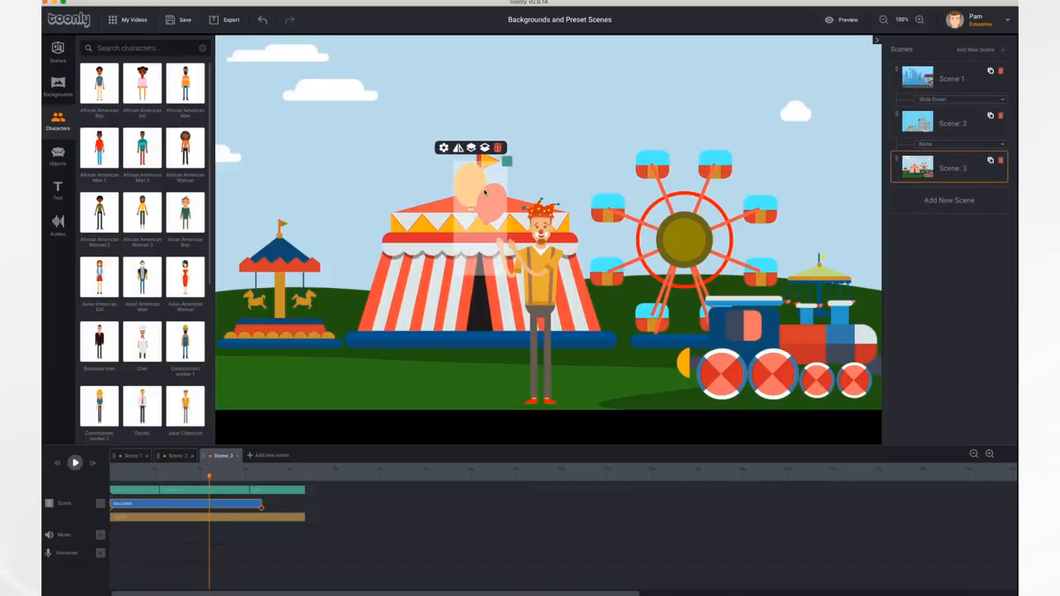
drag(485, 192, 585, 164)
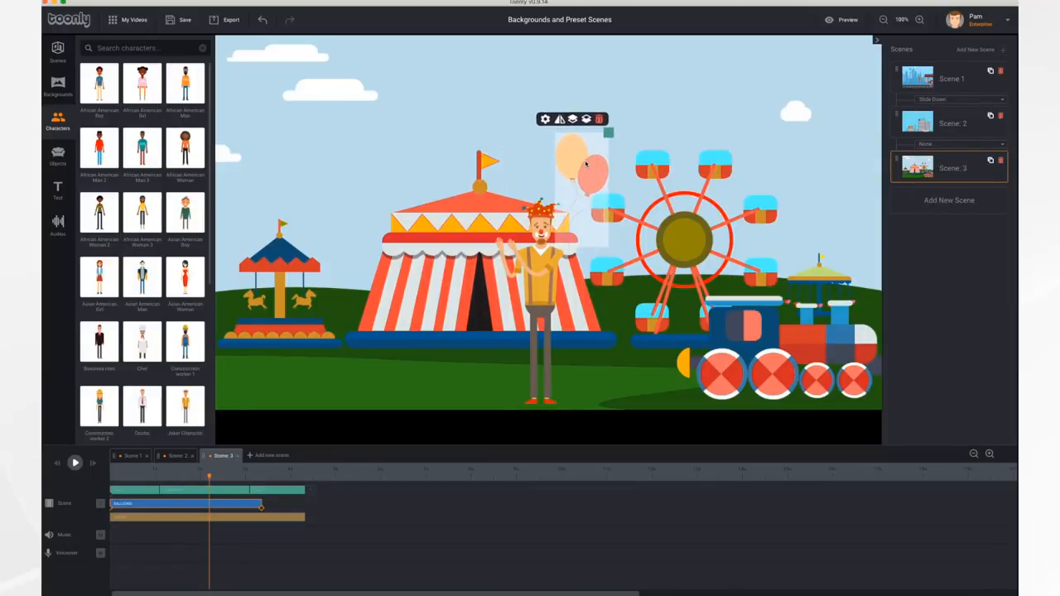
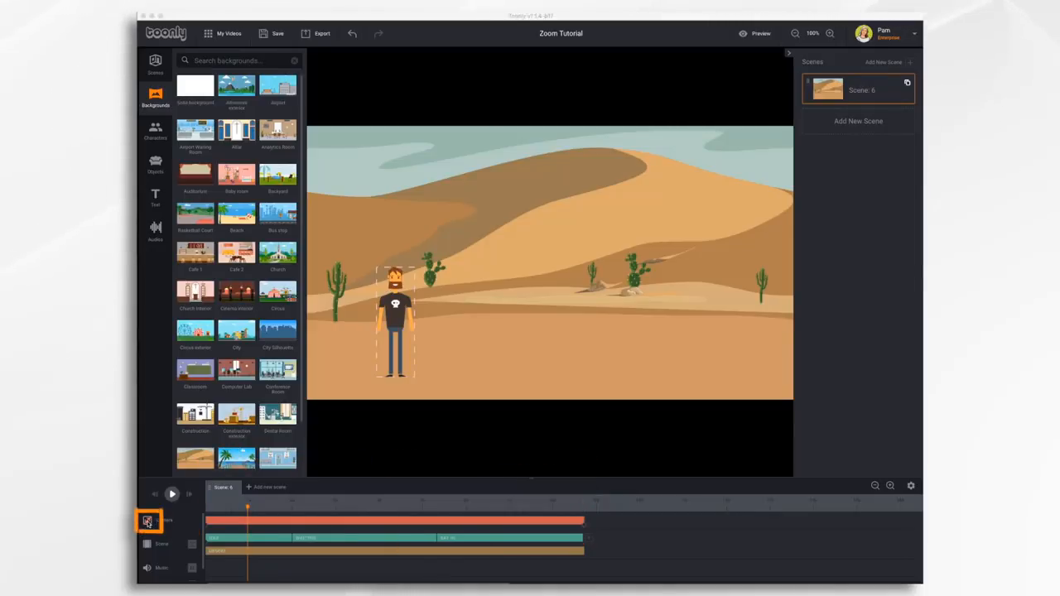
- Show the desert scene's camera frame, select its starting point and view the camera's easing settings
click(149, 522)
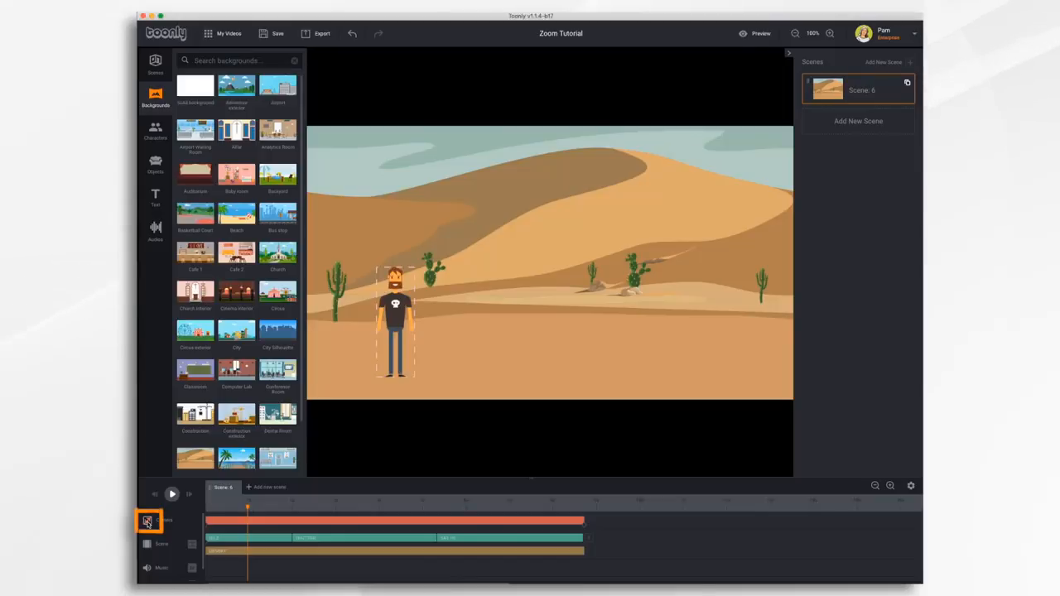
click(148, 523)
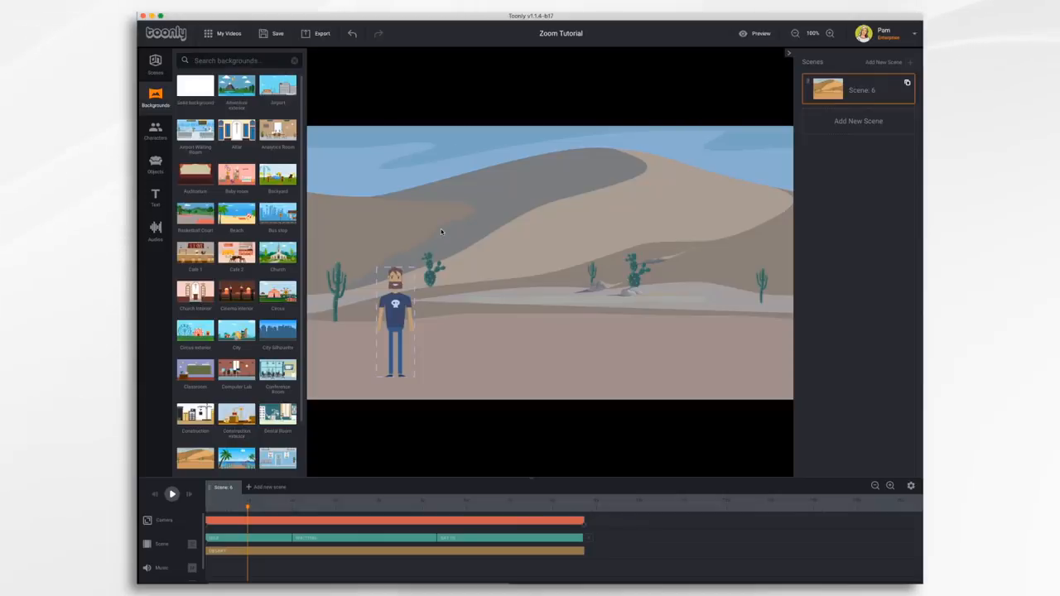
click(208, 528)
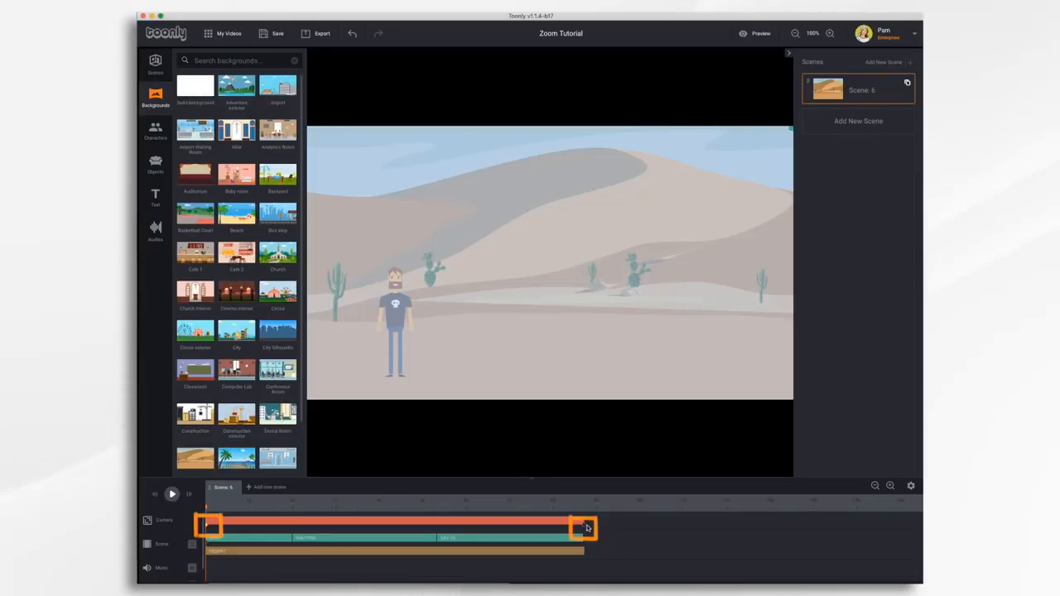
click(393, 524)
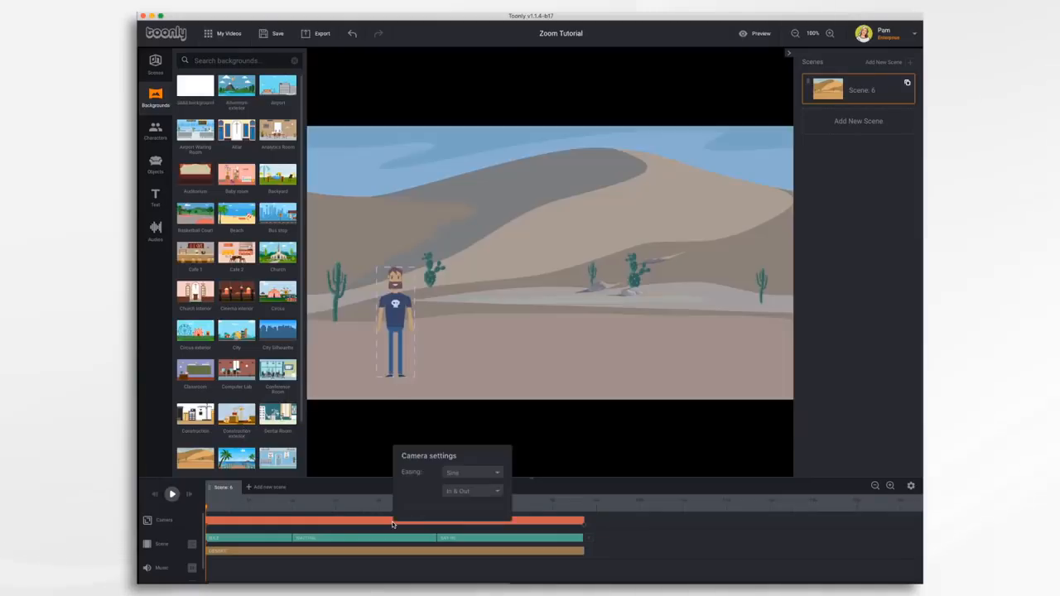
click(393, 522)
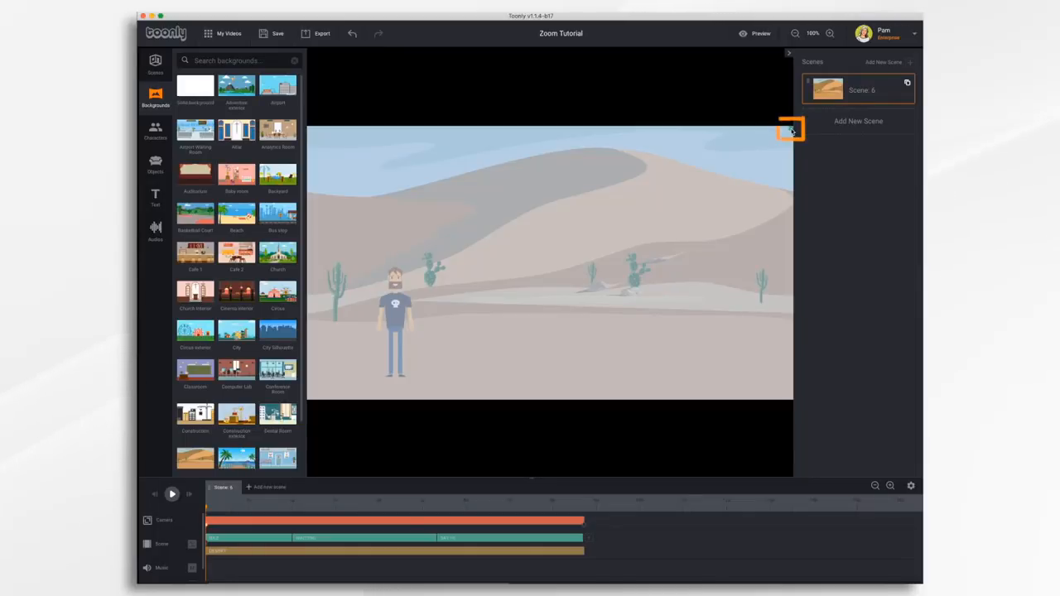
- Shrink the desert scene's starting camera frame to about half size around the bearded man and select the ending camera frame
drag(791, 130, 583, 246)
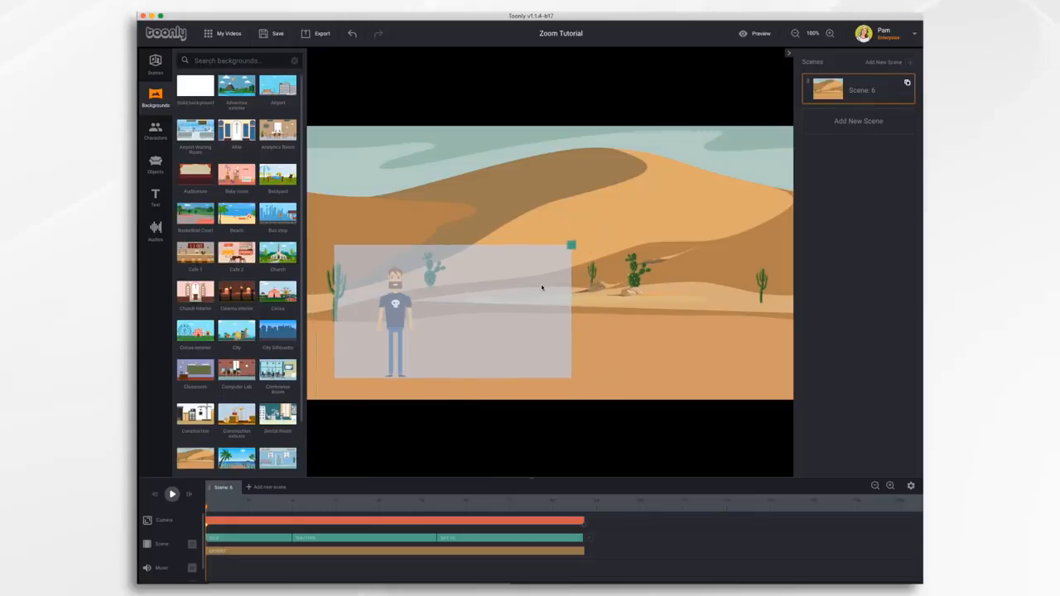
drag(541, 288, 523, 287)
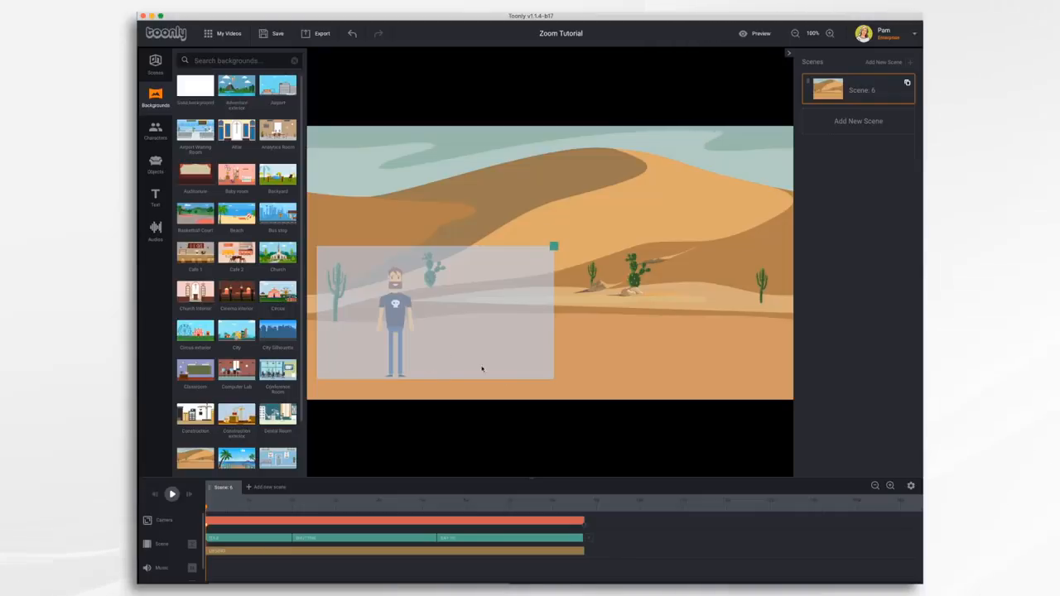
click(584, 528)
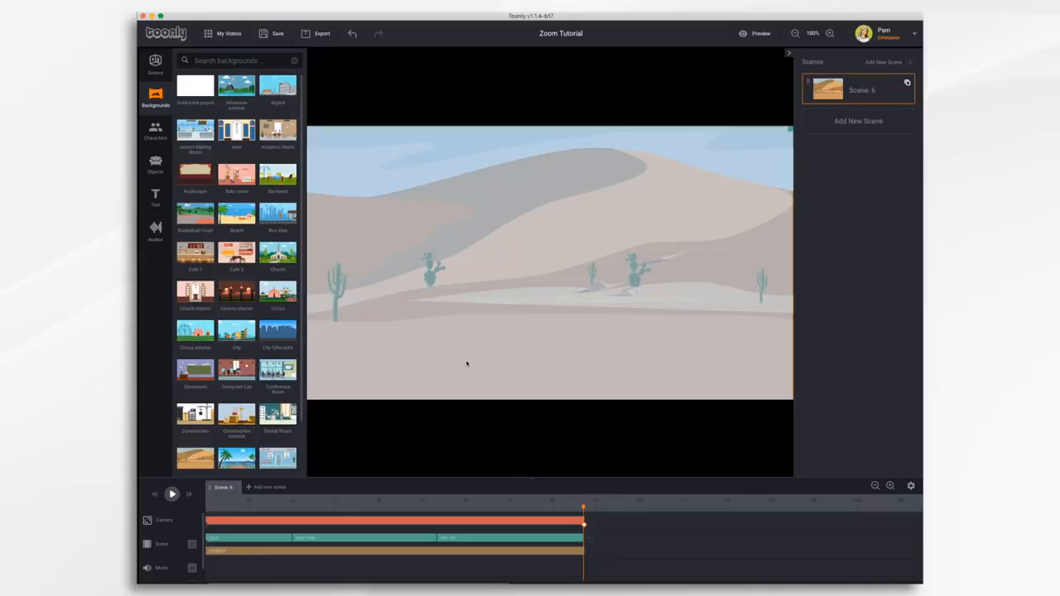
- Play the desert scene to check its camera zoom and preview the video
click(171, 494)
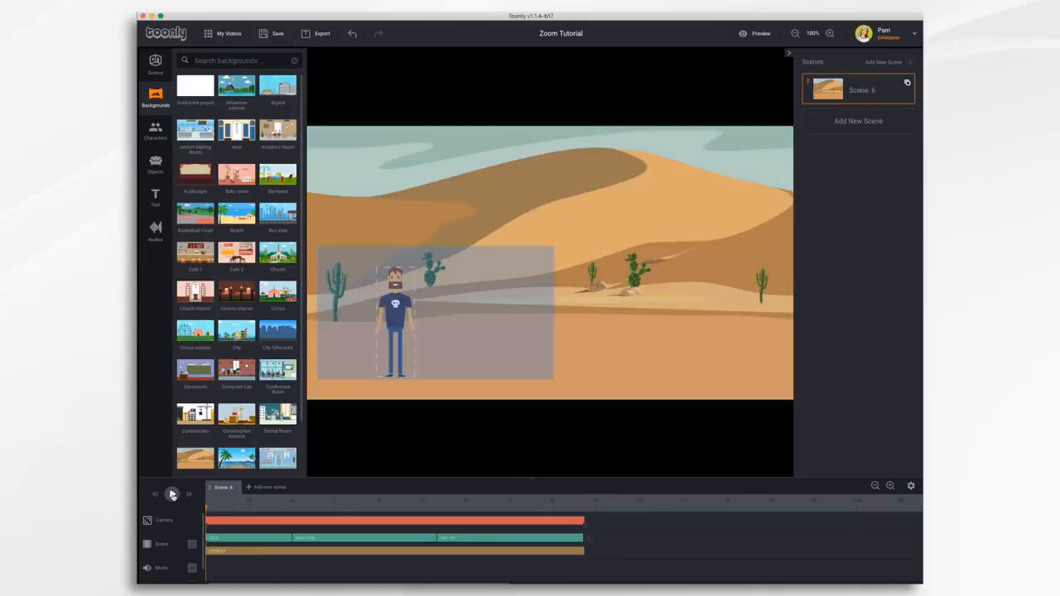
click(171, 495)
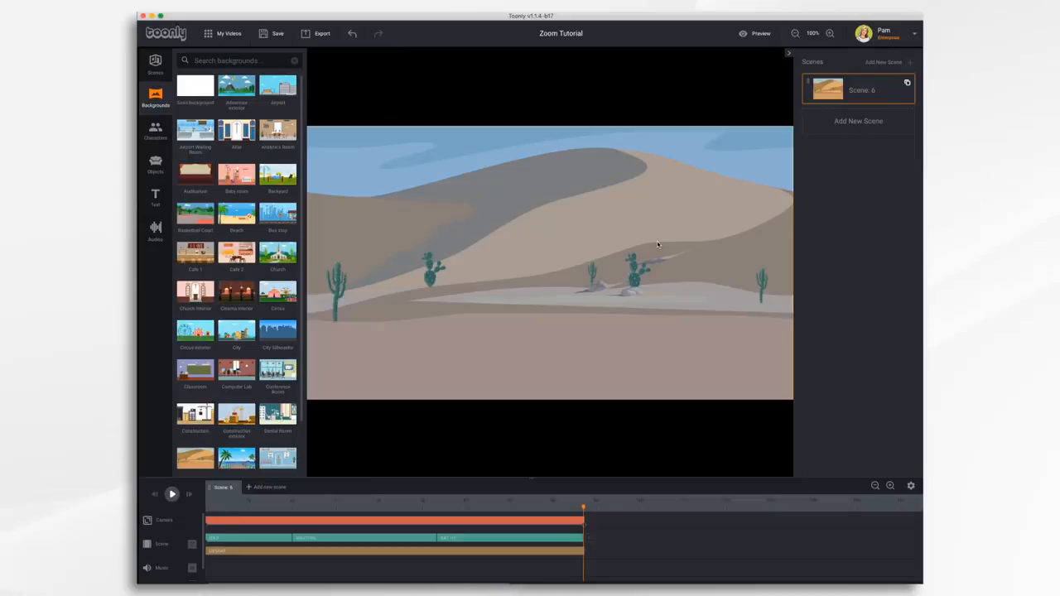
click(756, 40)
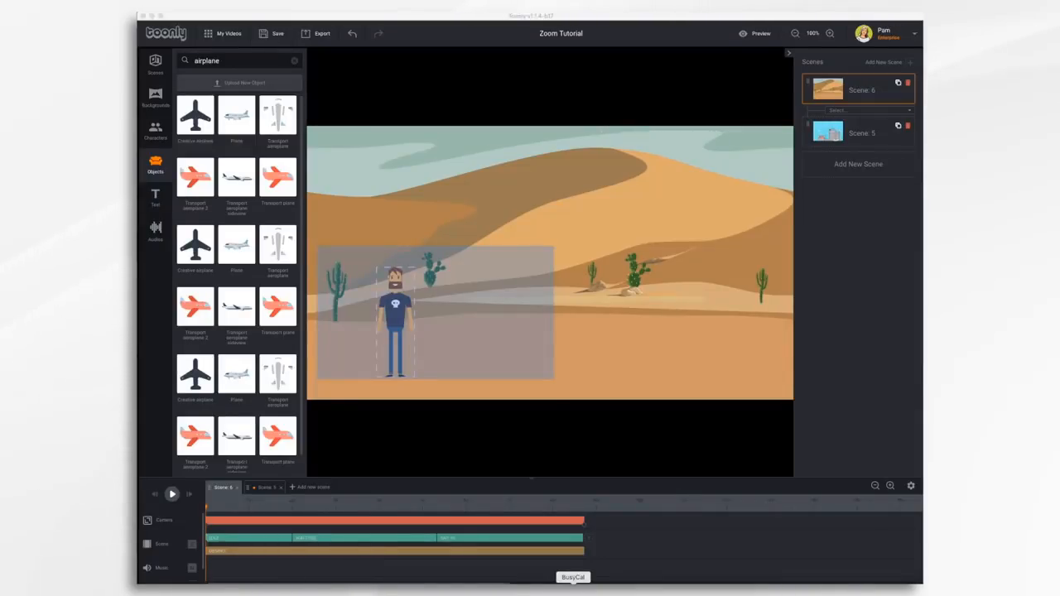
- In Scene 5, shrink the starting camera frame to about half size and position it around the Airport sign and its terminal building
click(266, 490)
click(265, 489)
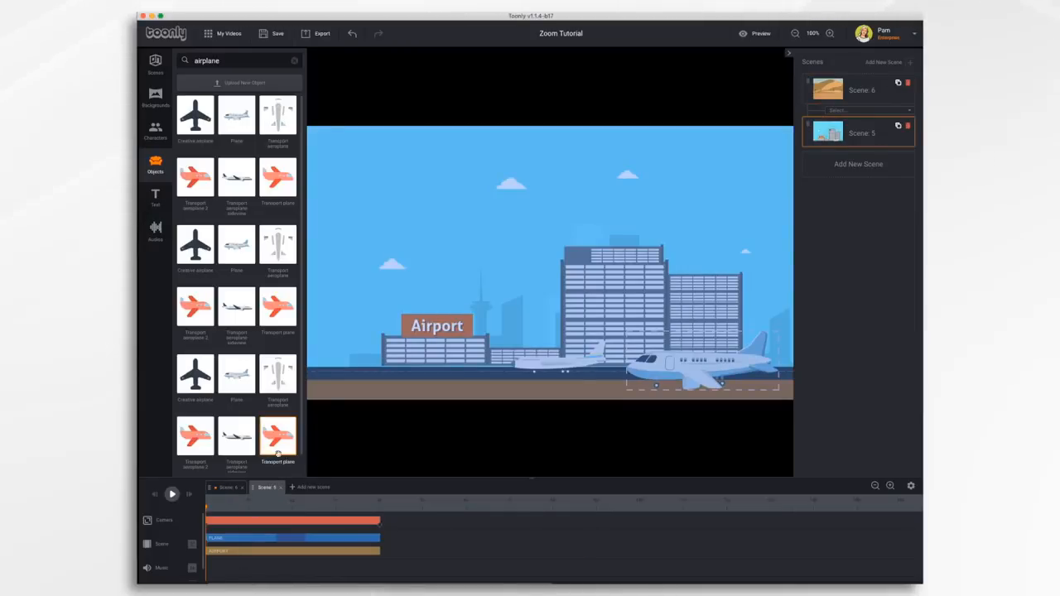
click(207, 525)
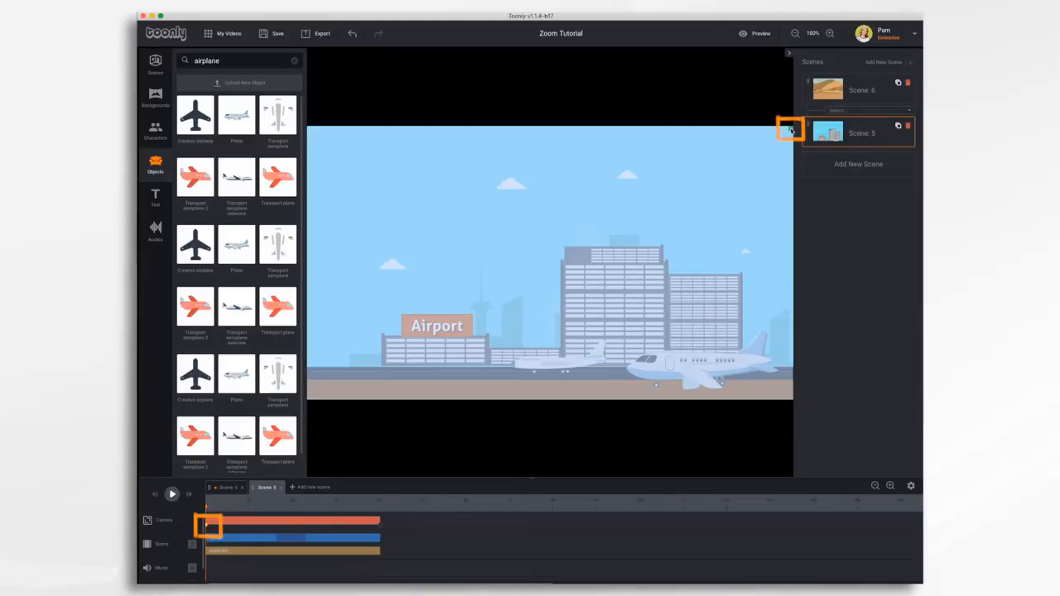
drag(789, 130, 629, 219)
drag(578, 261, 515, 317)
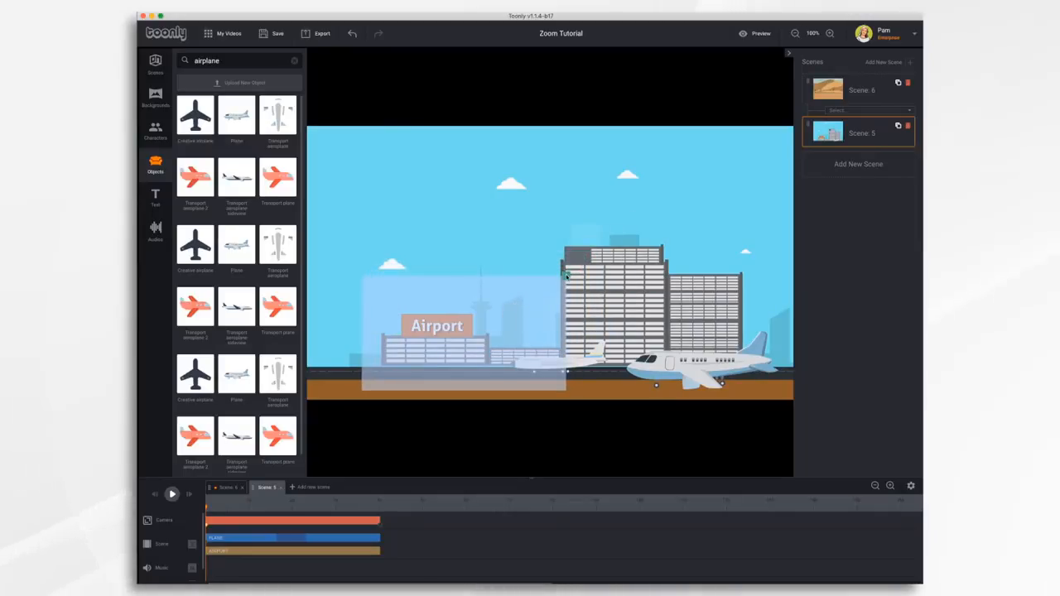
drag(566, 277, 559, 279)
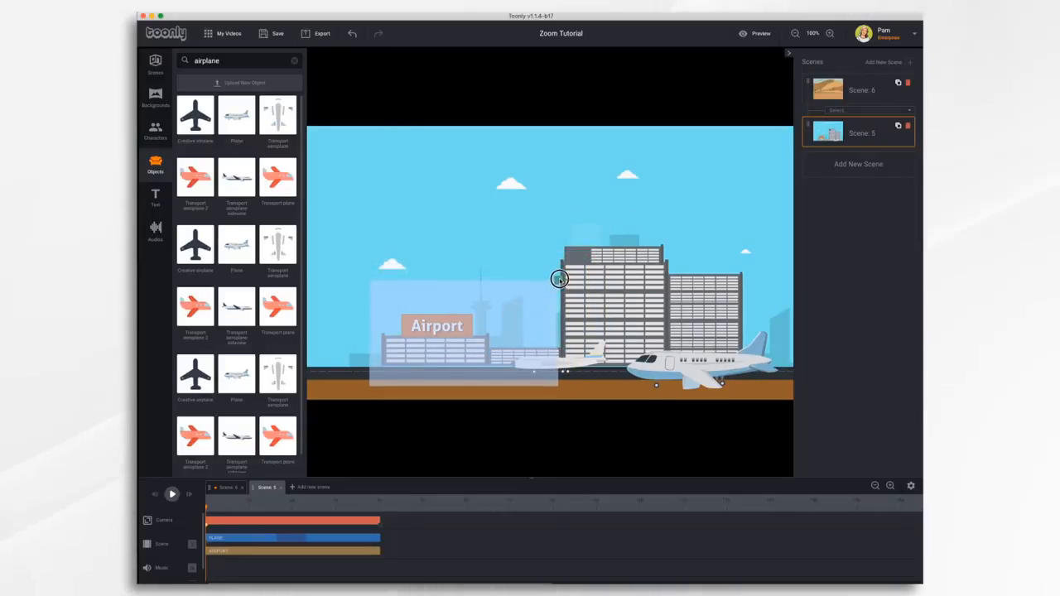
drag(503, 321, 492, 309)
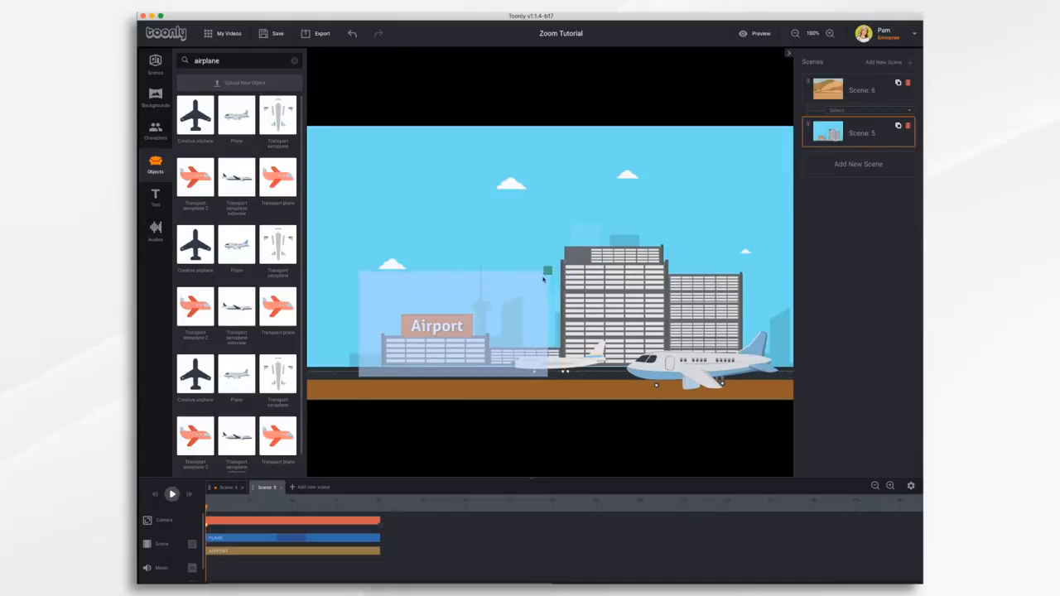
drag(547, 272, 566, 258)
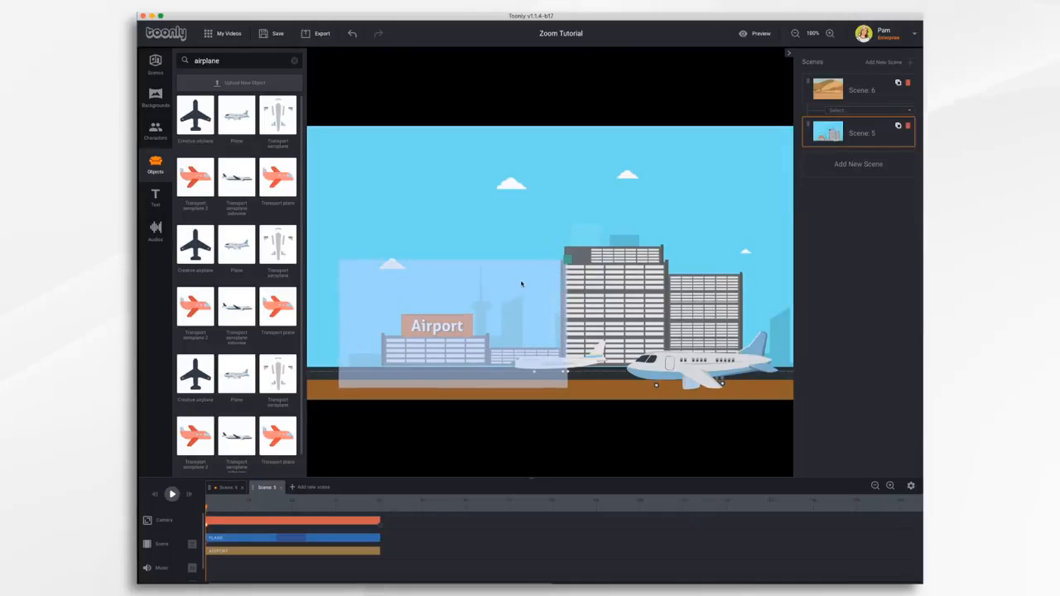
drag(520, 284, 521, 278)
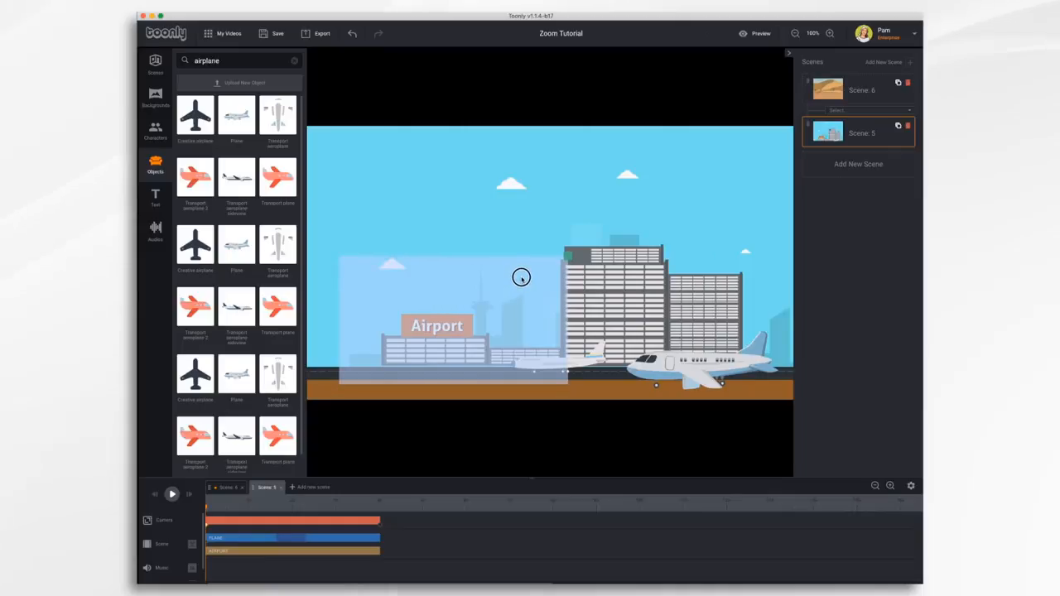
- Shrink Scene 5's ending camera frame to less than half size and position it around the large plane
click(380, 527)
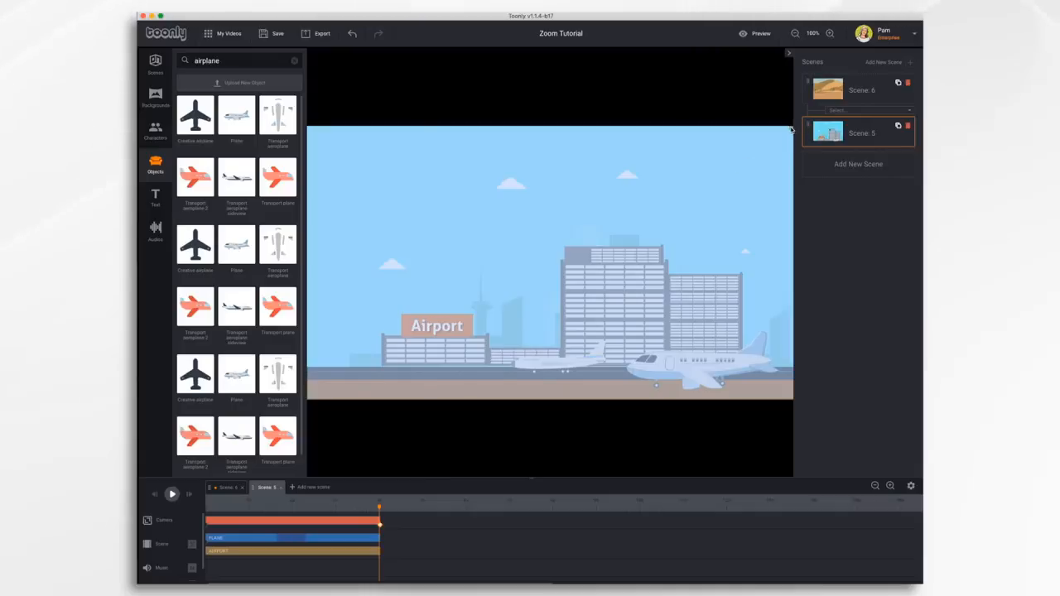
click(762, 147)
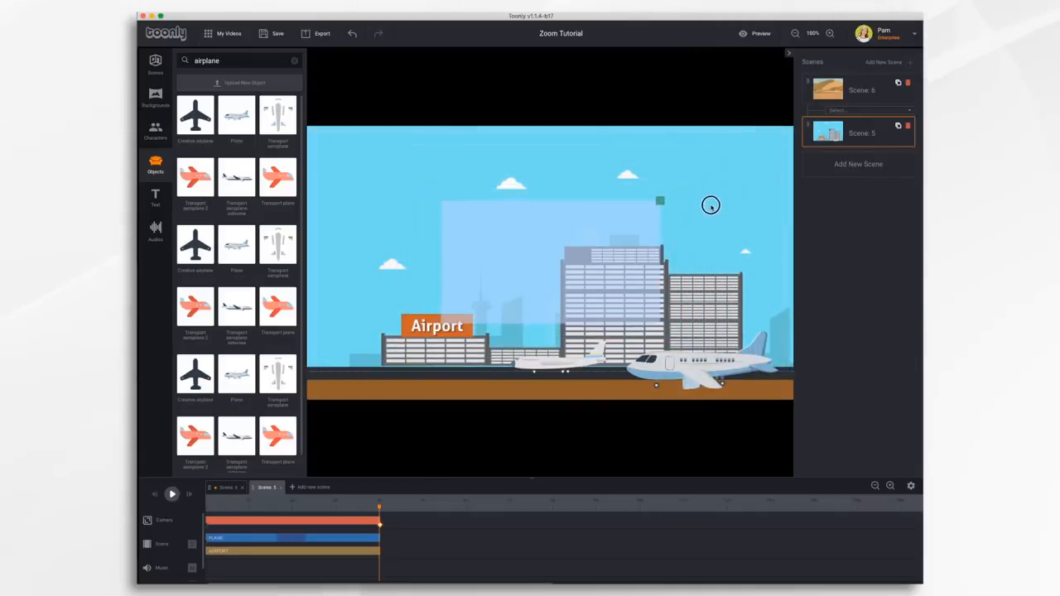
drag(599, 247, 728, 321)
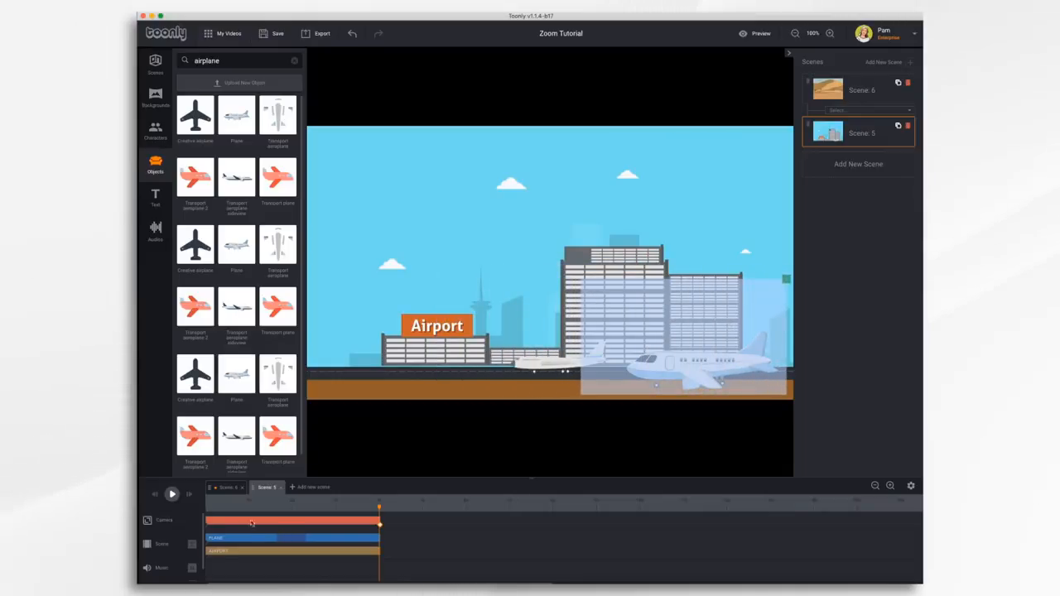
- Play Scene 5 from the start to check its camera pan and preview the whole video
click(157, 496)
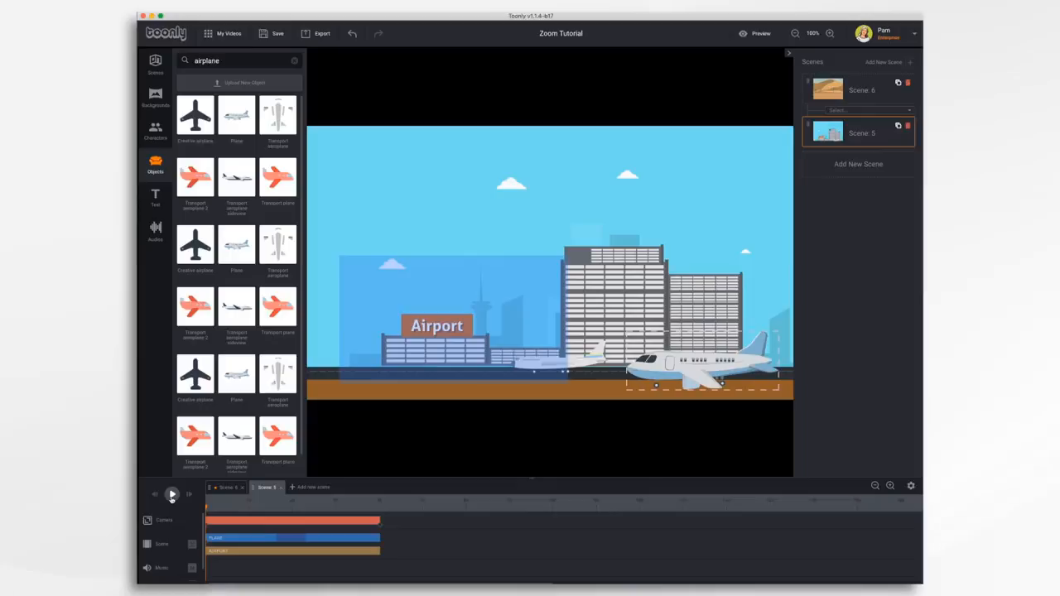
click(172, 495)
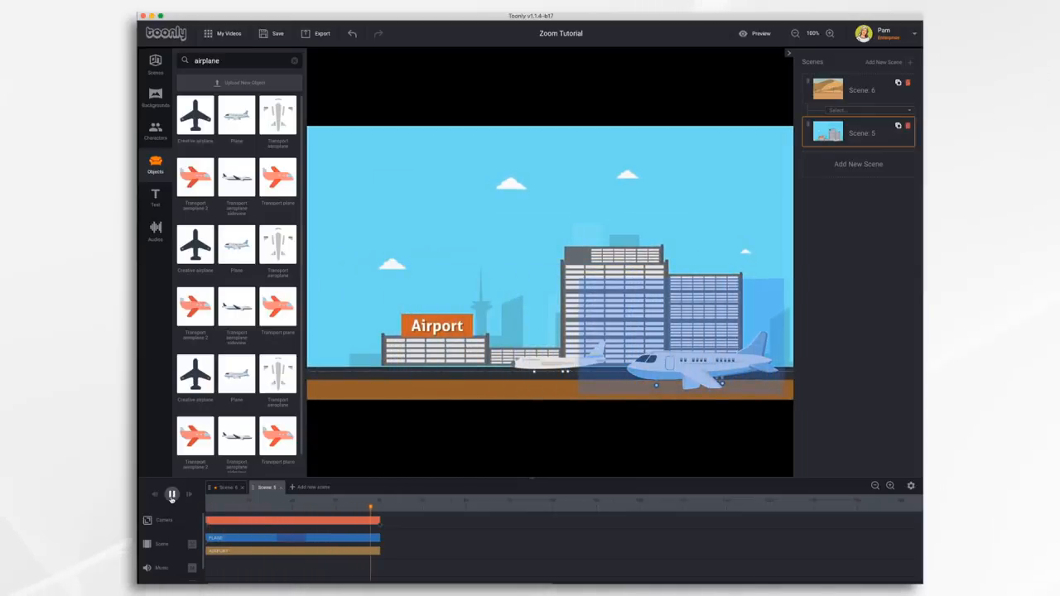
click(747, 35)
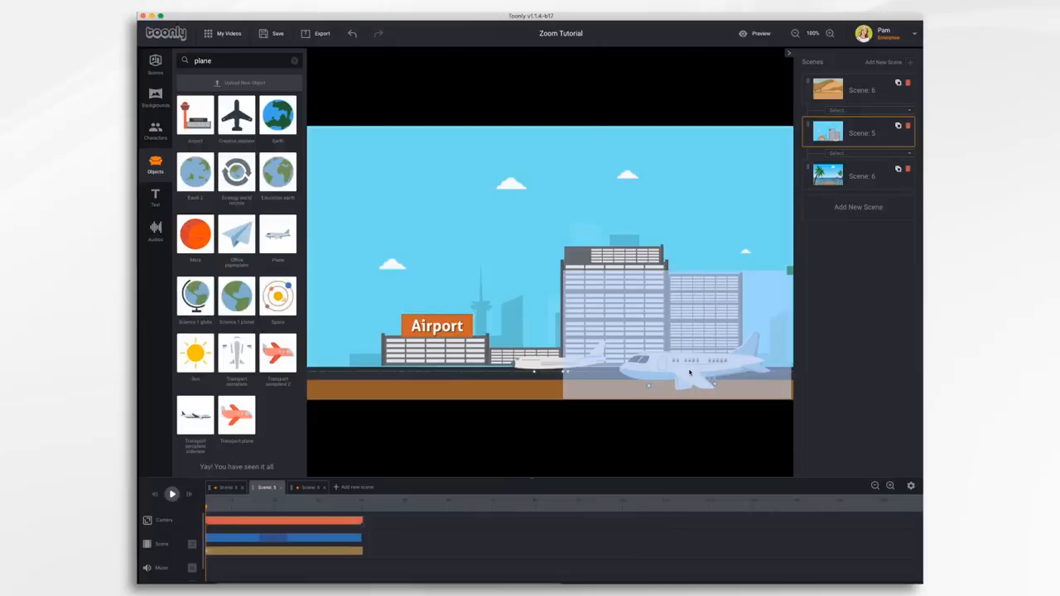
- Try adding intermediate keyframes to Scene 5's camera track with the frame moved over the Airport sign, and remove them again
mouse_move(689, 372)
mouse_down()
mouse_move(689, 279)
mouse_move(685, 367)
mouse_up()
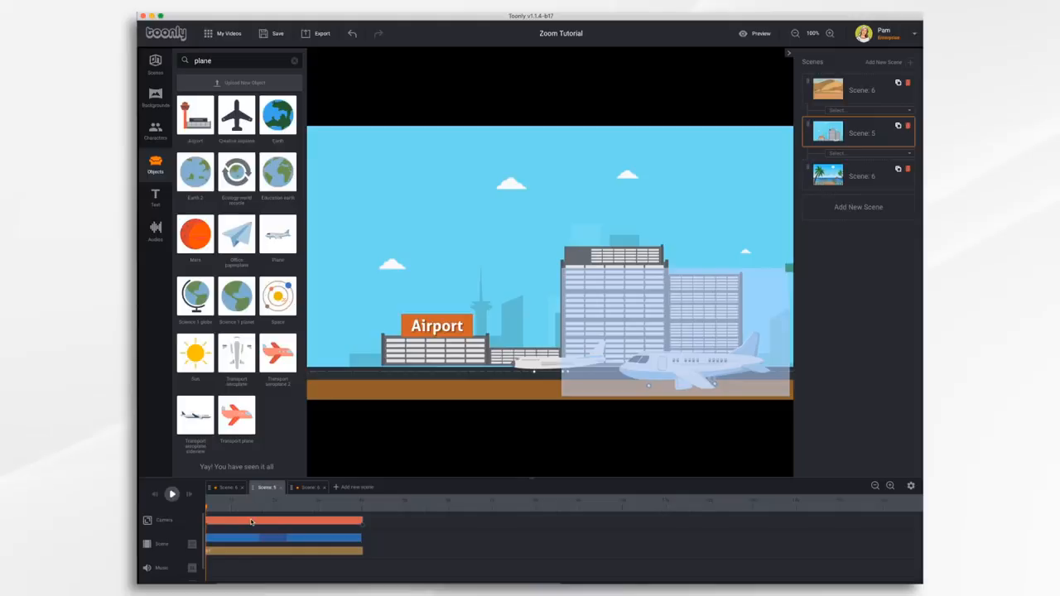
double_click(299, 522)
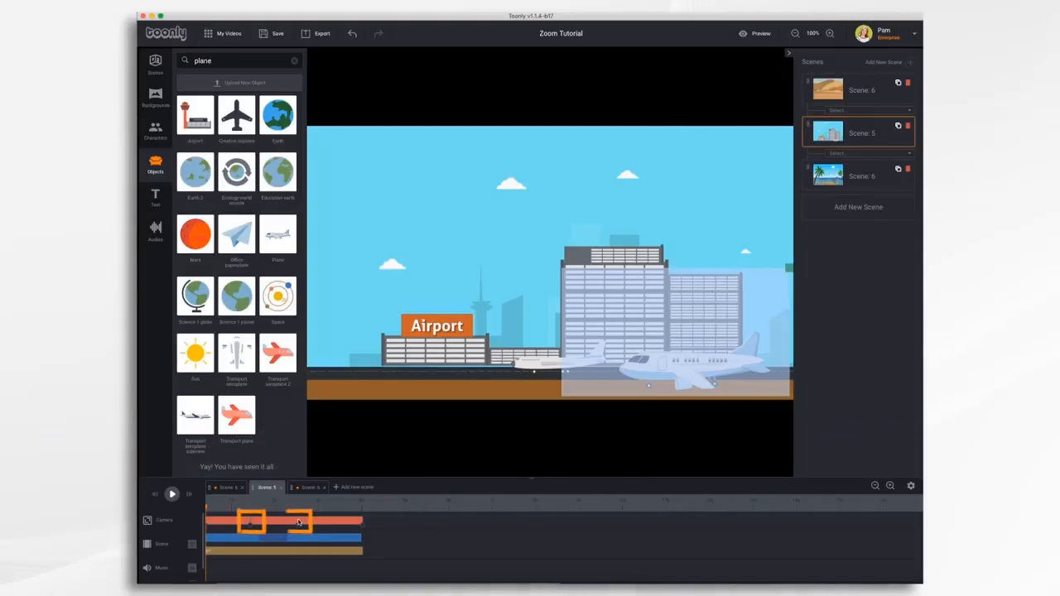
click(250, 523)
drag(578, 343, 407, 339)
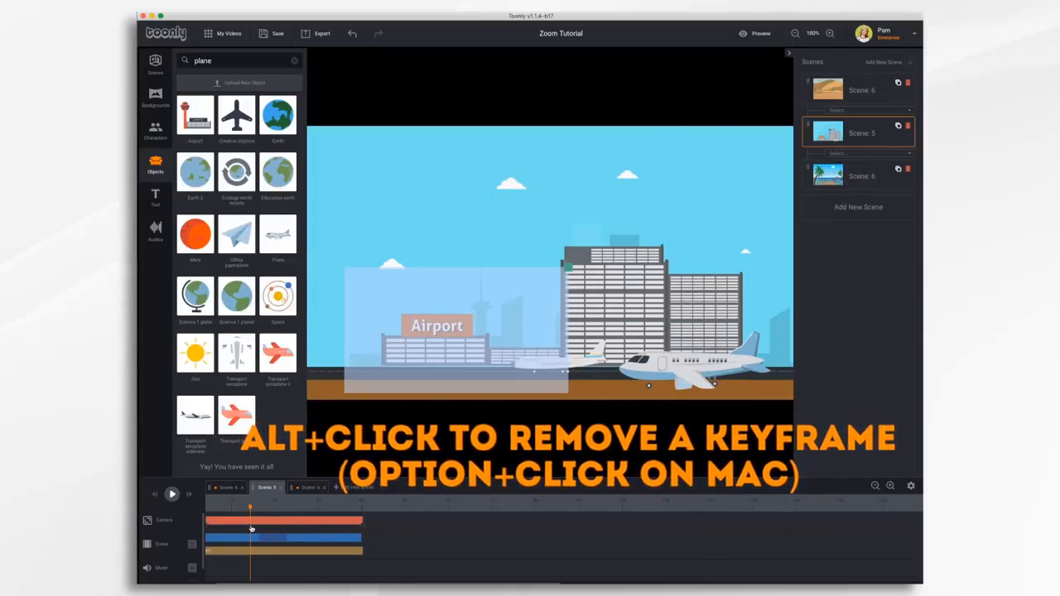
click(300, 520)
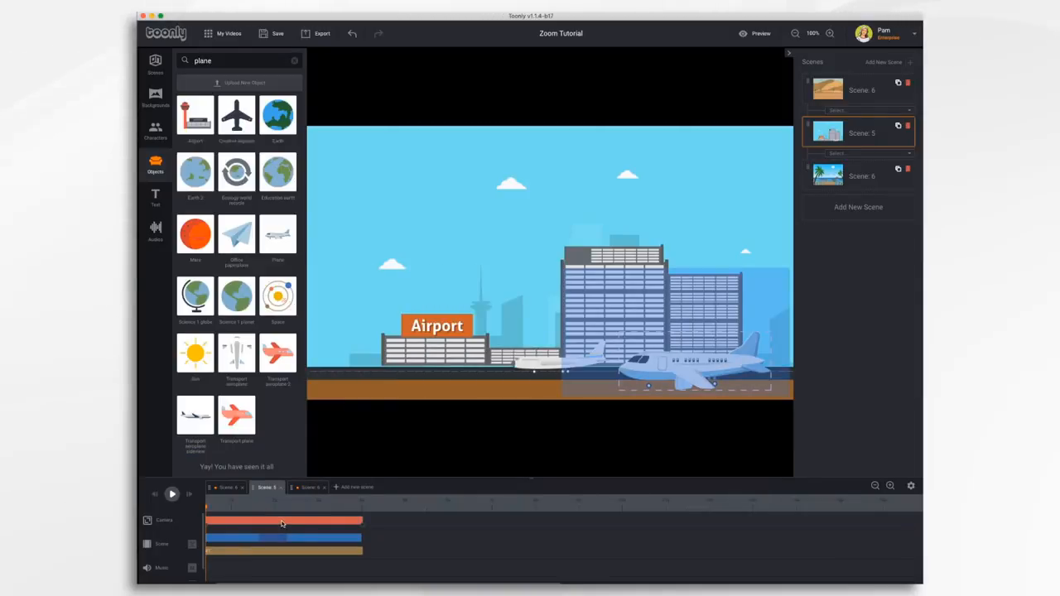
- Set Scene 5's camera easing to Elastic with In & Out and preview the video
click(281, 521)
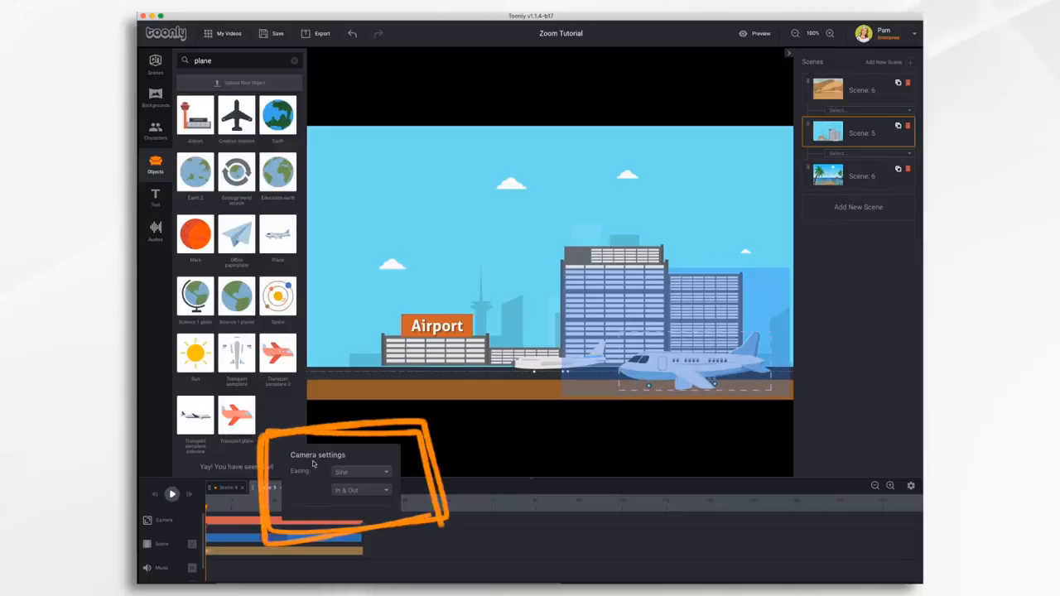
click(381, 476)
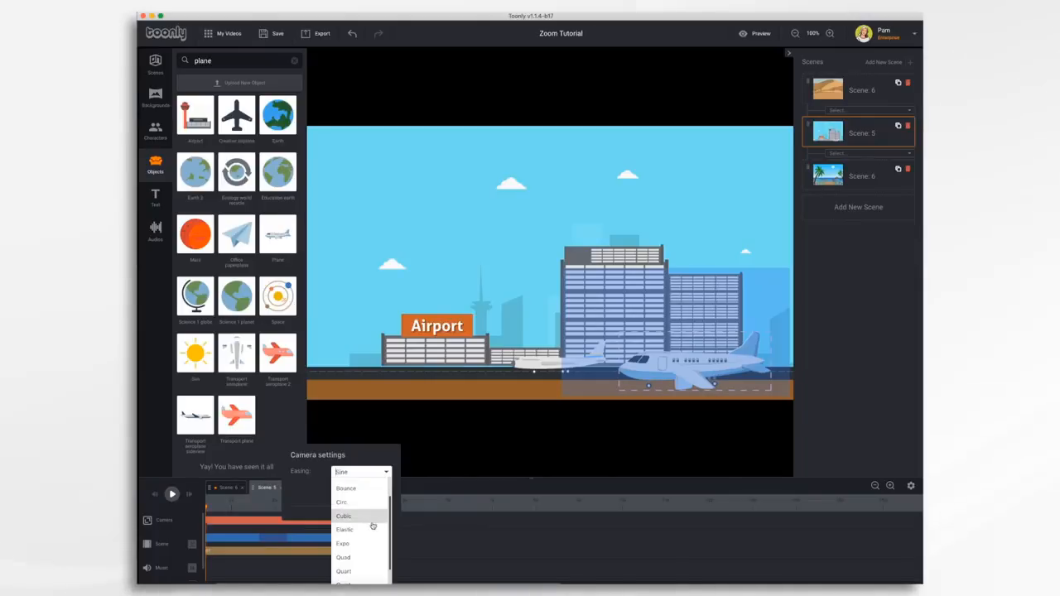
scroll(368, 552, down, 1)
scroll(369, 552, up, 3)
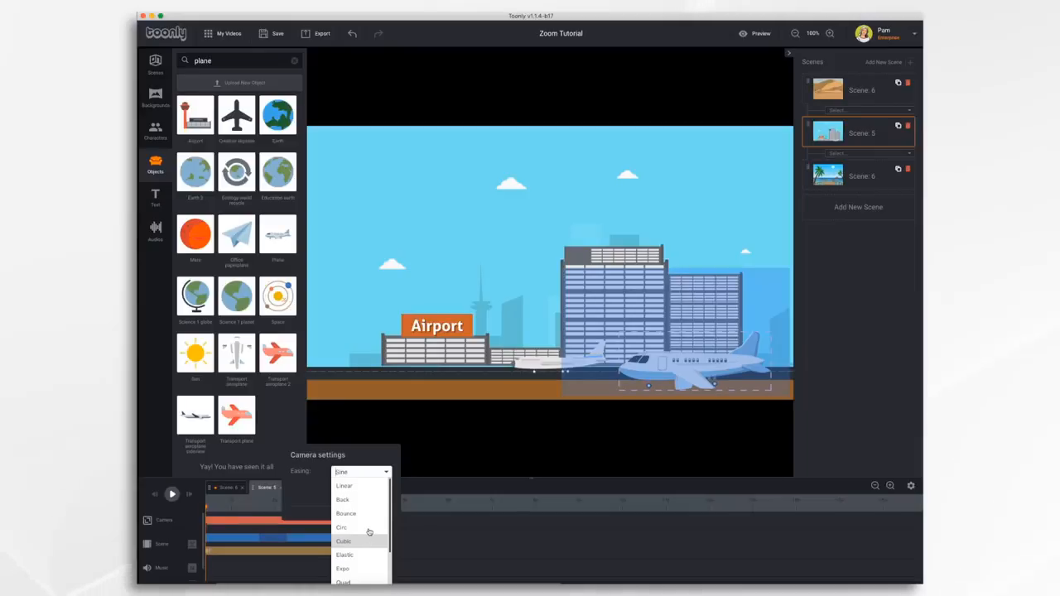
click(357, 555)
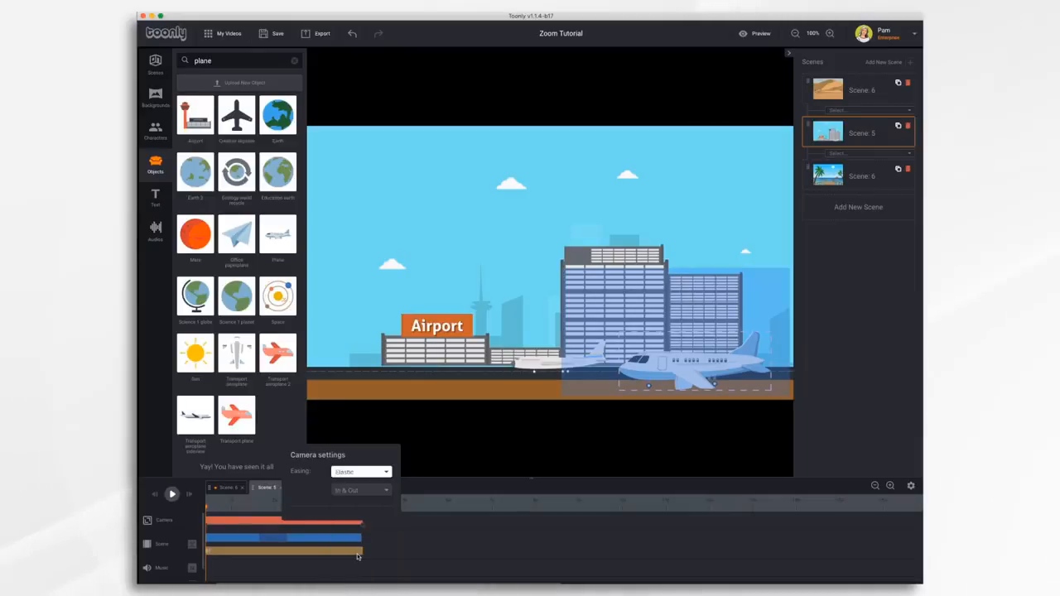
click(338, 494)
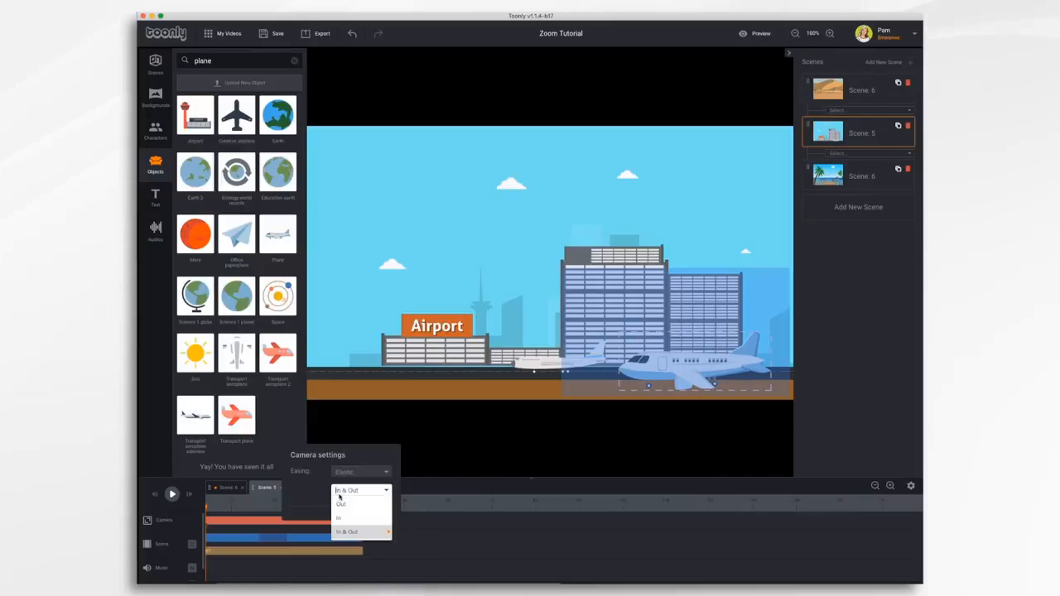
click(354, 493)
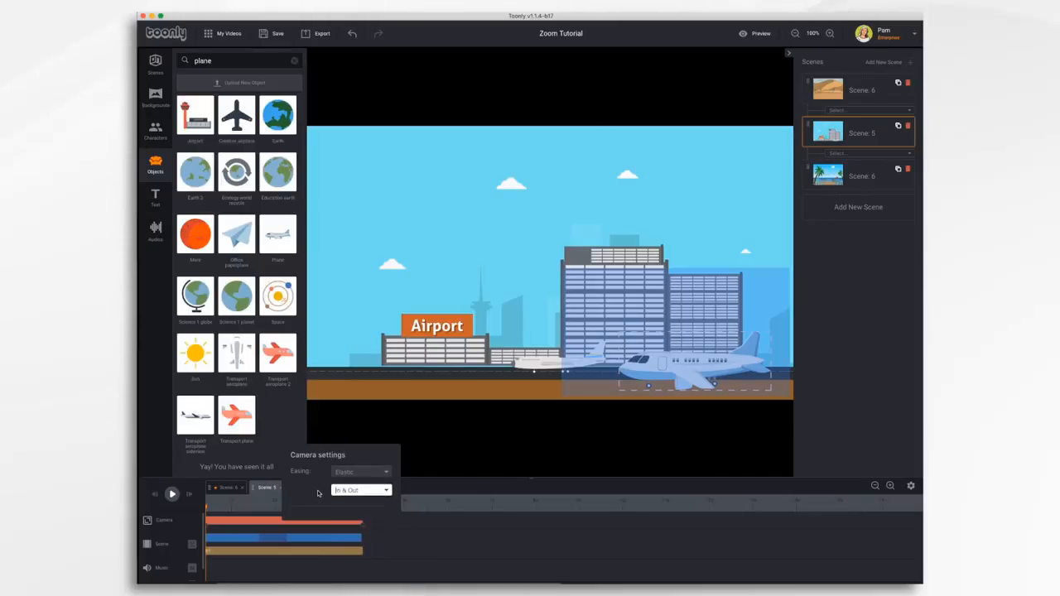
click(477, 527)
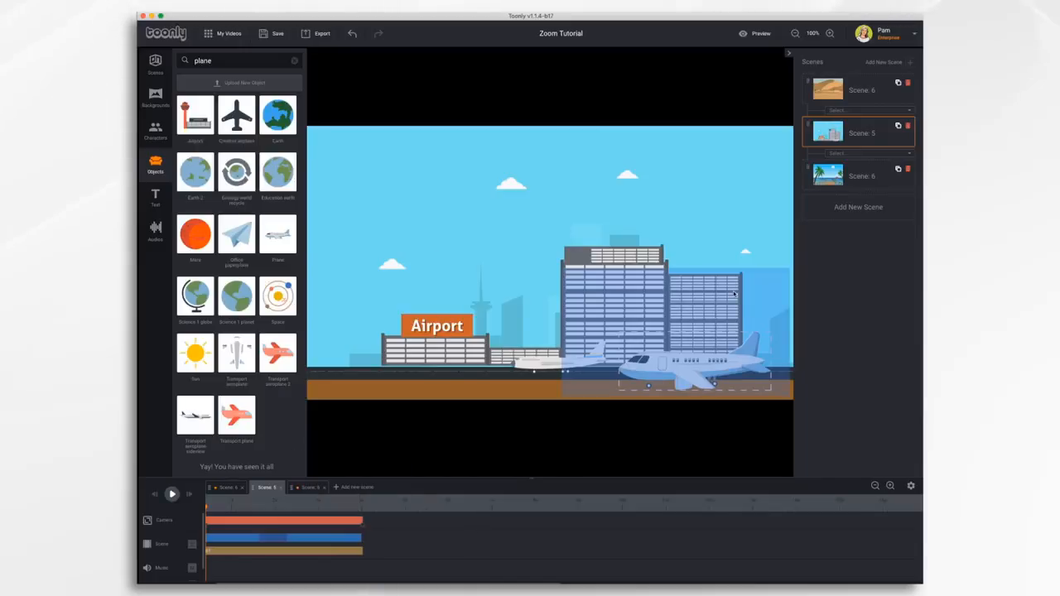
click(753, 34)
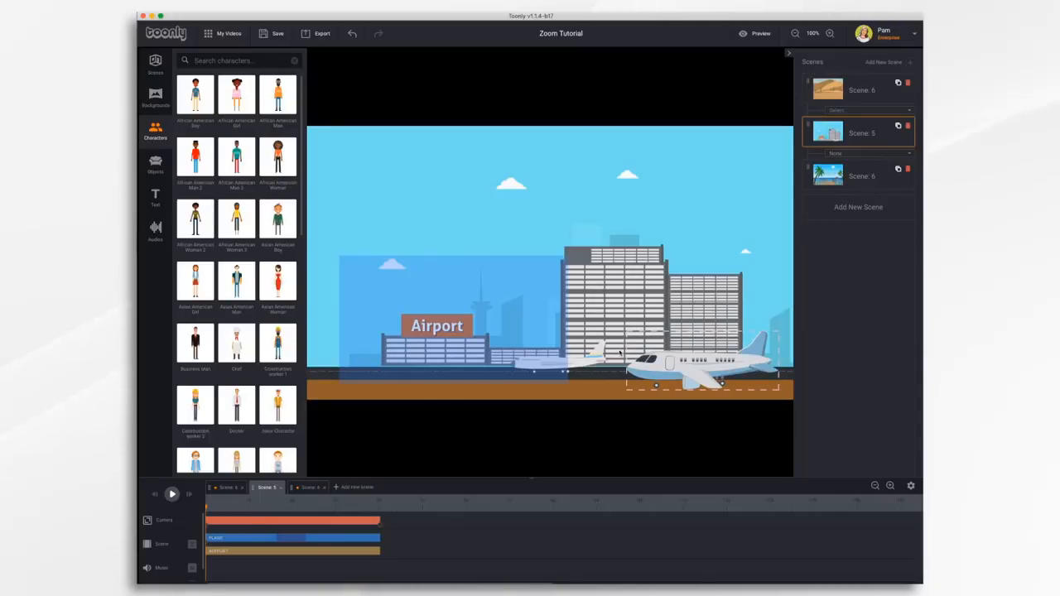
- At the plane's ending keyframe in Scene 5, move the large plane in front of the Airport terminal building
click(657, 368)
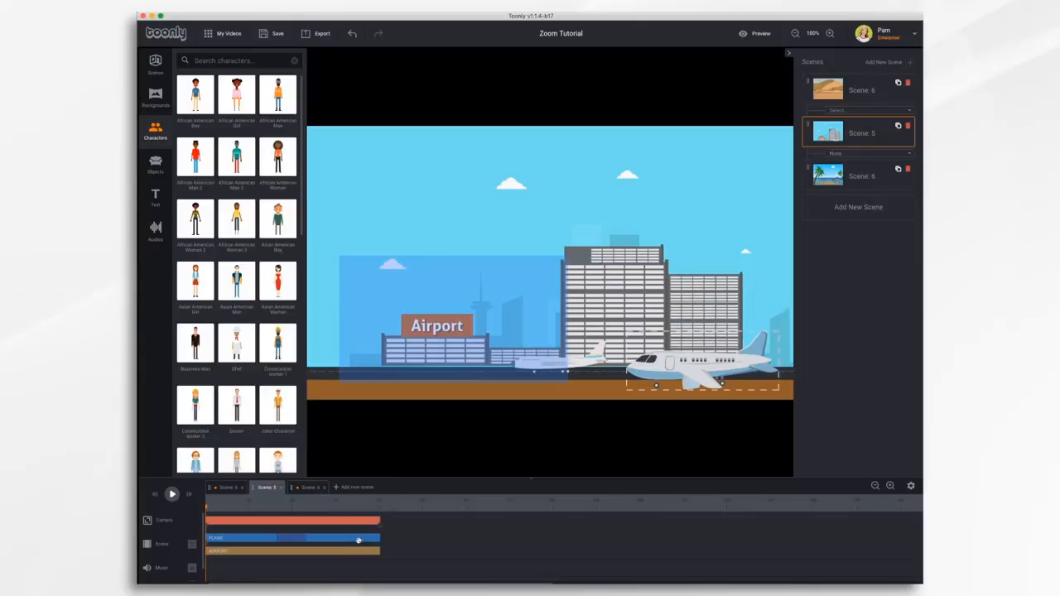
click(381, 545)
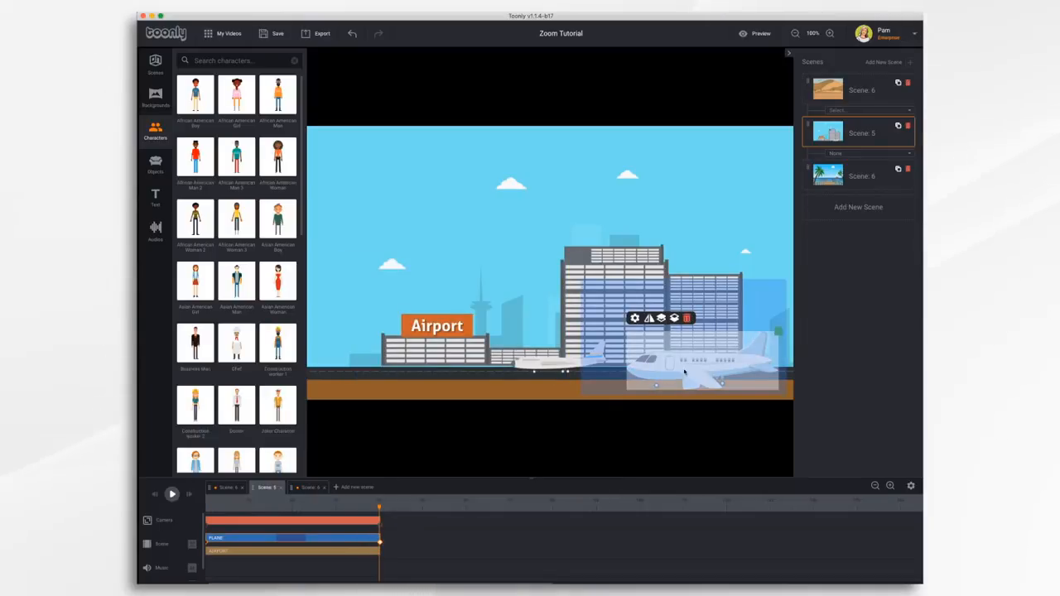
drag(685, 372, 395, 366)
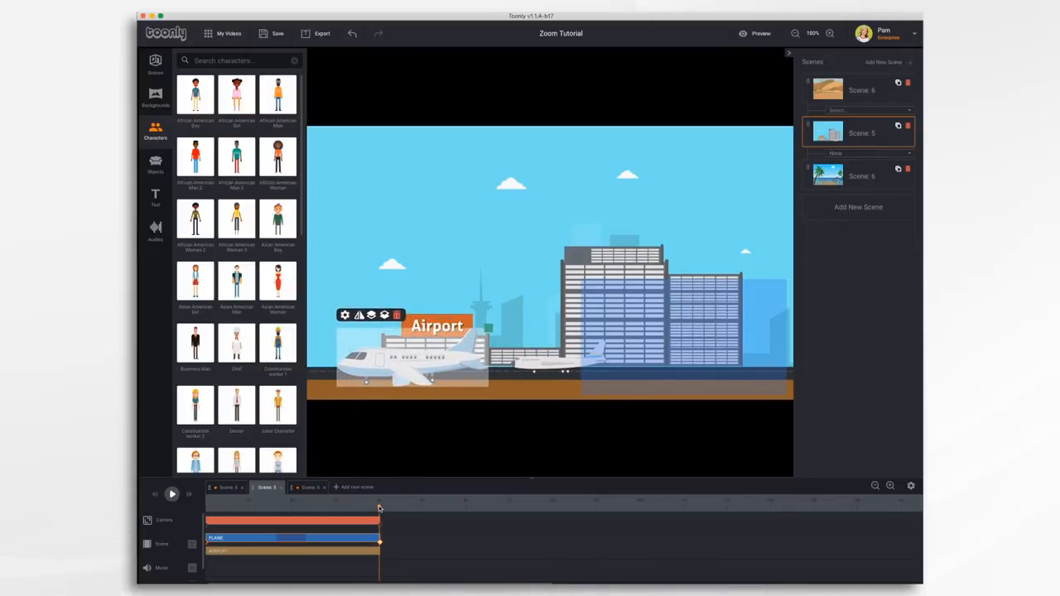
- Reposition Scene 5's starting camera frame around the plane's starting position and its ending camera frame around the plane at the Airport terminal
drag(378, 508, 199, 504)
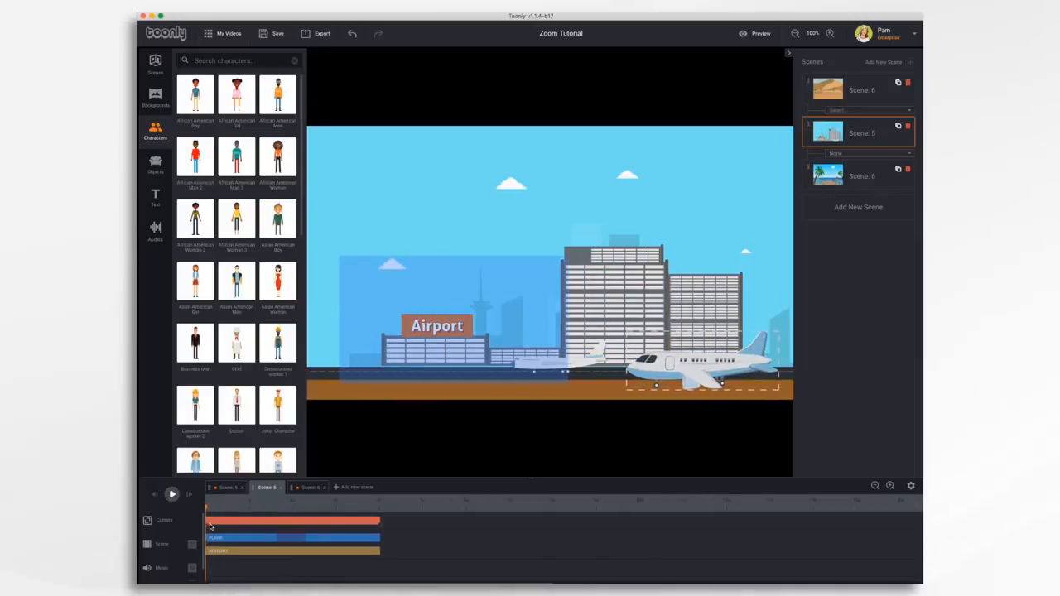
click(207, 525)
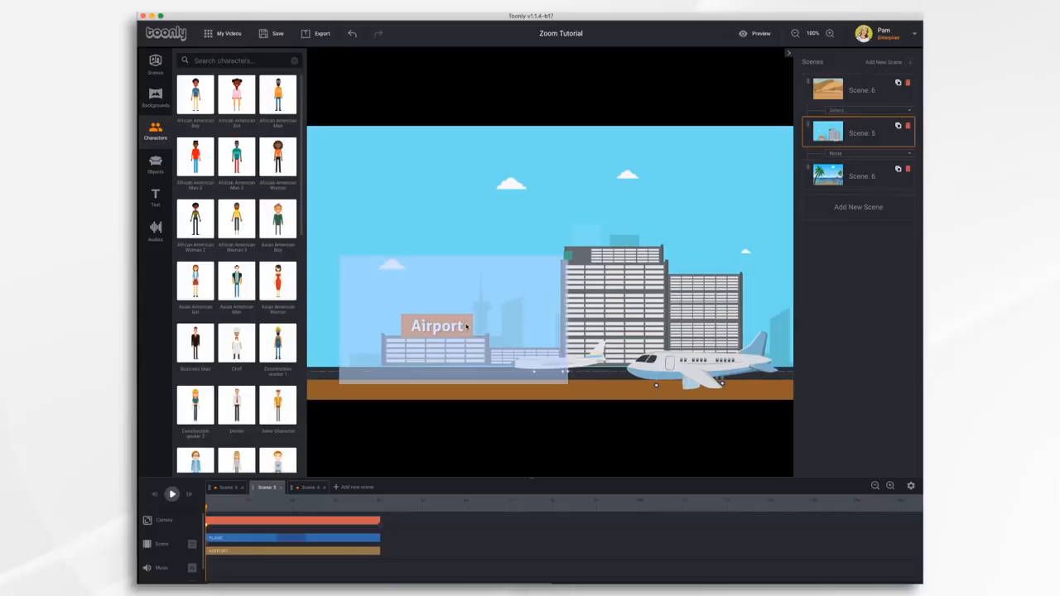
drag(478, 332, 686, 339)
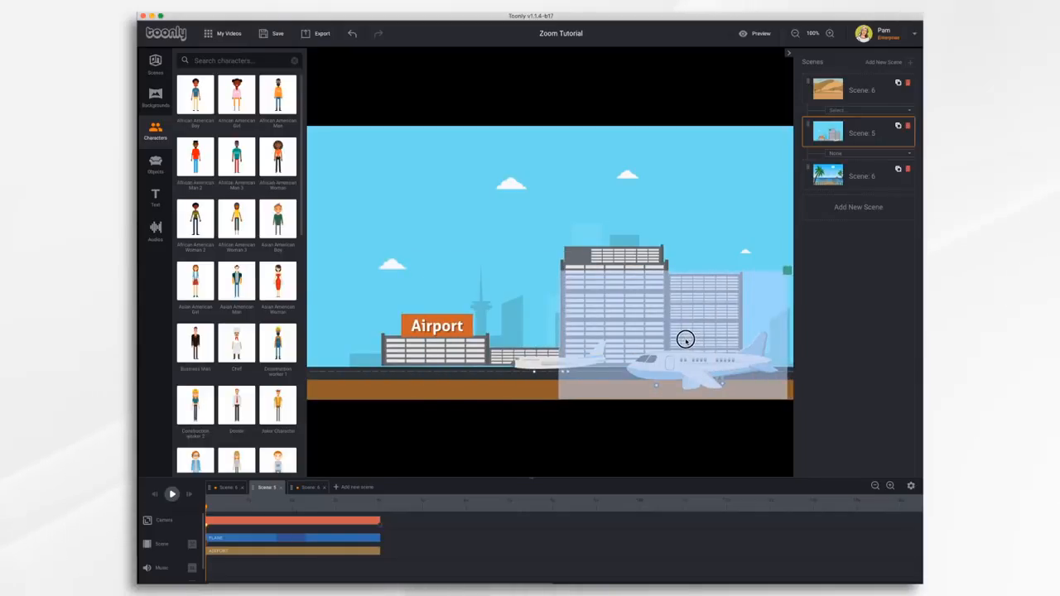
click(378, 508)
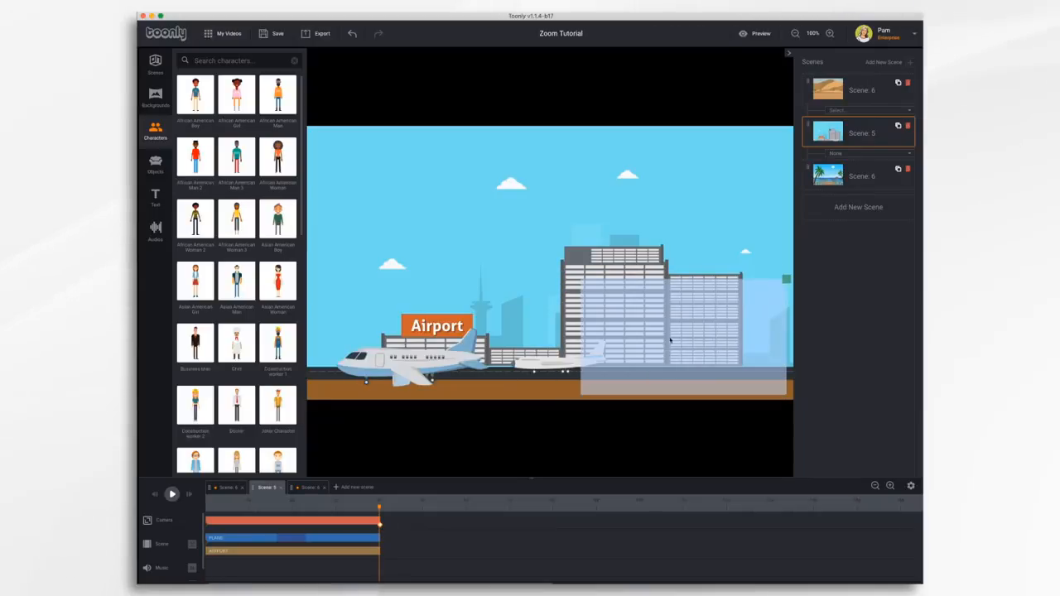
drag(704, 335, 433, 331)
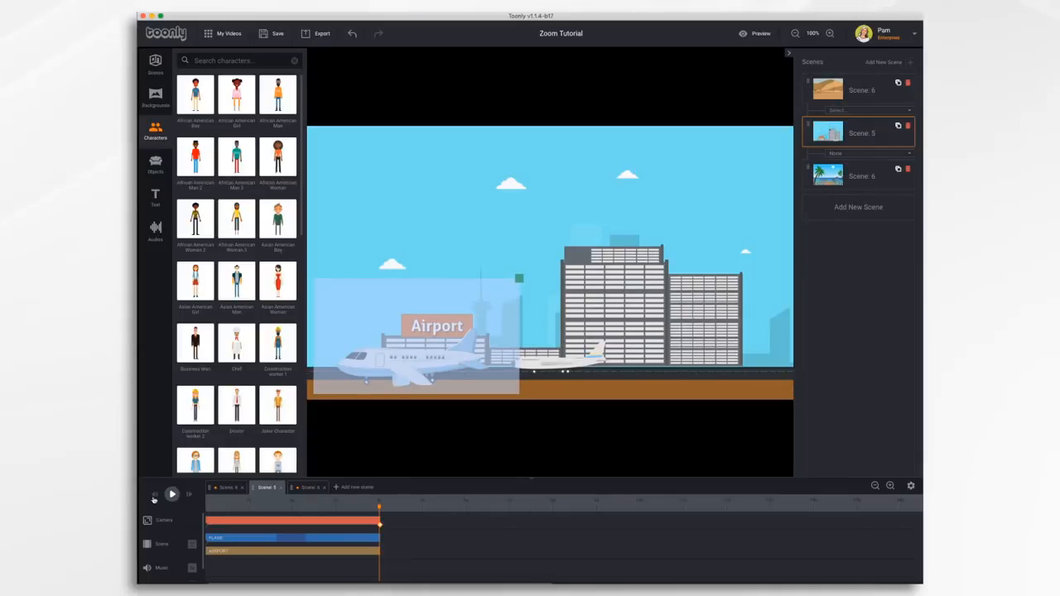
- Play Scene 5 from the start and preview the video to check the camera following the moving plane
click(154, 496)
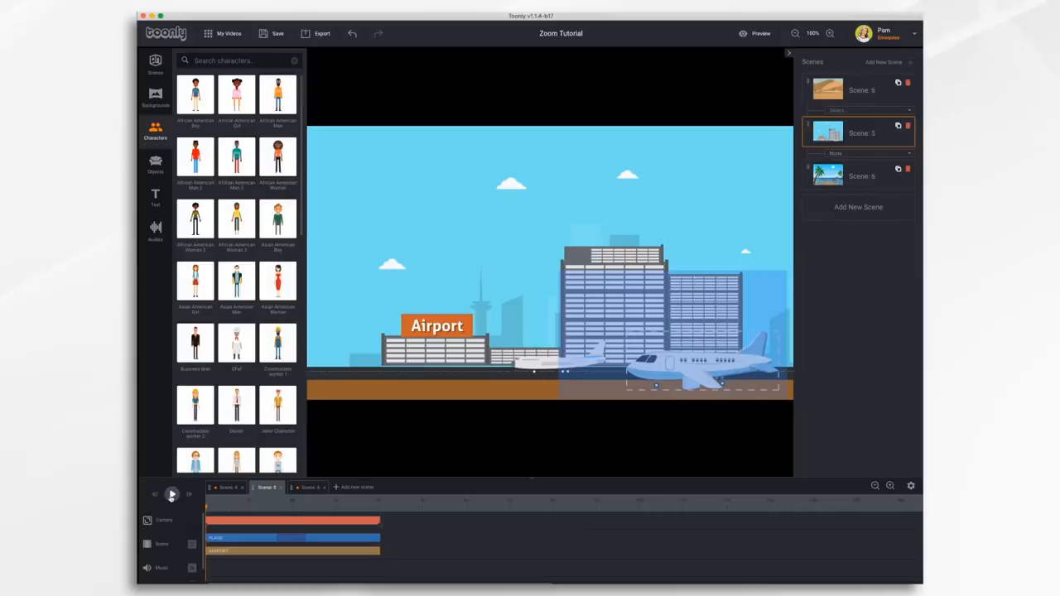
click(171, 495)
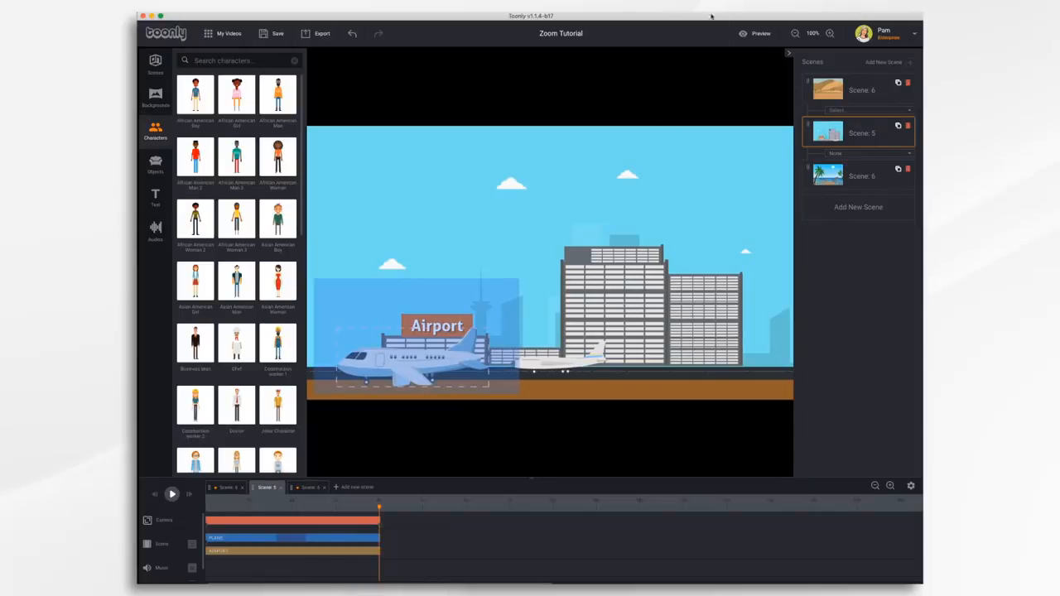
click(756, 33)
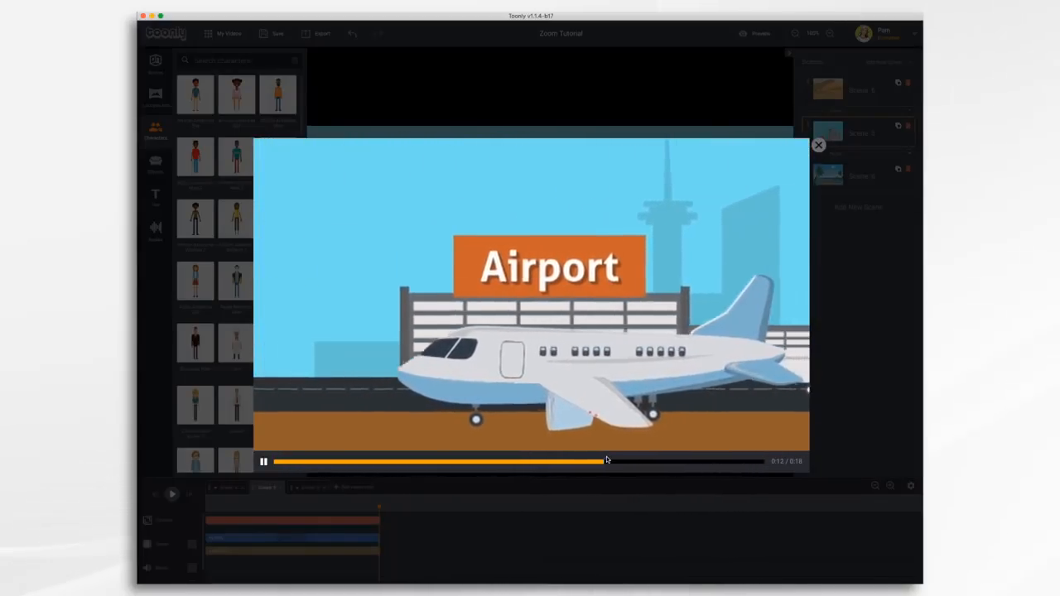
click(818, 146)
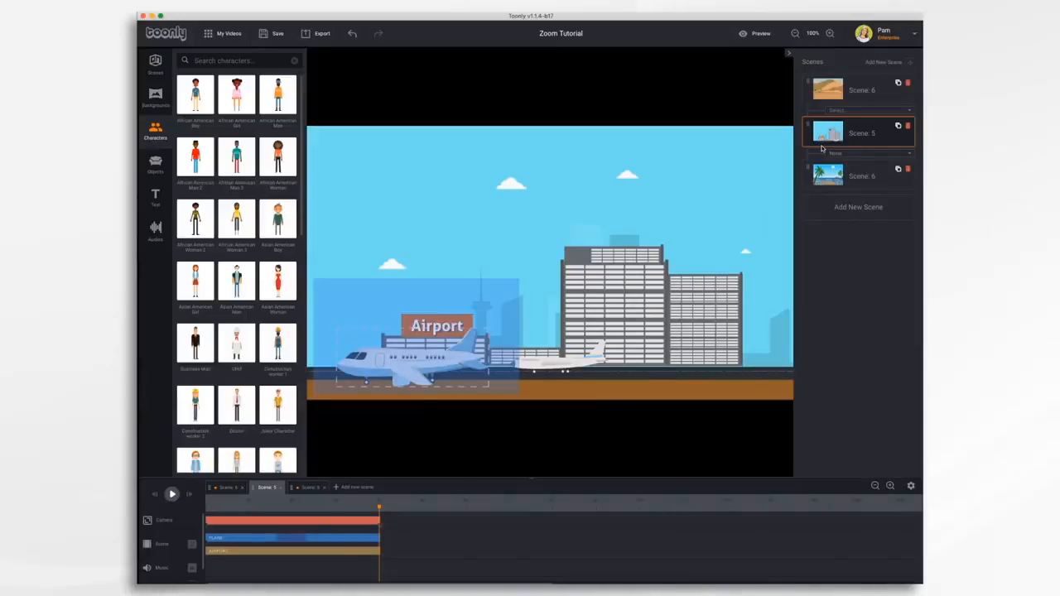
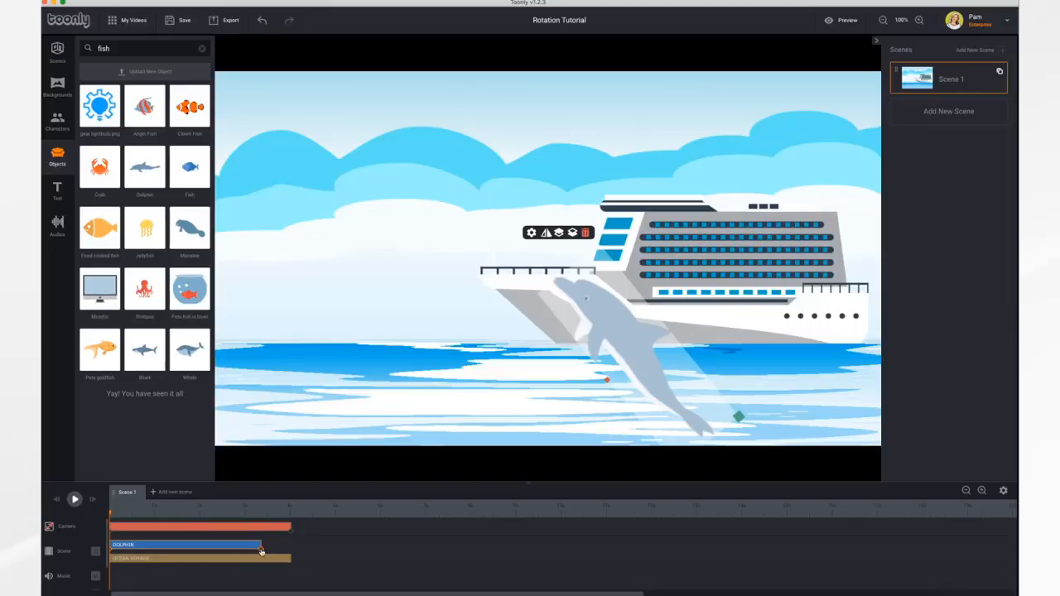
- At the dolphin's ending keyframe, move it to the open water ahead of the ship and rotate it nose-down
click(262, 550)
drag(639, 333, 349, 281)
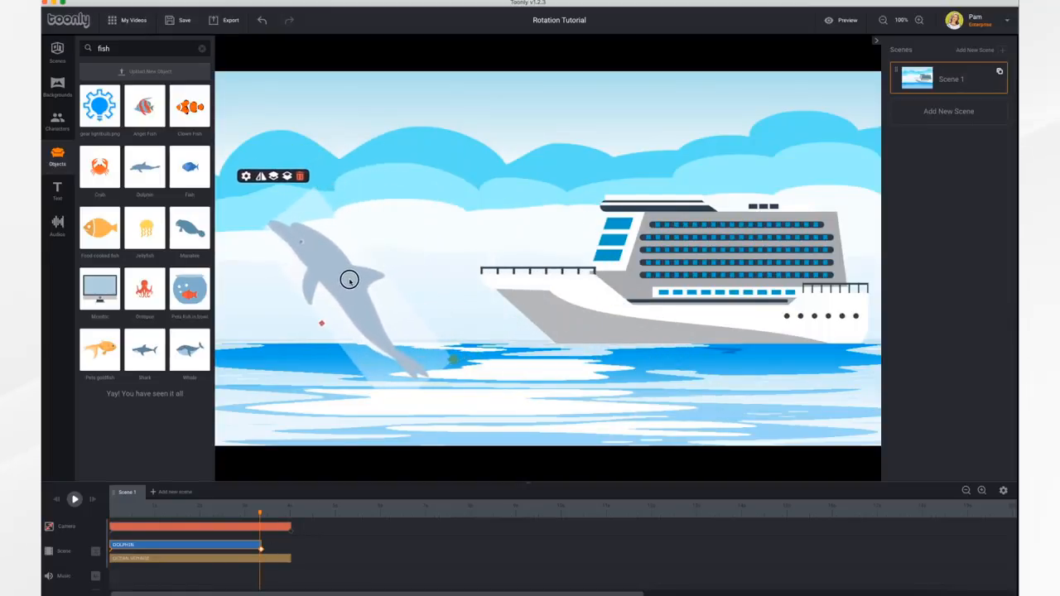
drag(322, 325, 391, 334)
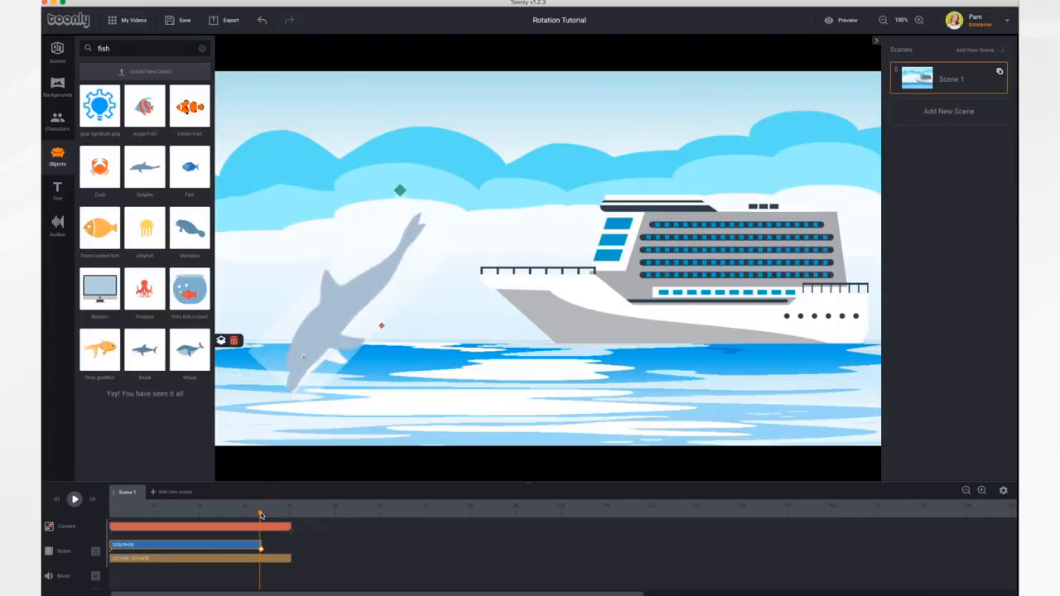
- Play the ocean scene from the start to check the dolphin's rotation, pausing at about one second and selecting the dolphin
drag(261, 515, 94, 510)
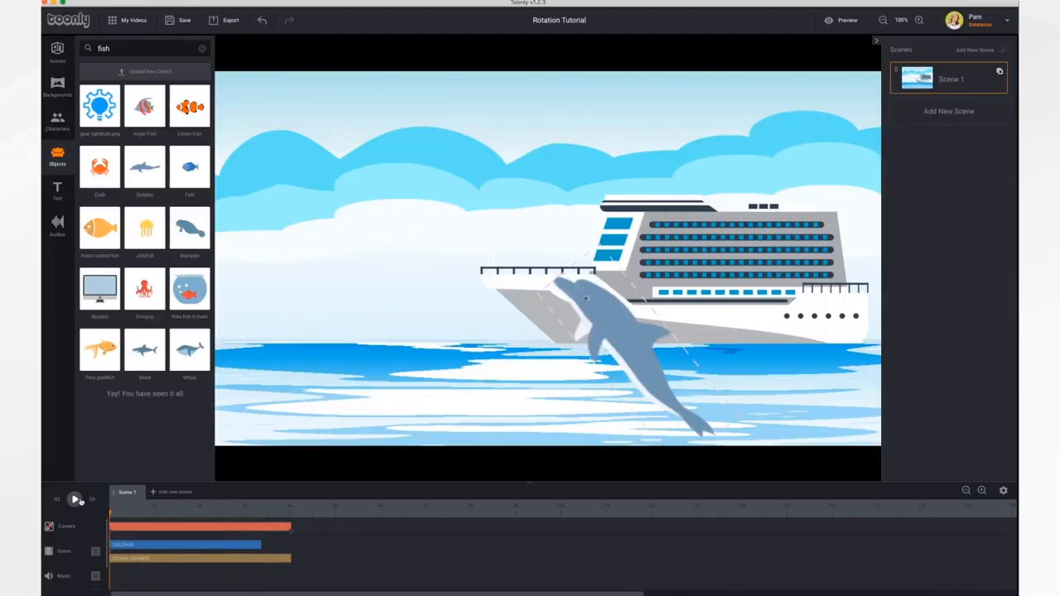
click(76, 499)
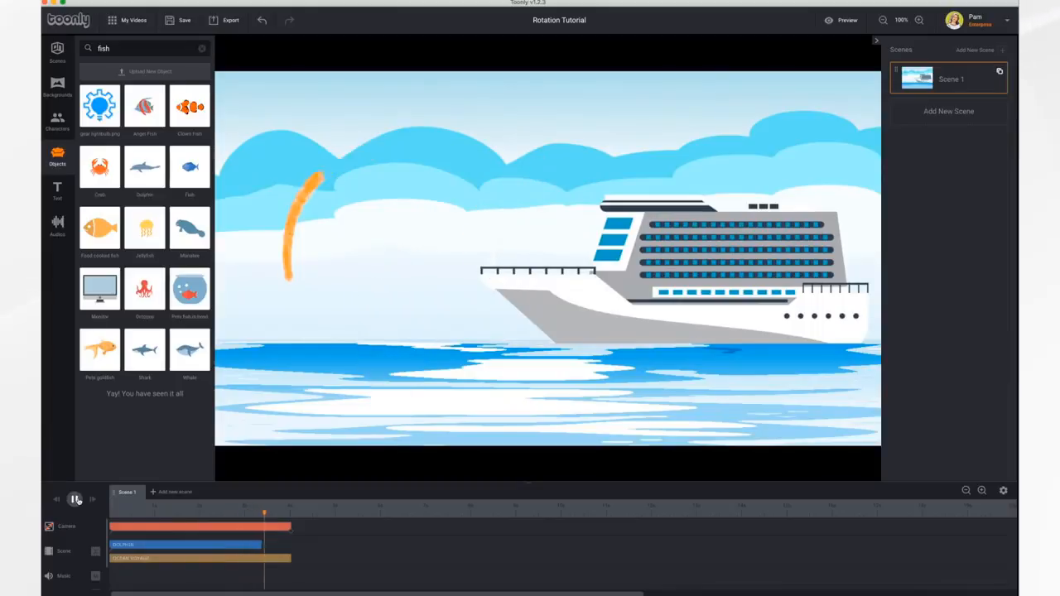
click(75, 499)
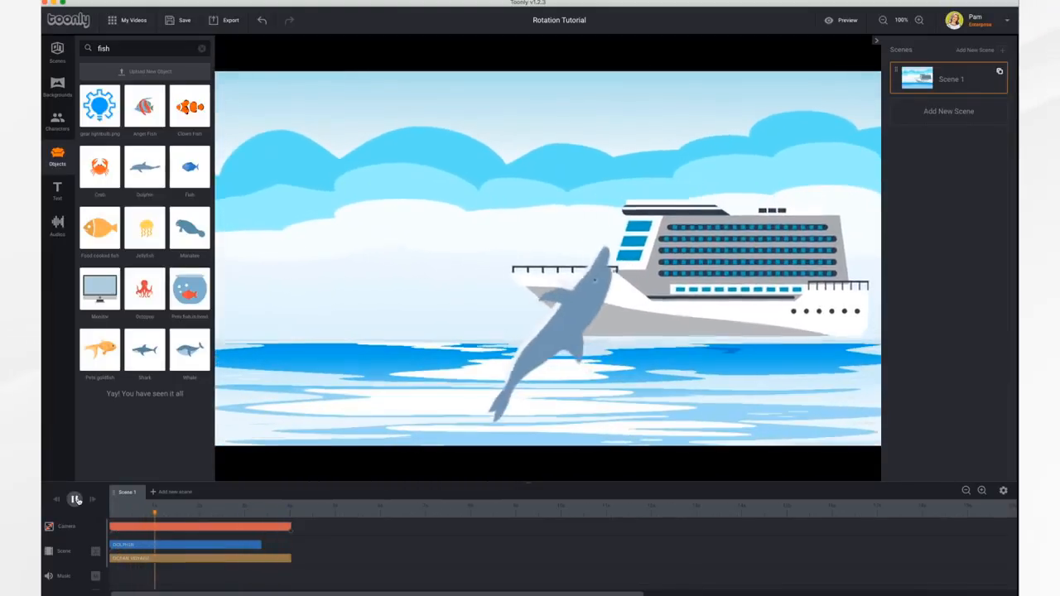
click(75, 500)
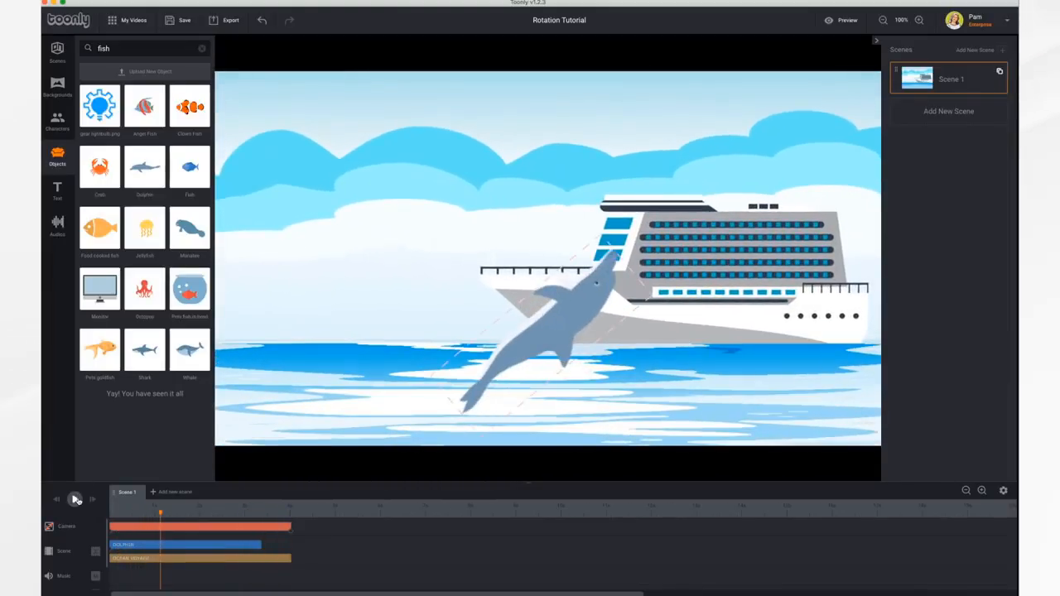
click(204, 547)
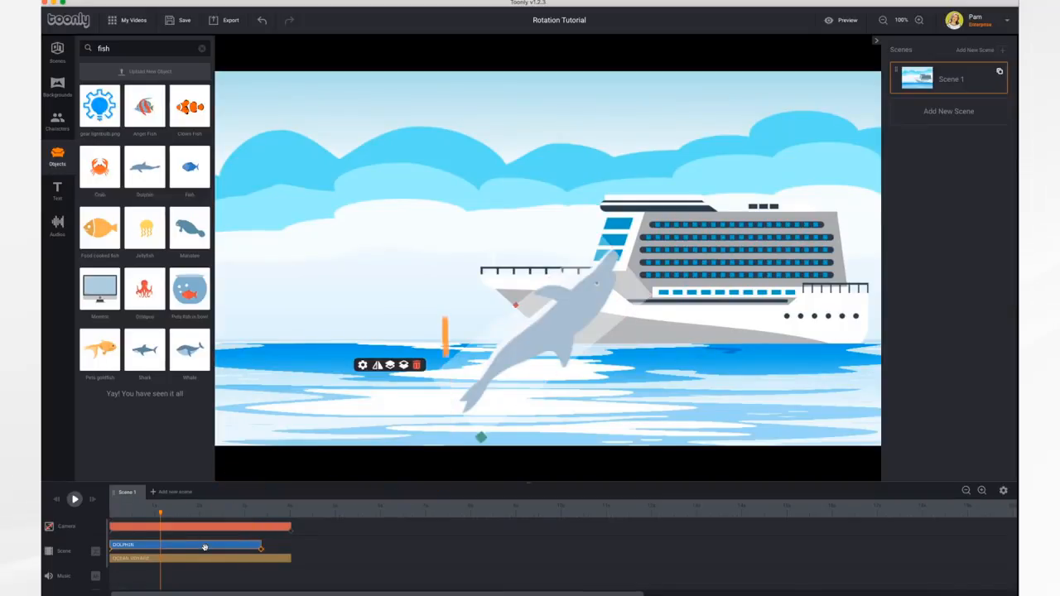
- Set the dolphin's rotation direction to Counterclockwise in its object settings
double_click(204, 548)
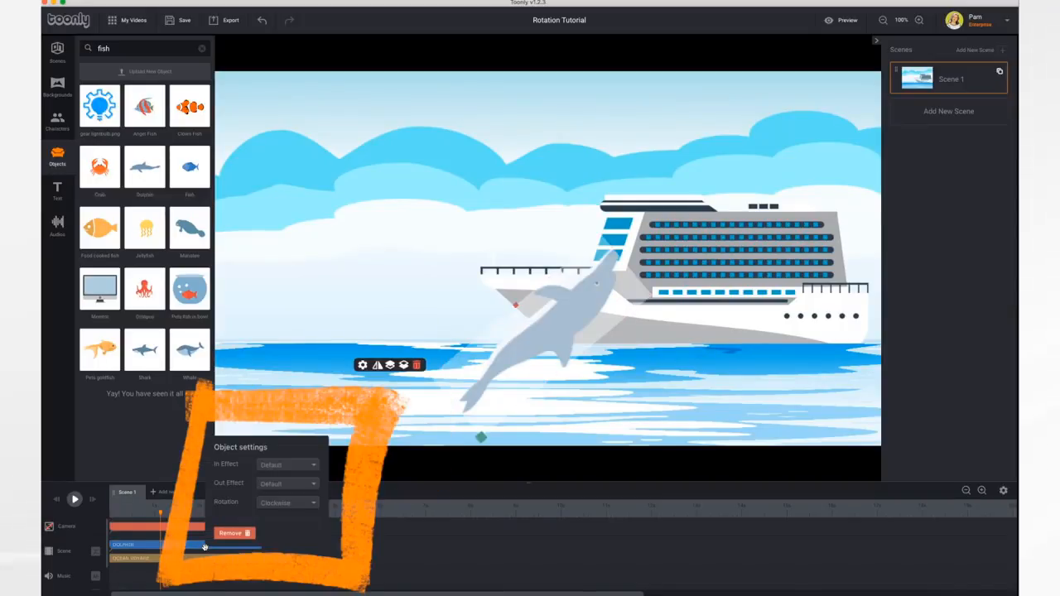
click(300, 509)
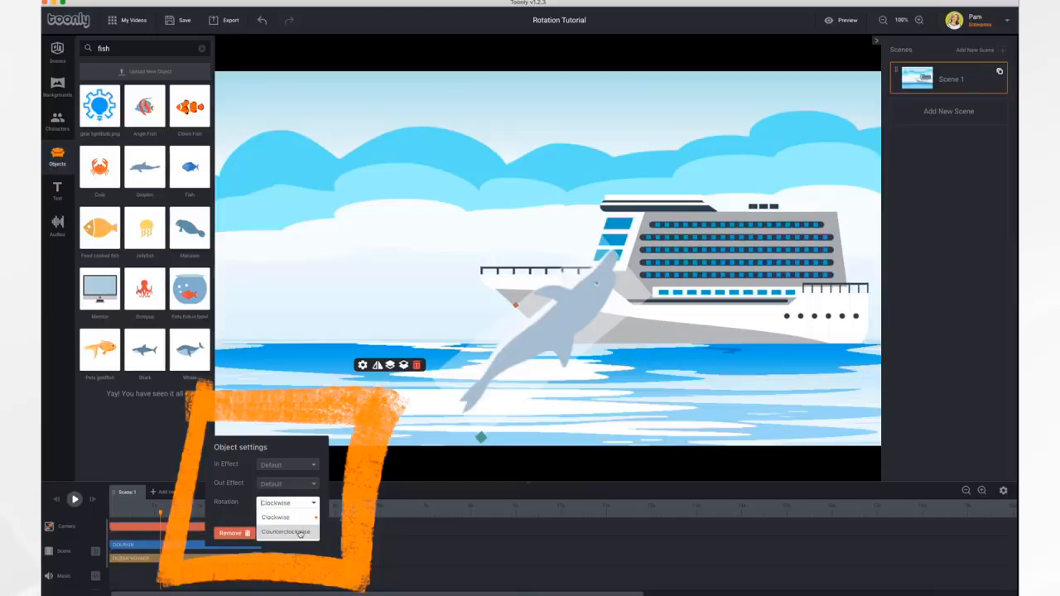
click(300, 533)
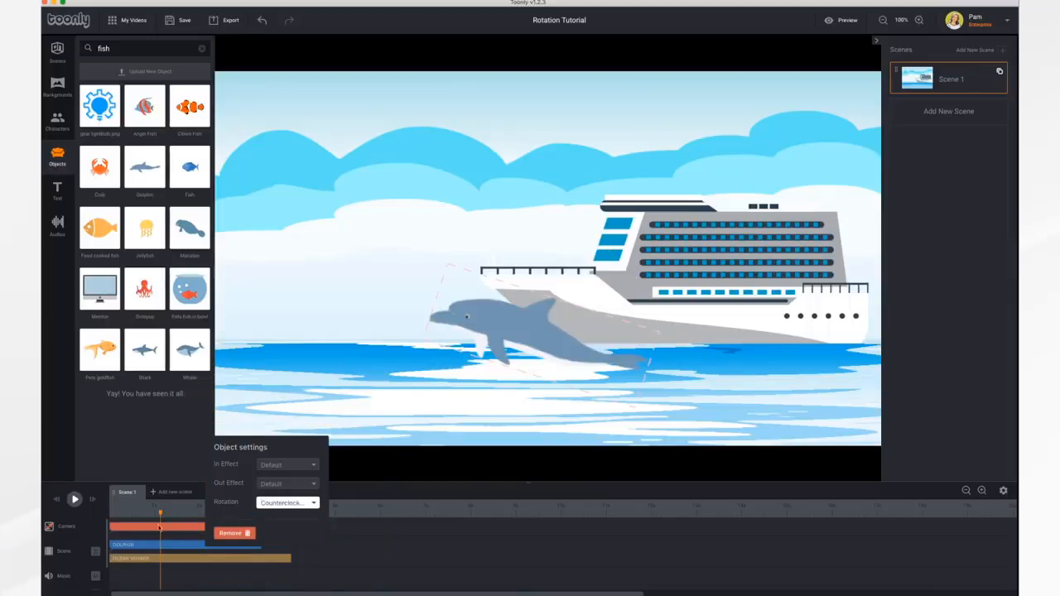
- Play the ocean scene from the start to check the dolphin's counterclockwise rotation, pausing at about two seconds
drag(161, 512, 109, 512)
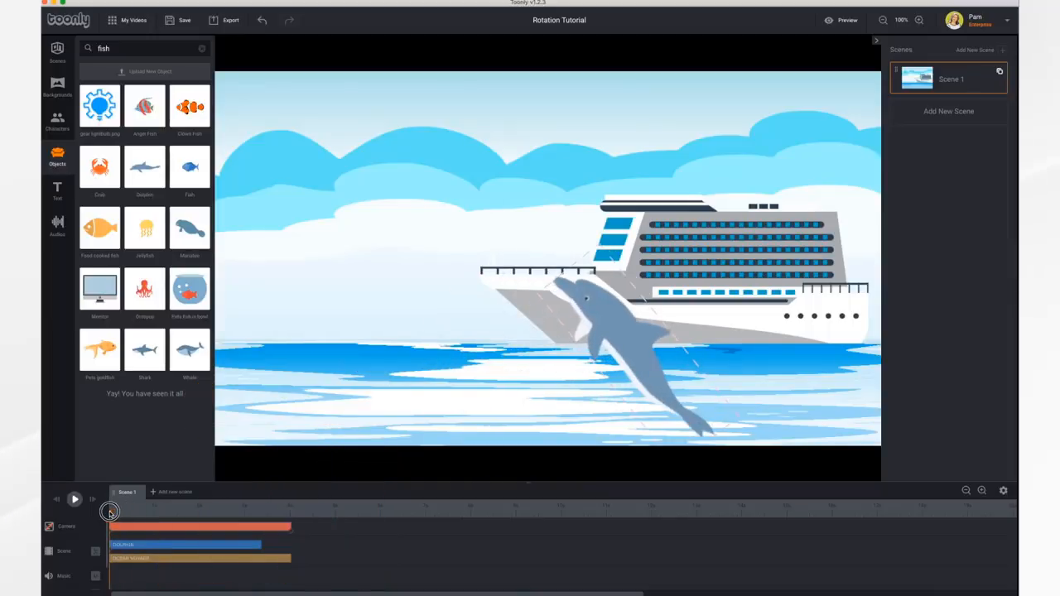
click(74, 499)
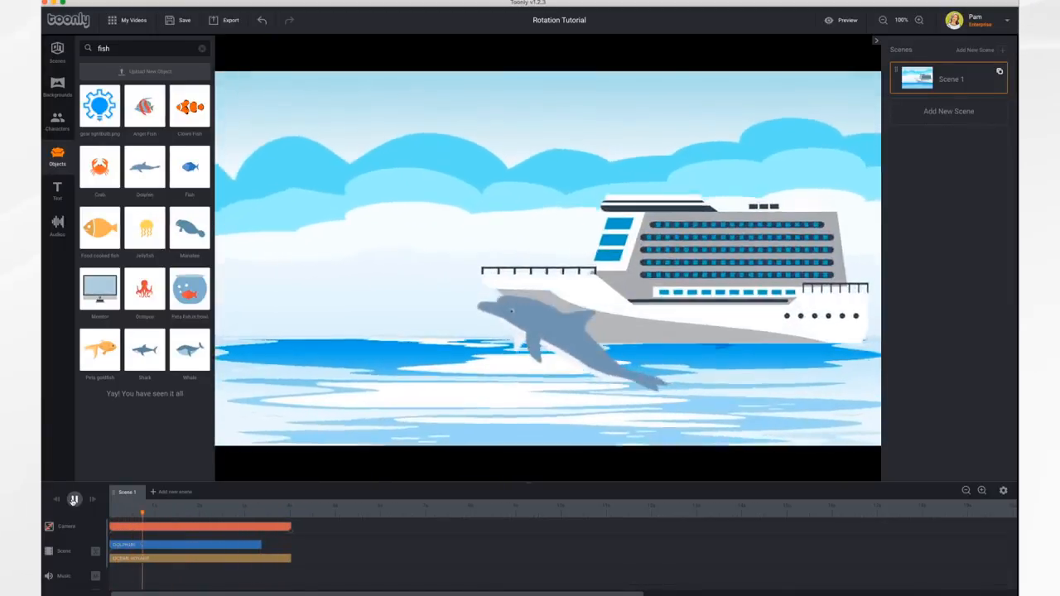
click(73, 500)
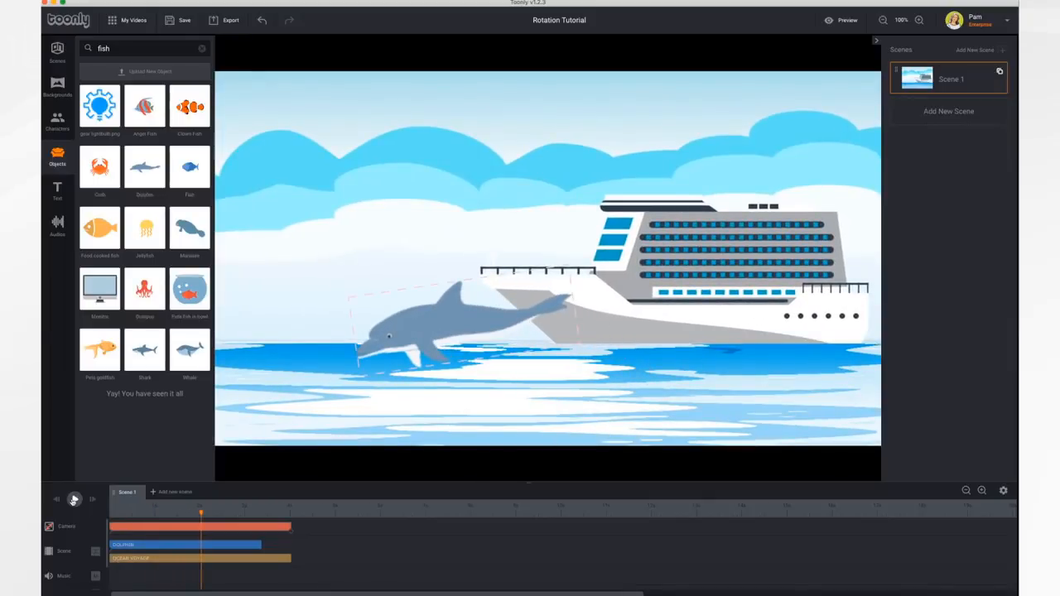
- Set the dolphin's rotation direction back to Clockwise in its object settings and close them
click(415, 330)
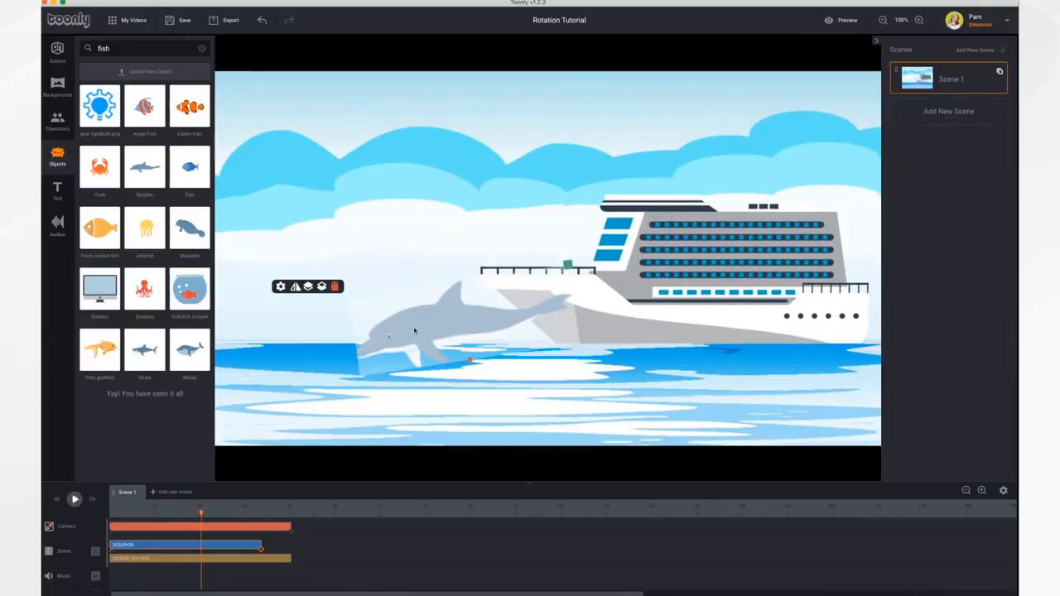
click(280, 287)
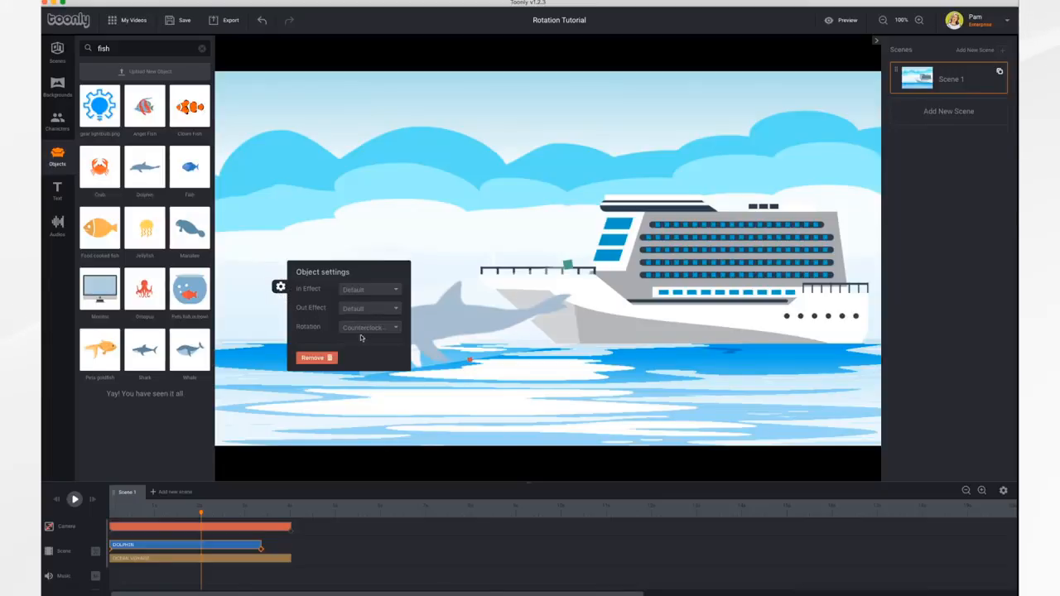
click(443, 242)
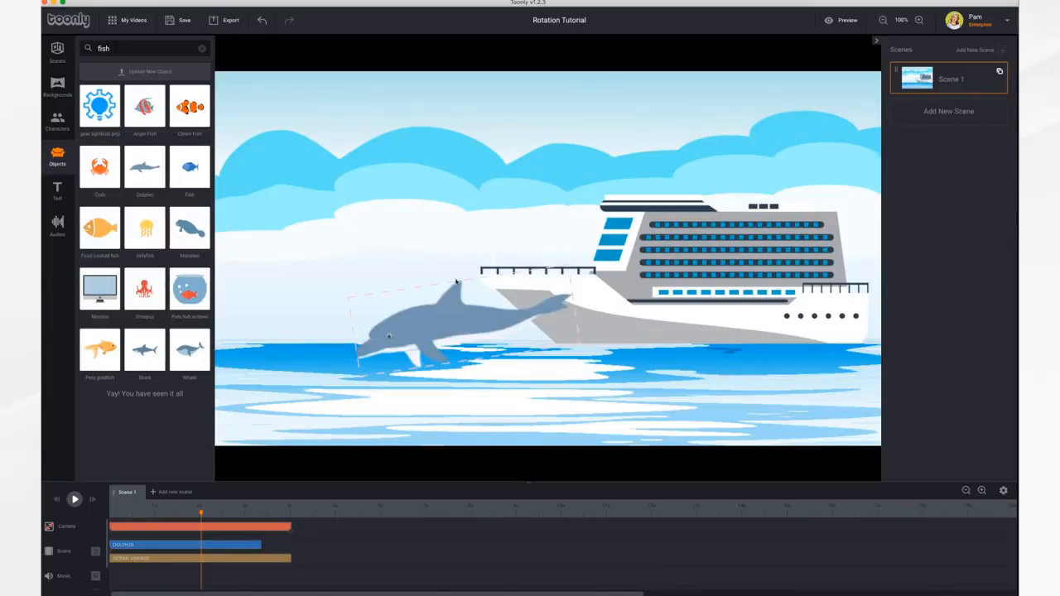
right_click(454, 322)
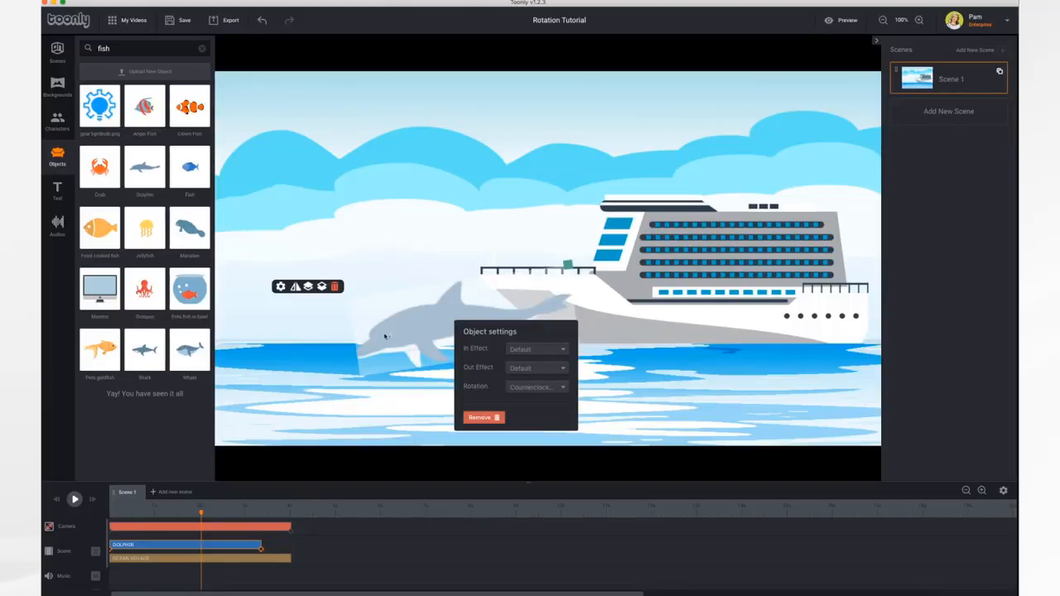
click(531, 388)
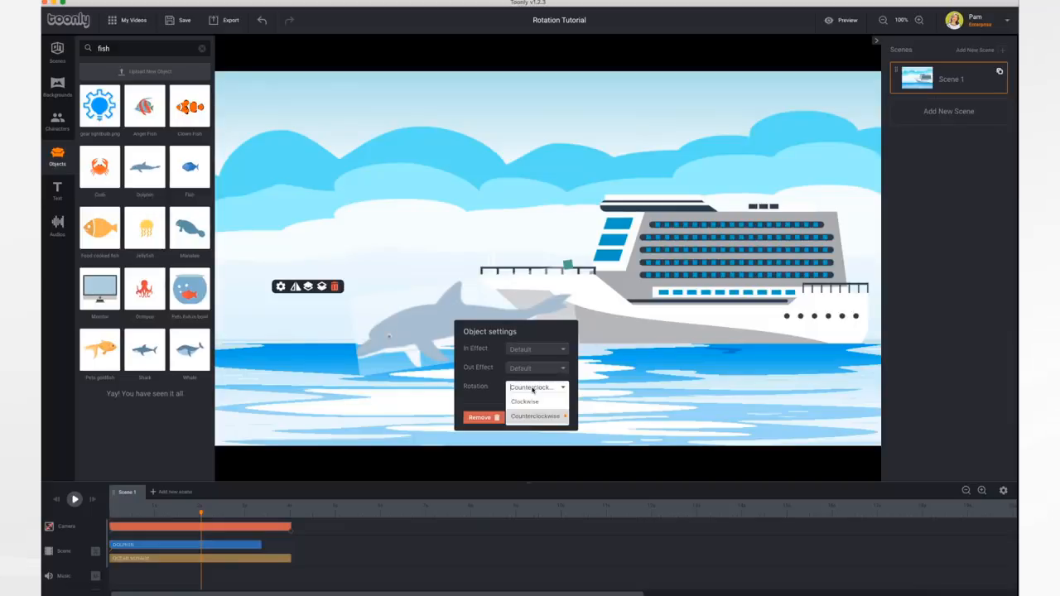
click(531, 400)
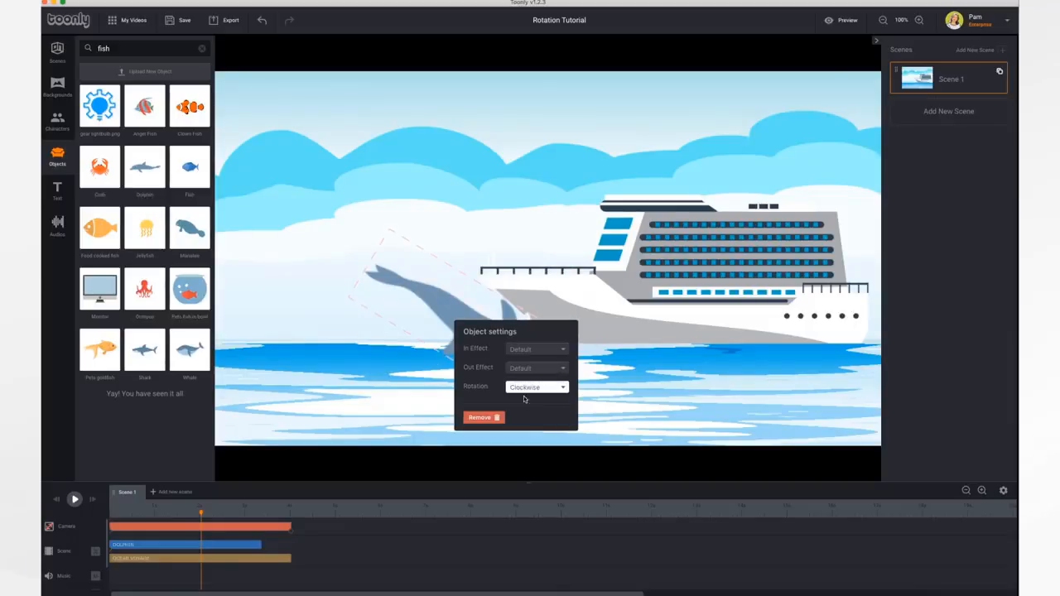
click(405, 373)
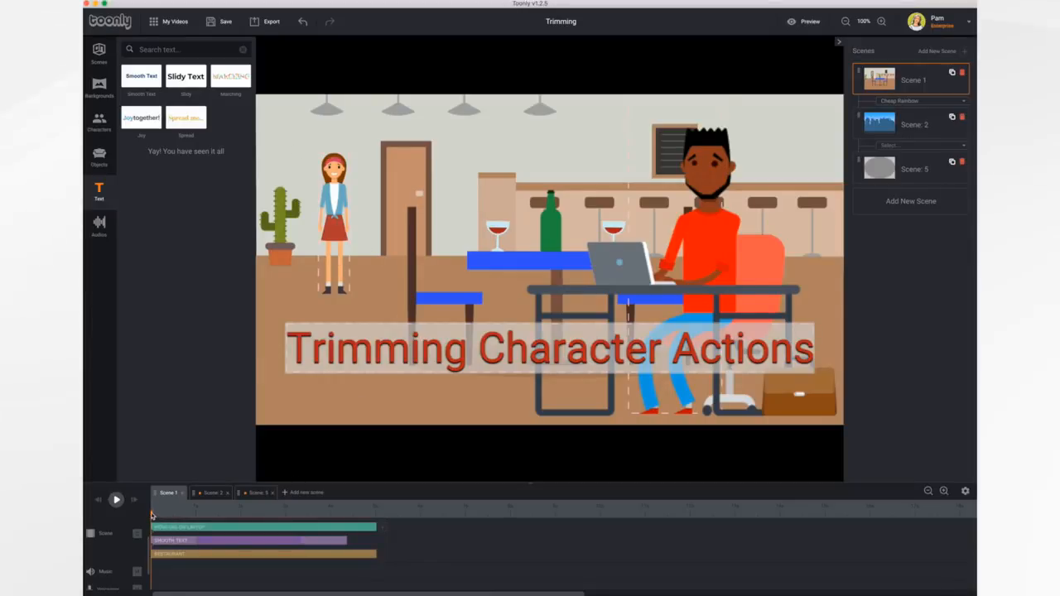
- Play Scene 1 of the Trimming project from near its start to watch the character actions
drag(152, 516, 153, 543)
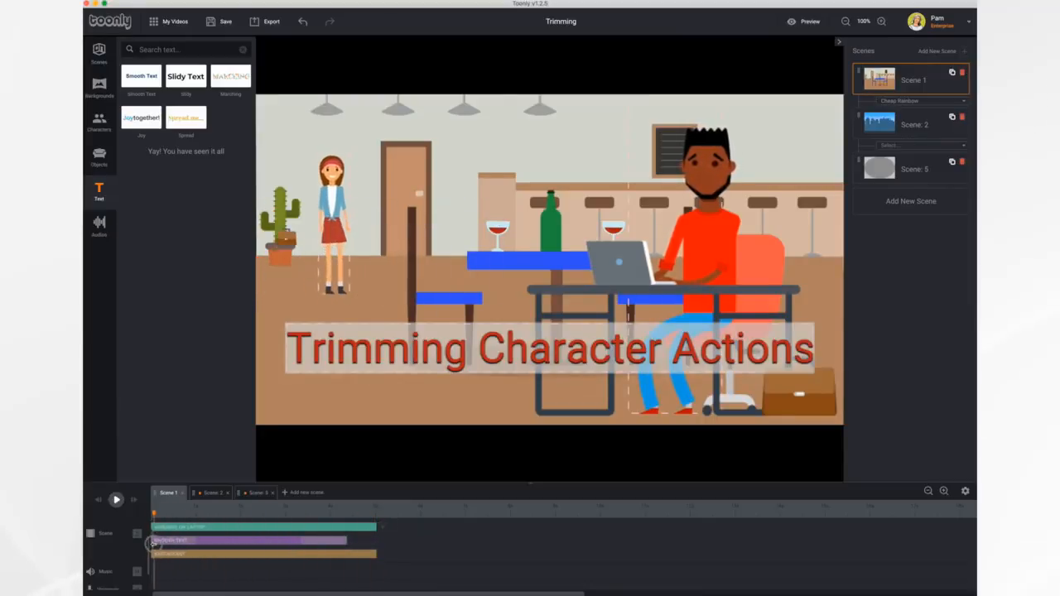
click(116, 500)
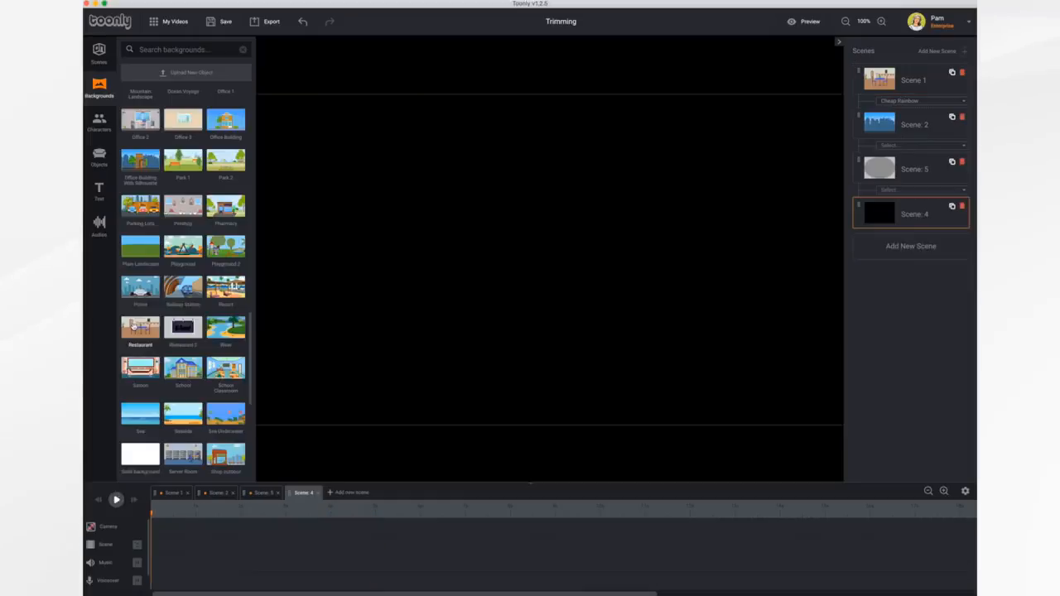
- Add the Restaurant background to Scene 4 and place an enlarged African American Woman 3 in front of the door
drag(140, 327, 461, 287)
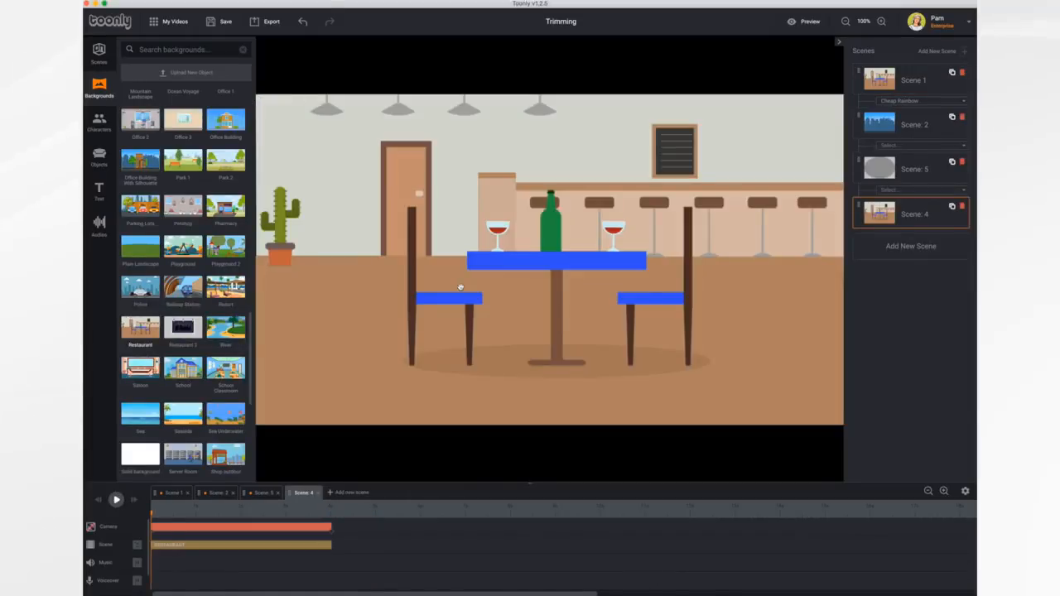
click(100, 120)
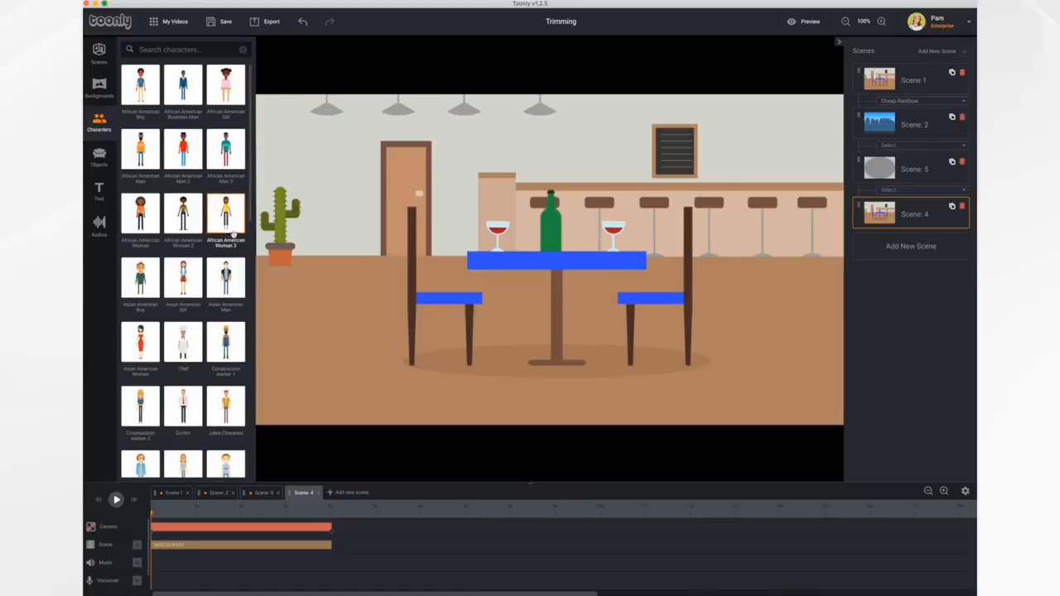
drag(226, 214, 369, 255)
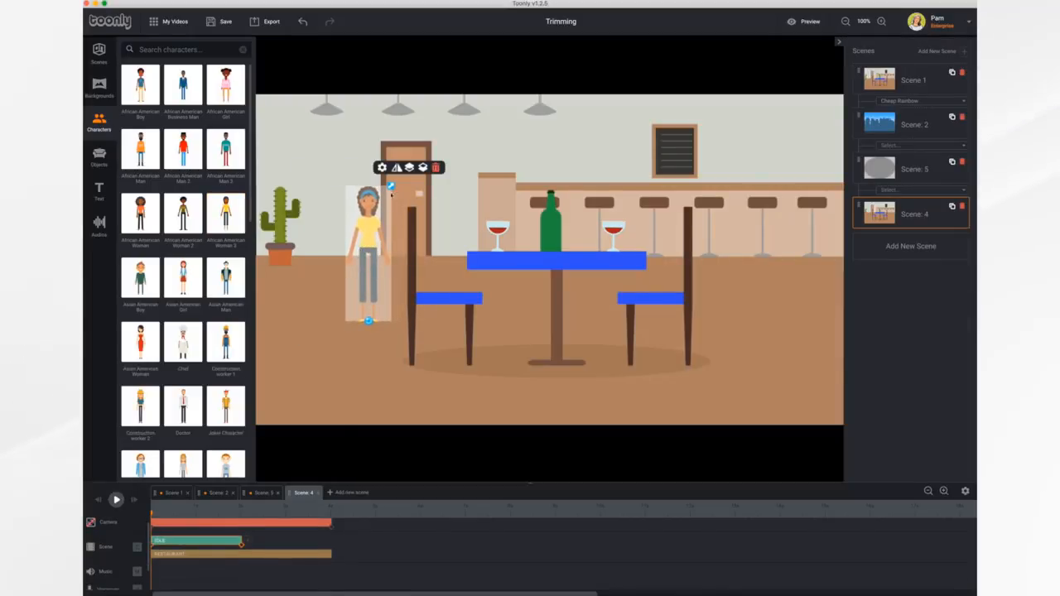
drag(392, 188, 407, 138)
drag(361, 214, 366, 231)
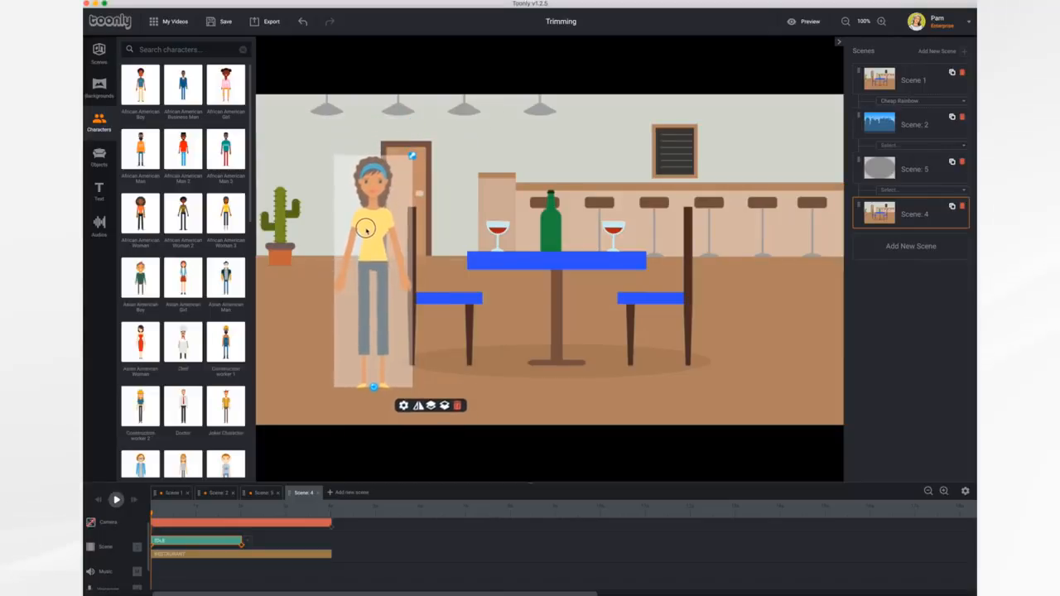
- Set the woman's animation type to Working on laptop and play Scene 4
click(403, 406)
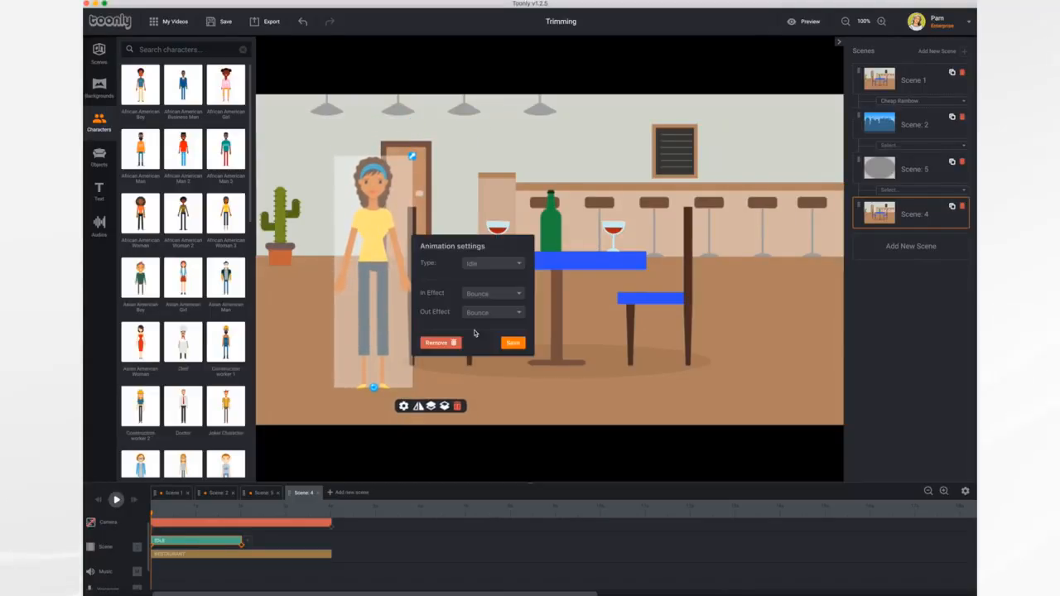
click(500, 267)
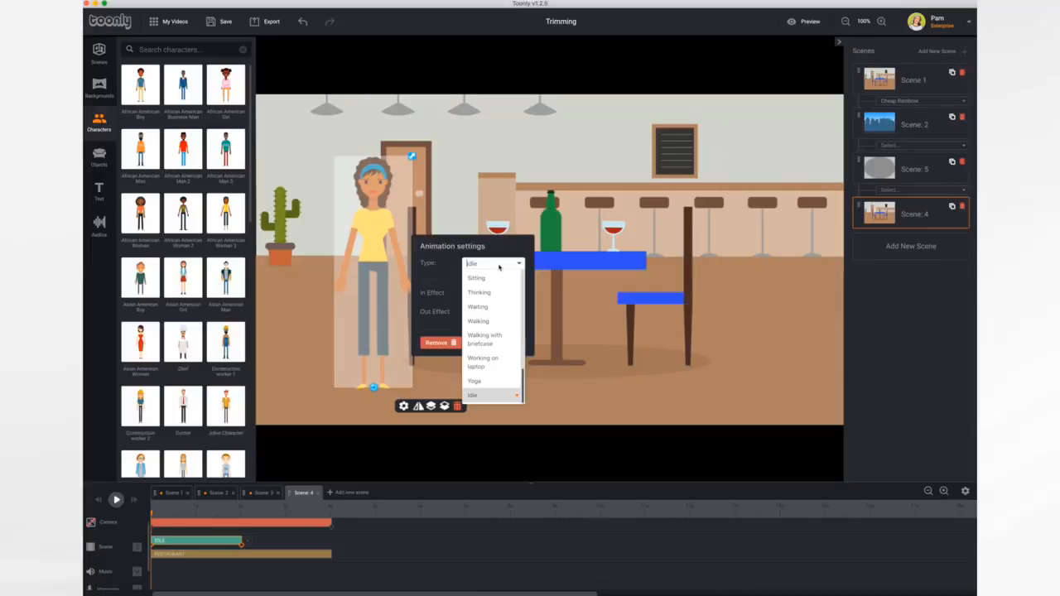
click(490, 362)
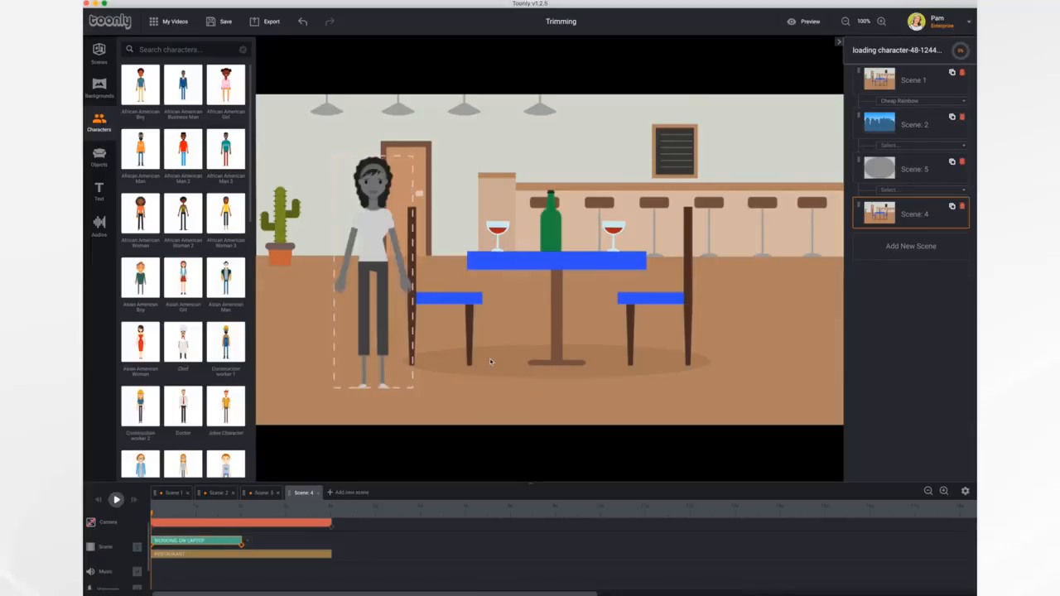
click(390, 249)
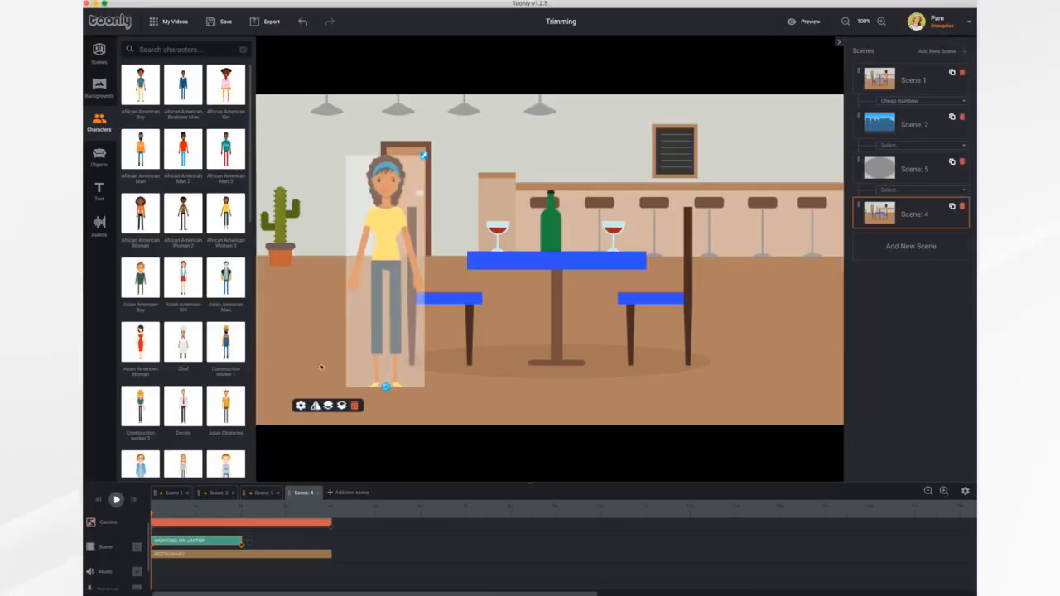
click(116, 500)
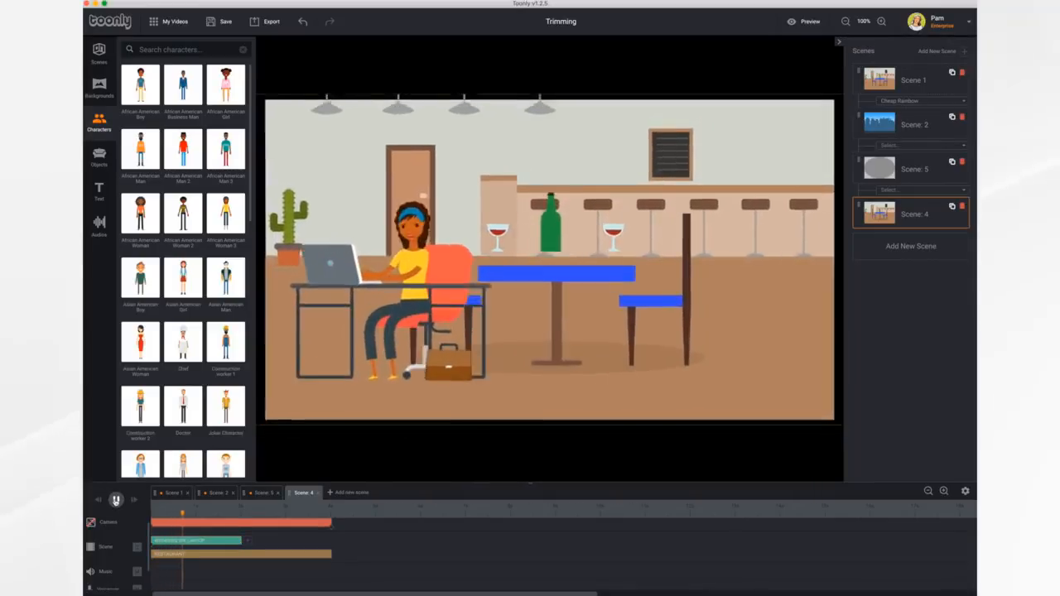
- Move the woman working on the laptop over the restaurant's right-hand chair and enlarge her further
drag(429, 286, 725, 291)
drag(734, 171, 743, 128)
drag(707, 299, 700, 277)
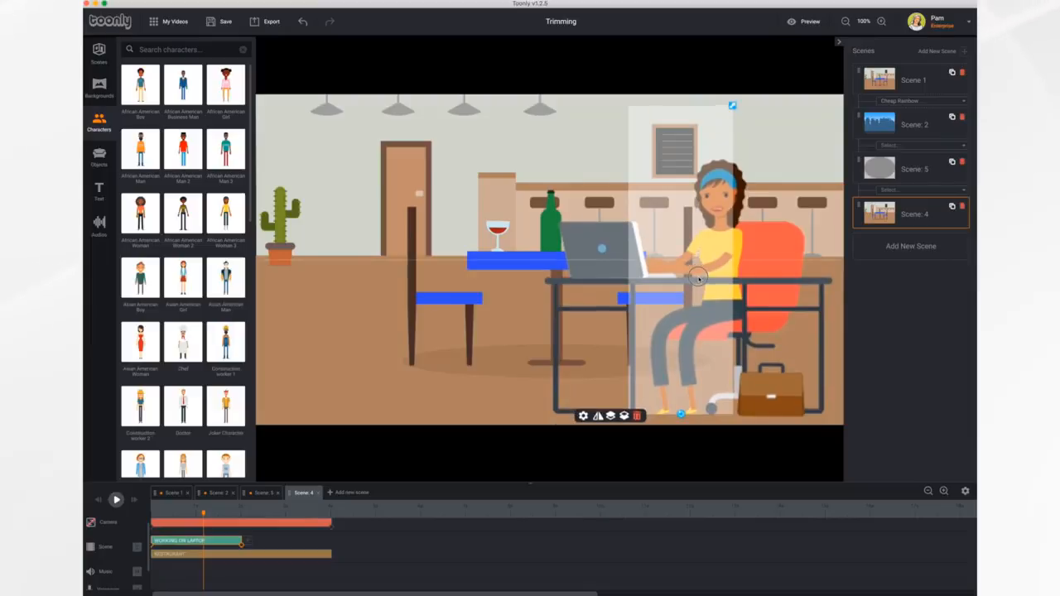
- Trim the beginning of the woman's Working on laptop animation to the frame where she is seated at the desk, and save
click(583, 416)
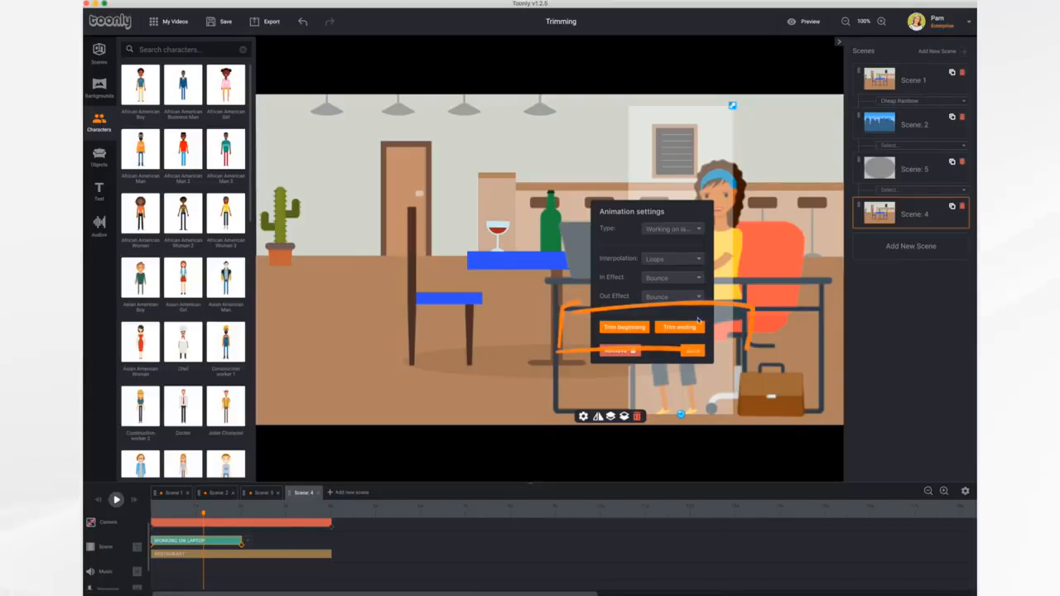
click(623, 328)
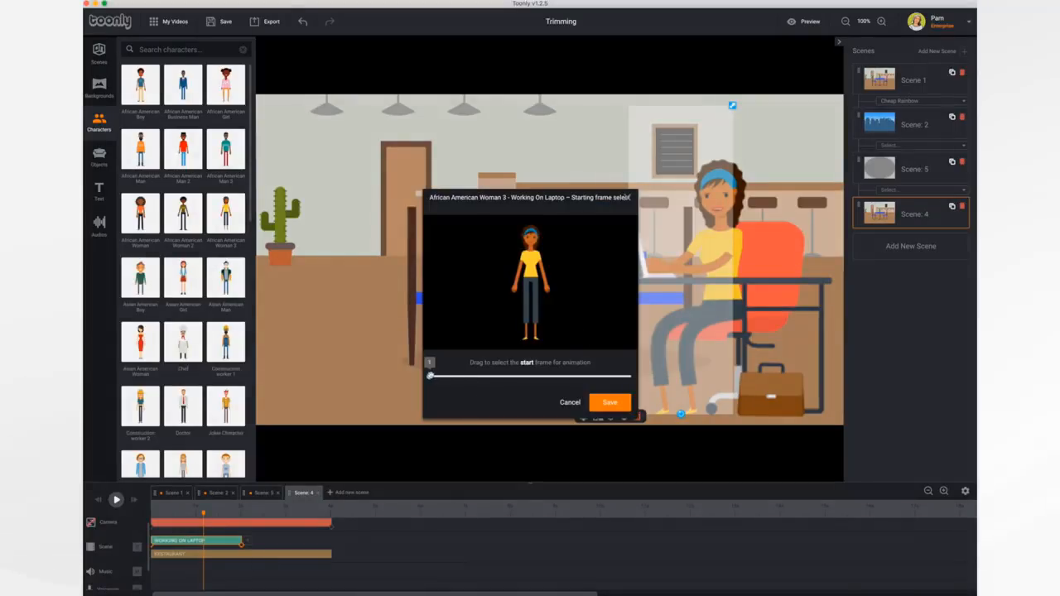
drag(430, 376, 450, 390)
drag(450, 392, 490, 391)
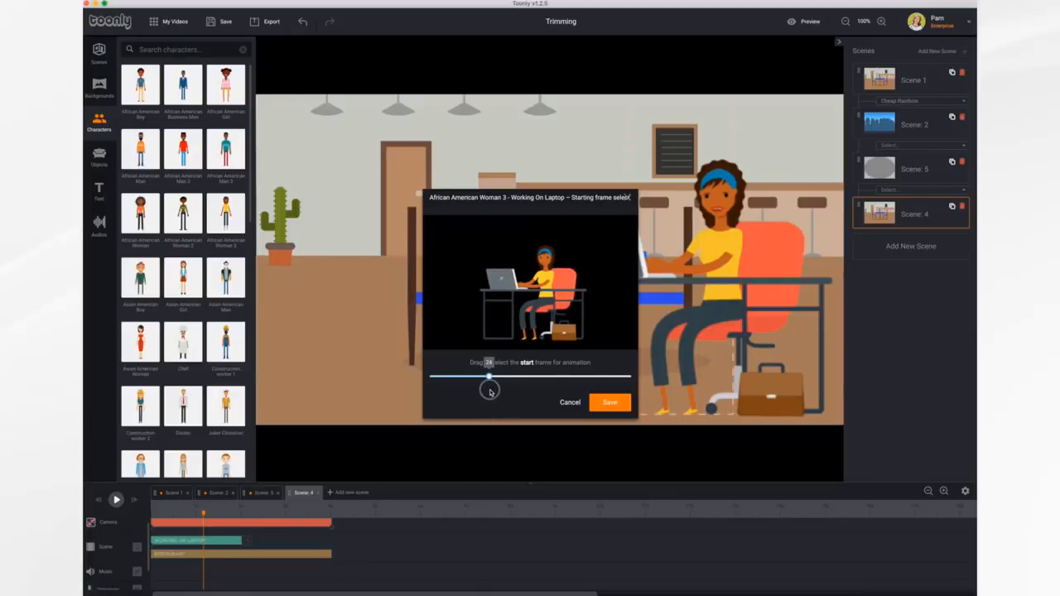
click(606, 404)
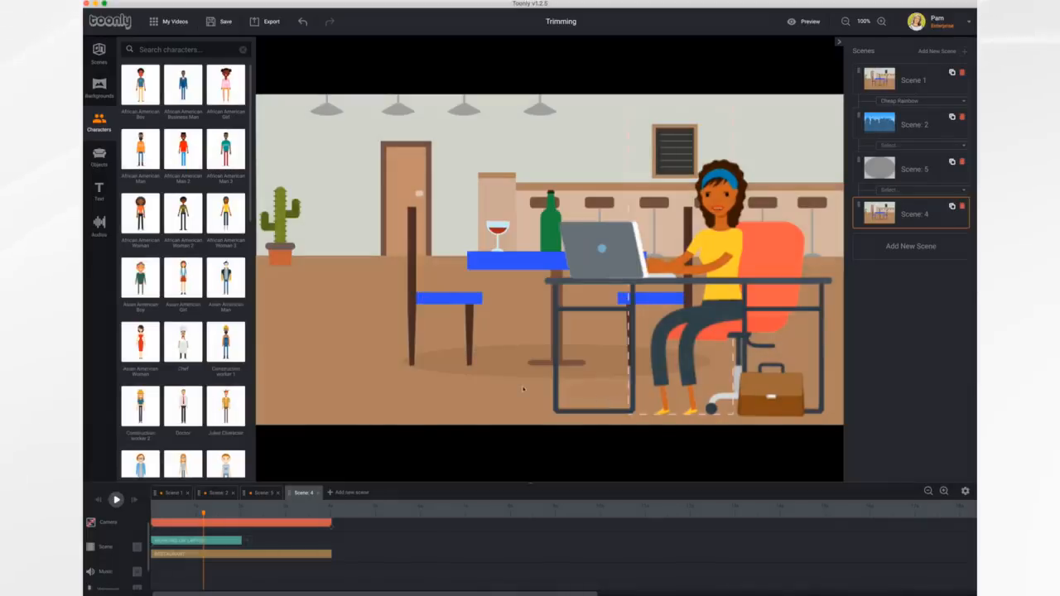
- Play Scene 4 from the start to check the trimmed laptop animation, pausing near the end
click(138, 514)
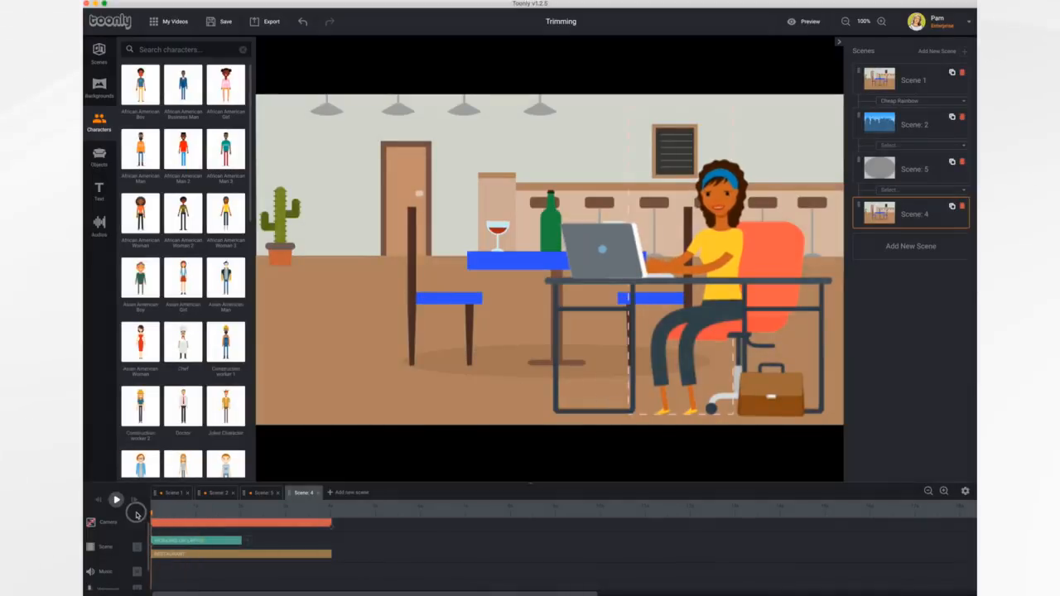
click(116, 500)
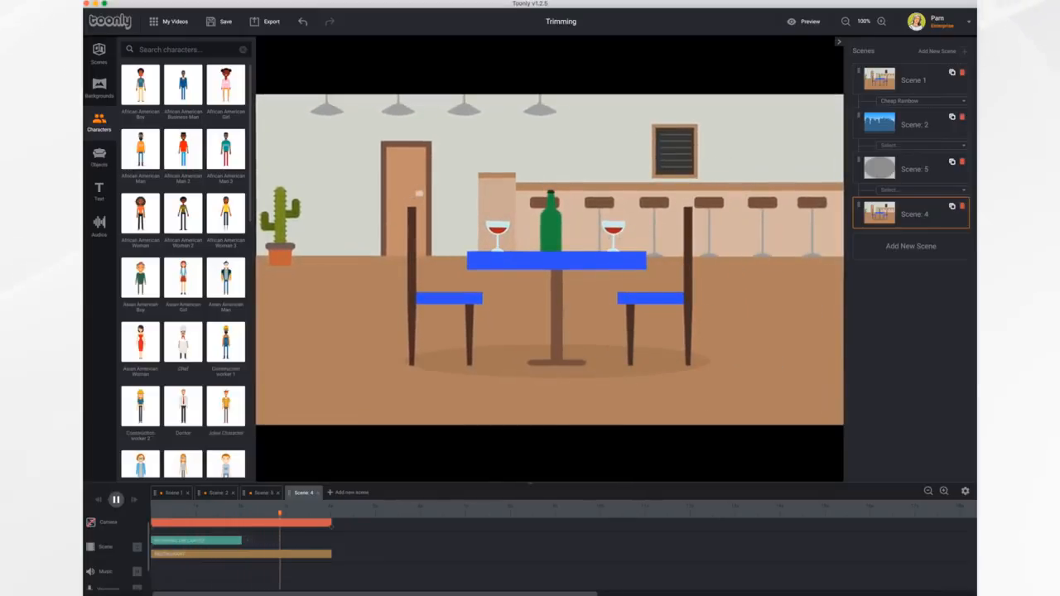
click(114, 501)
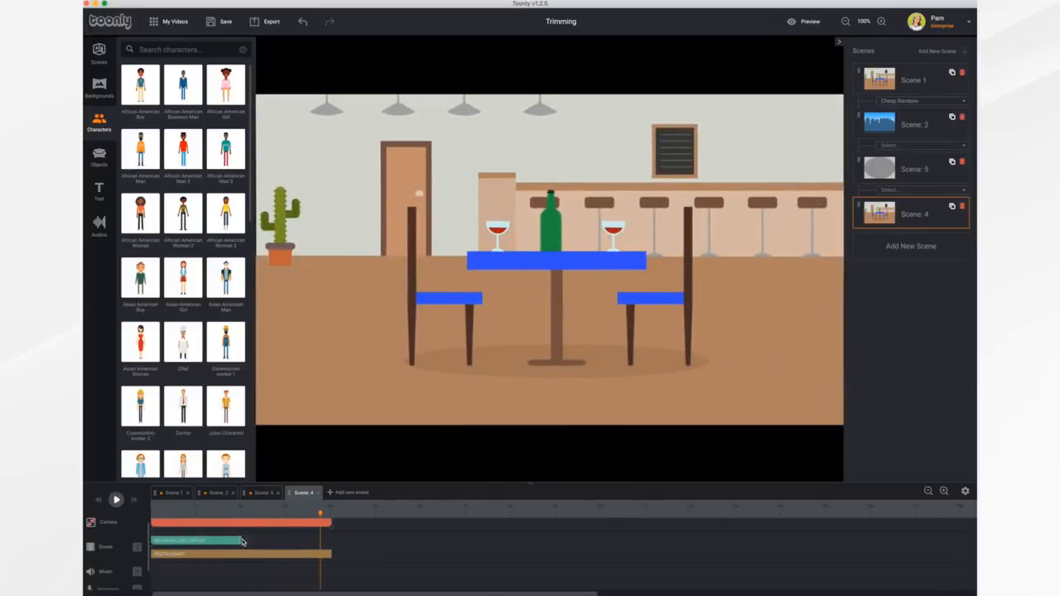
- Extend the woman's Working on laptop clip in Scene 4 to about 5 seconds and set its In and Out effects to Instant, saving the settings
drag(247, 542, 377, 554)
click(584, 417)
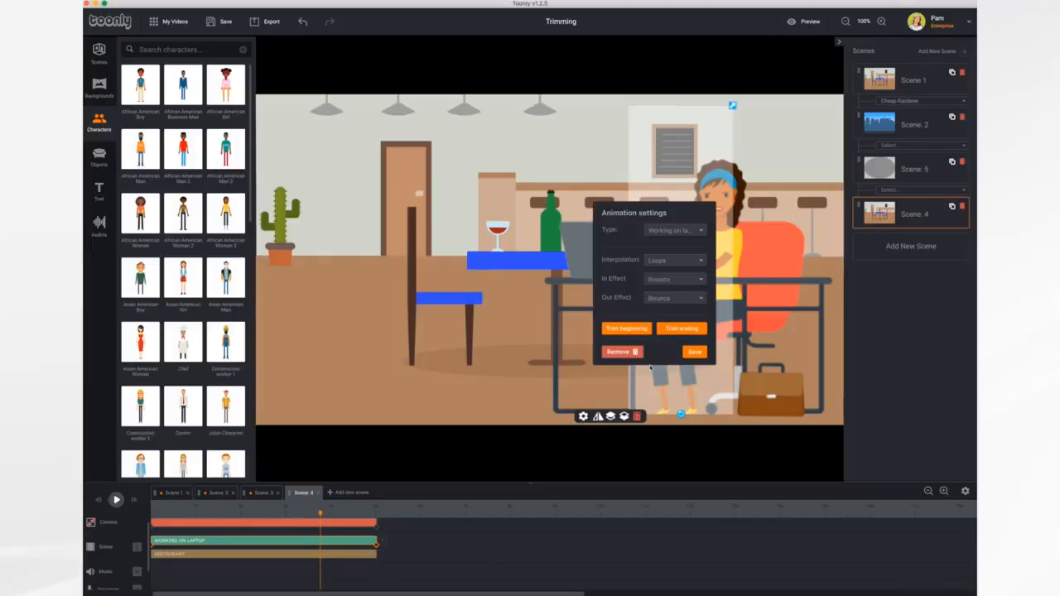
click(691, 283)
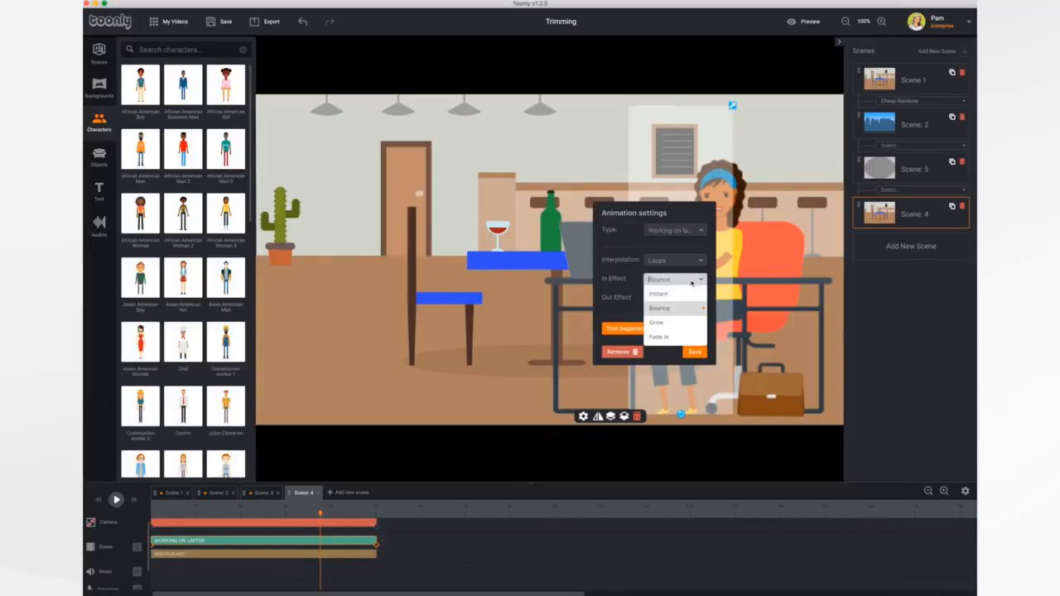
click(668, 296)
click(689, 300)
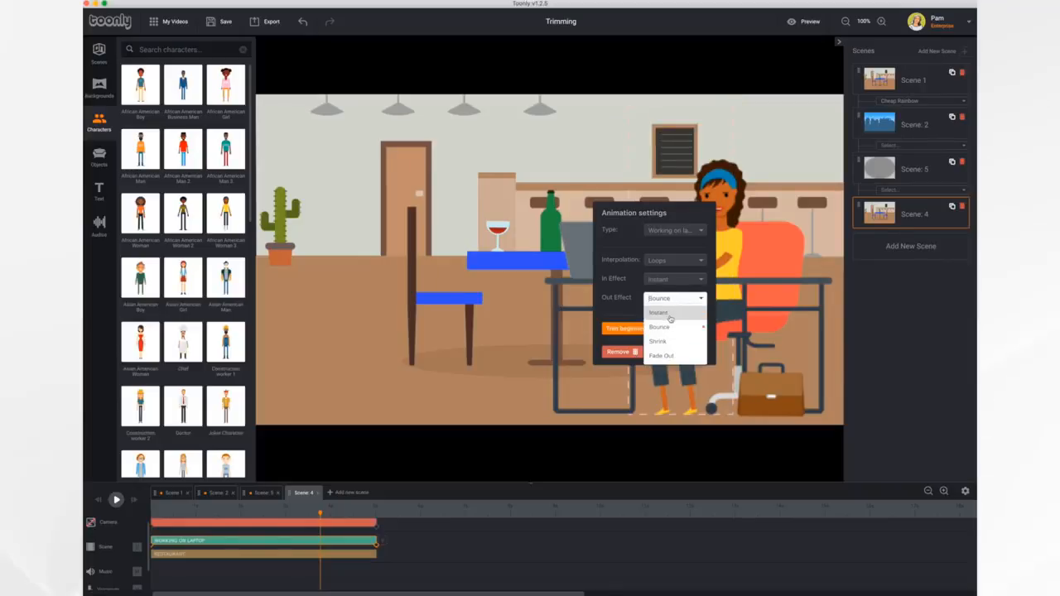
click(671, 317)
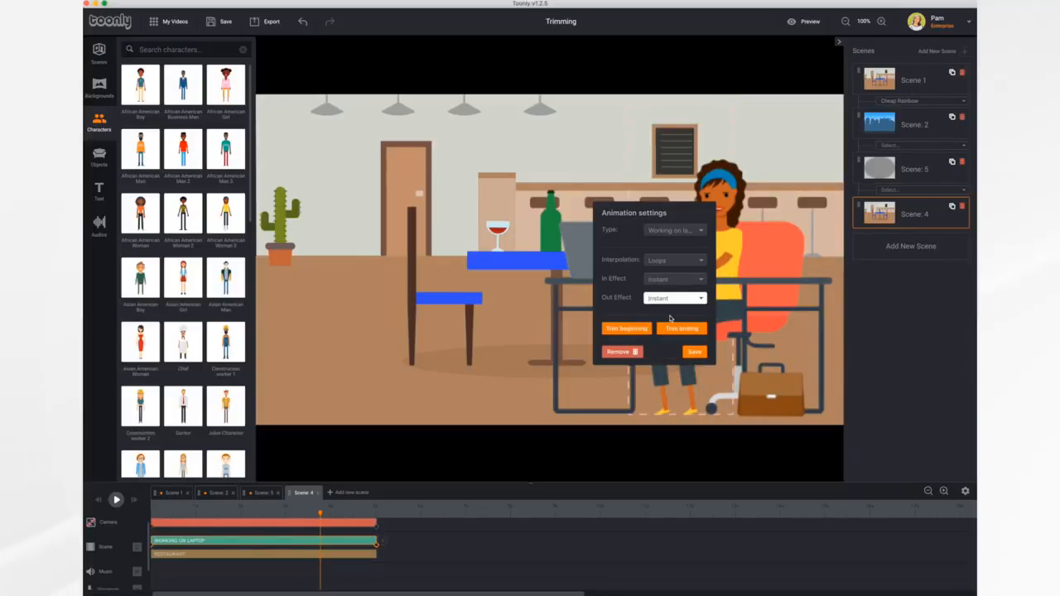
click(694, 352)
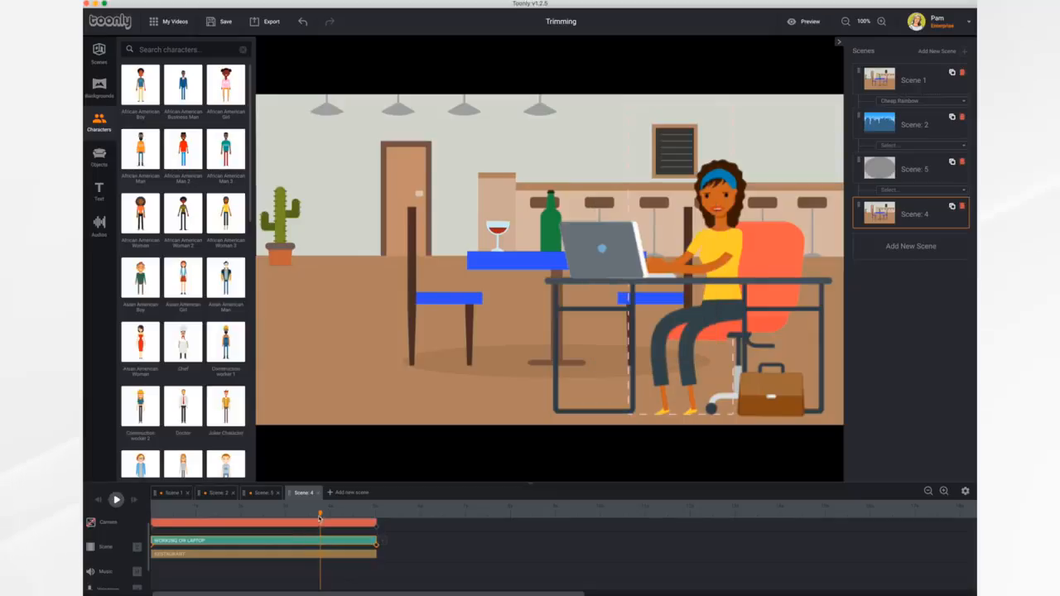
- Play Scene 4 from the start, and go back to a frame near the end where the woman is seated at the desk
drag(321, 515, 153, 513)
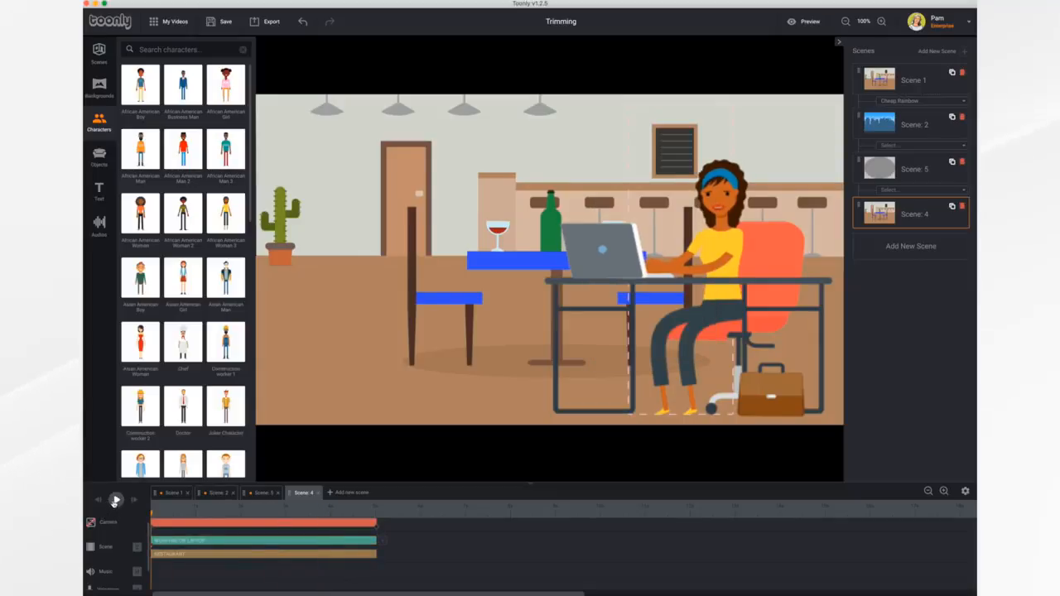
click(116, 500)
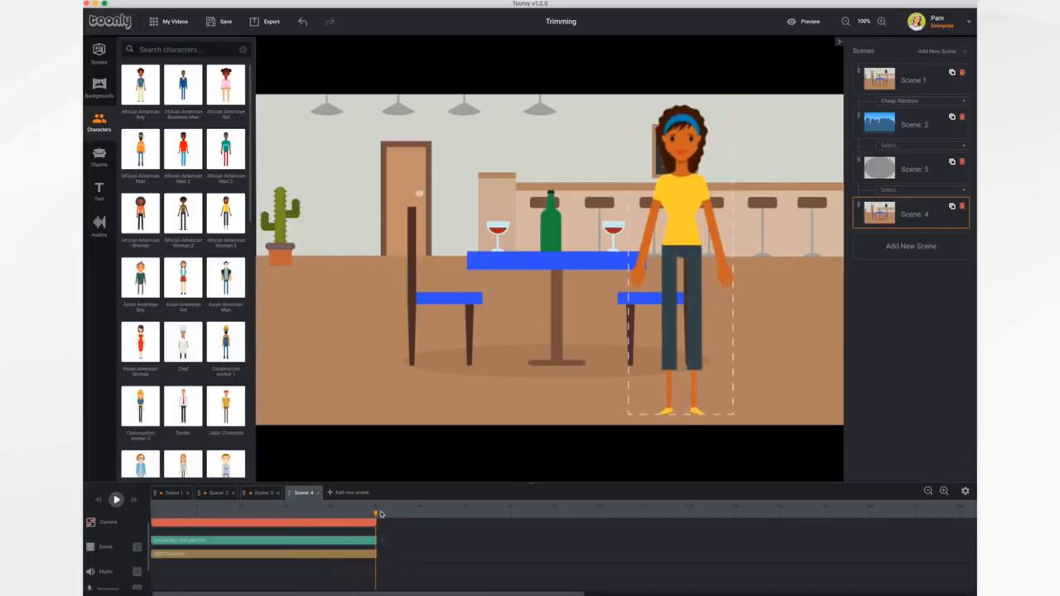
drag(377, 515, 339, 515)
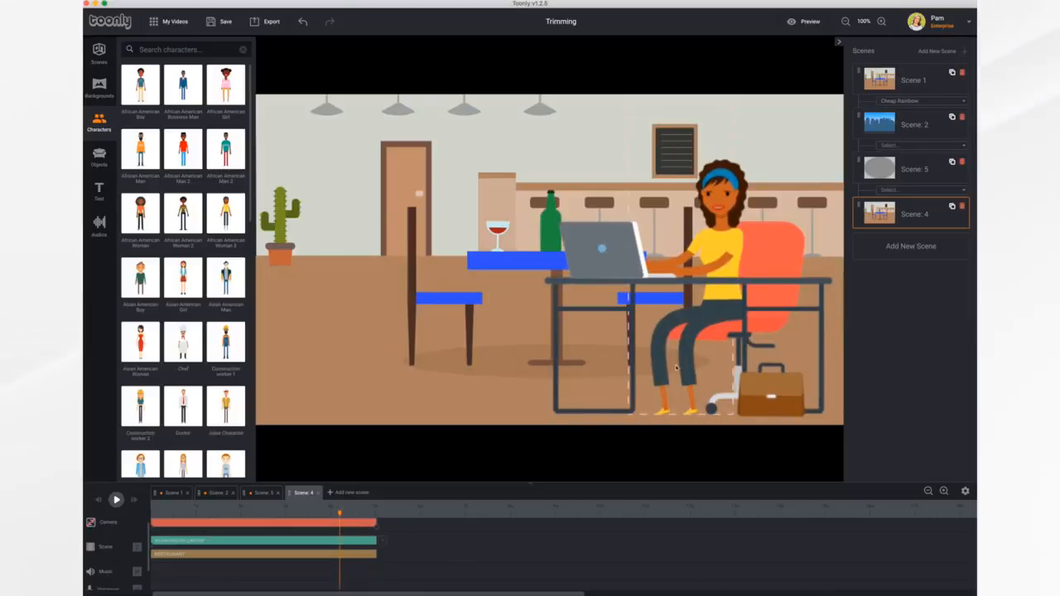
- Trim the ending of the woman's Working on laptop animation to a frame where she is still seated, save, and replay Scene 4 from the start
click(704, 308)
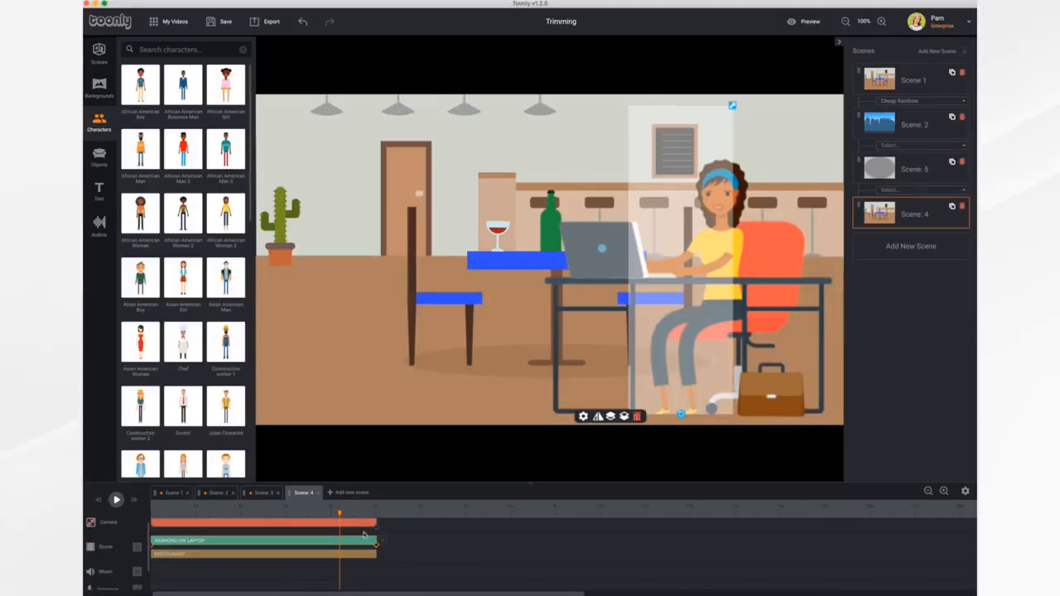
click(584, 418)
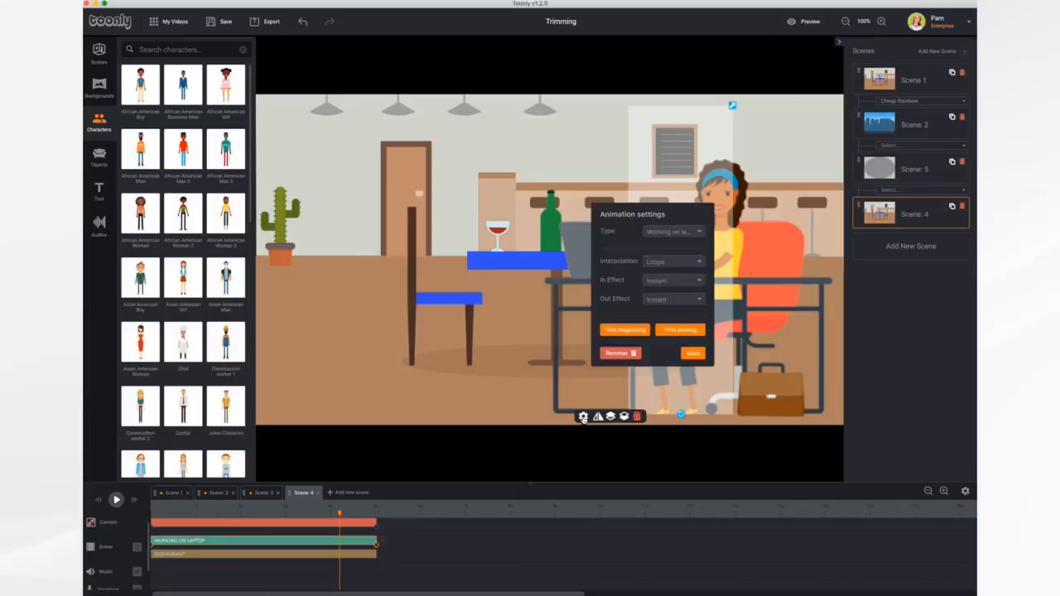
click(690, 332)
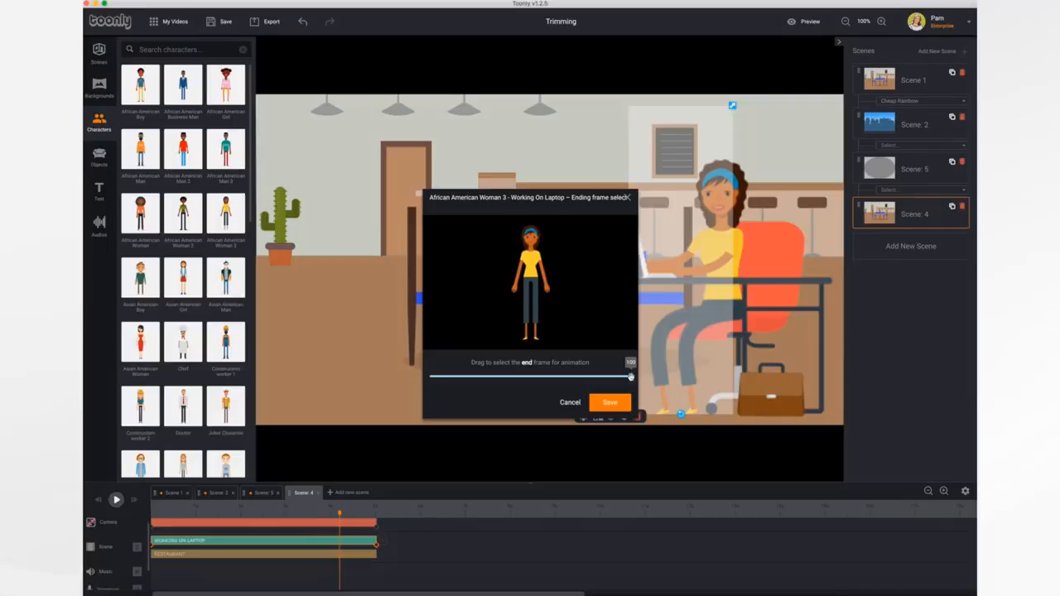
drag(631, 377, 569, 377)
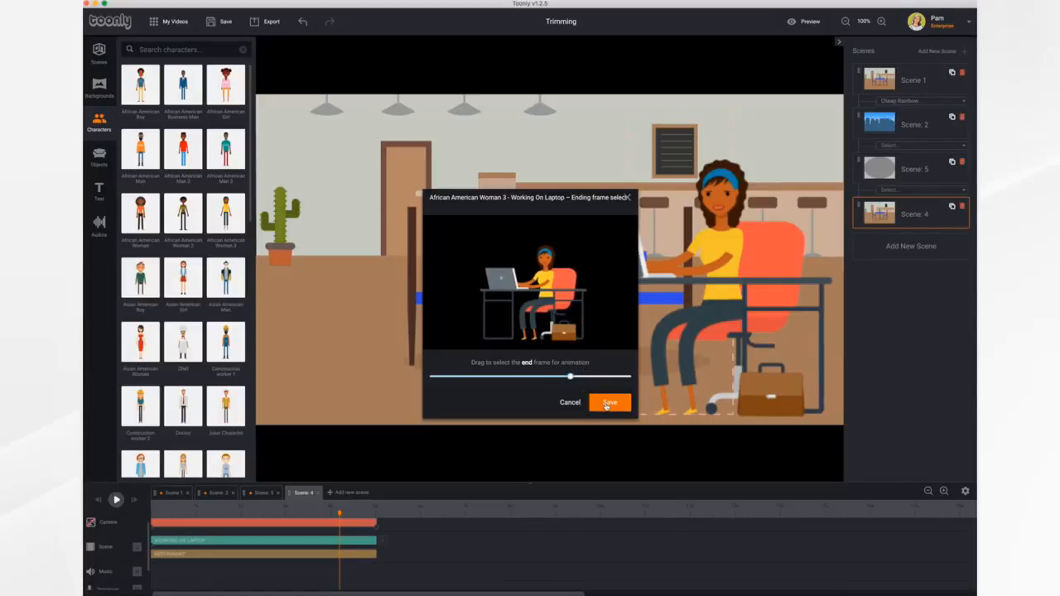
click(608, 404)
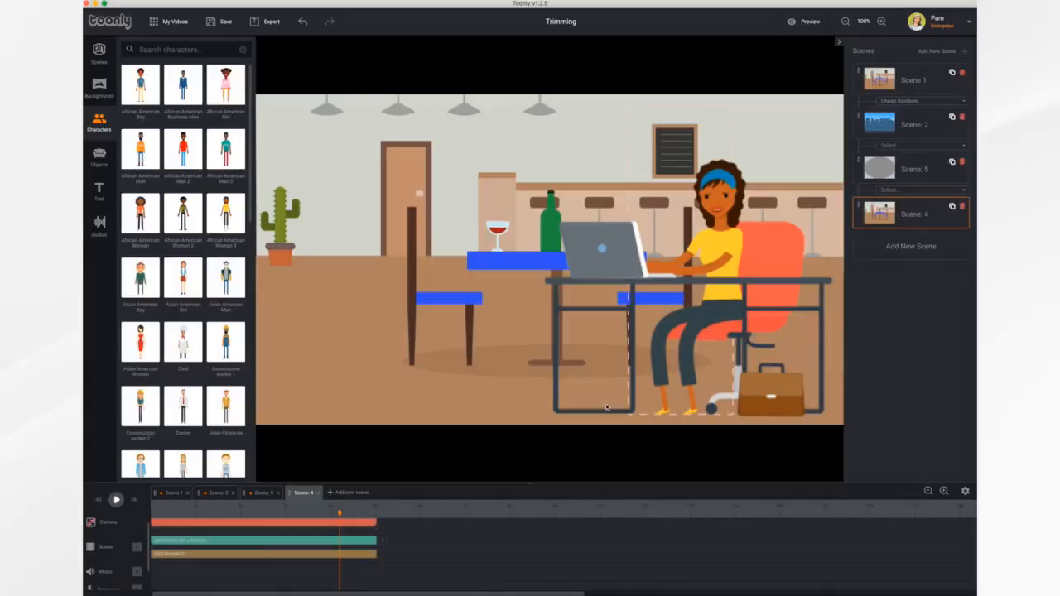
click(98, 501)
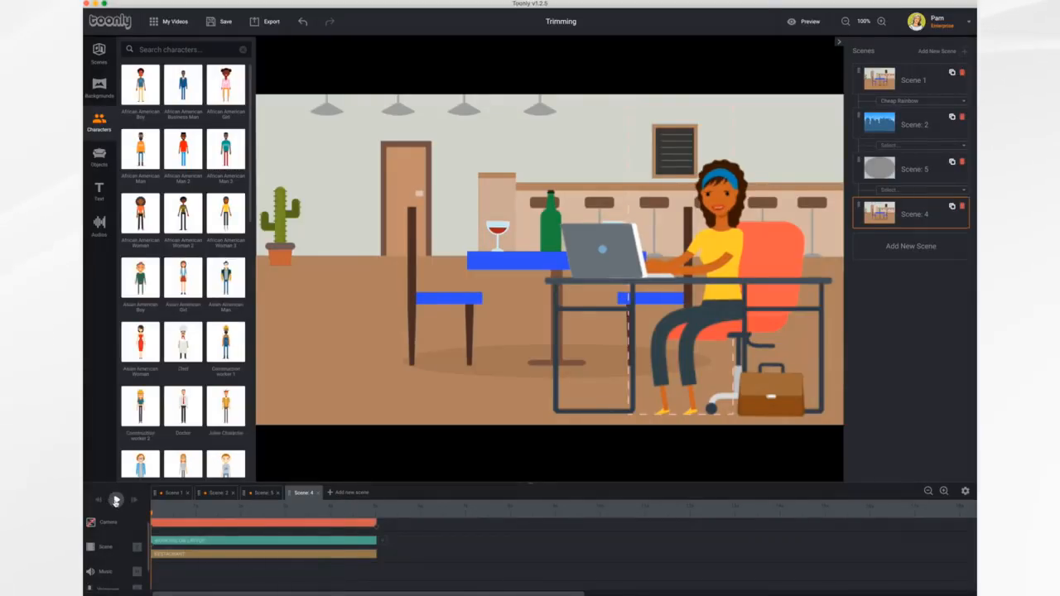
click(116, 500)
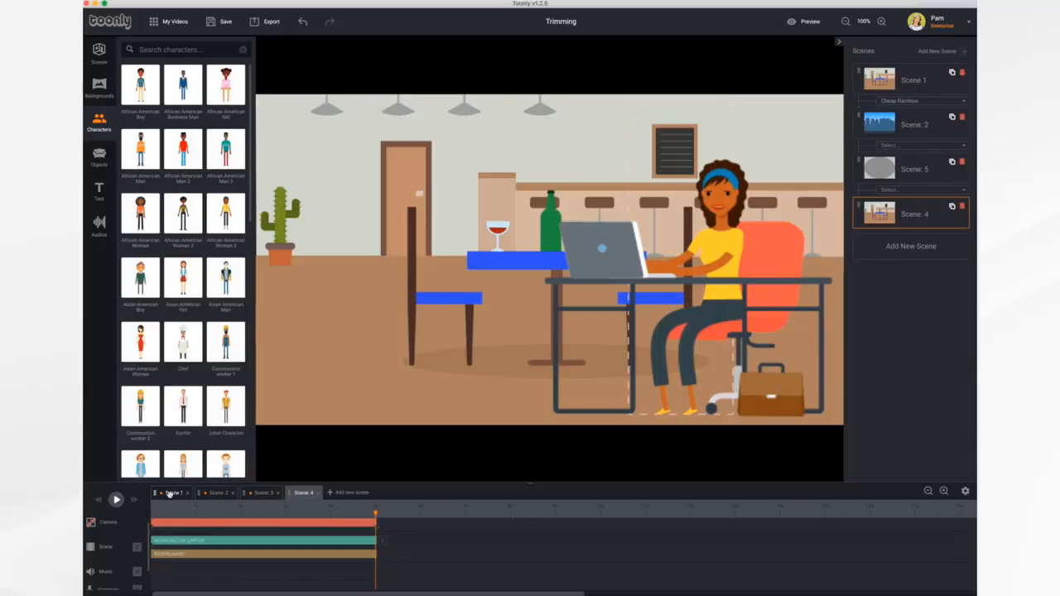
- Open Scene 2 and scrub through the two women's Searching clips to compare their trimmed and untrimmed motion up to the Dancing clips
click(217, 492)
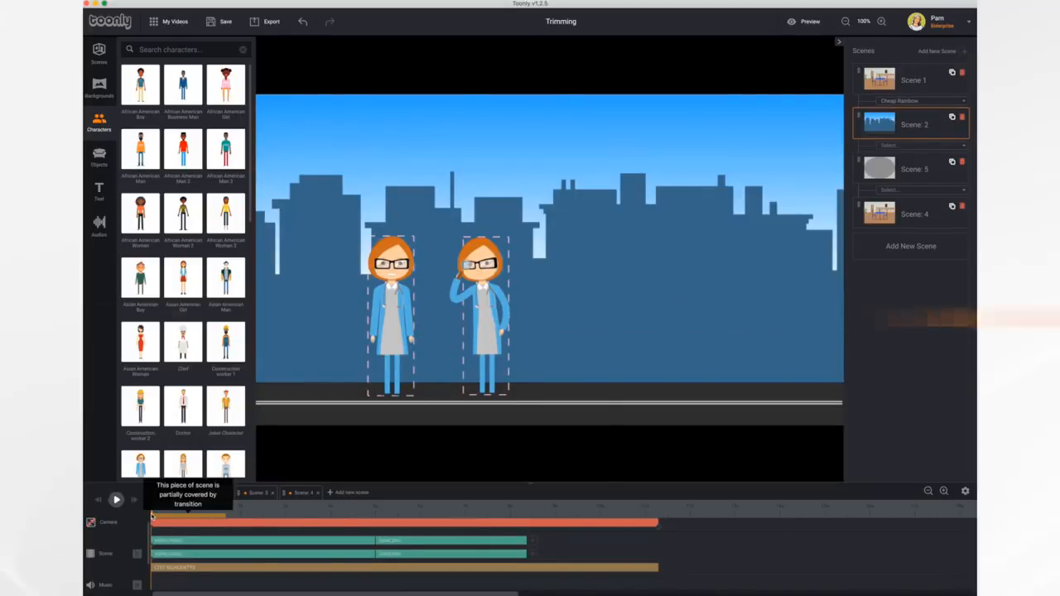
mouse_move(149, 516)
mouse_down()
mouse_move(217, 521)
mouse_move(151, 509)
mouse_up()
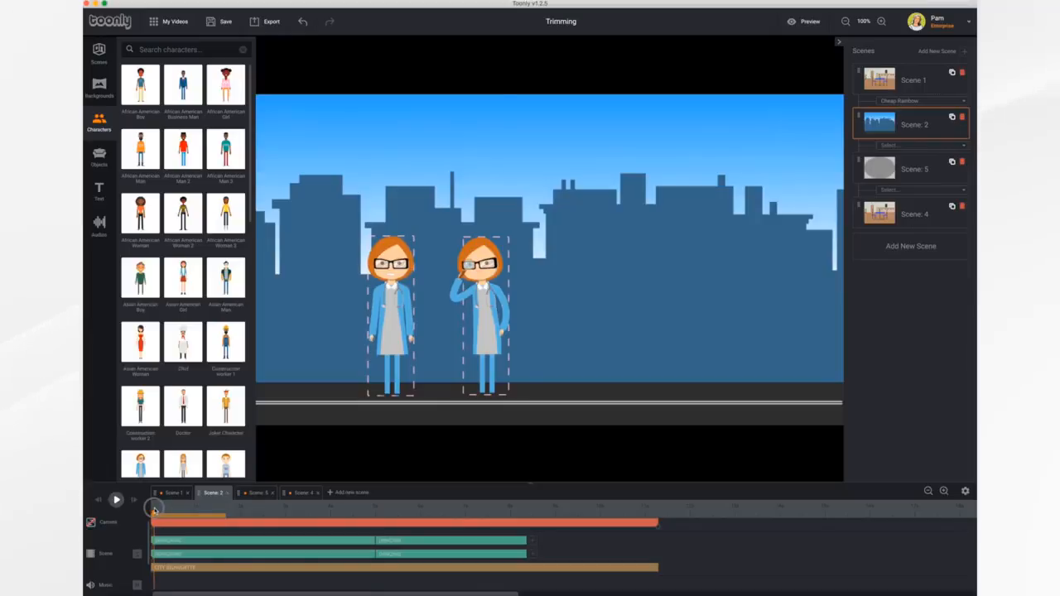
drag(153, 509, 378, 534)
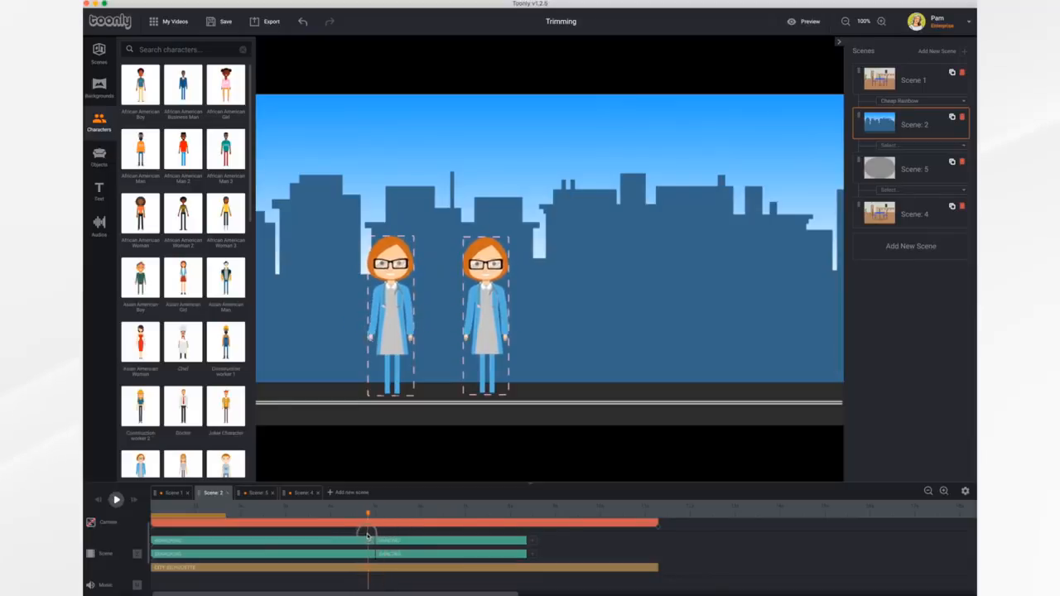
drag(396, 539, 327, 532)
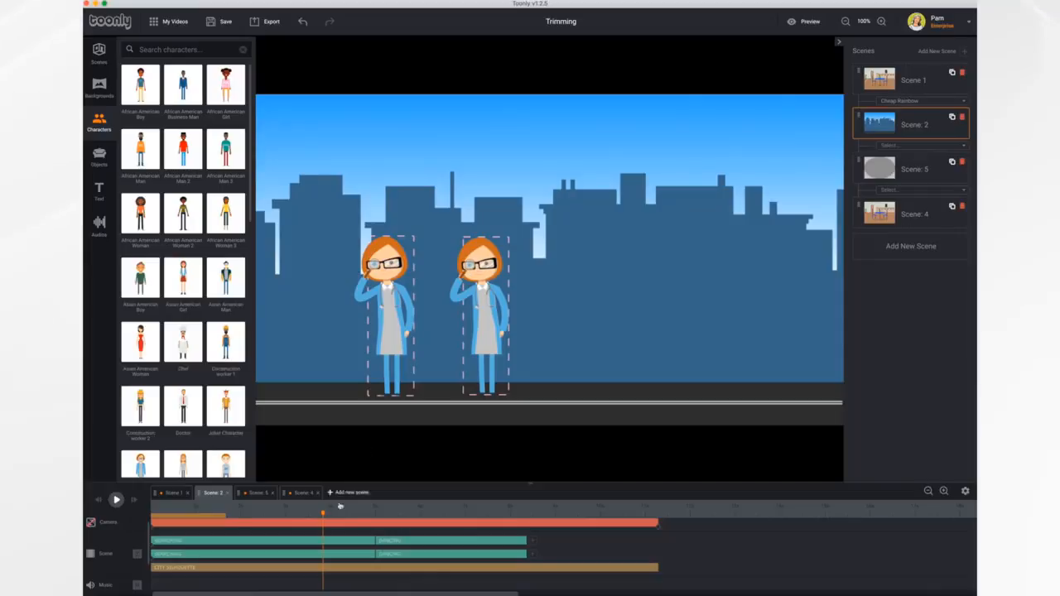
drag(323, 516, 365, 558)
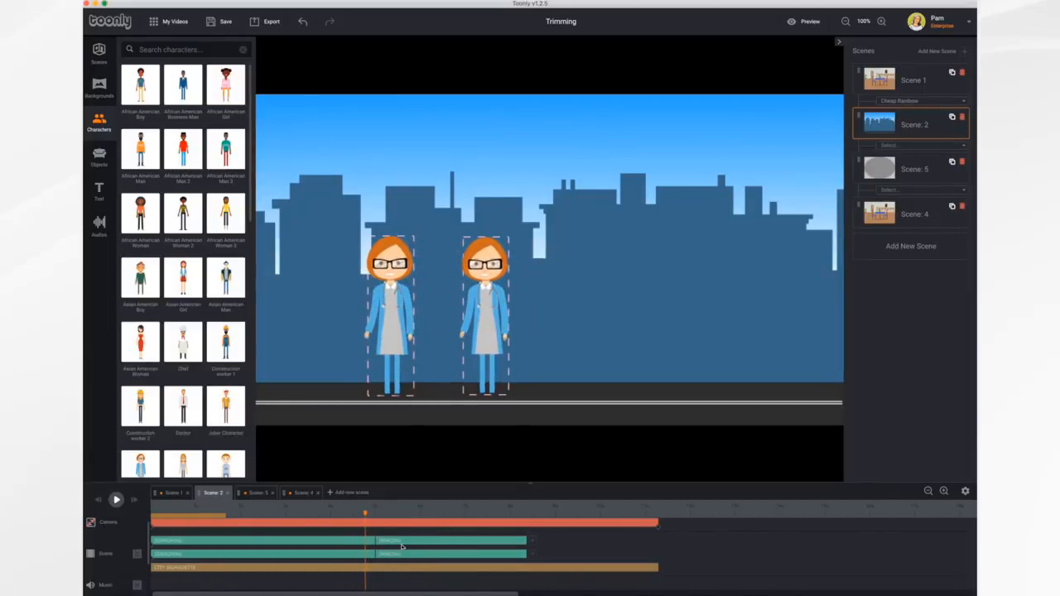
- Check which trim options the animation settings offer for the right-hand woman's Searching and Dancing clips in Scene 2
click(353, 542)
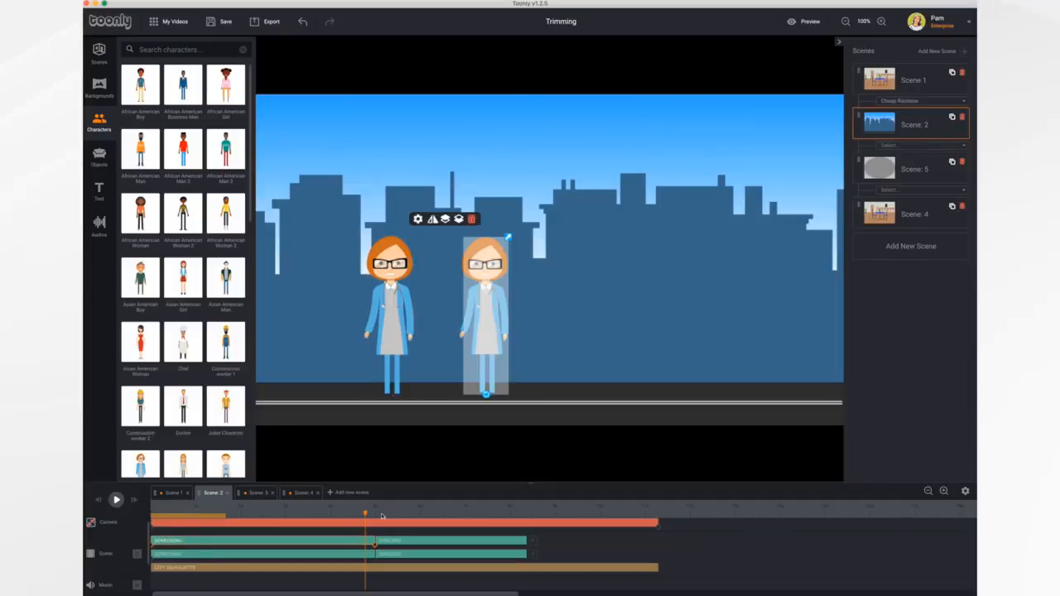
click(417, 219)
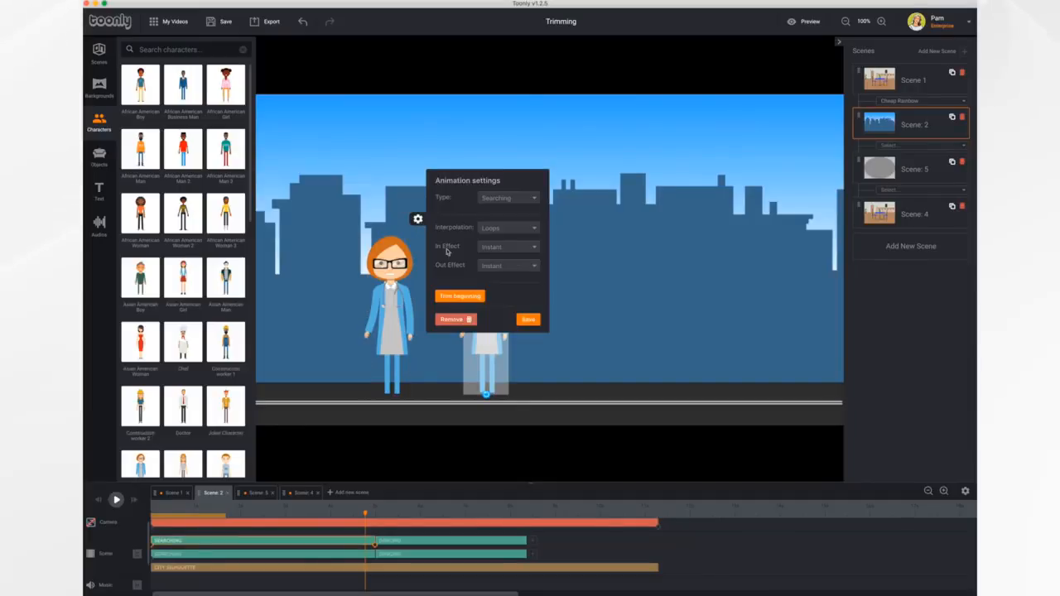
click(529, 321)
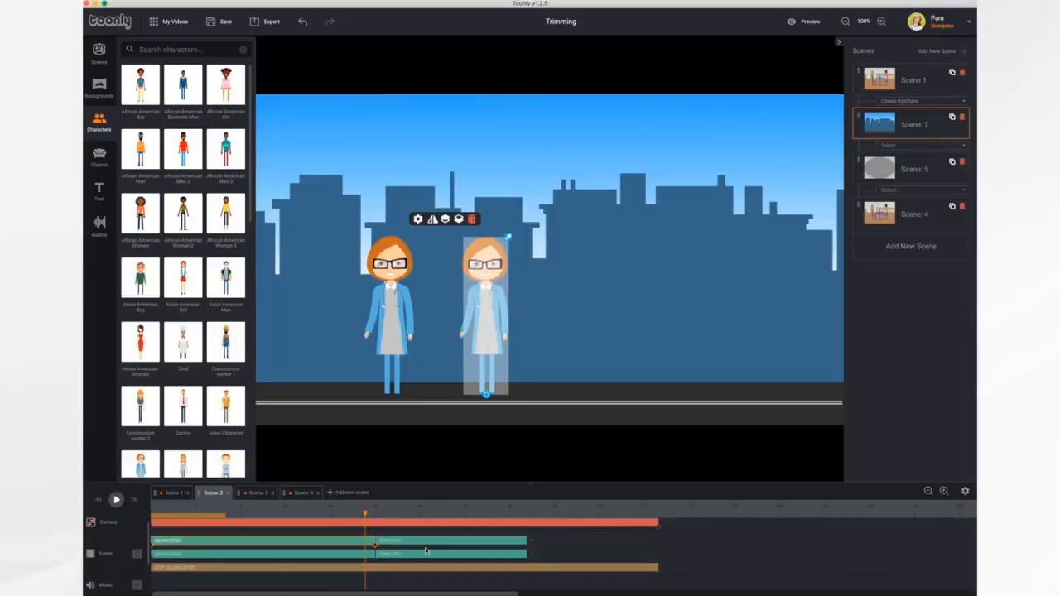
click(424, 544)
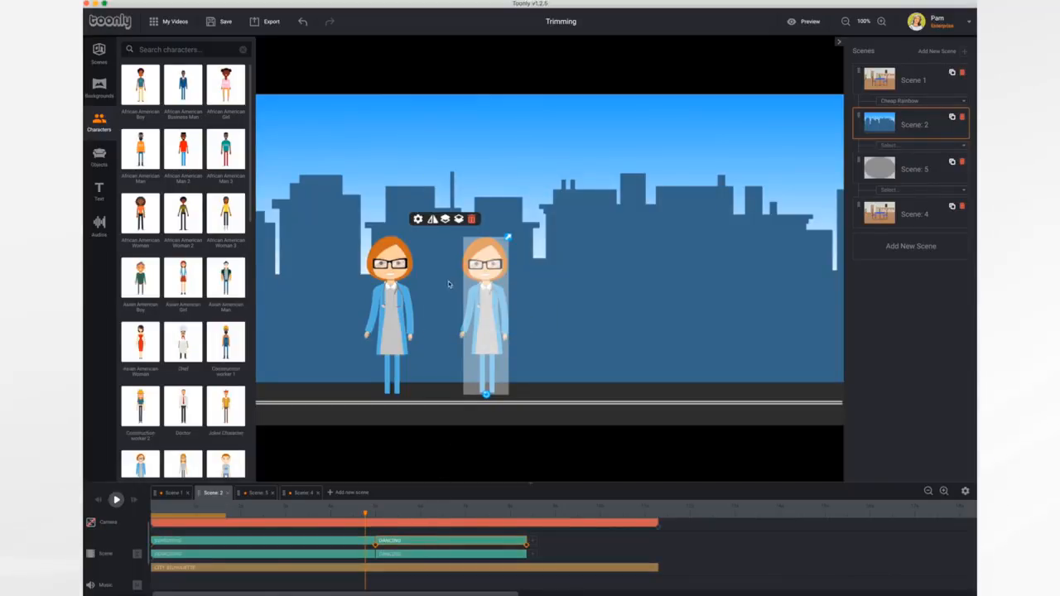
click(419, 220)
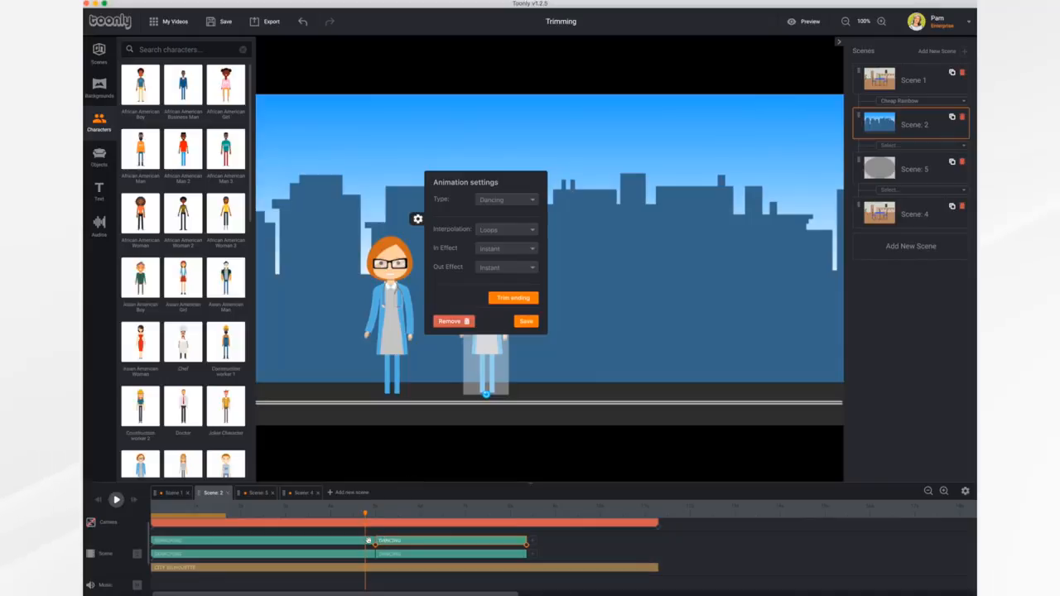
click(526, 322)
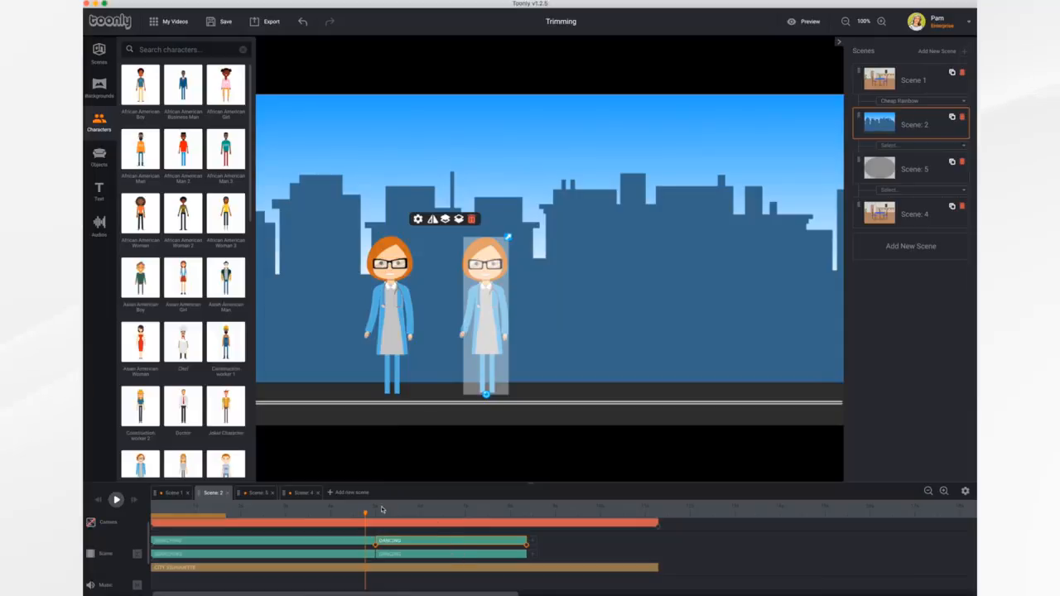
- Play Scene 5 until the superhero family appears, pause, and examine the animation settings of the boy's Idle clip
click(256, 494)
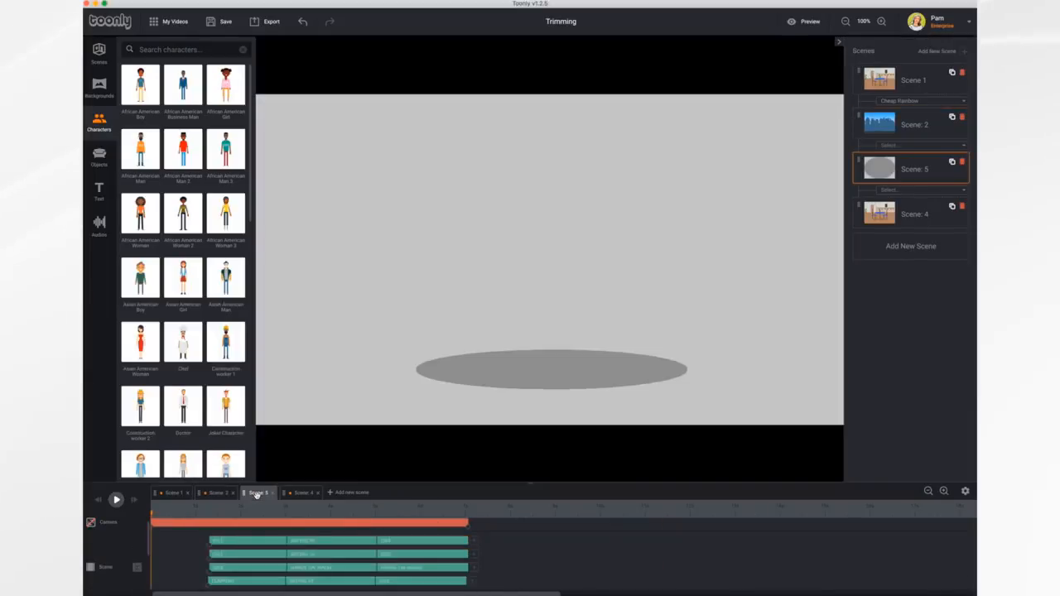
click(115, 502)
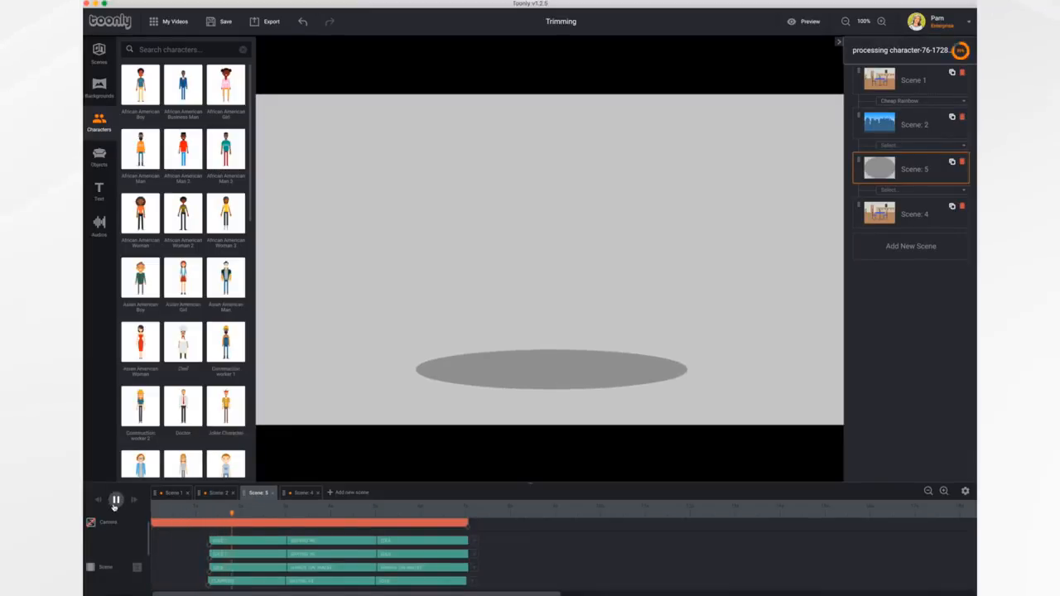
click(261, 532)
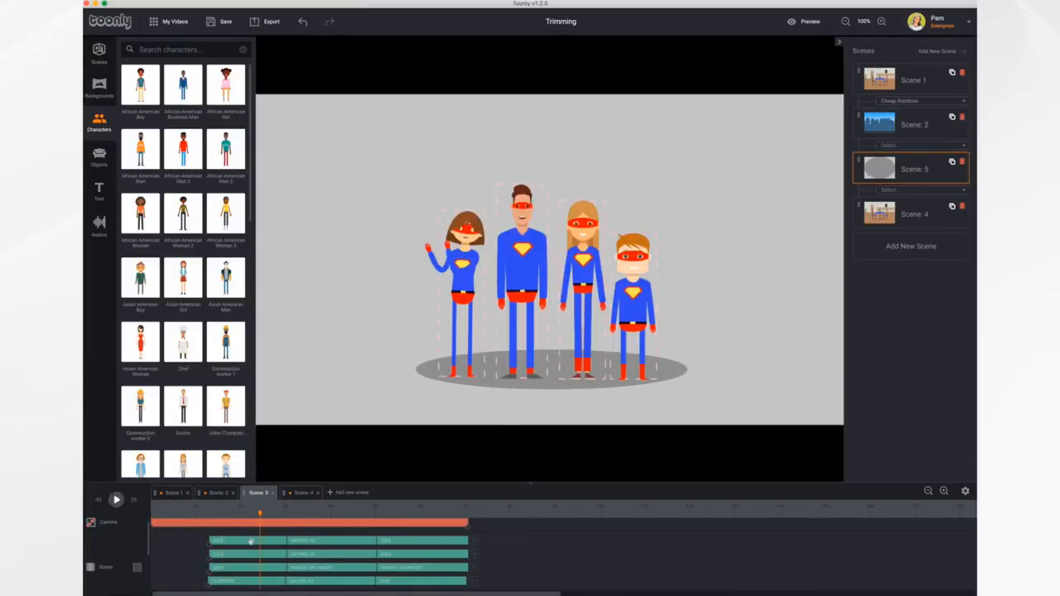
click(251, 541)
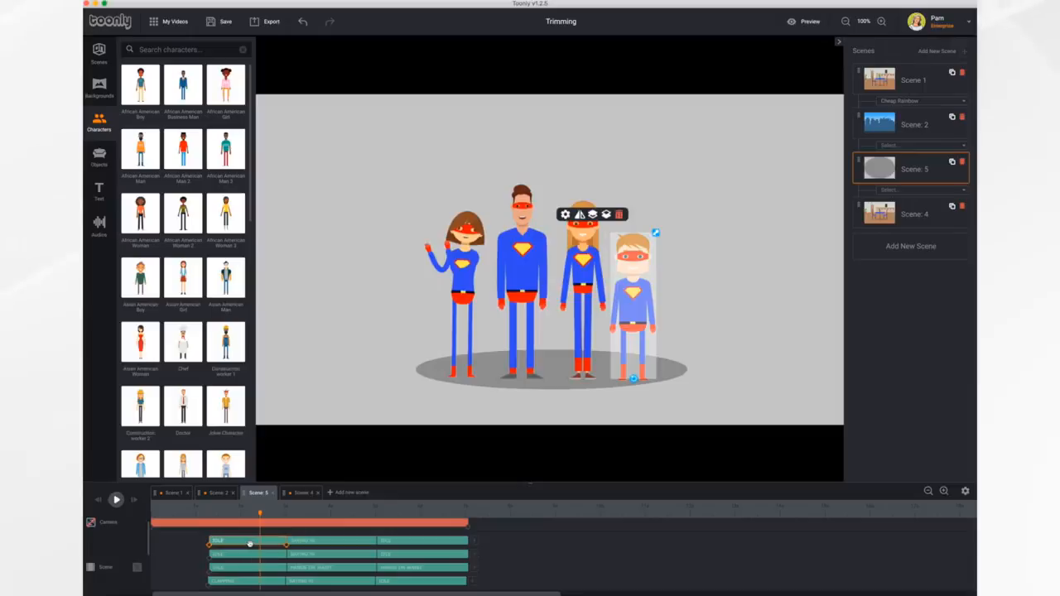
click(565, 214)
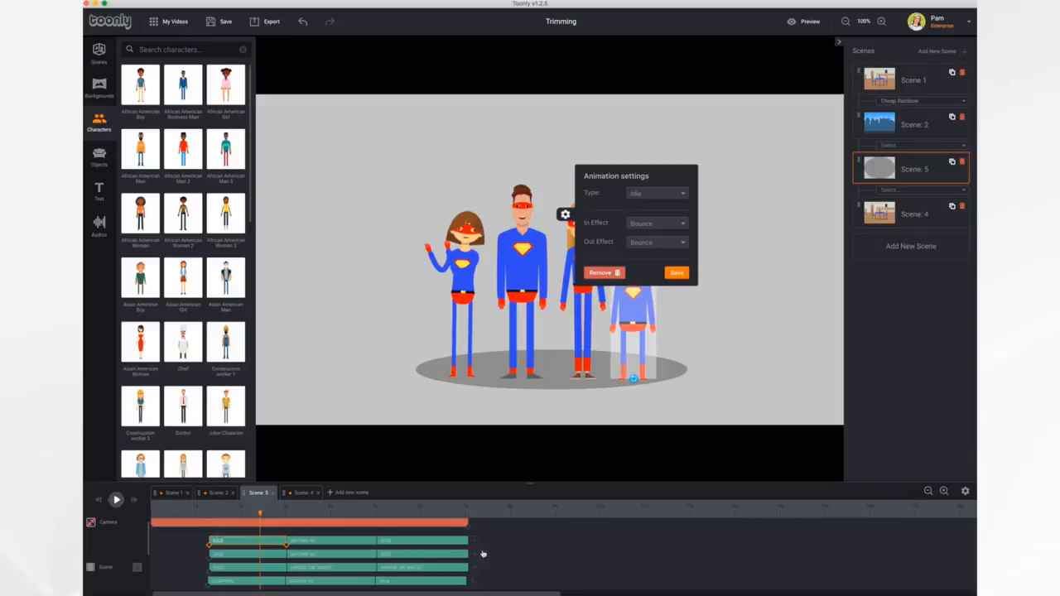
- Preview the whole Trimming video
click(804, 20)
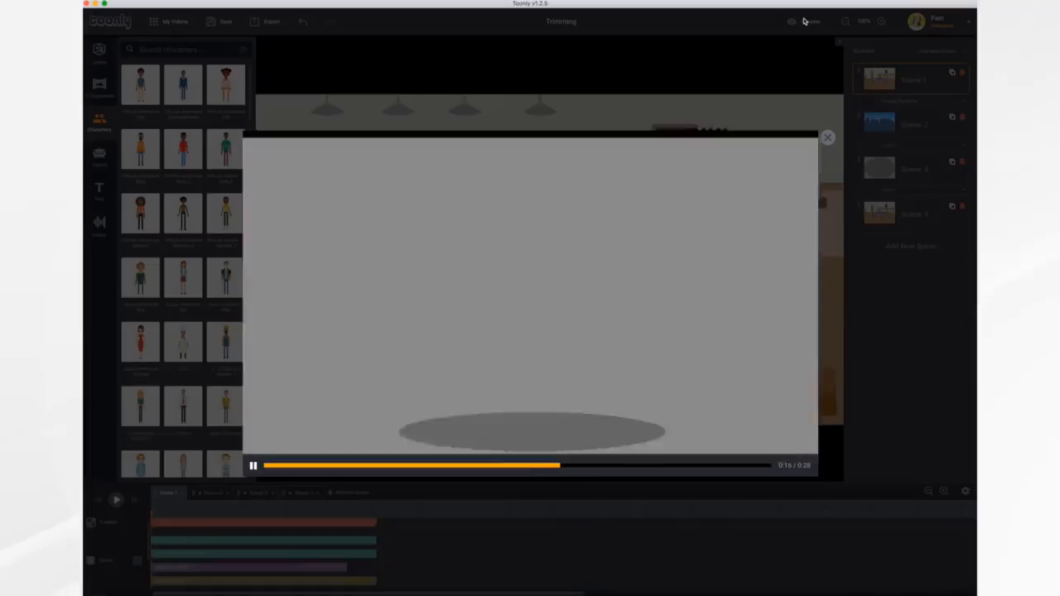